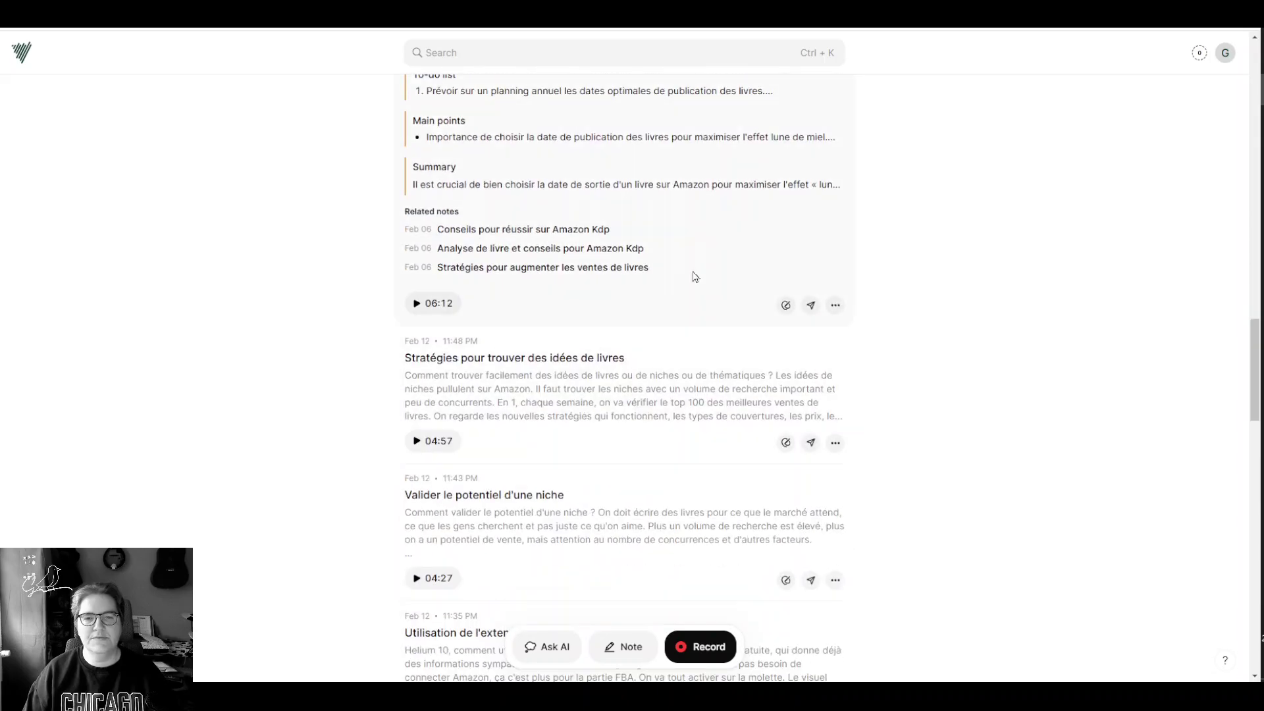
# Step: Expand the note's full to-do list, main points and summary blocks
pyautogui.click(544, 90)
pyautogui.scroll(2, 584, 336)
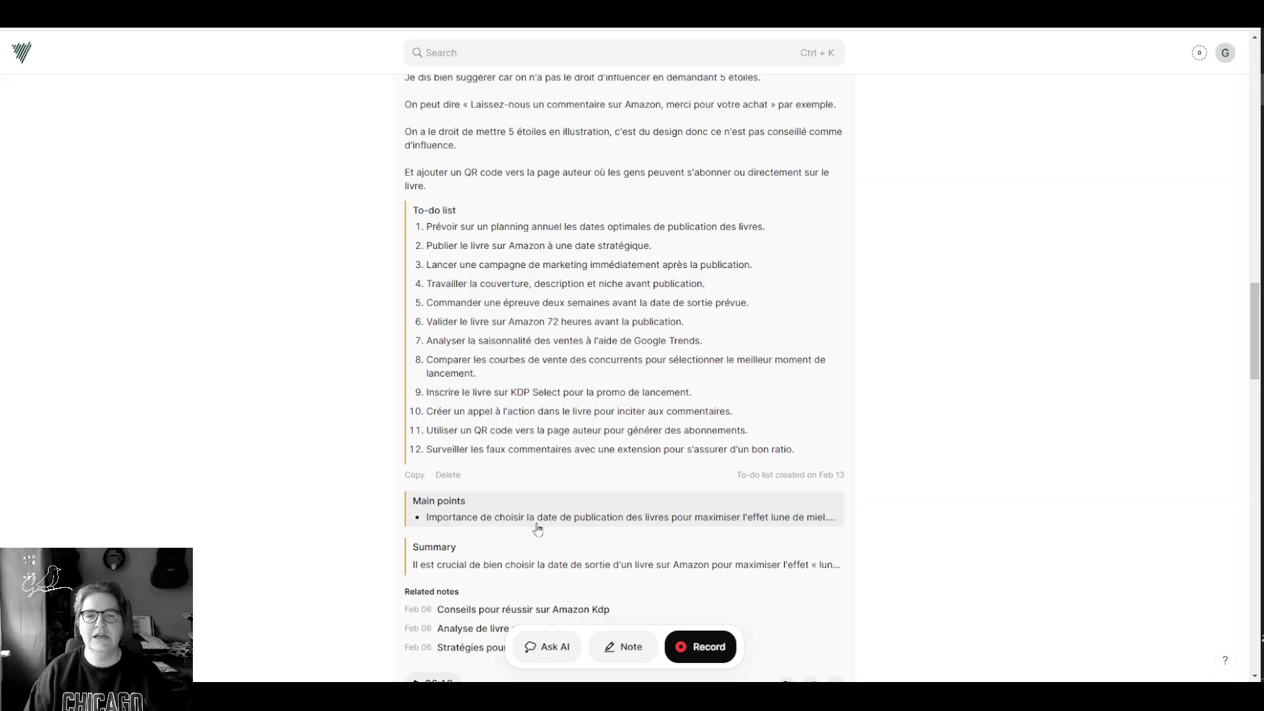
pyautogui.click(538, 529)
pyautogui.scroll(-4, 638, 375)
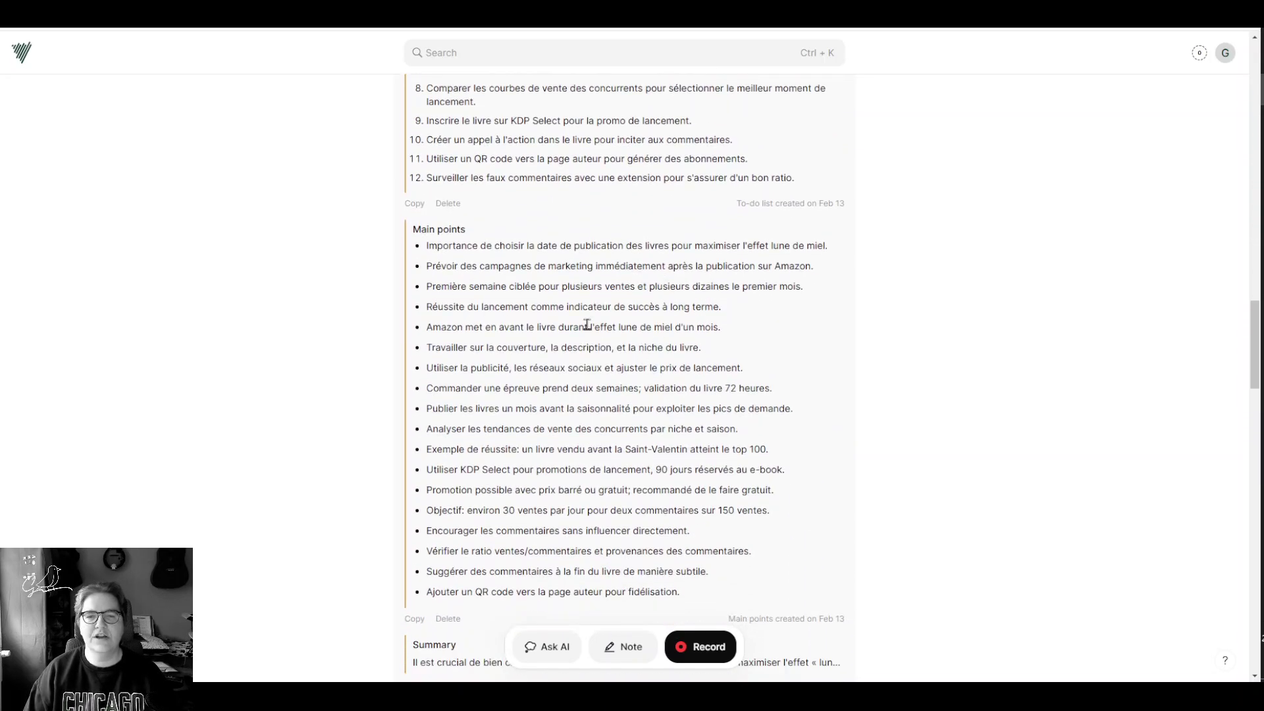
pyautogui.scroll(-3, 586, 325)
pyautogui.click(544, 467)
# Step: Review the related notes and start playing the 06:12 recording
pyautogui.scroll(-3, 572, 413)
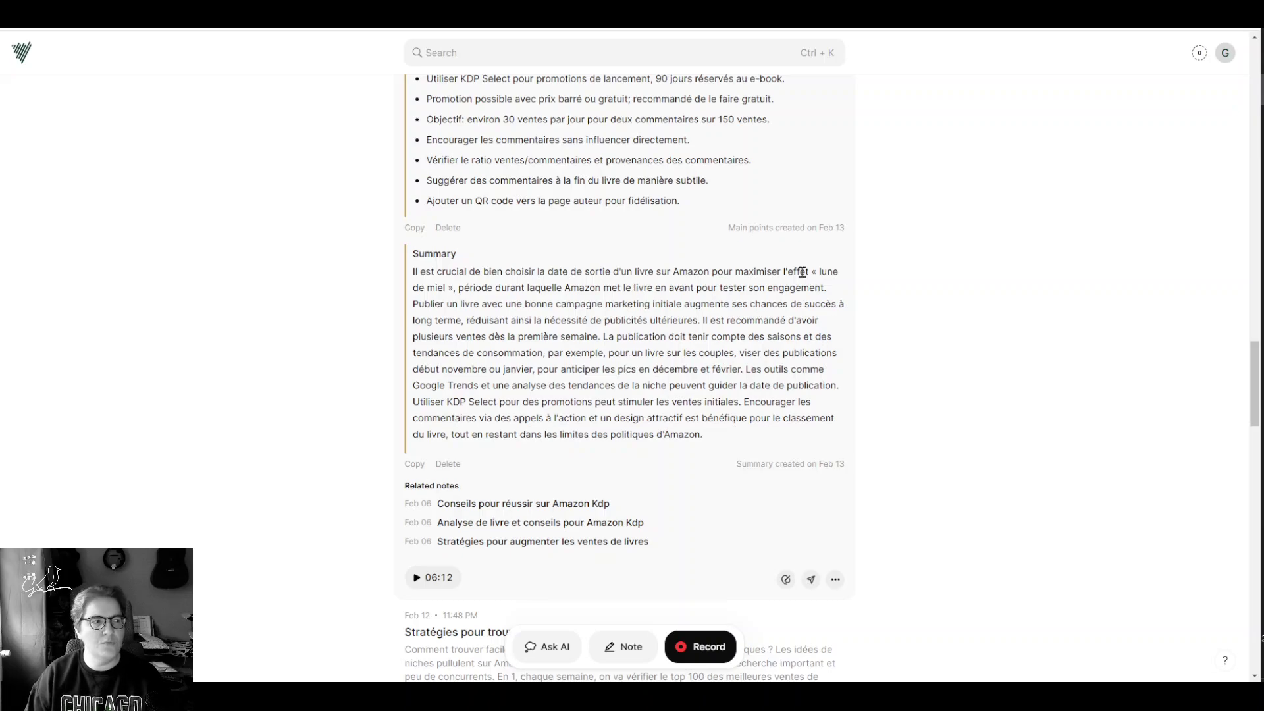
pyautogui.scroll(-2, 671, 466)
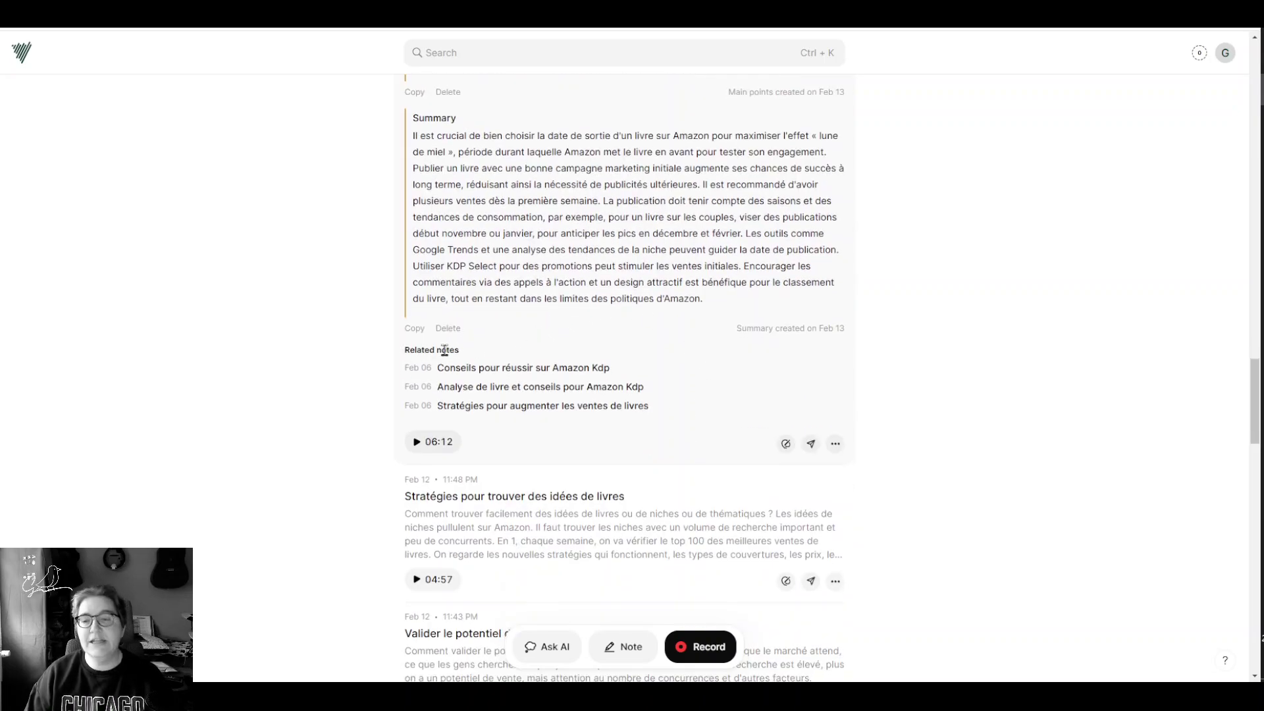
pyautogui.scroll(15, 527, 395)
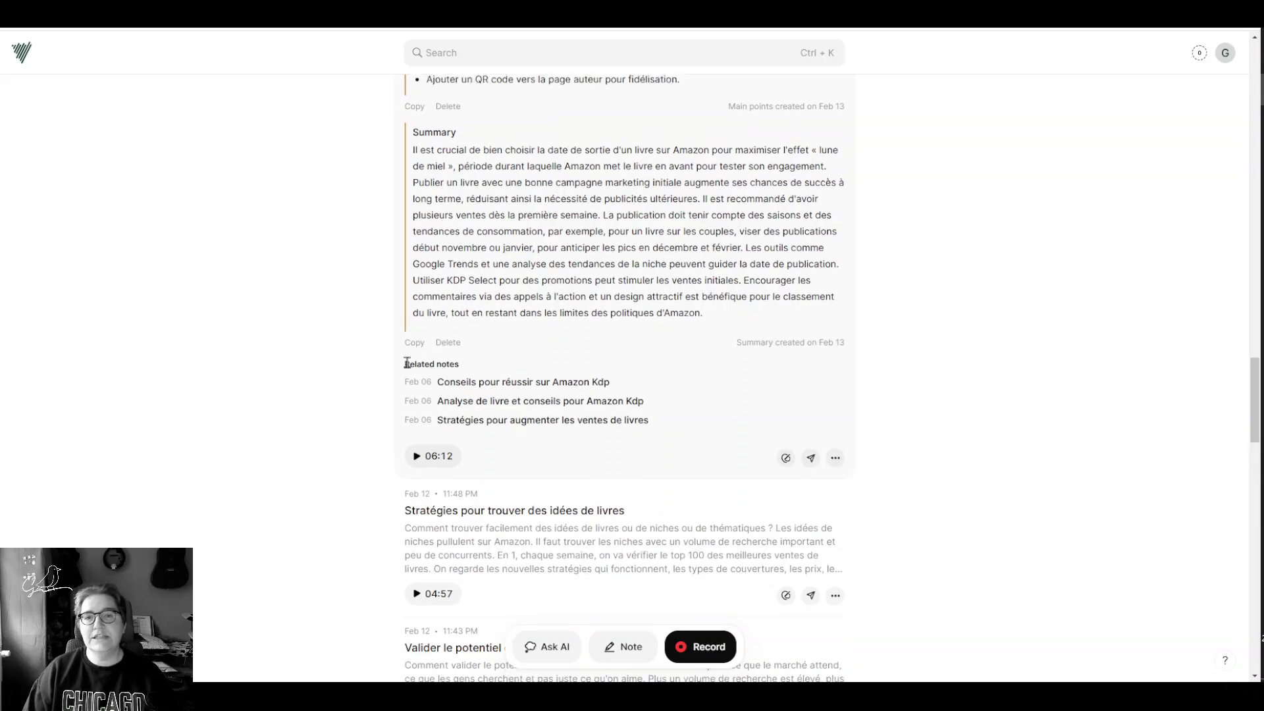
pyautogui.scroll(15, 597, 427)
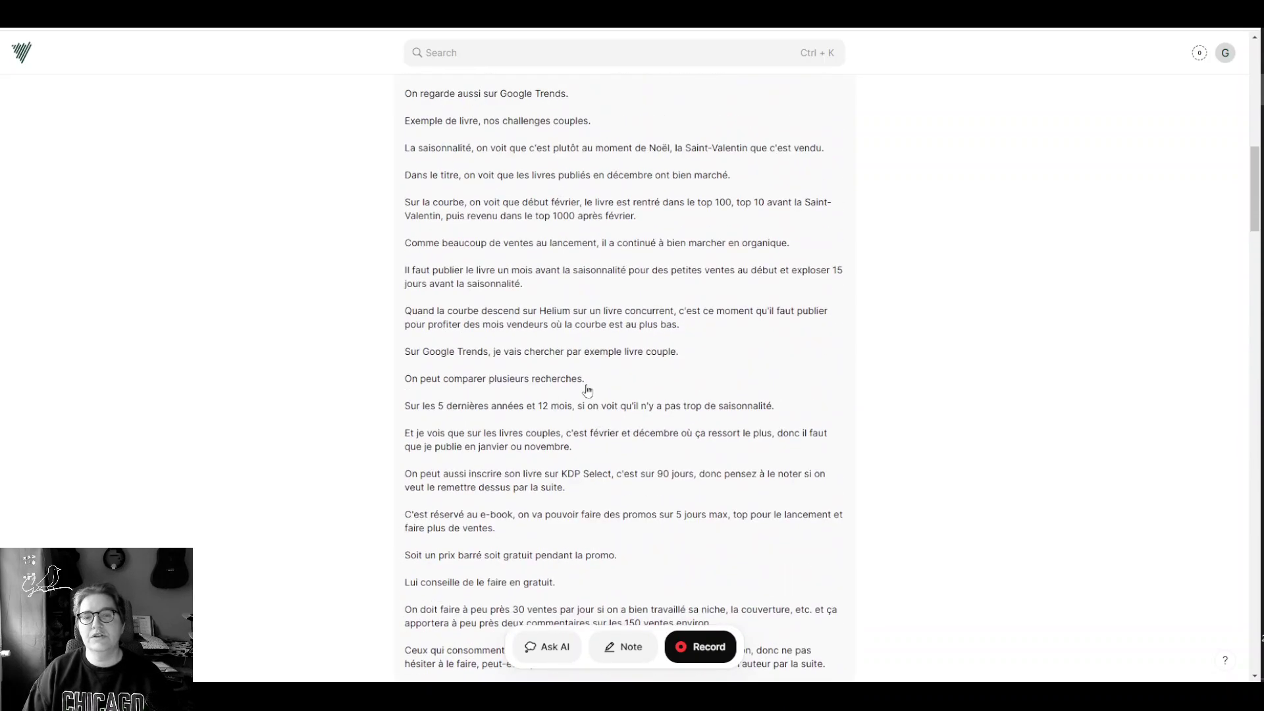
pyautogui.scroll(2, 513, 395)
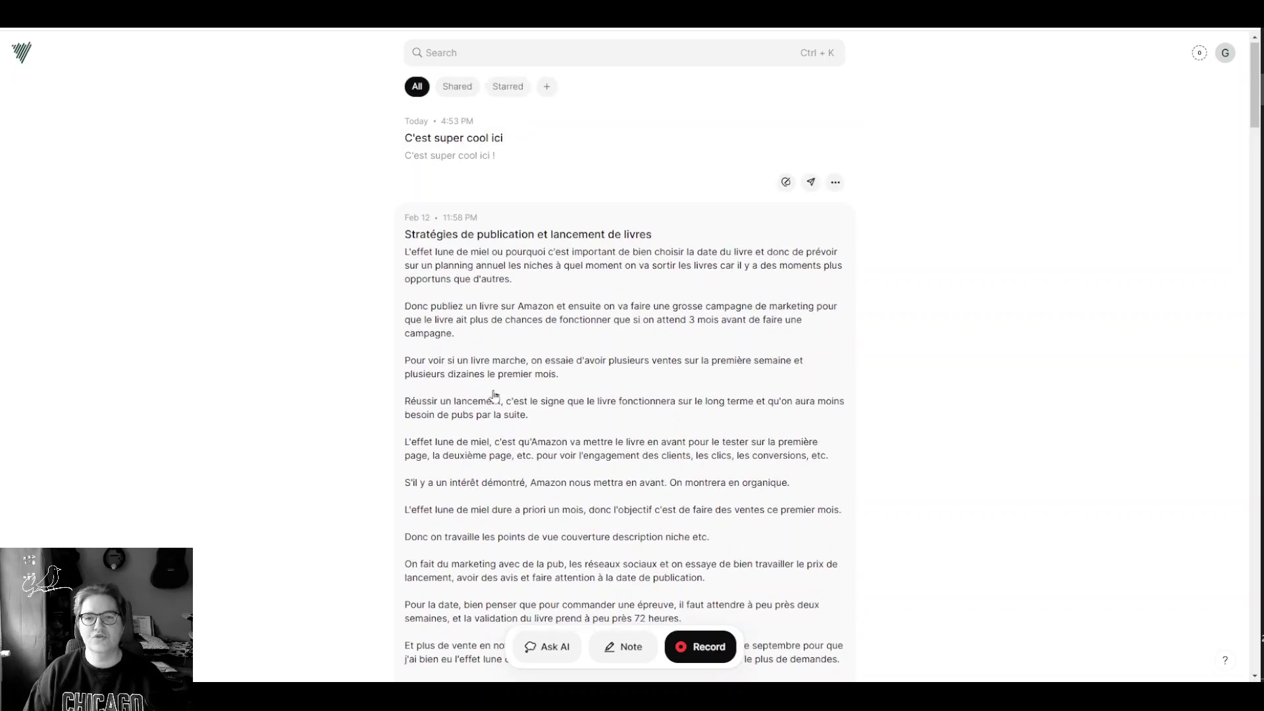
pyautogui.scroll(-15, 580, 369)
pyautogui.scroll(-10, 605, 378)
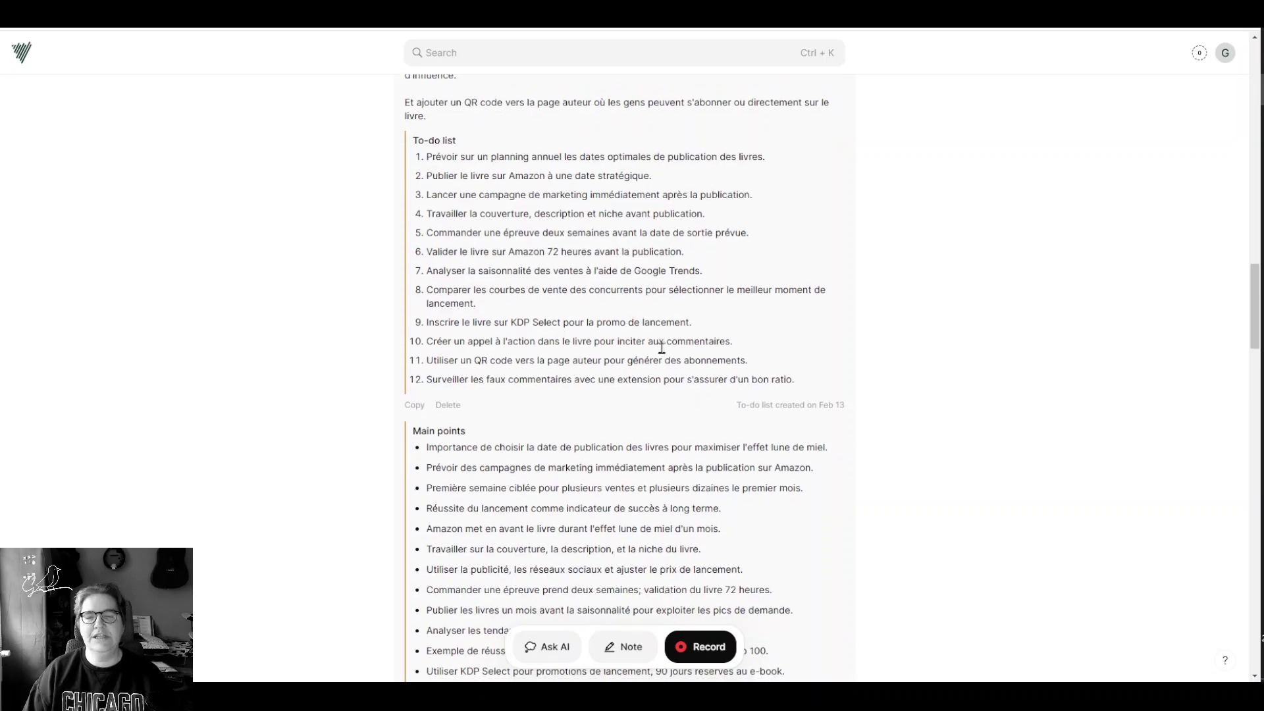
pyautogui.moveTo(474, 356)
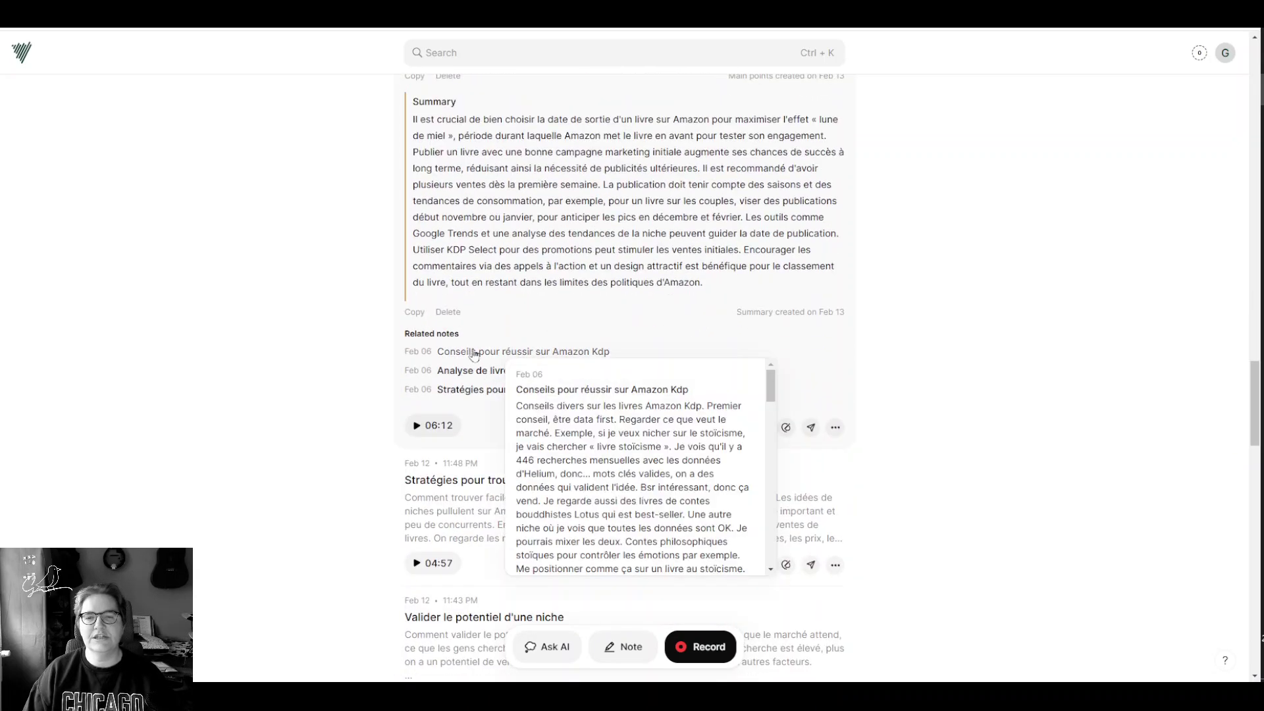
pyautogui.scroll(-5, 605, 417)
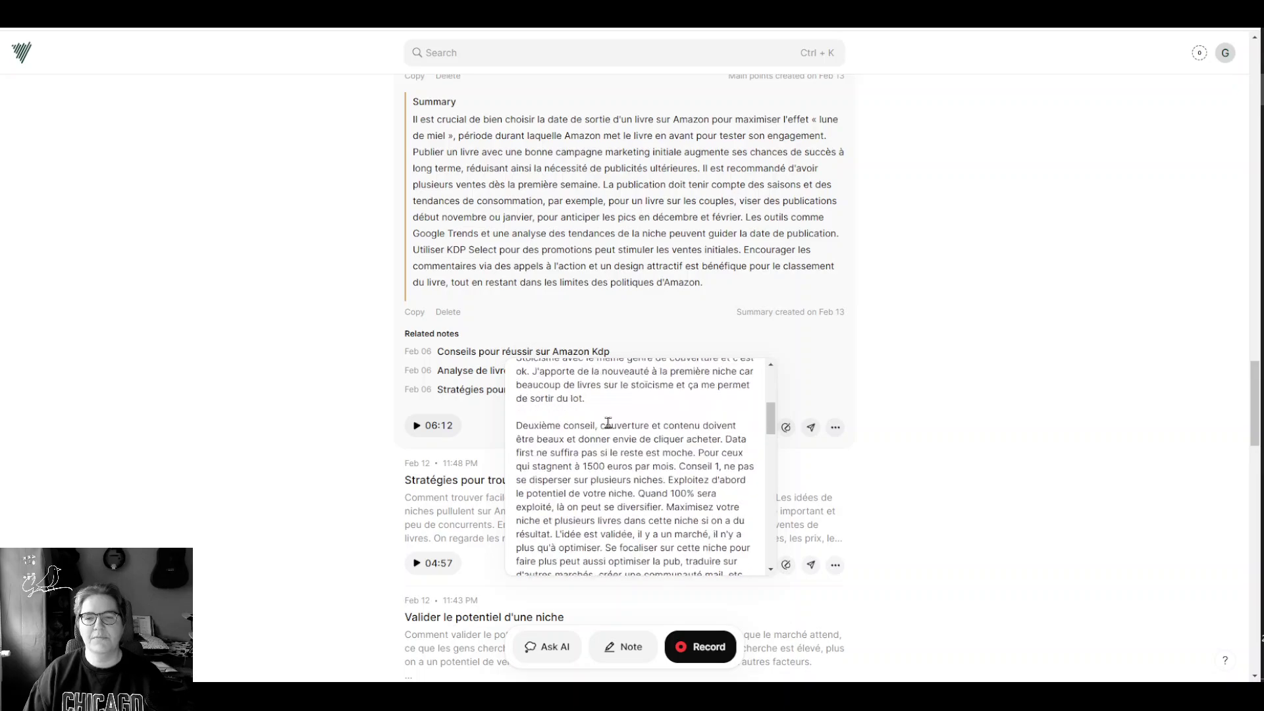
pyautogui.moveTo(468, 376)
pyautogui.moveTo(483, 399)
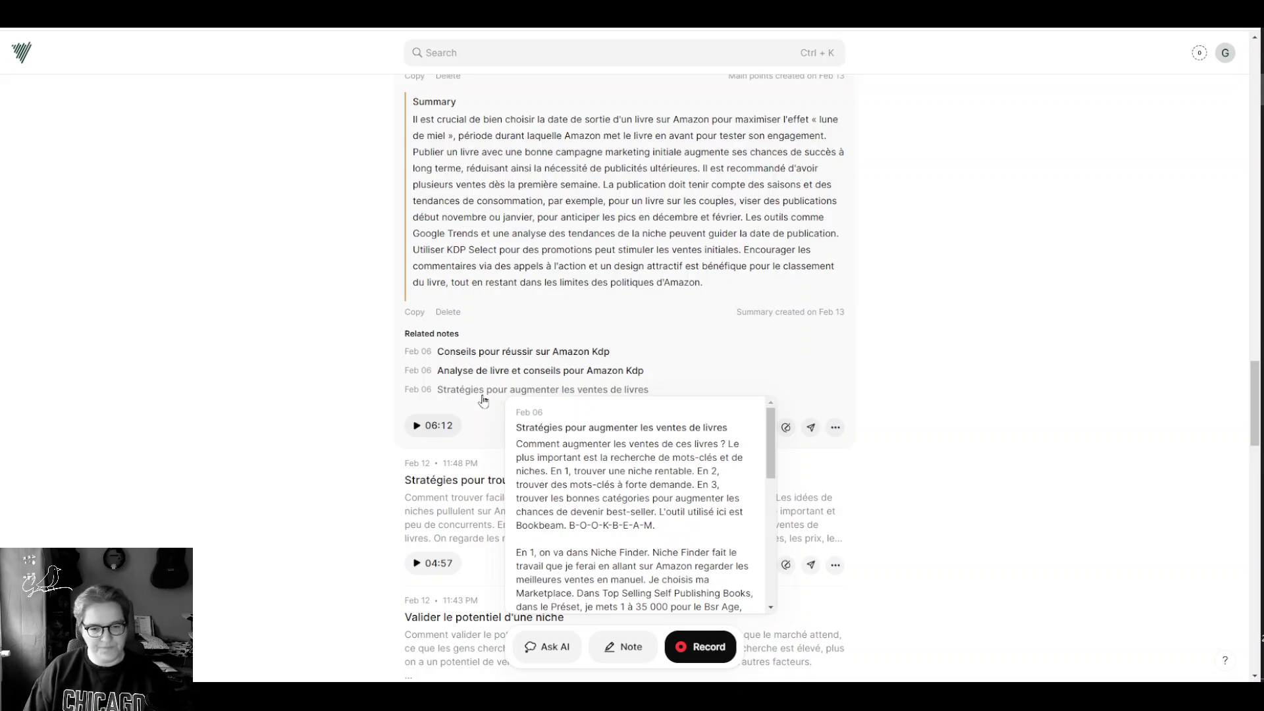
pyautogui.click(418, 430)
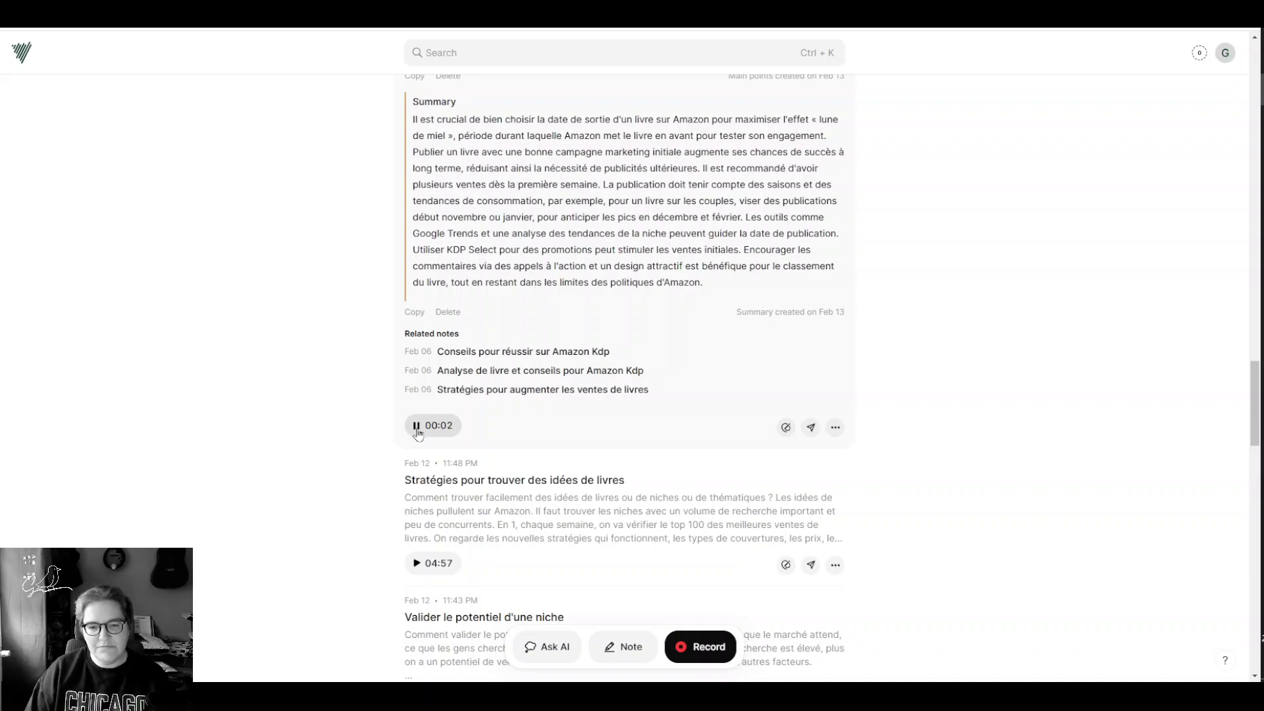
# Step: Stop playback and record a 13-second greeting subnote under the publishing-strategies note
pyautogui.click(417, 429)
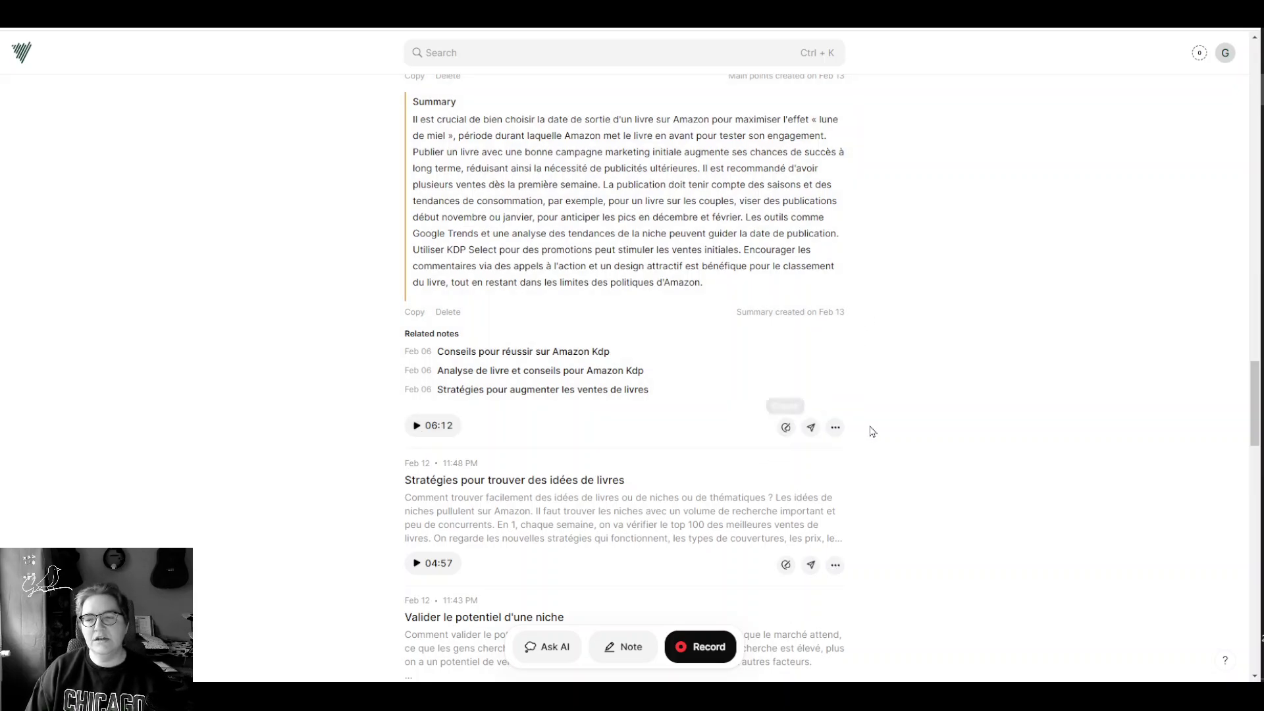
pyautogui.click(835, 427)
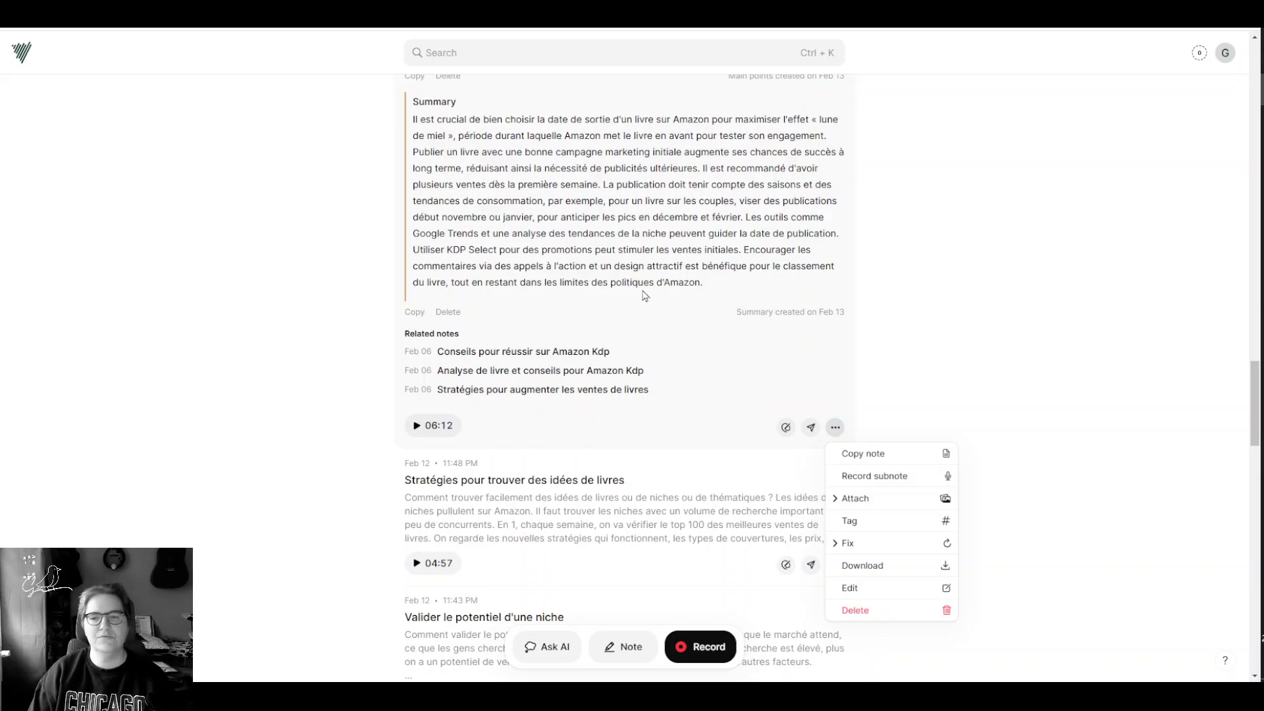
pyautogui.click(875, 476)
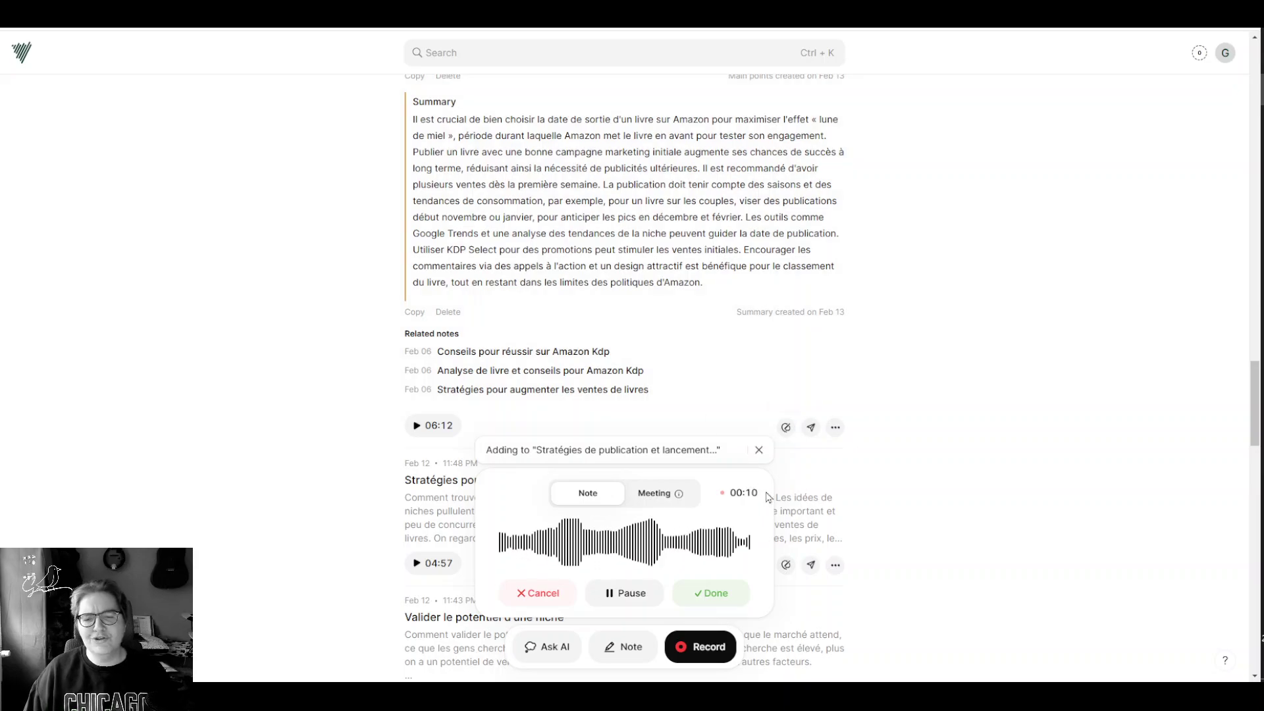
pyautogui.click(715, 596)
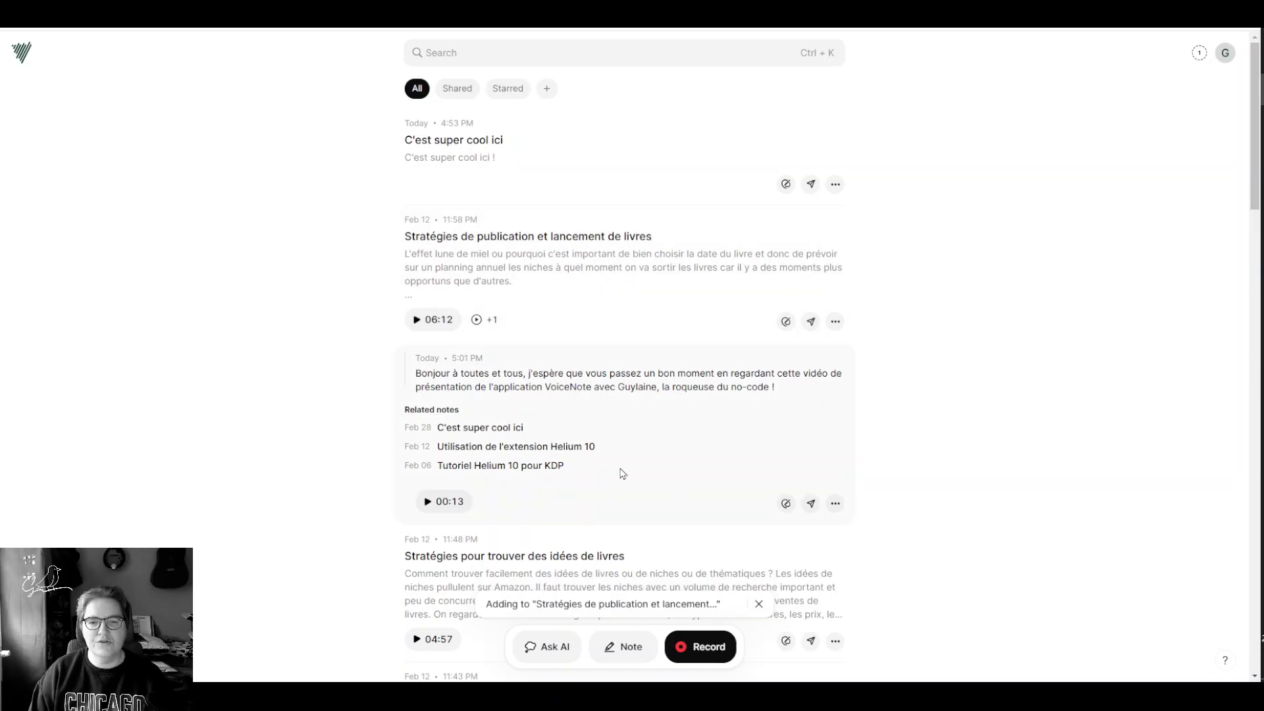
# Step: Expand the new subnote, check its Tag options, then show its Fix choices
pyautogui.click(546, 265)
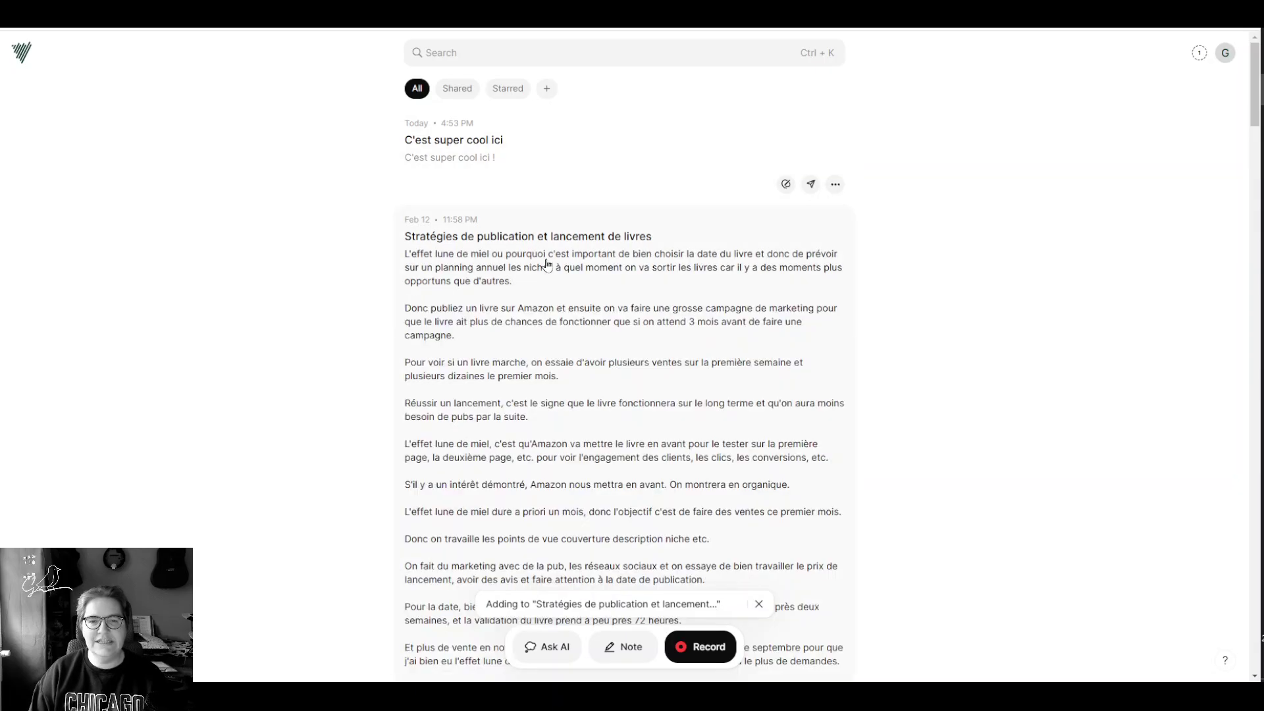
pyautogui.click(638, 257)
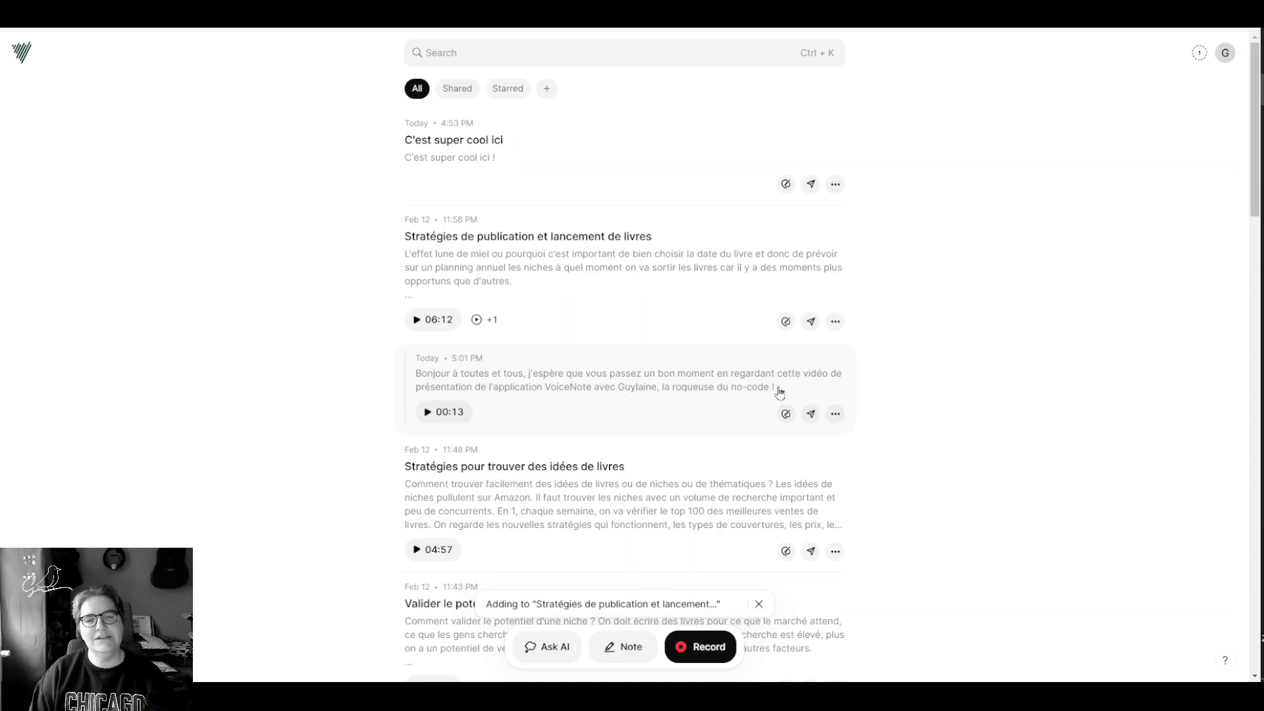
pyautogui.click(643, 394)
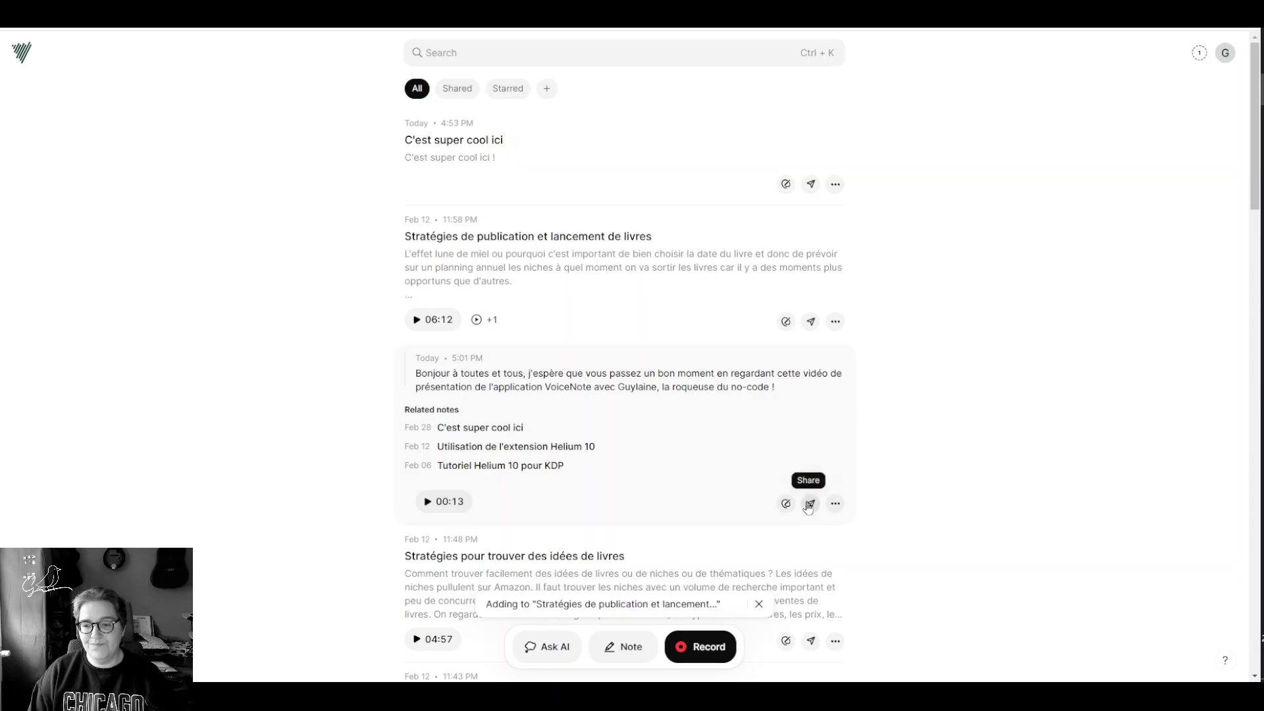
pyautogui.click(835, 504)
pyautogui.scroll(-2, 835, 511)
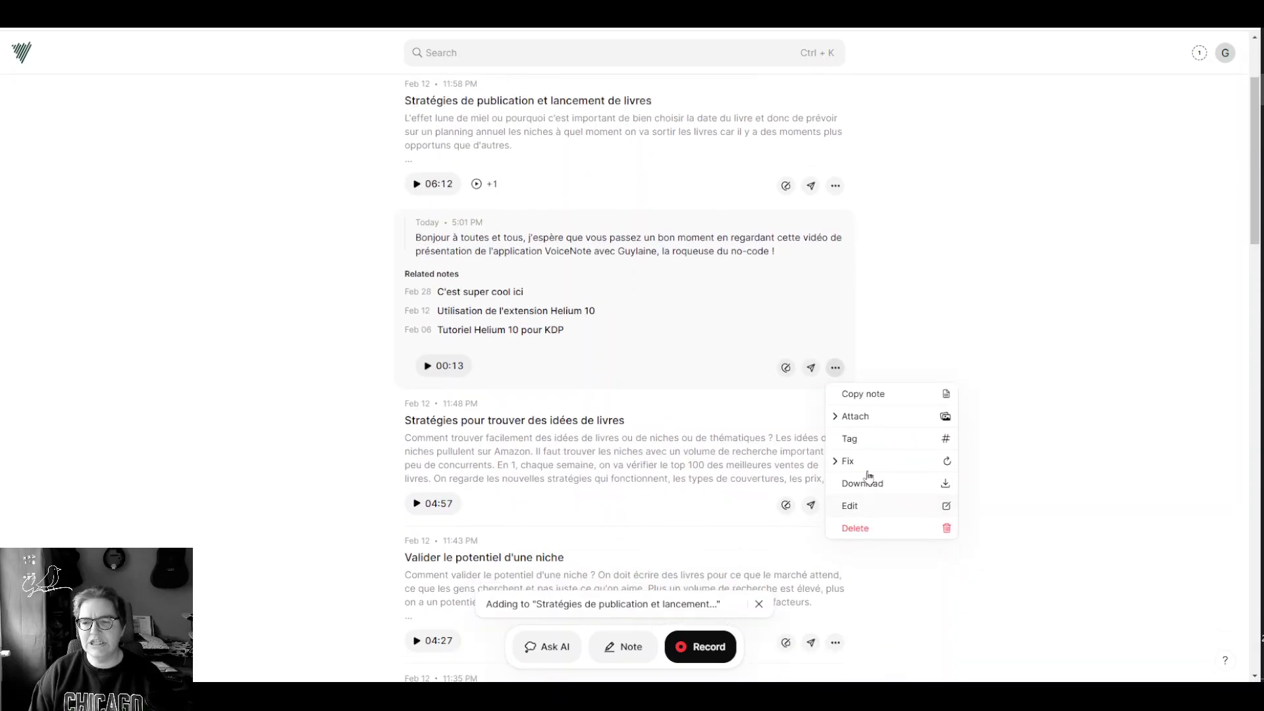
pyautogui.click(864, 444)
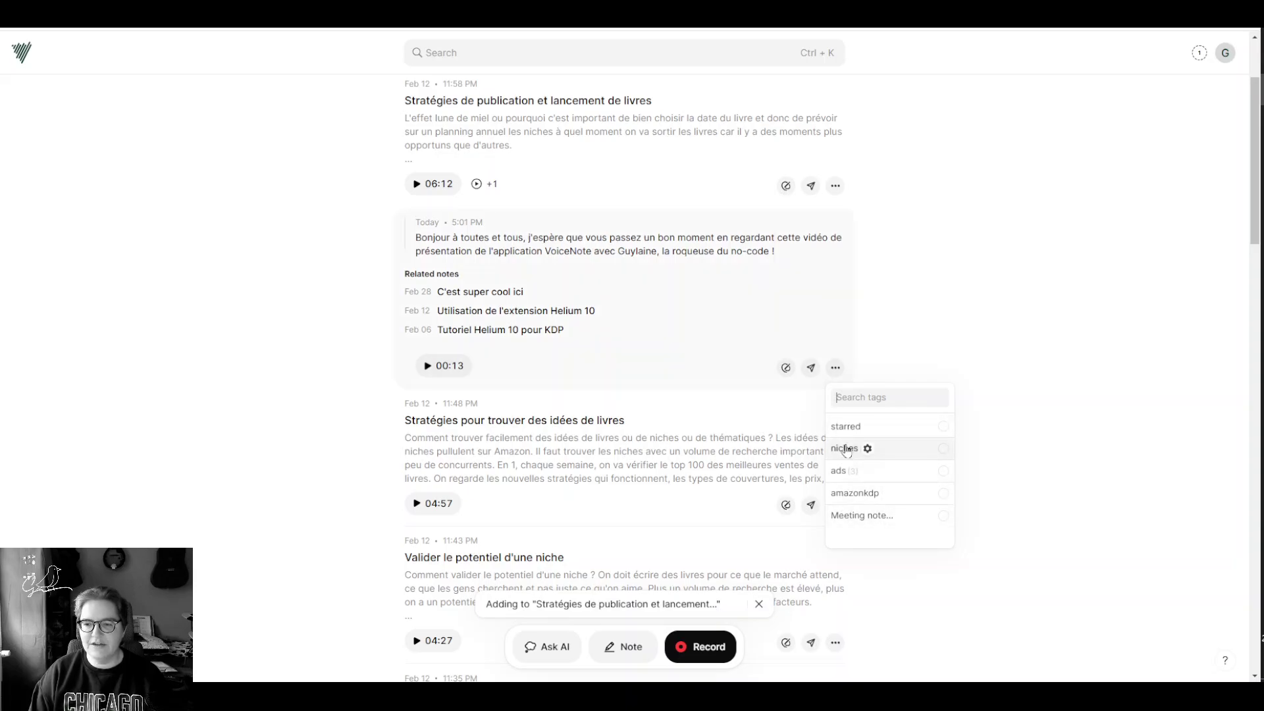
pyautogui.click(842, 371)
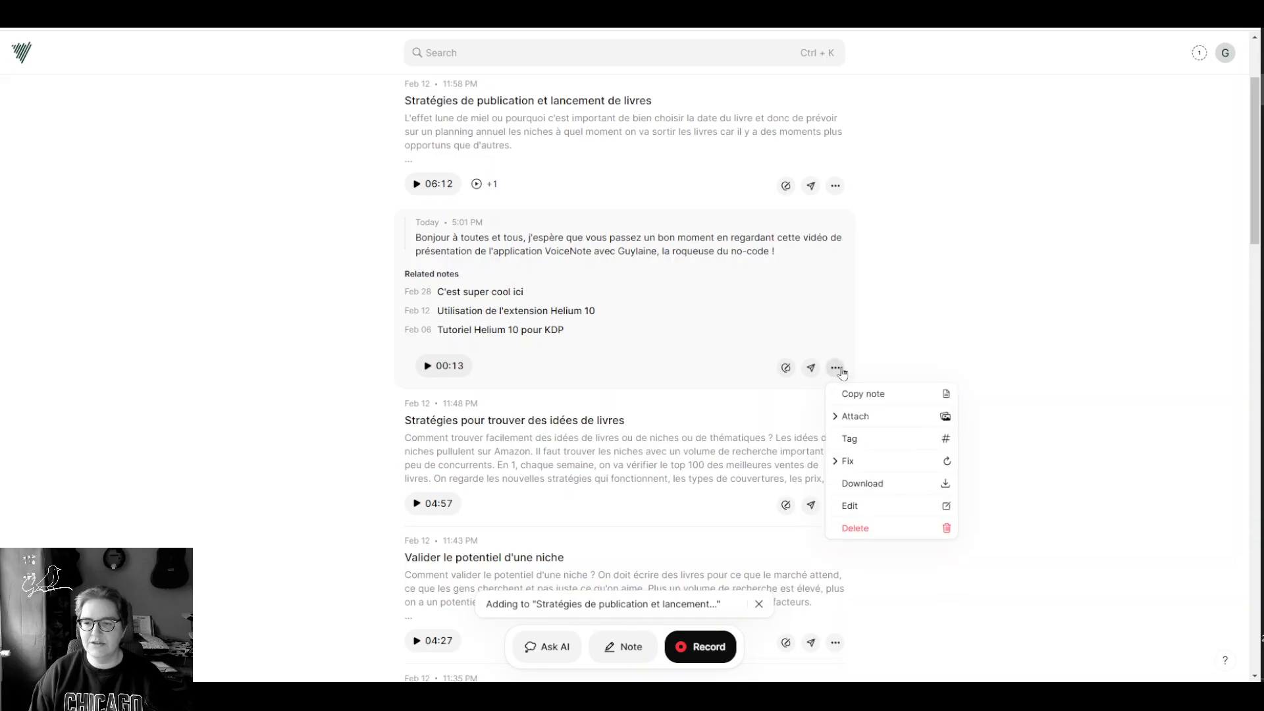
pyautogui.click(842, 463)
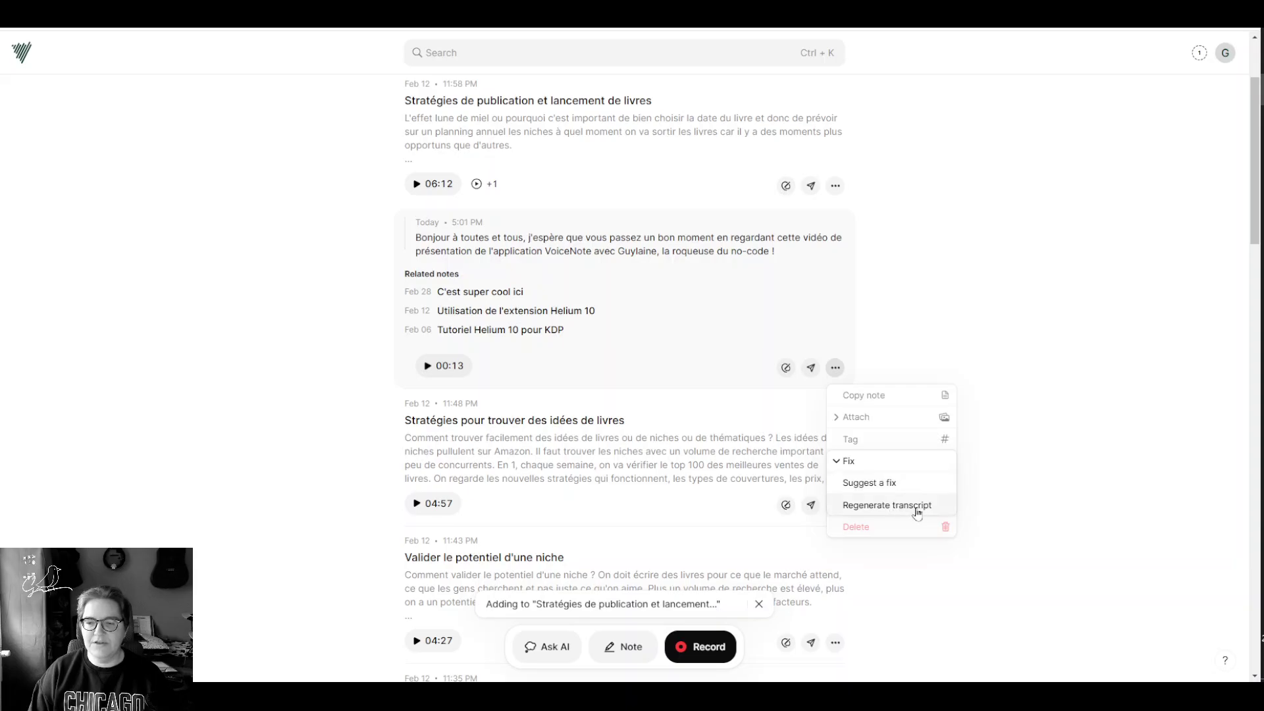
# Step: Submit a first spelling correction of the presenter's name via Suggest a fix, then revert the title
pyautogui.click(881, 484)
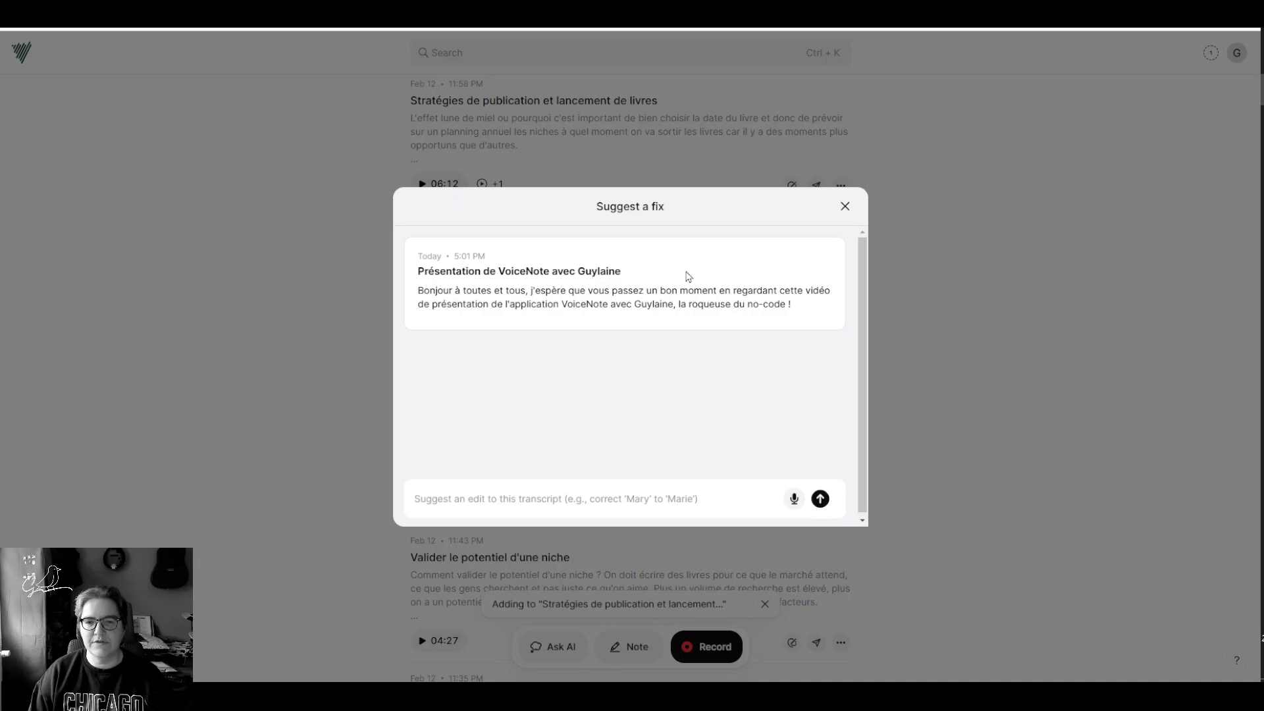
pyautogui.doubleClick(592, 269)
pyautogui.click(595, 274)
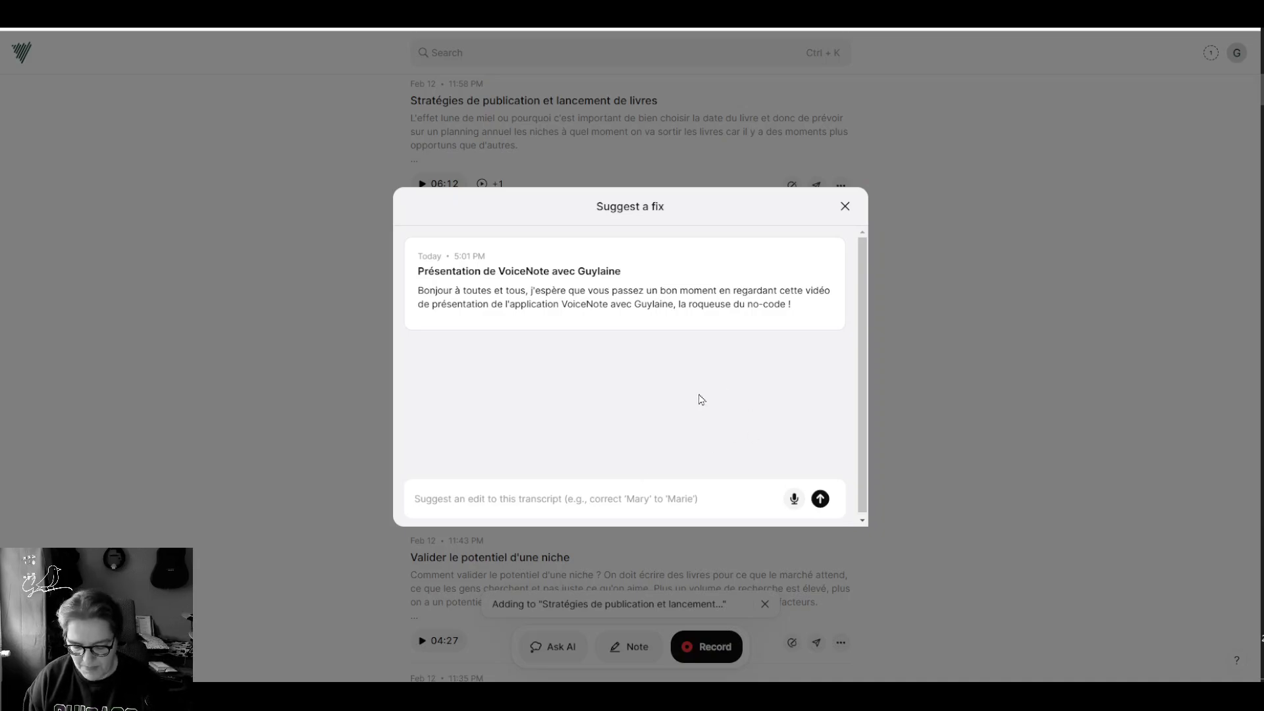
pyautogui.write('Guilaine')
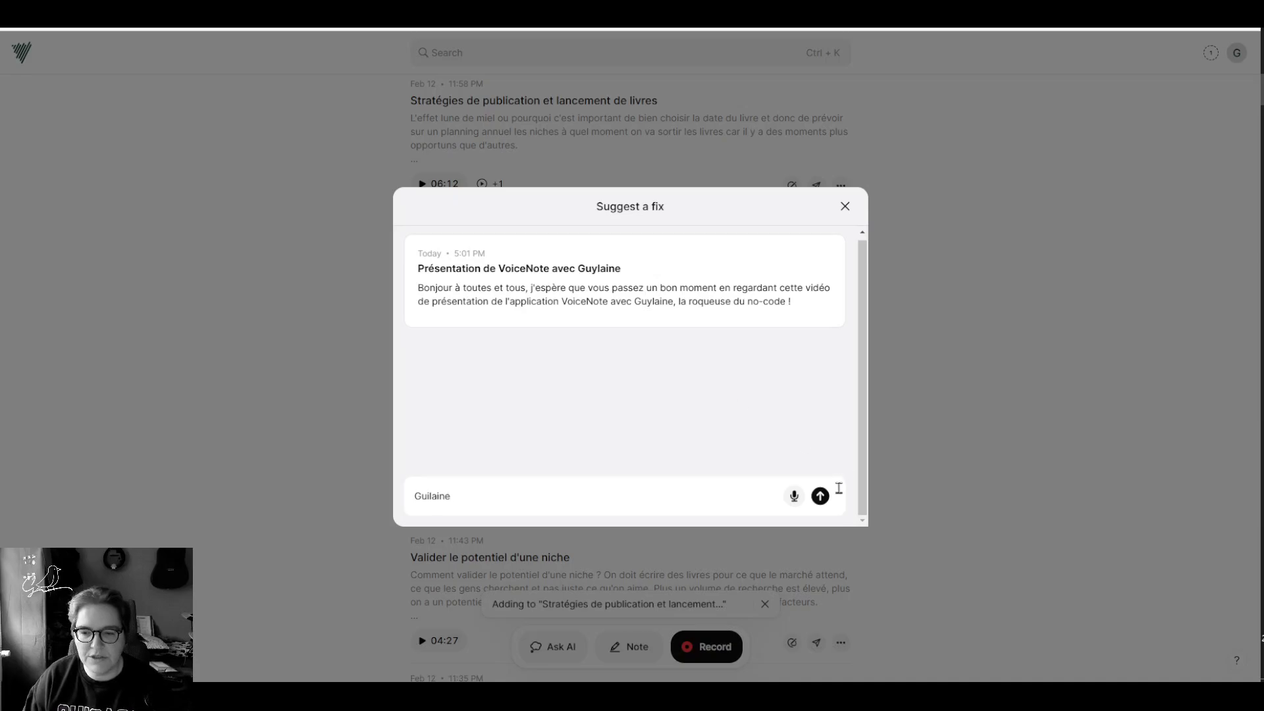
pyautogui.click(822, 497)
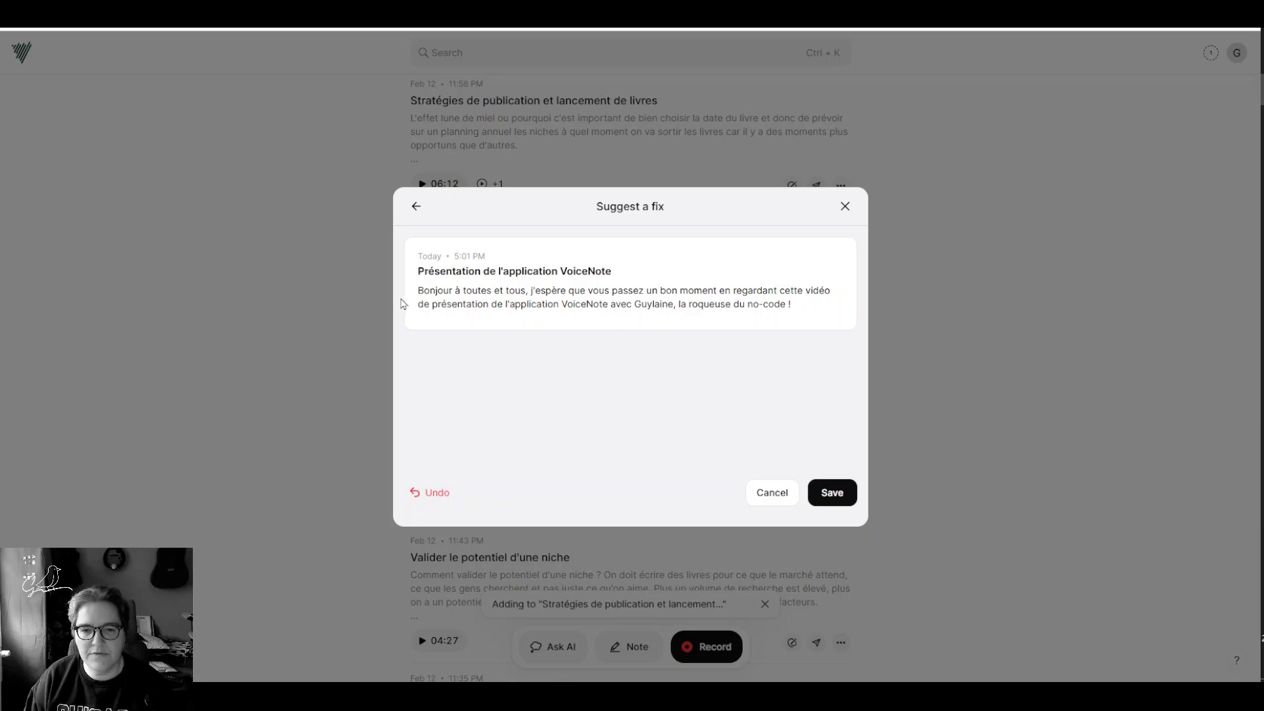
pyautogui.click(429, 493)
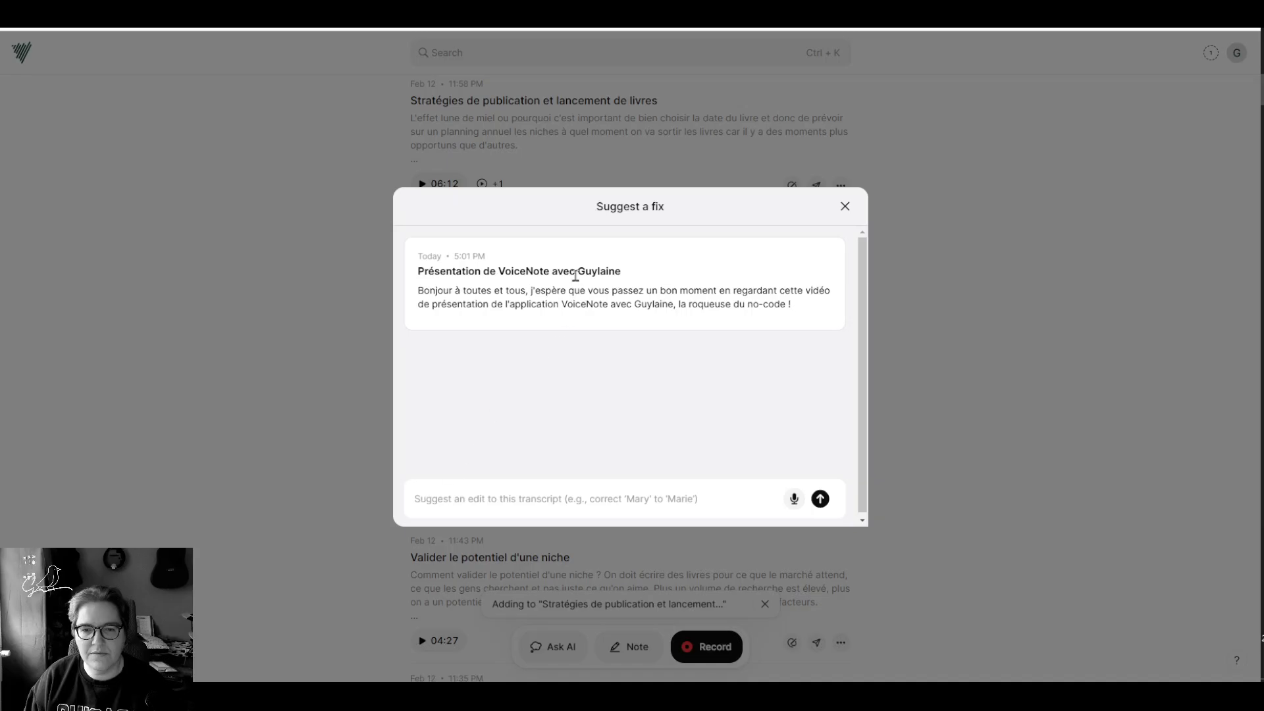
# Step: Copy the note's title and transcript into the suggested edit field
pyautogui.tripleClick(509, 271)
pyautogui.click(513, 291)
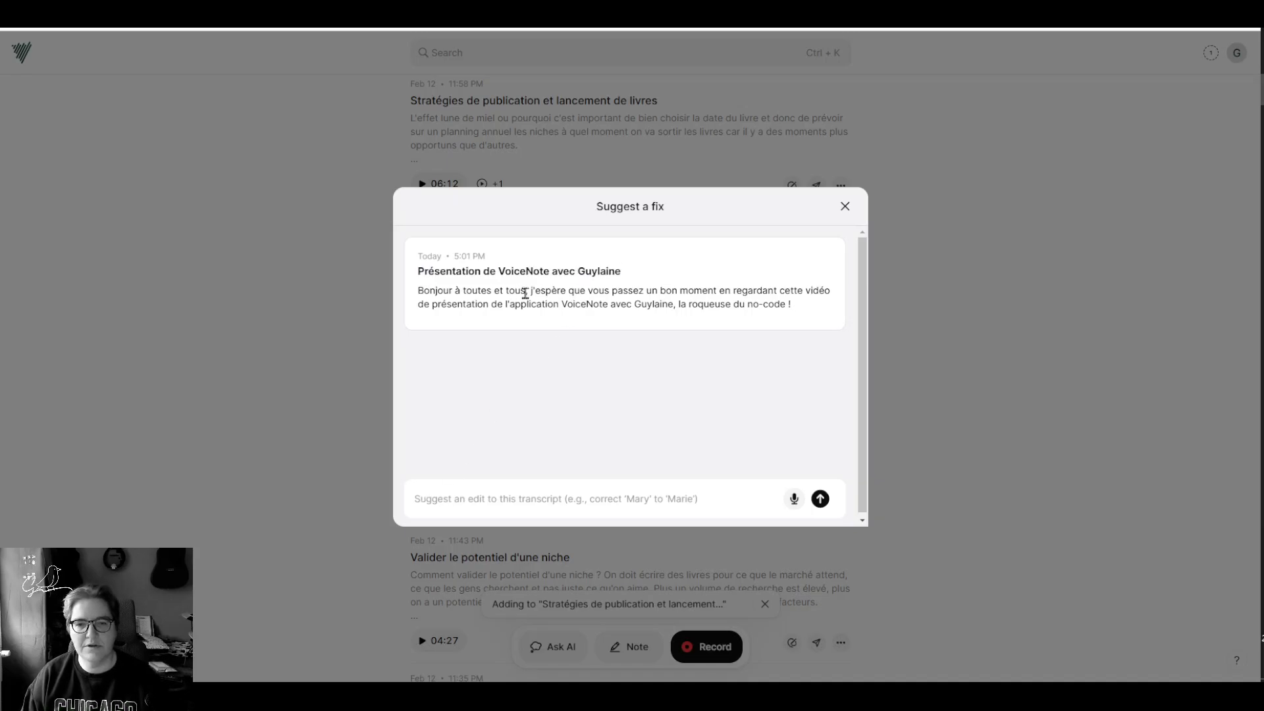
pyautogui.hotkey('ctrl', 'a')
pyautogui.click(595, 501)
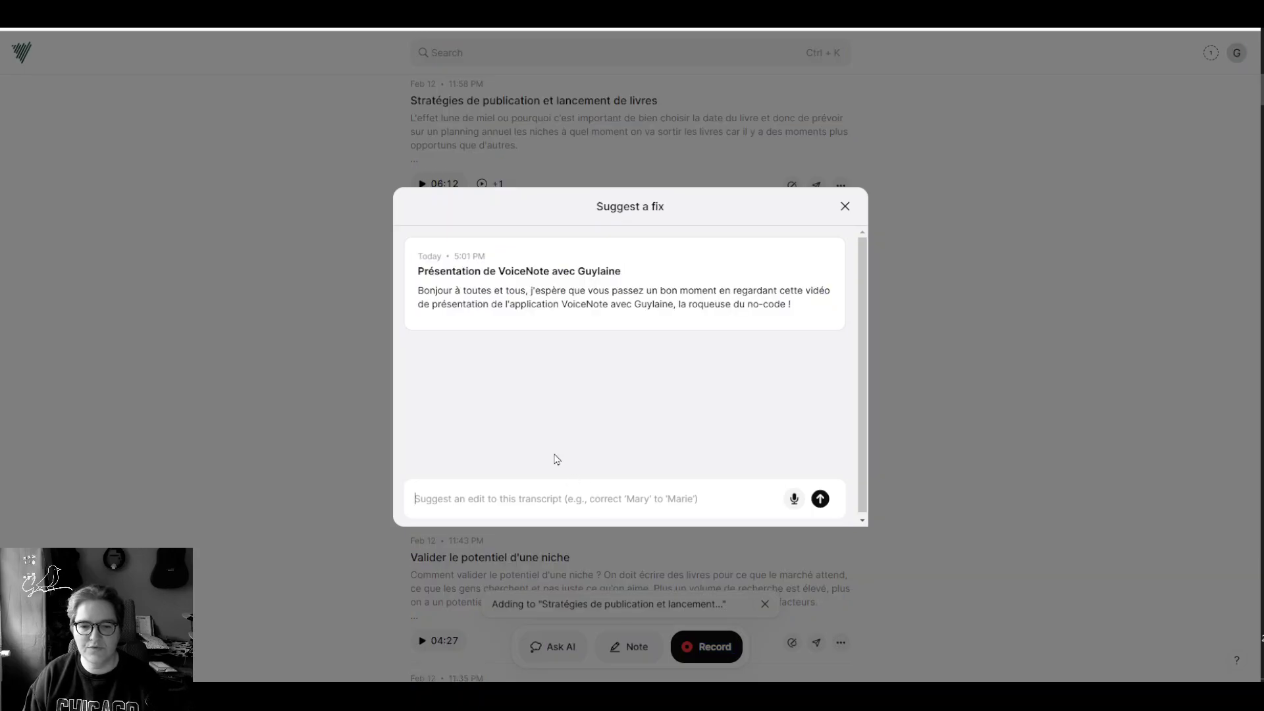
pyautogui.moveTo(419, 269); pyautogui.dragTo(825, 314)
pyautogui.hotkey('ctrl', 'c')
pyautogui.click(662, 493)
pyautogui.hotkey('ctrl', 'v')
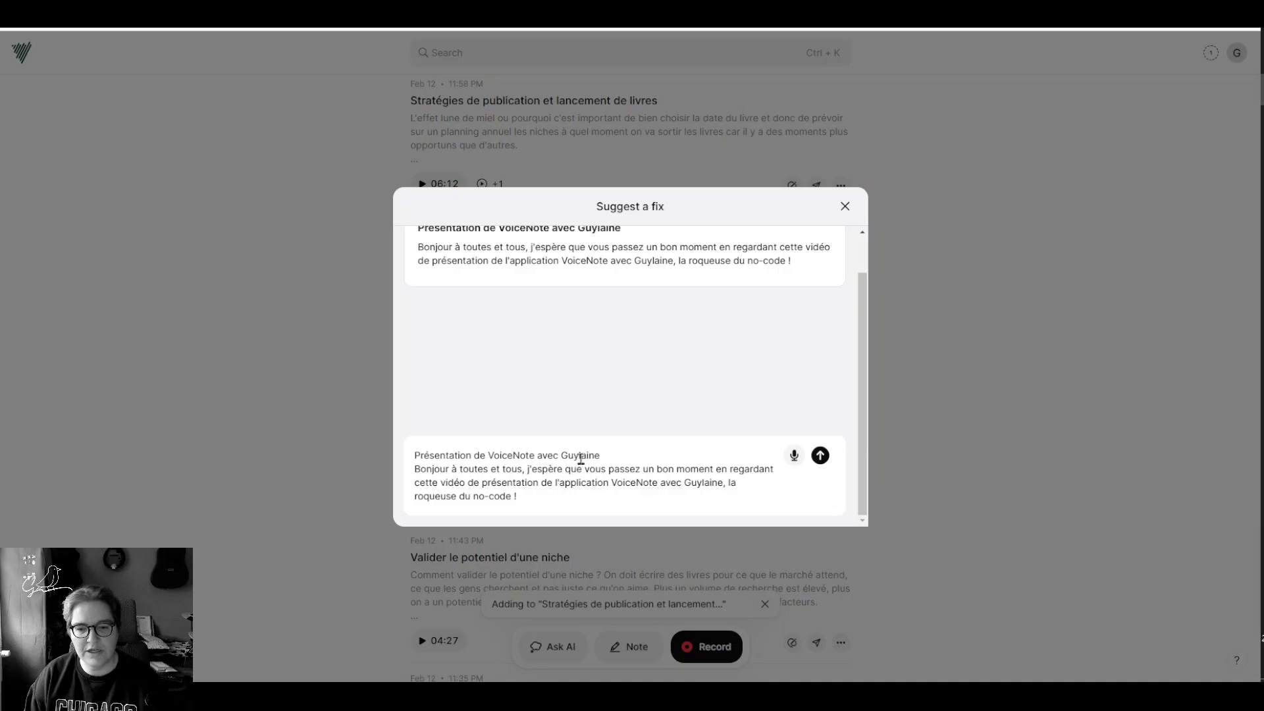
# Step: Change y to i in the name in title and transcript, submit, and close the panel
pyautogui.click(577, 457)
pyautogui.press('BackSpace')
pyautogui.write('i')
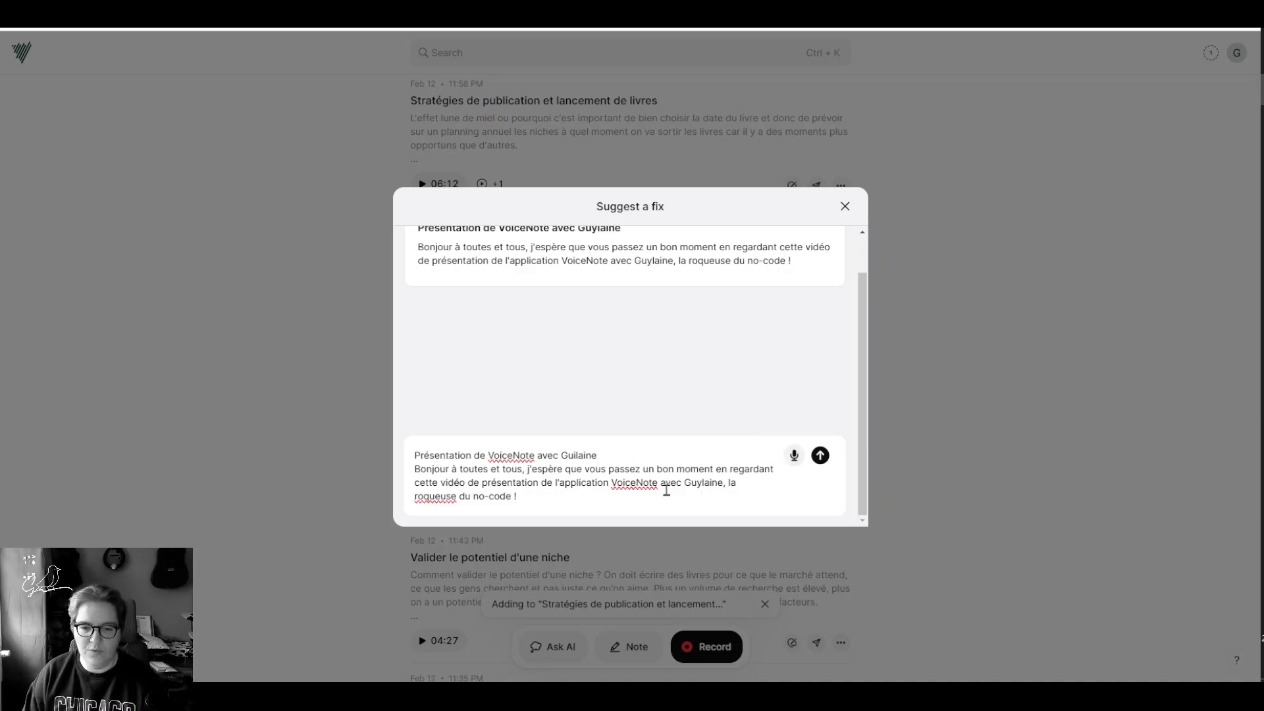
pyautogui.click(701, 485)
pyautogui.press('BackSpace')
pyautogui.write('i')
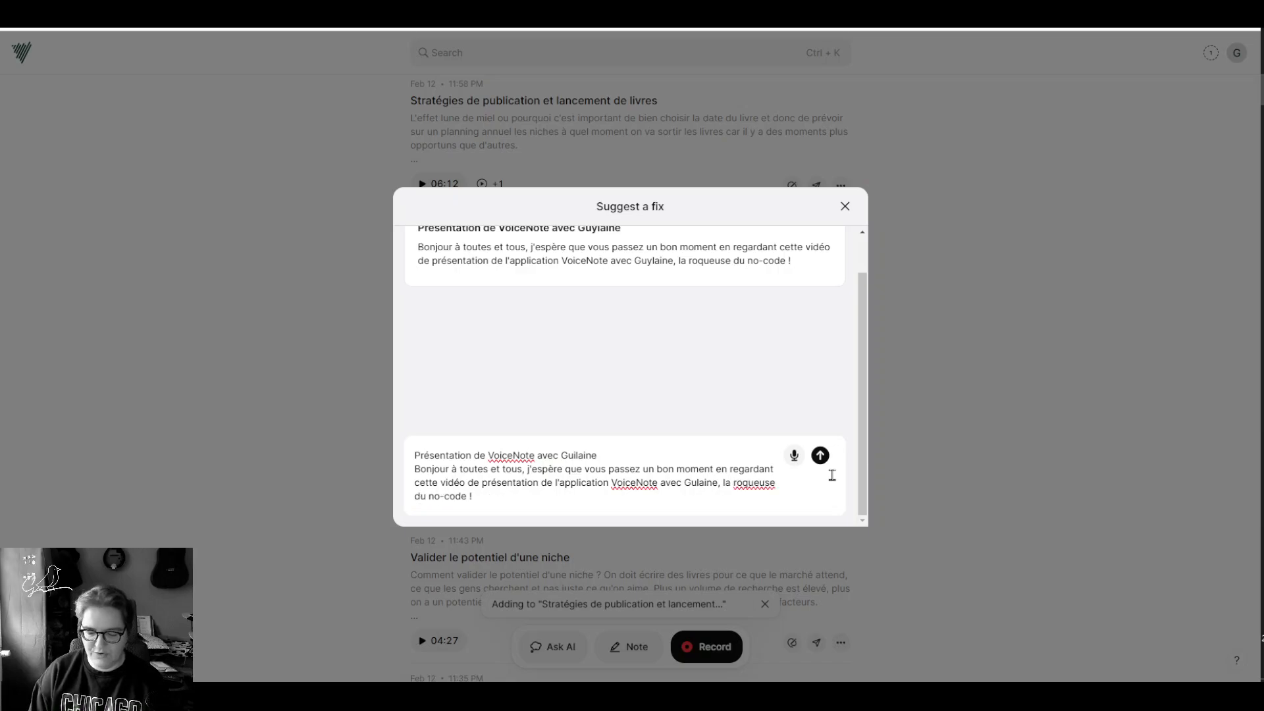
pyautogui.click(820, 456)
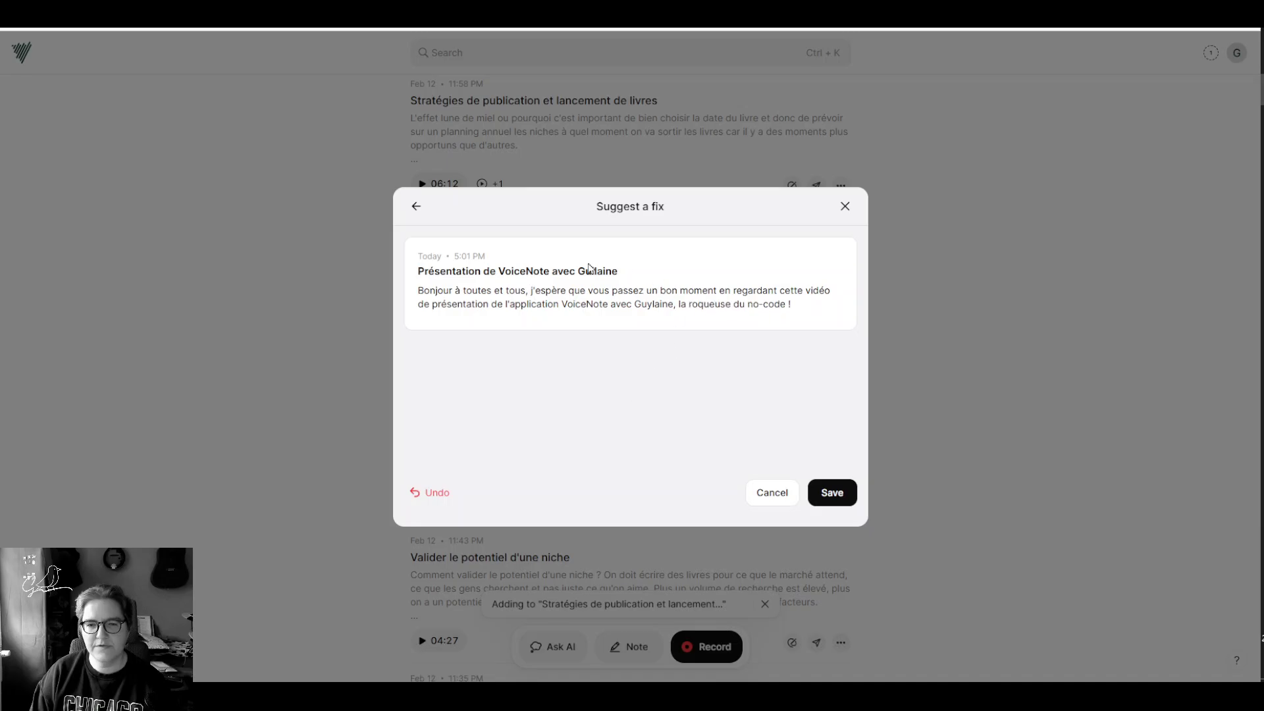
pyautogui.click(846, 206)
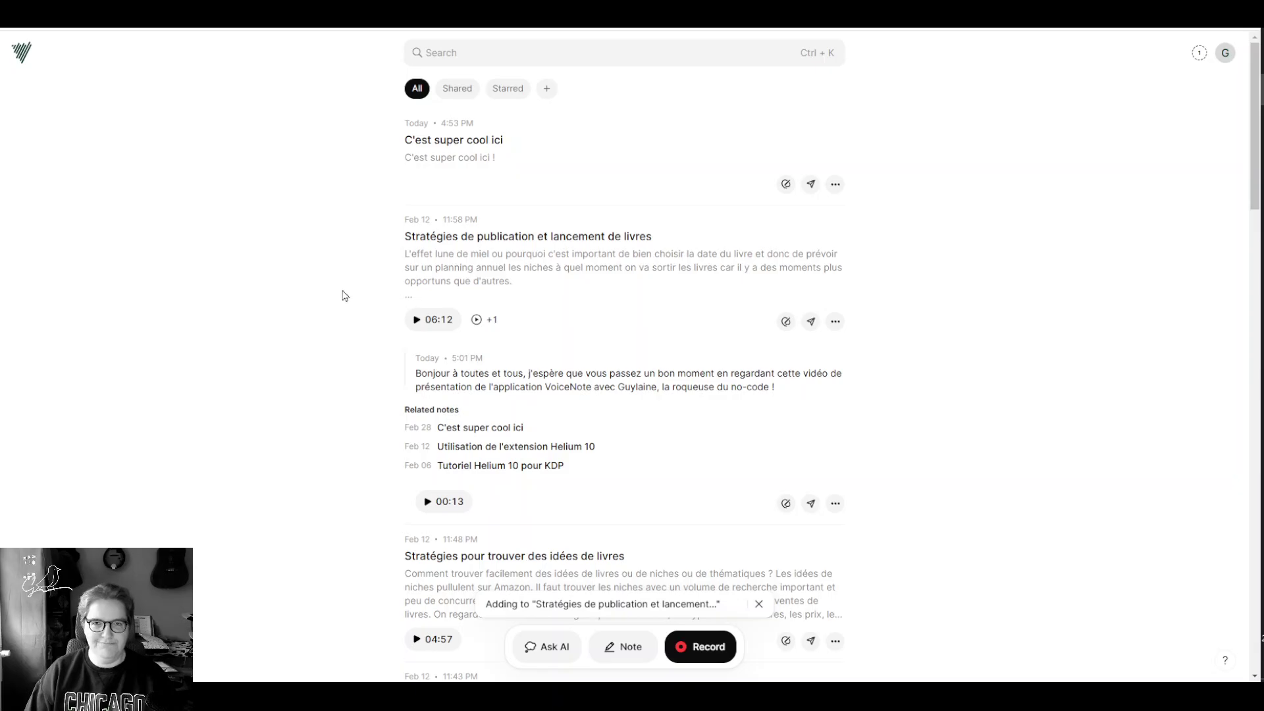
# Step: Expand the full transcript of the Stratégies de publication note
pyautogui.scroll(-5, 340, 316)
pyautogui.scroll(5, 362, 406)
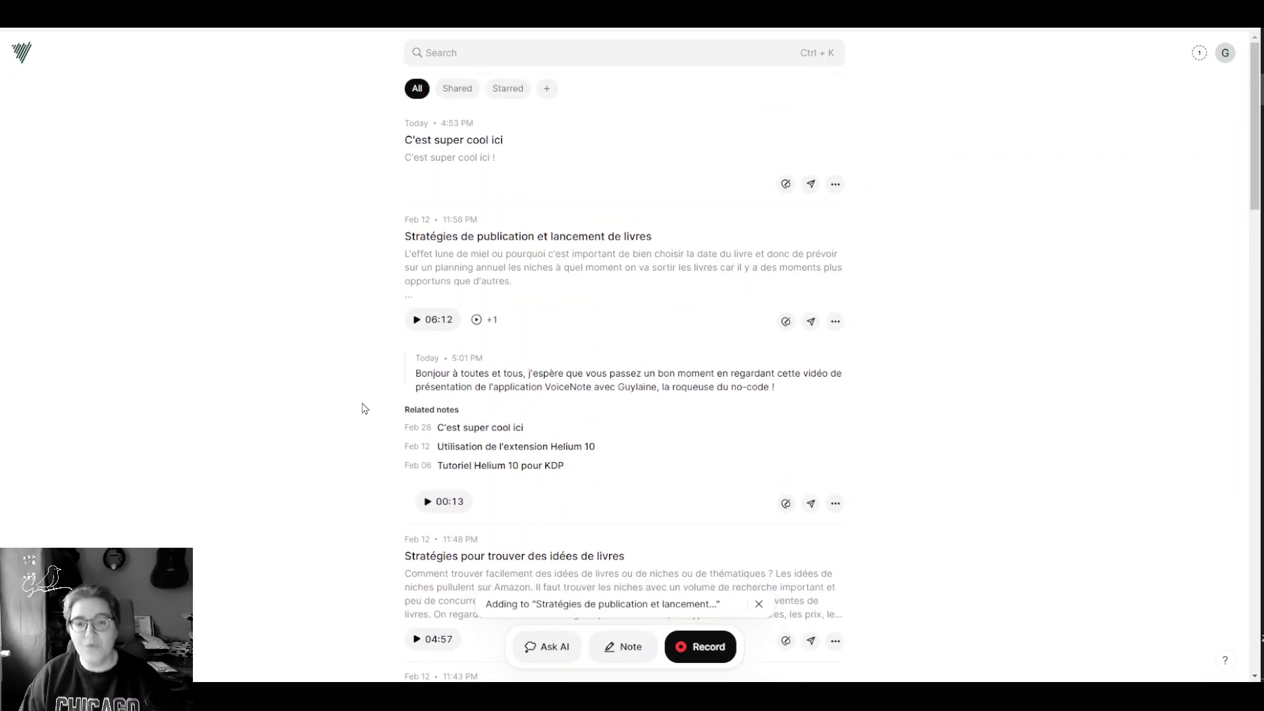
pyautogui.click(571, 276)
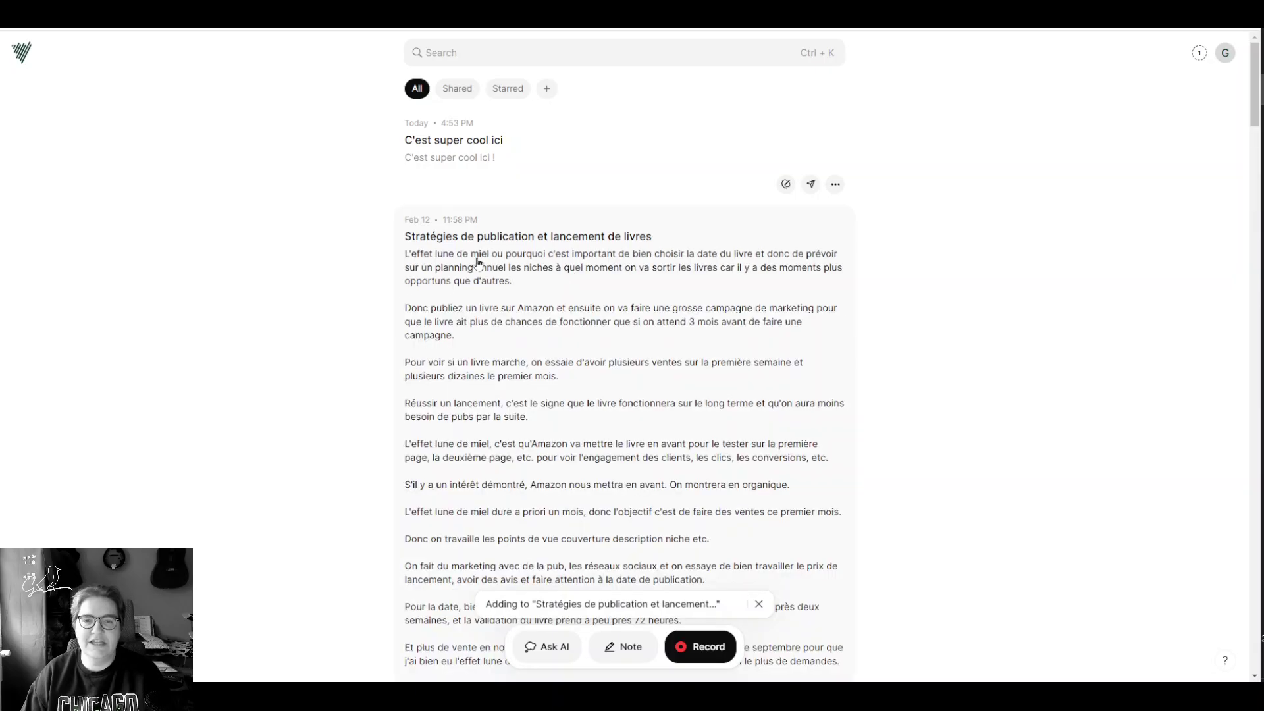
pyautogui.scroll(-10, 665, 339)
pyautogui.scroll(-15, 614, 404)
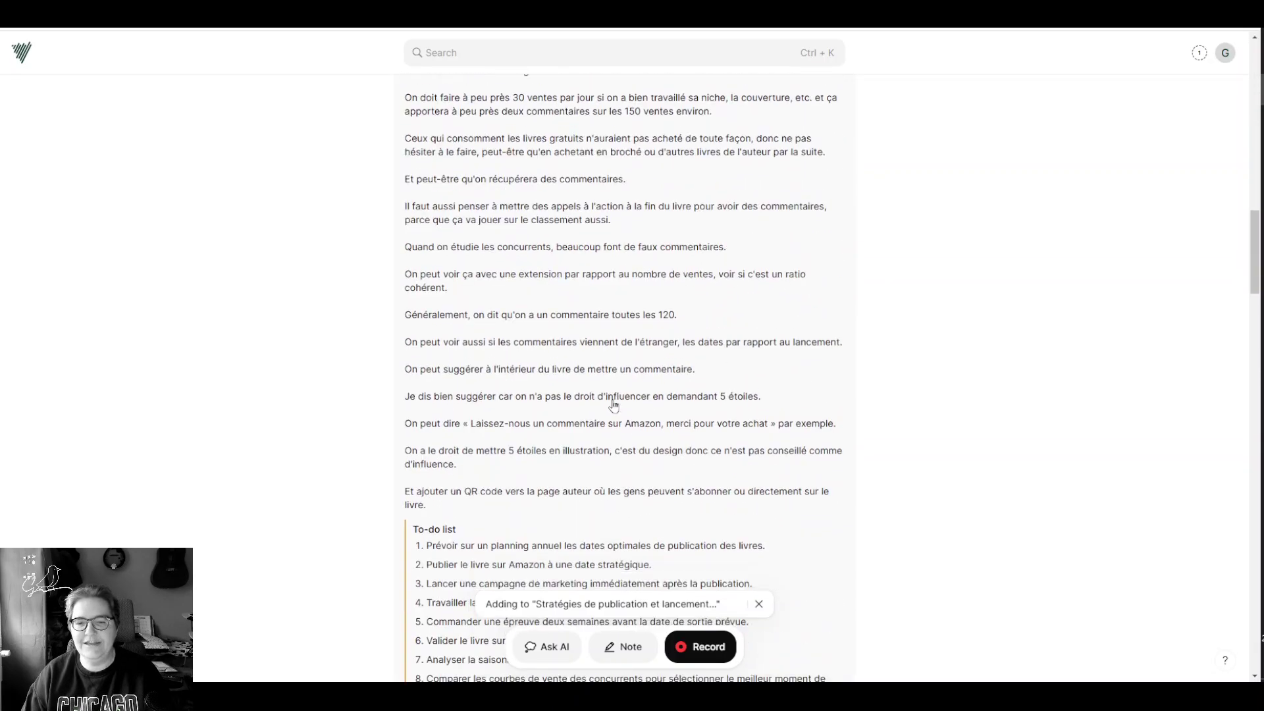
# Step: Create a note 'Coucou comment ça va' with the couverture kindle image attached
pyautogui.click(617, 648)
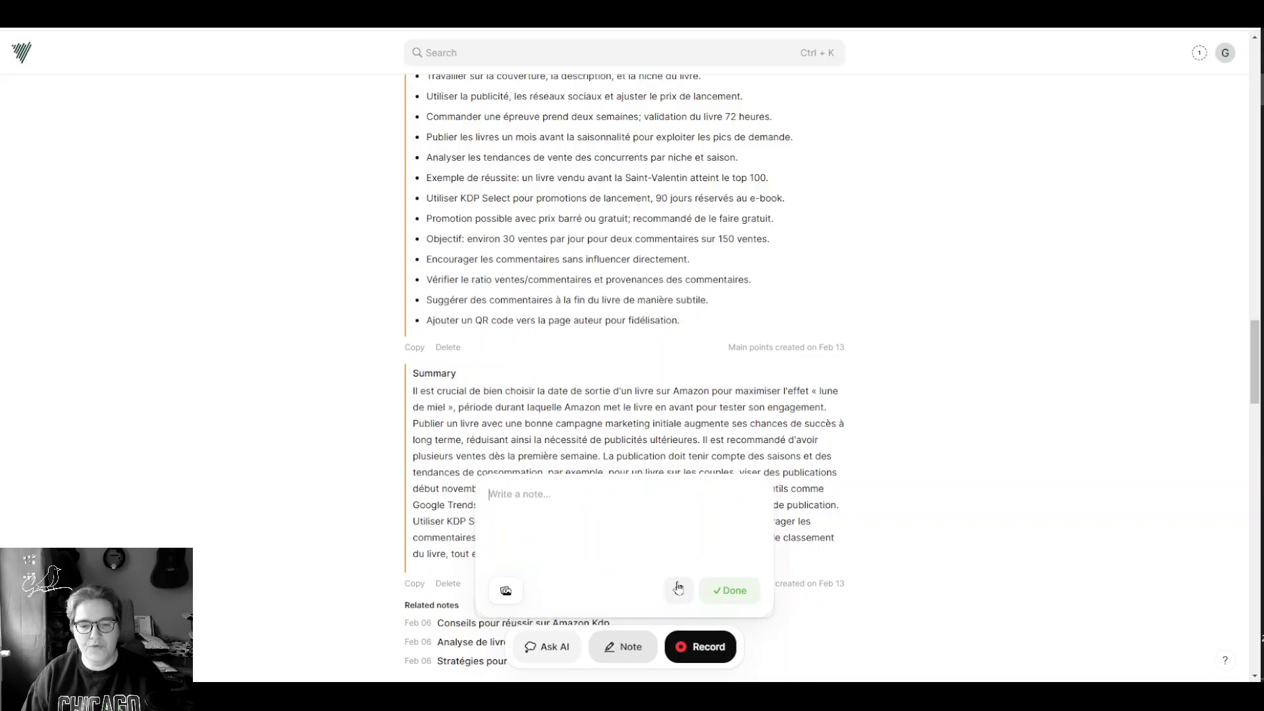
pyautogui.write('Coucou')
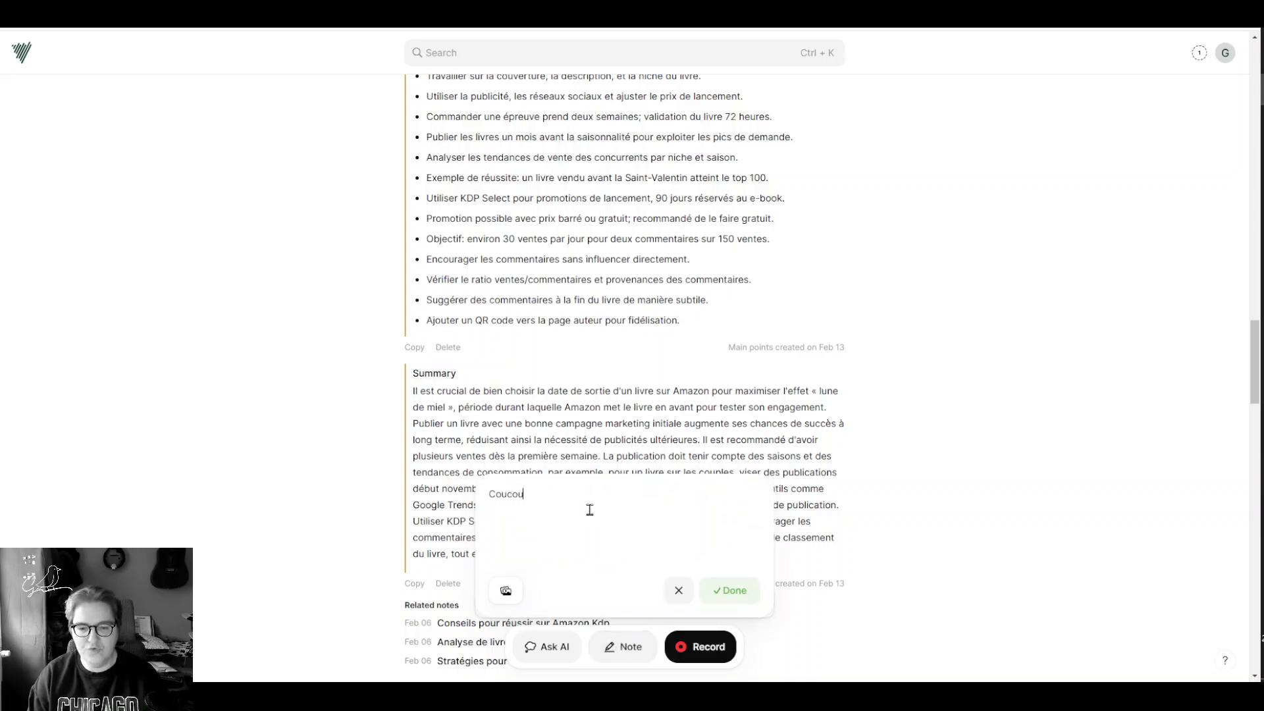
pyautogui.write(' comment ç')
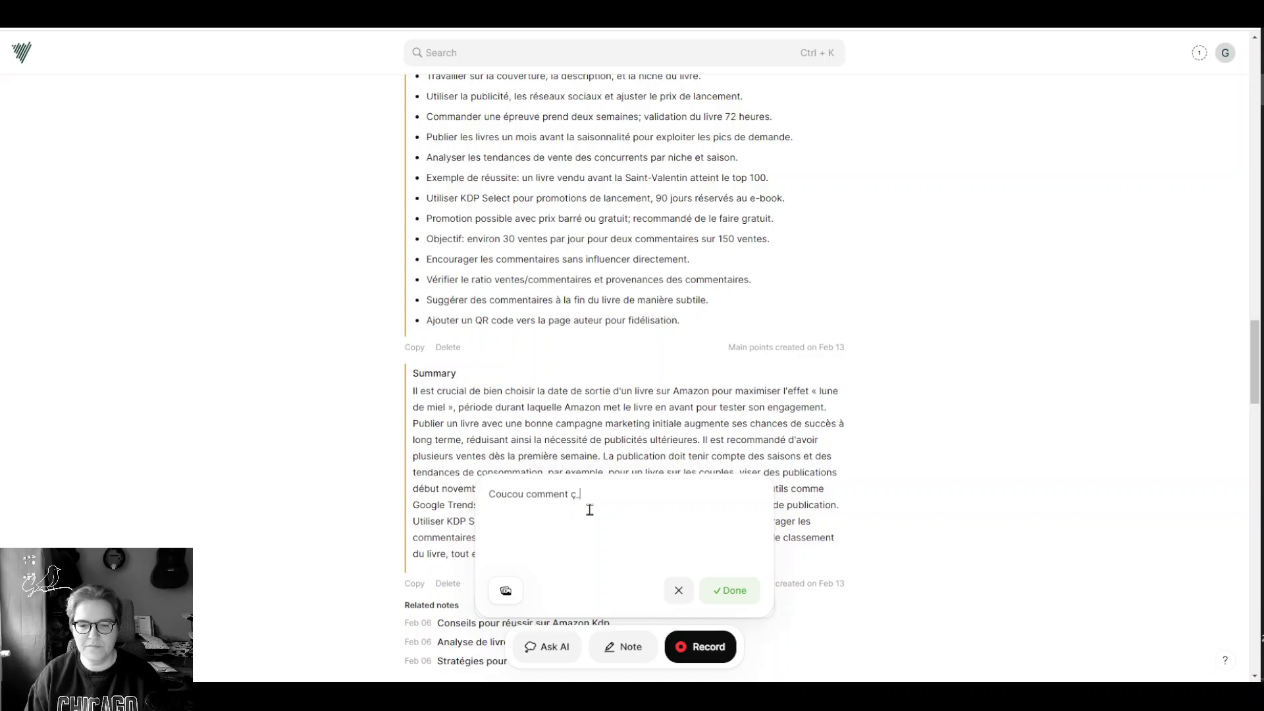
pyautogui.write('a va fsdfsd')
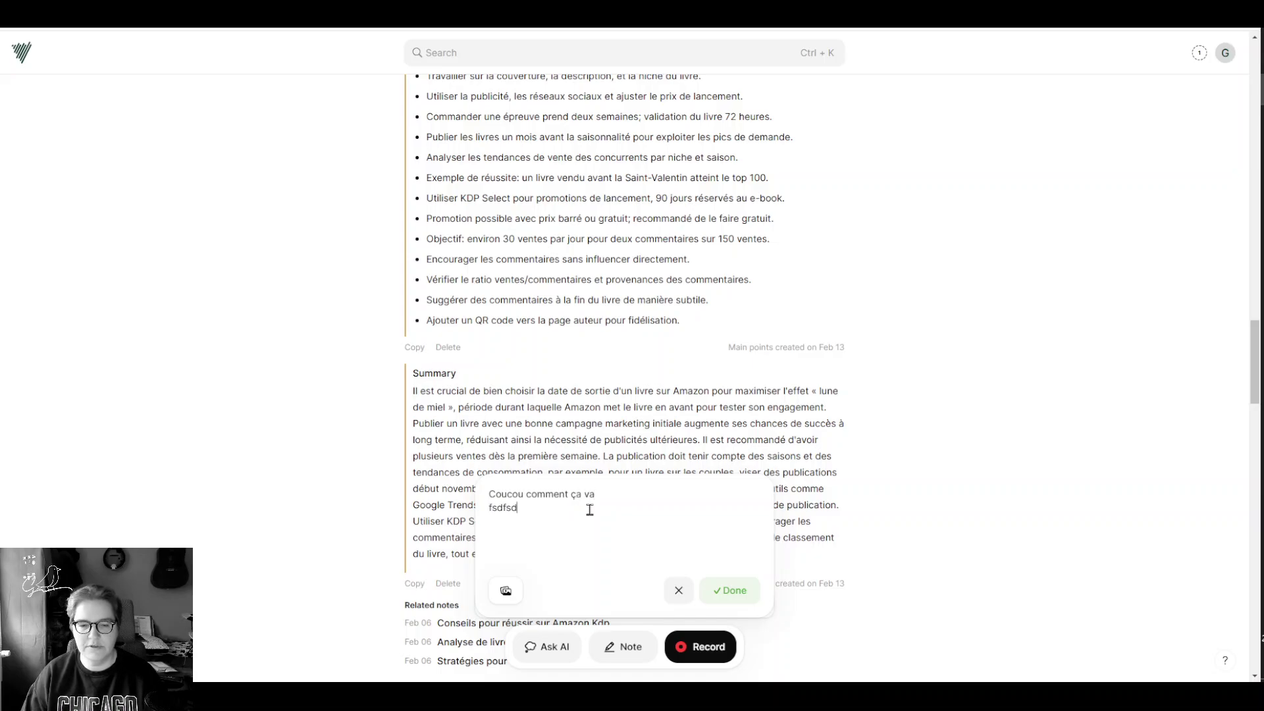
pyautogui.write('fsdfsdf')
pyautogui.click(507, 592)
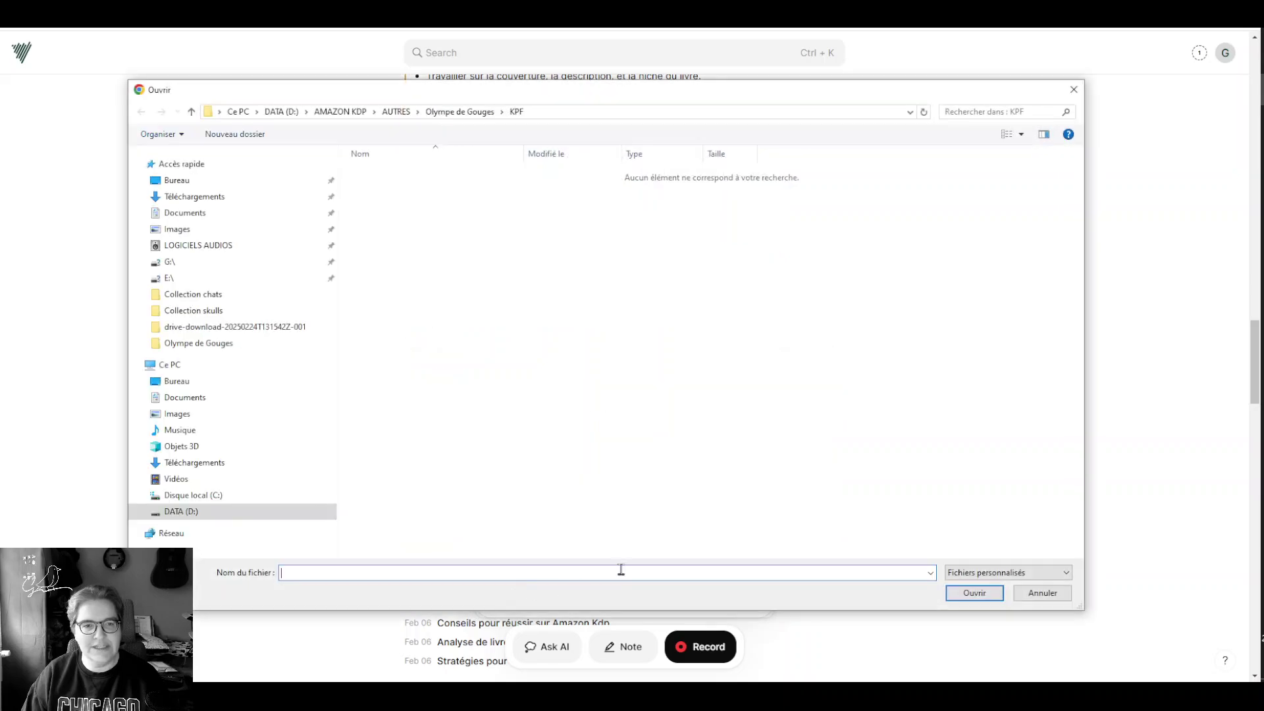
pyautogui.click(451, 113)
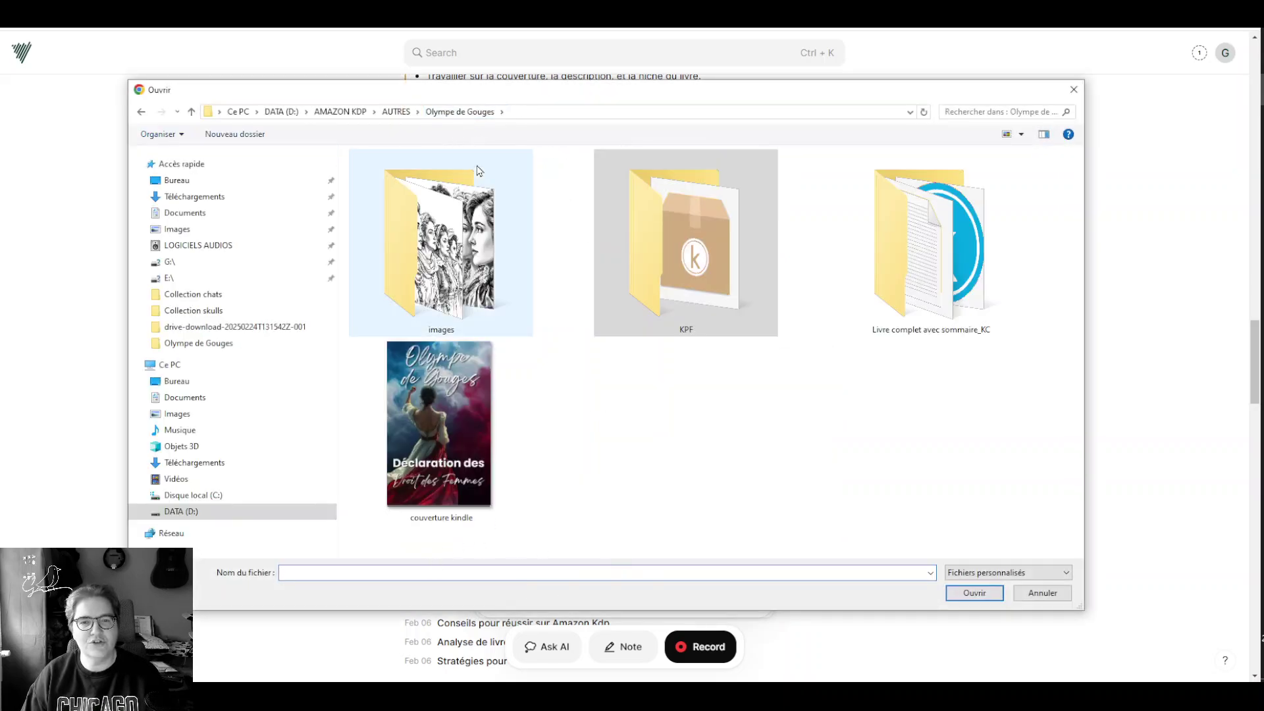
pyautogui.click(453, 459)
pyautogui.click(975, 592)
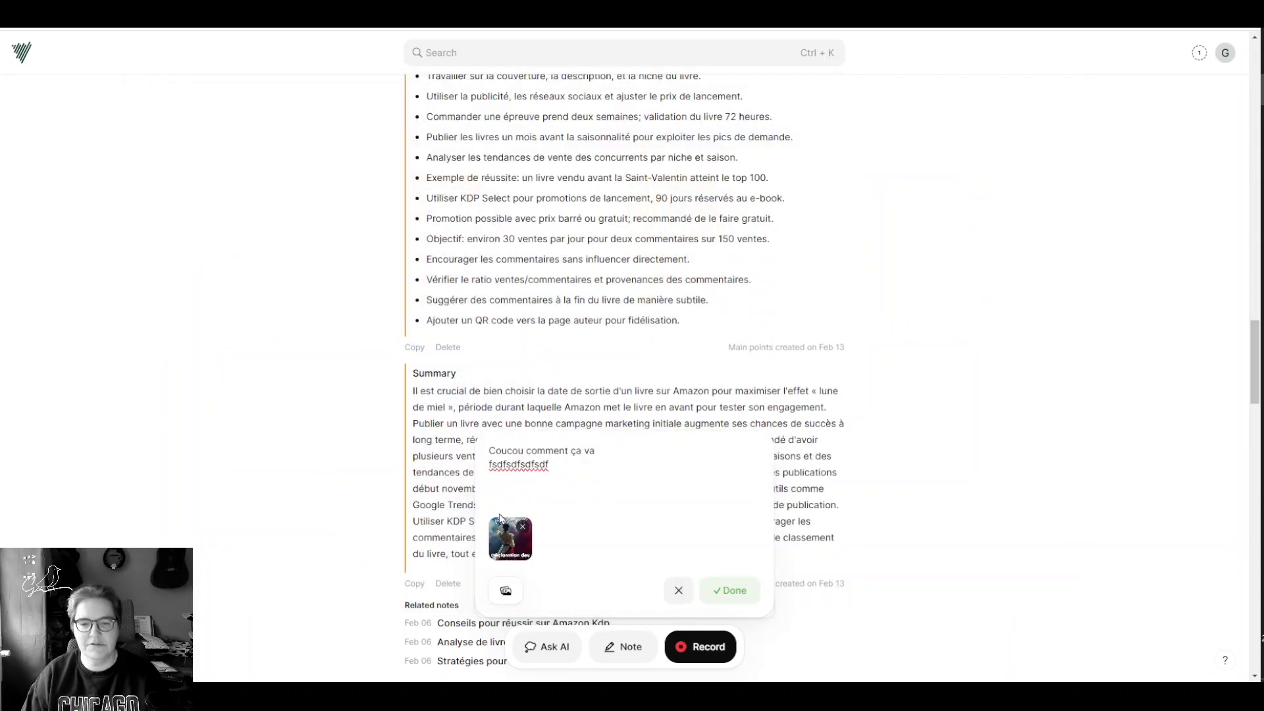
pyautogui.click(740, 591)
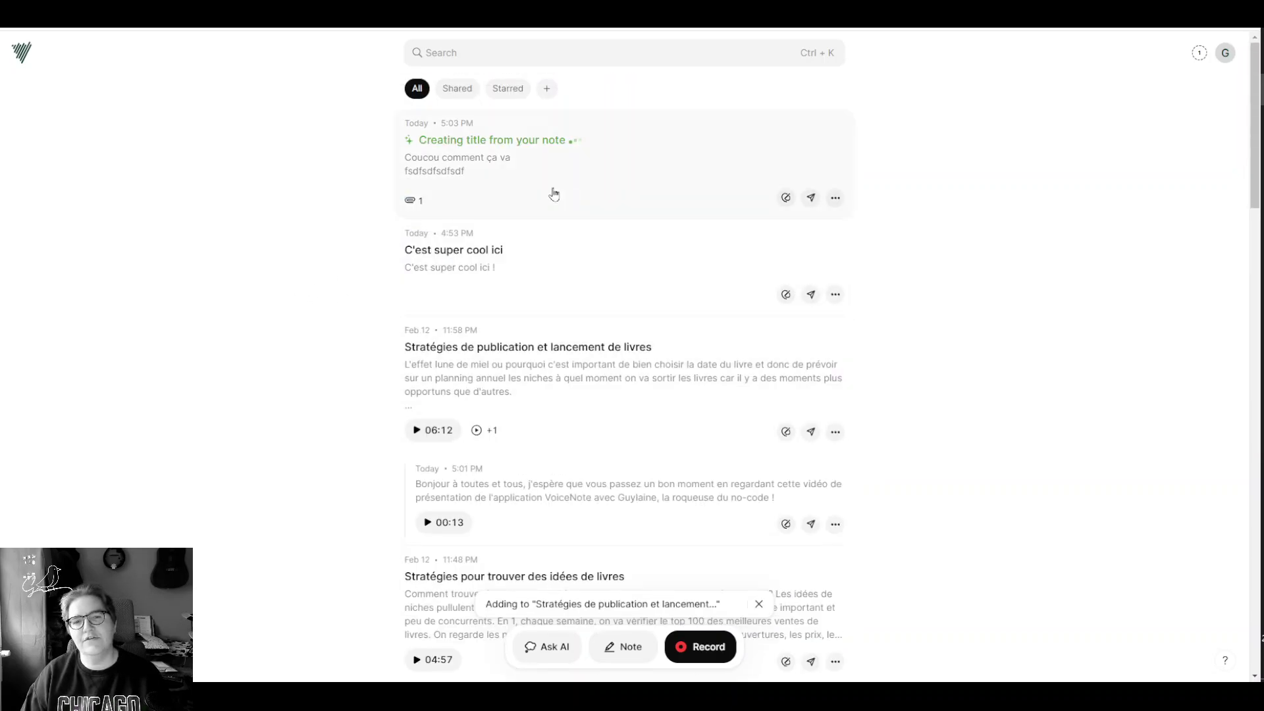
# Step: Inspect the new note and open then dismiss its actions menu
pyautogui.moveTo(458, 292)
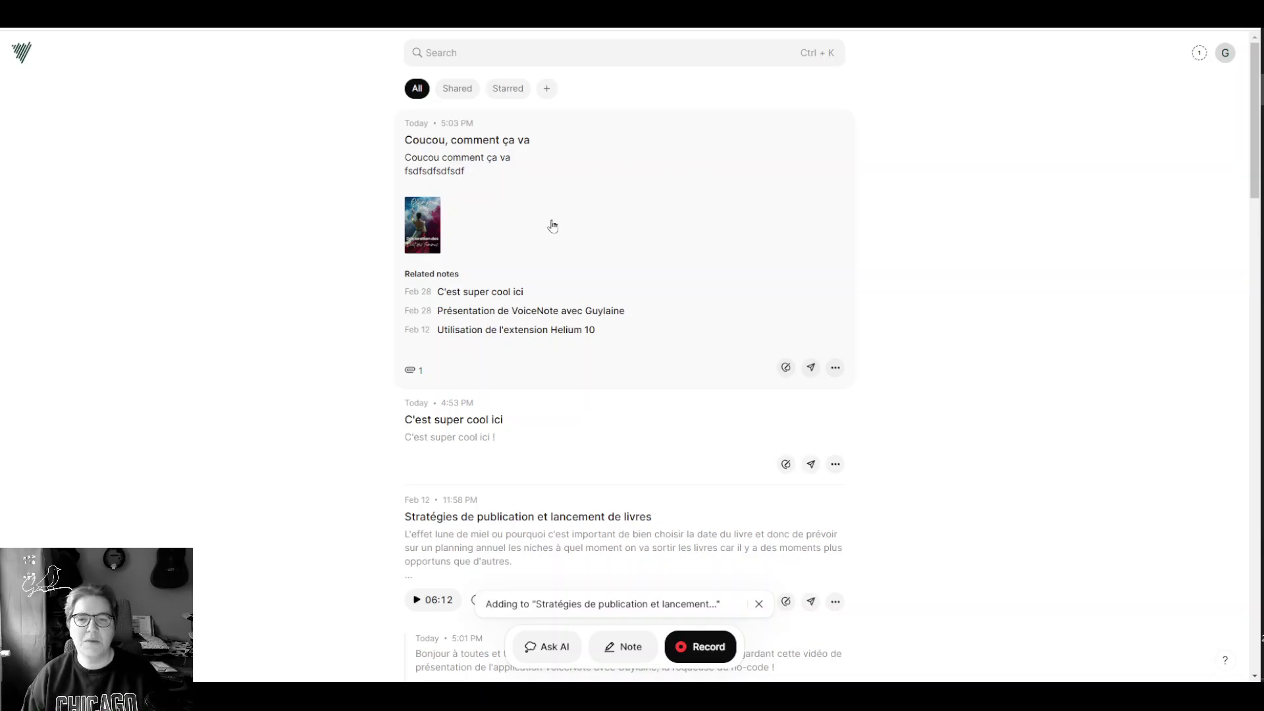
pyautogui.moveTo(454, 288)
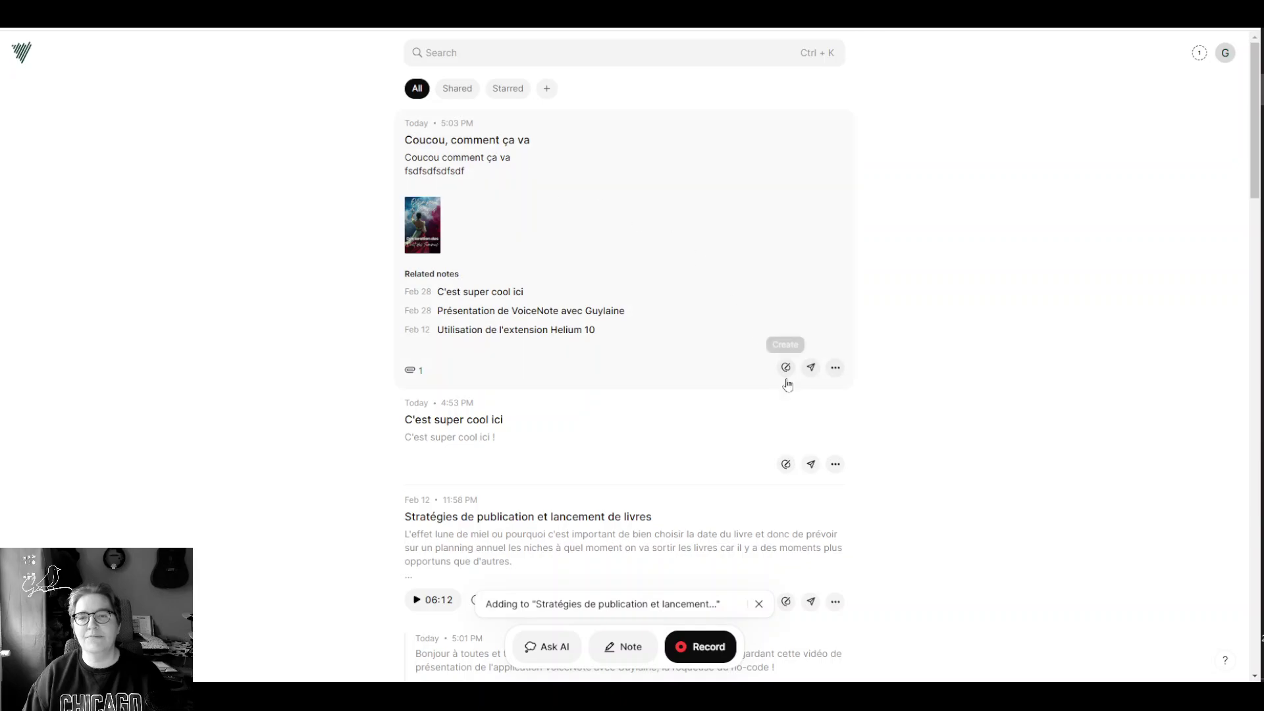
pyautogui.click(835, 368)
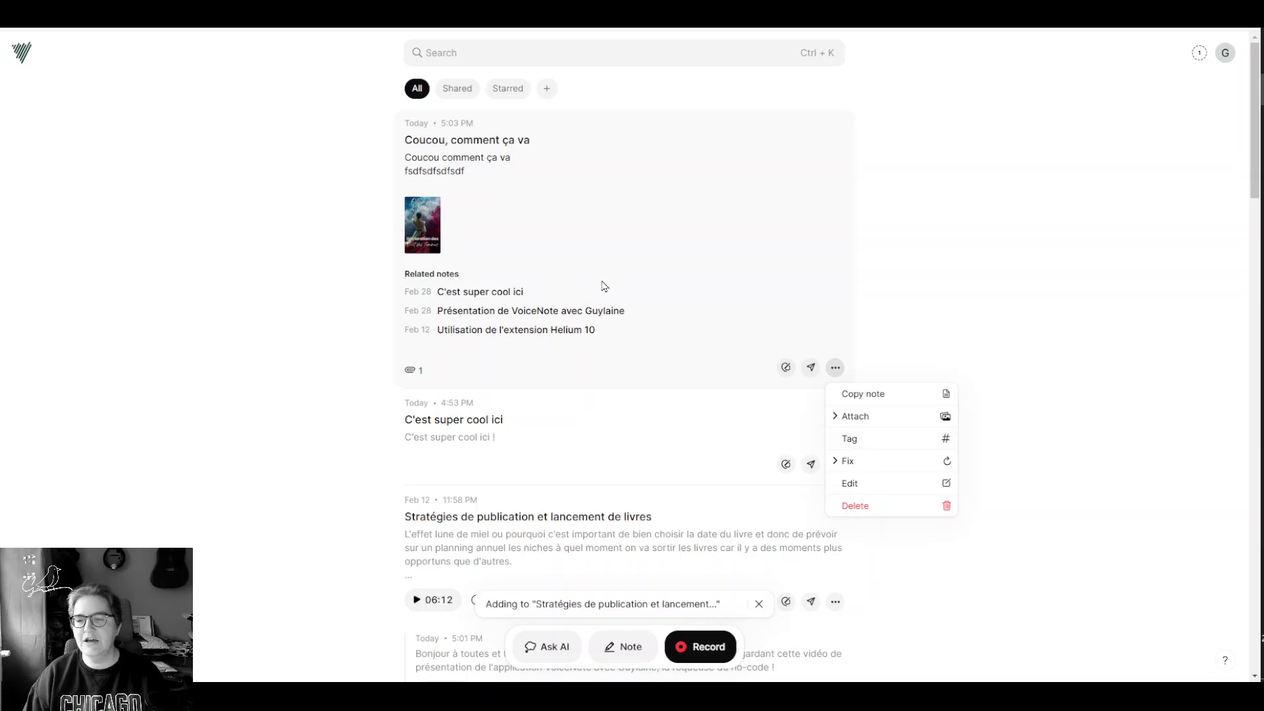
pyautogui.click(959, 246)
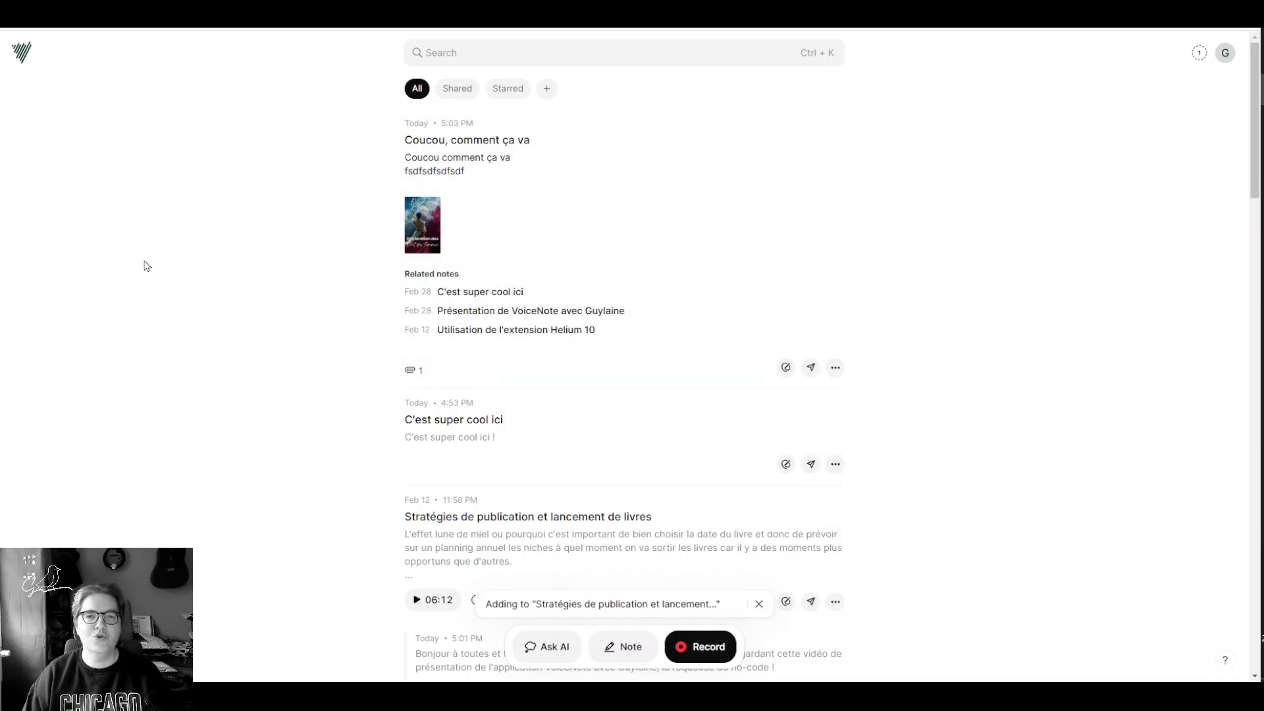
# Step: Dismiss the thread banner and expand the Stratégies pour trouver des idées de livres note
pyautogui.scroll(-5, 339, 336)
pyautogui.scroll(-7, 332, 349)
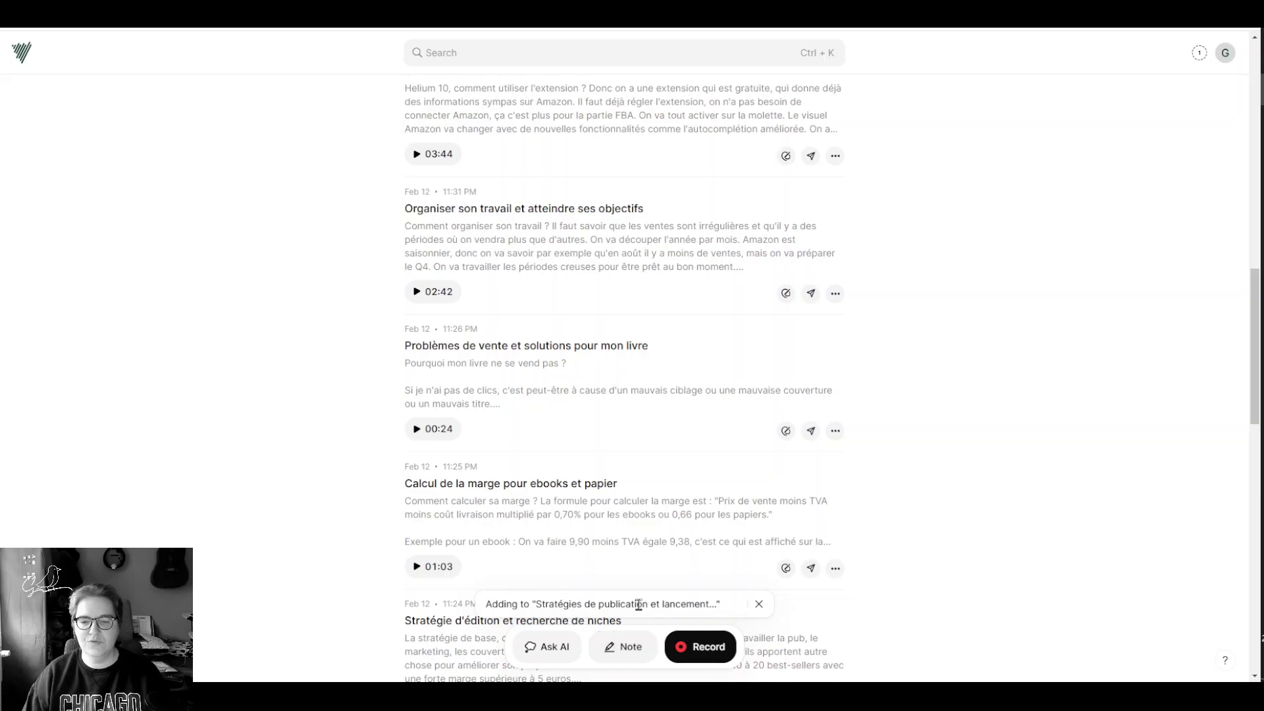
pyautogui.click(758, 604)
pyautogui.scroll(7, 615, 451)
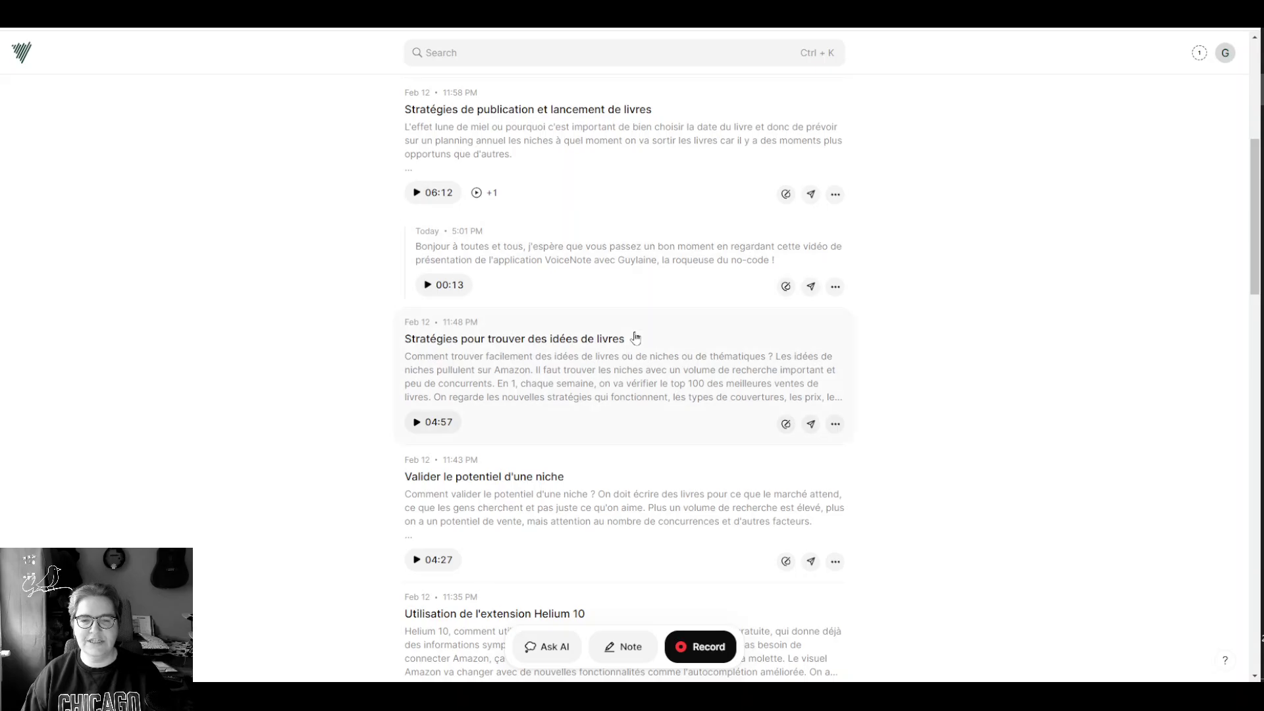
pyautogui.click(630, 373)
pyautogui.scroll(-10, 630, 372)
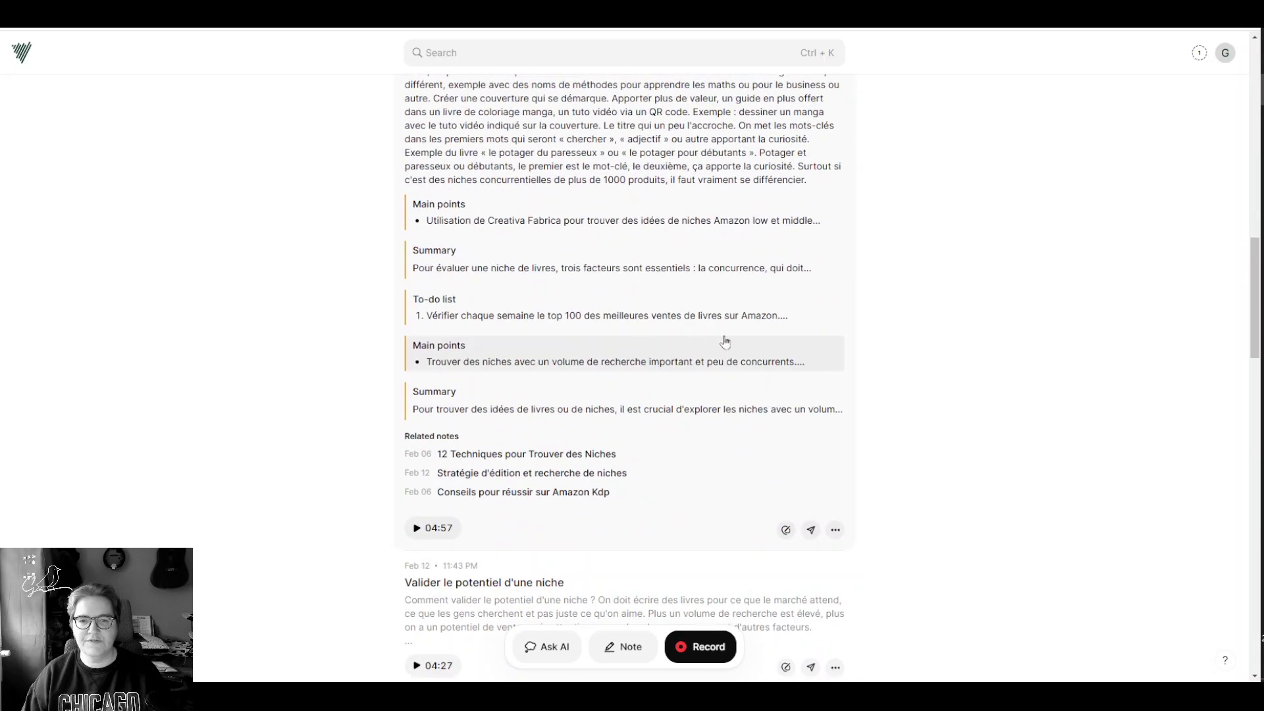
# Step: Delete the note's Main points and To-do list blocks
pyautogui.click(806, 222)
pyautogui.scroll(-2, 752, 315)
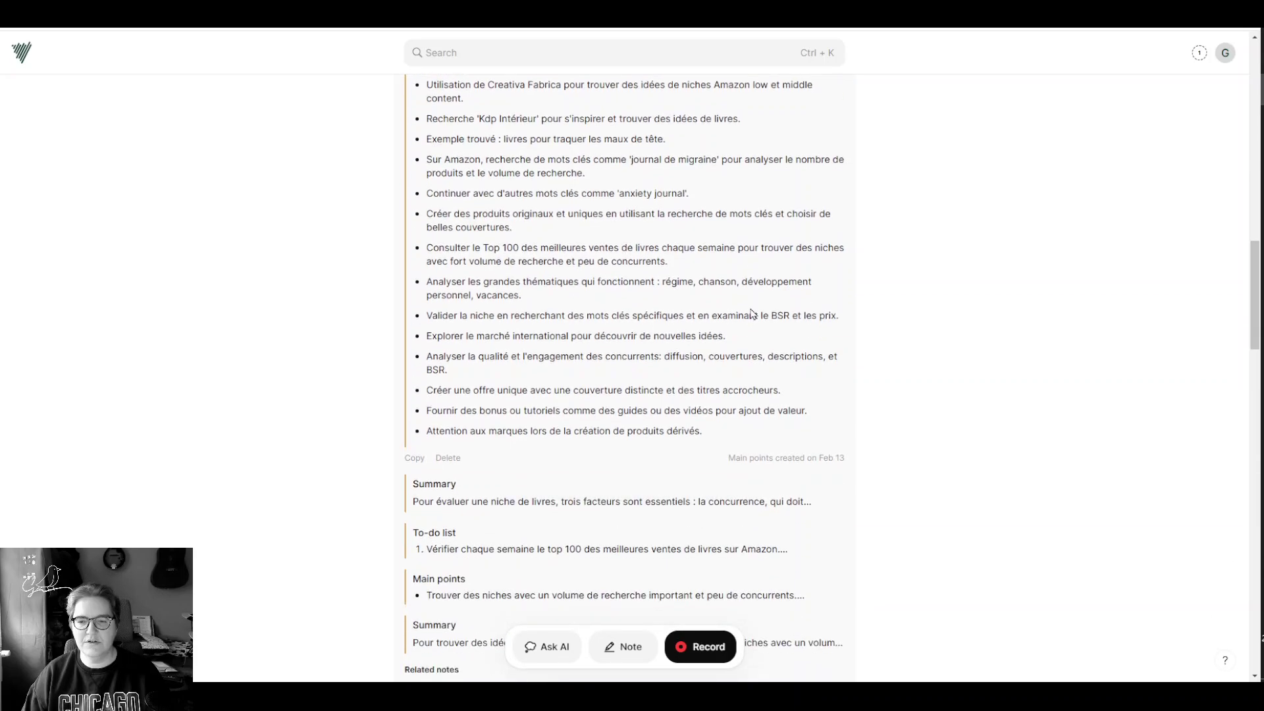
pyautogui.click(448, 458)
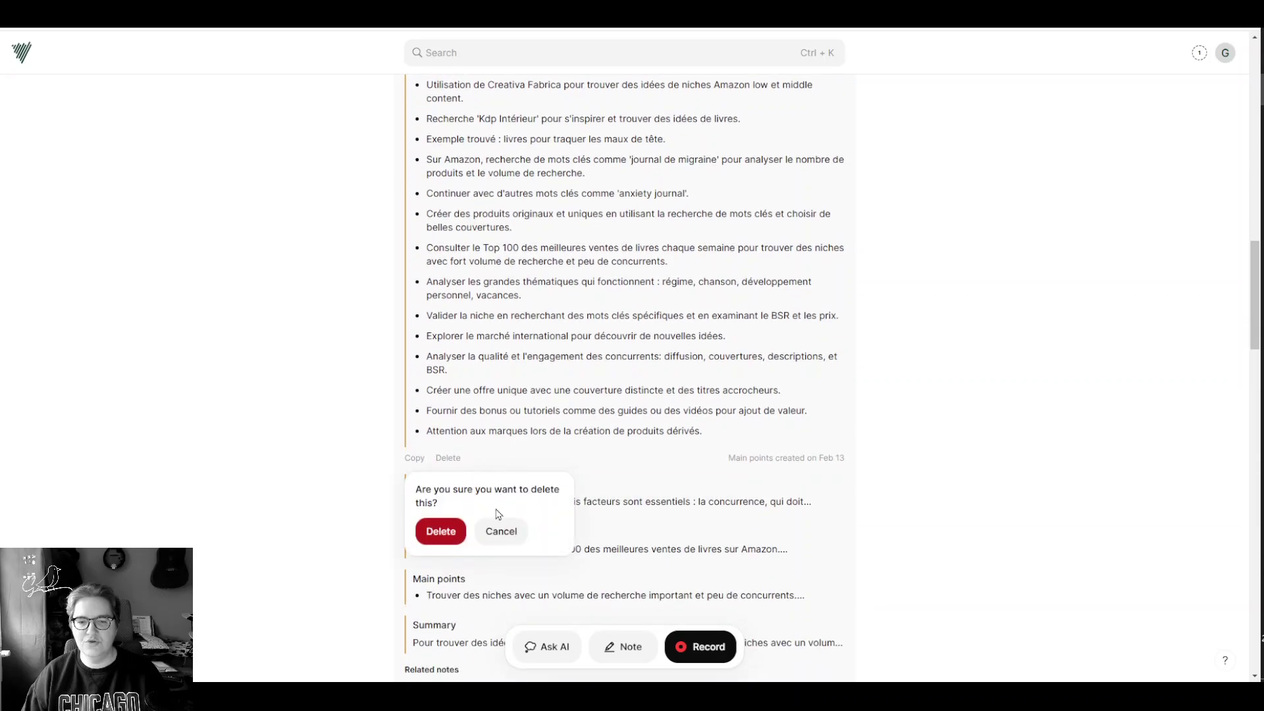
pyautogui.click(442, 531)
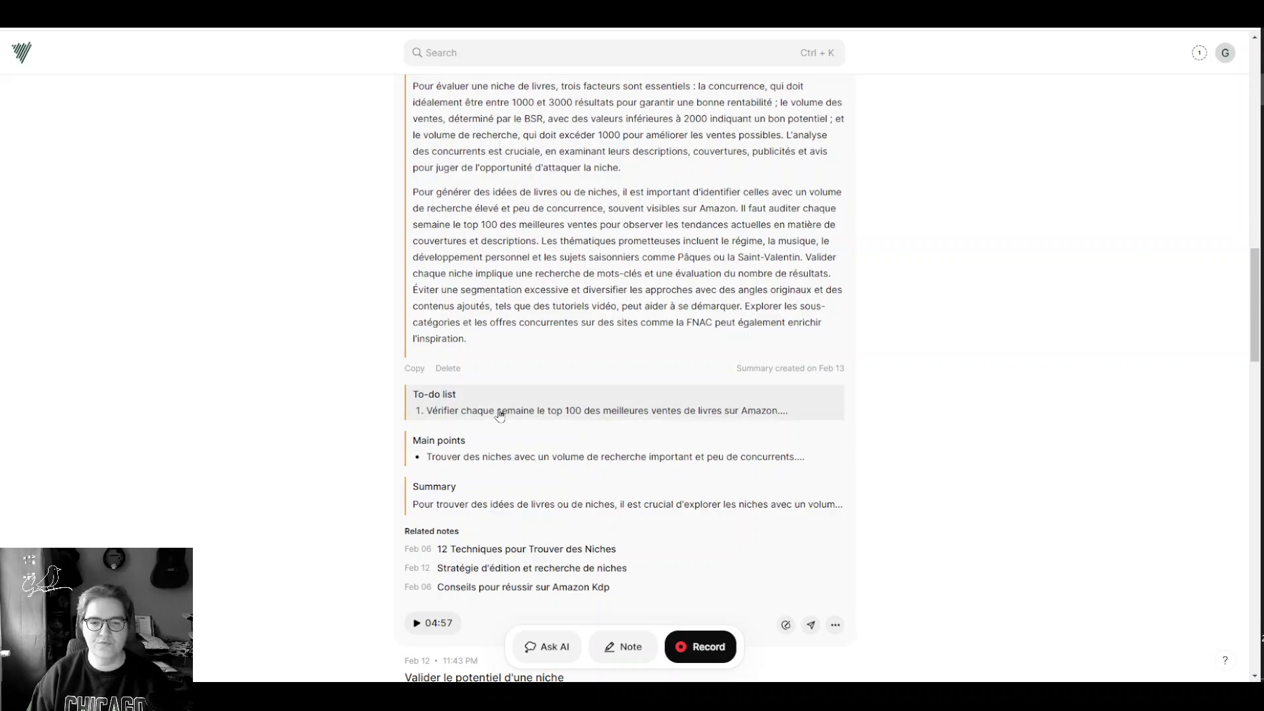
pyautogui.click(499, 414)
pyautogui.click(448, 621)
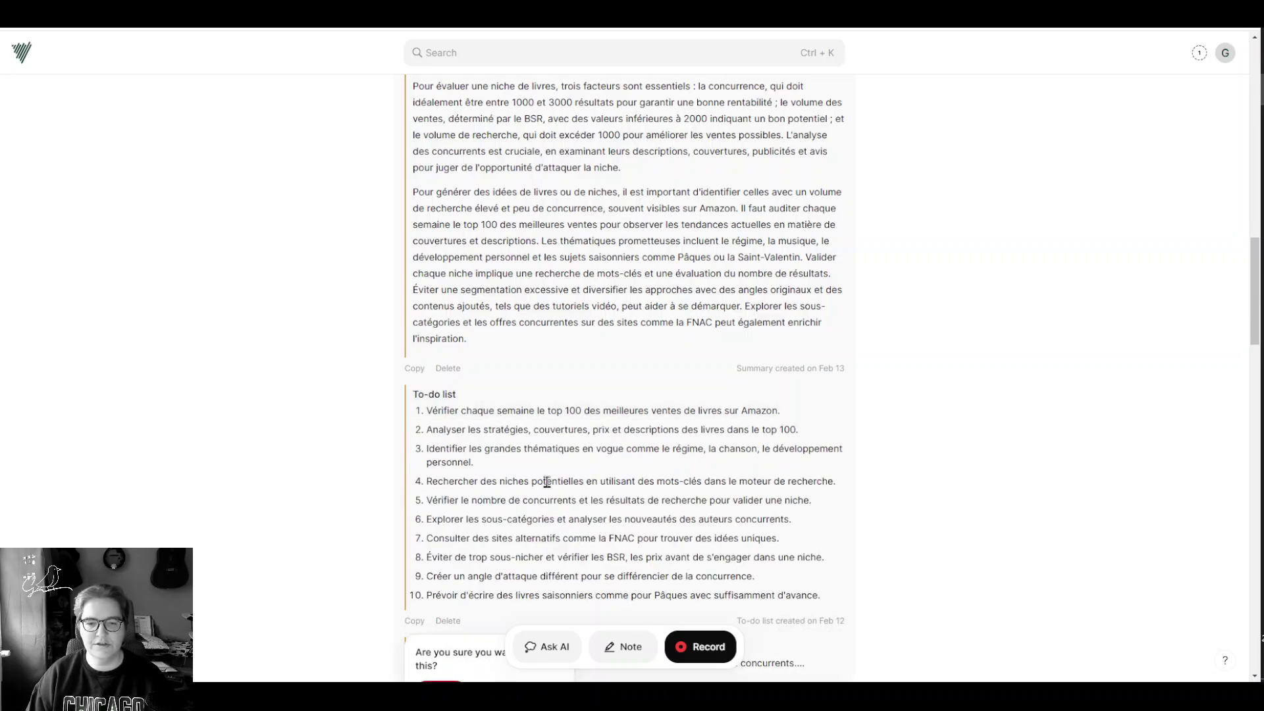
pyautogui.scroll(-3, 461, 625)
pyautogui.click(450, 490)
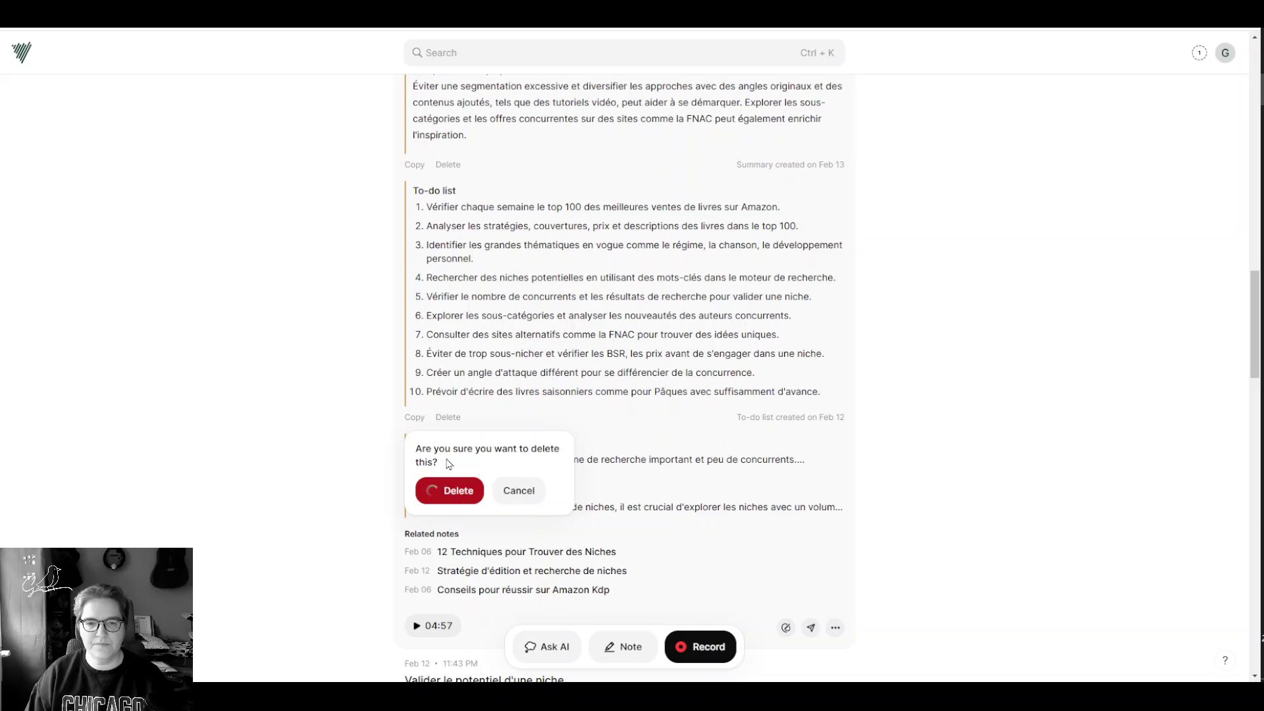
# Step: Delete the remaining Main points block and both Summary blocks
pyautogui.click(451, 464)
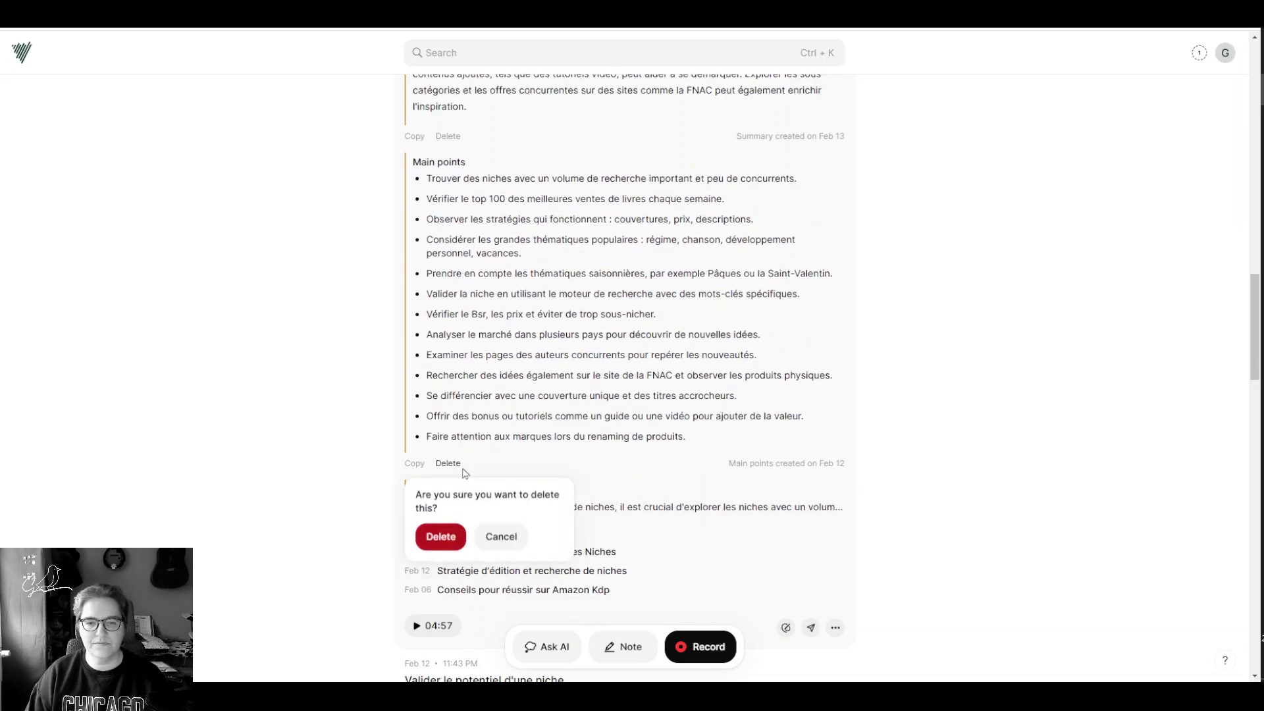
pyautogui.click(441, 537)
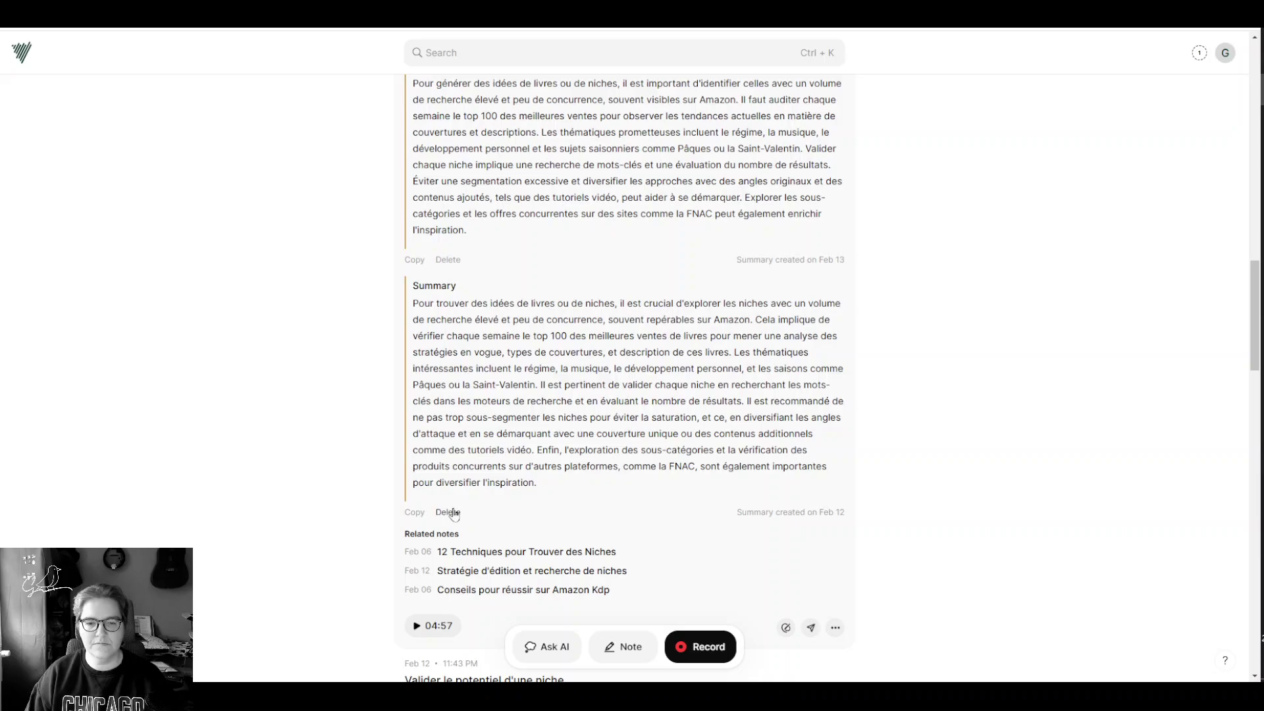
pyautogui.click(454, 514)
pyautogui.click(446, 587)
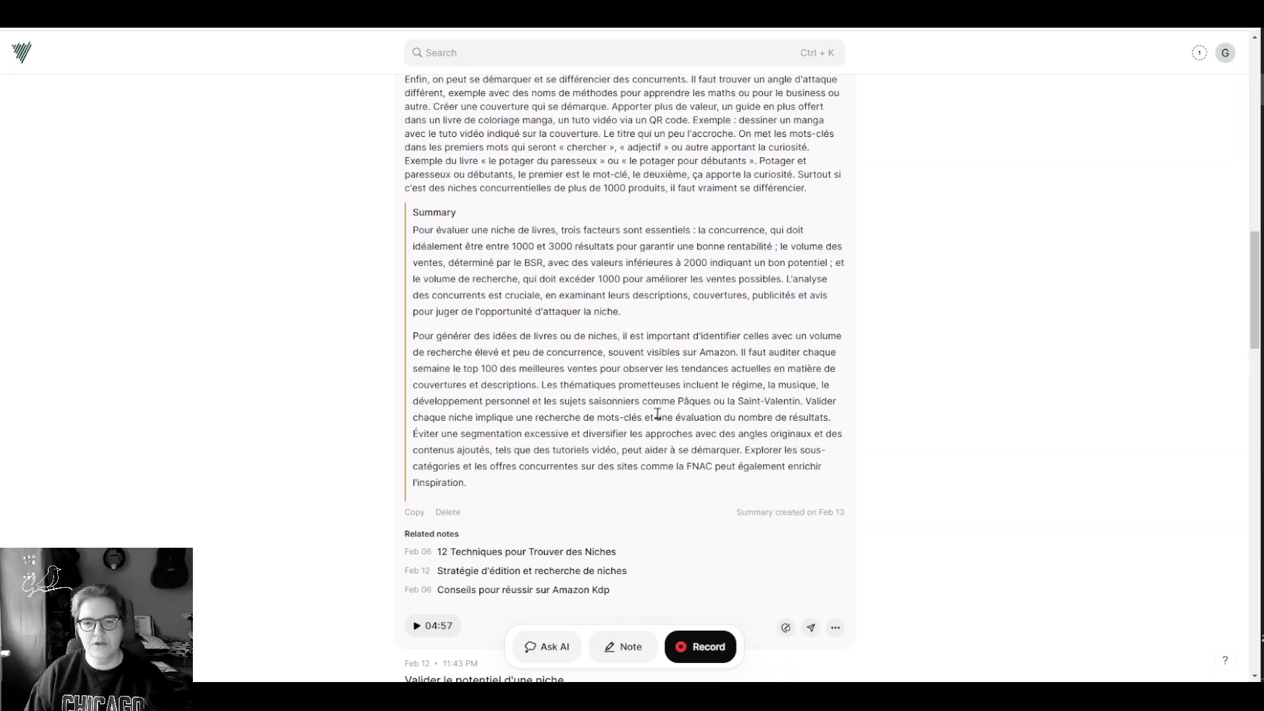
pyautogui.click(448, 580)
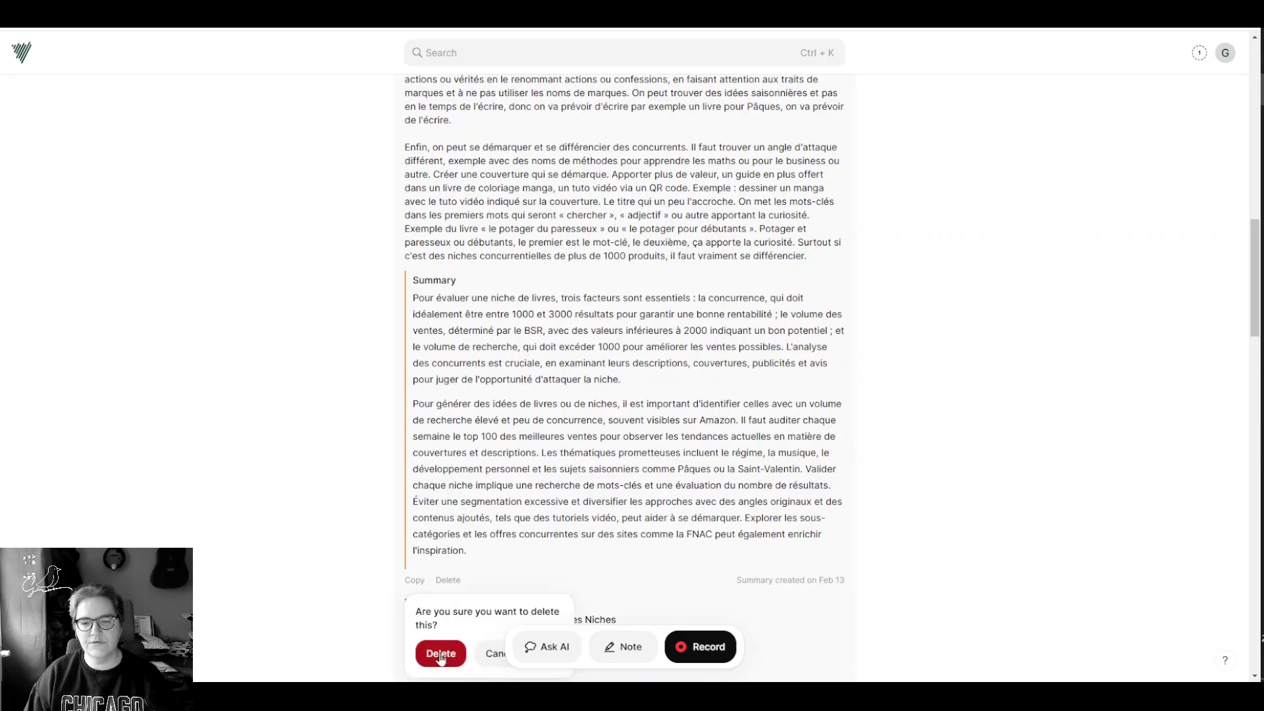
pyautogui.click(442, 654)
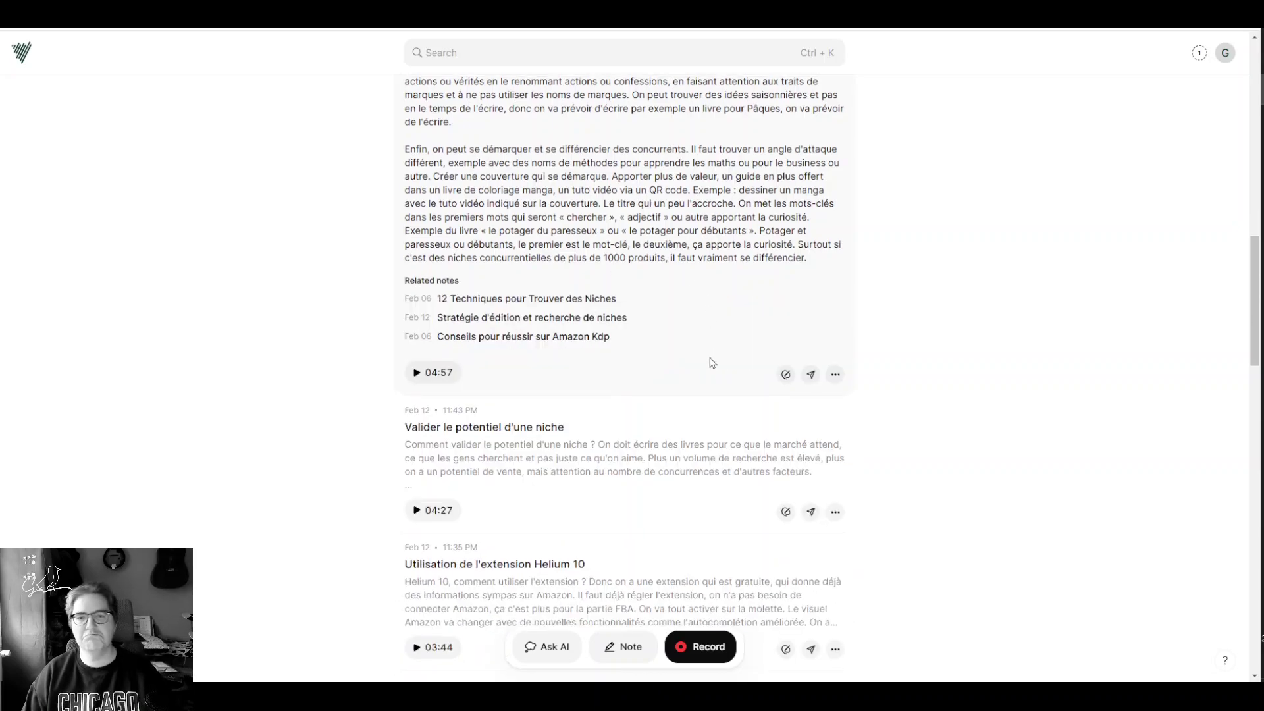
# Step: Delete the top 'Coucou comment ça va' test note
pyautogui.scroll(5, 607, 434)
pyautogui.scroll(5, 607, 434)
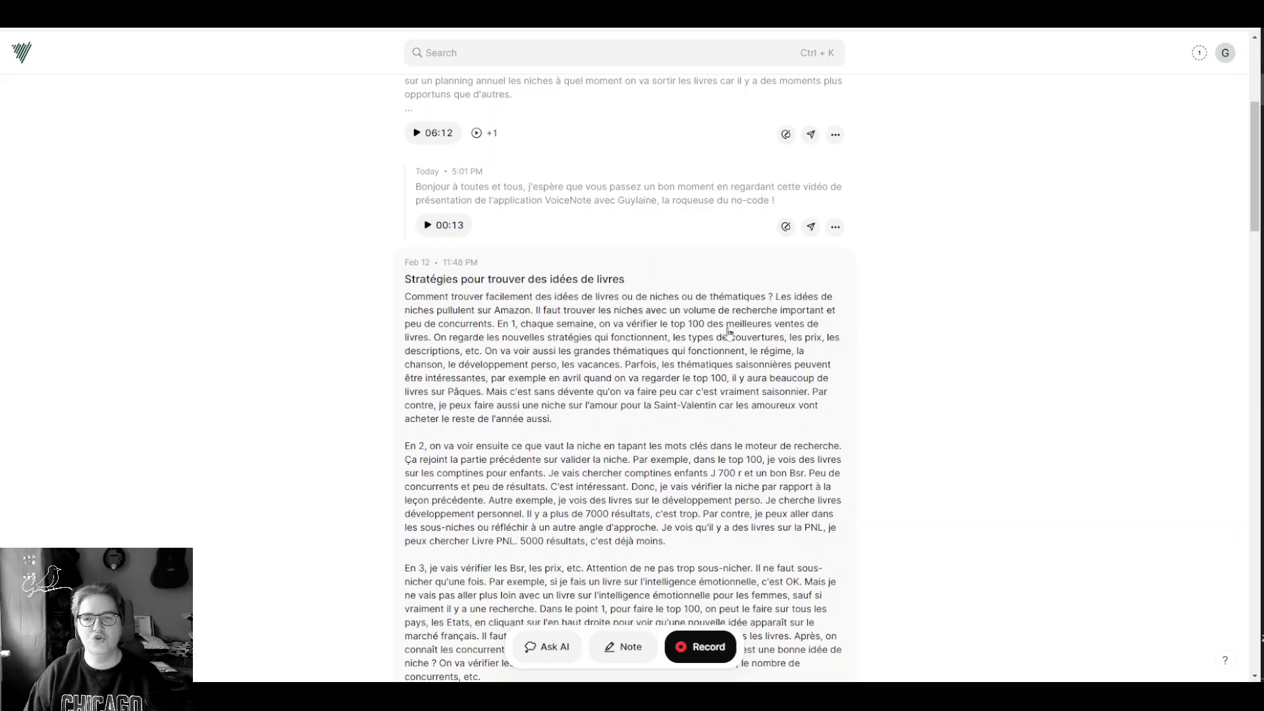
pyautogui.scroll(3, 579, 297)
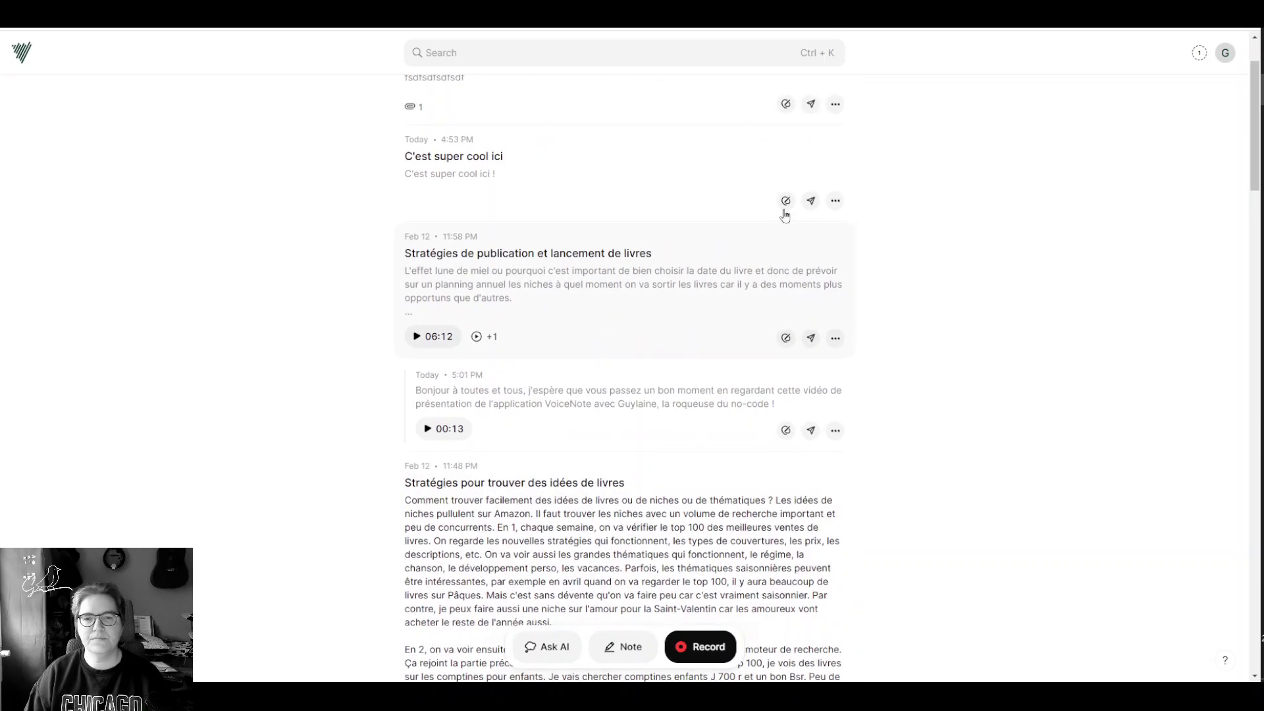
pyautogui.click(835, 105)
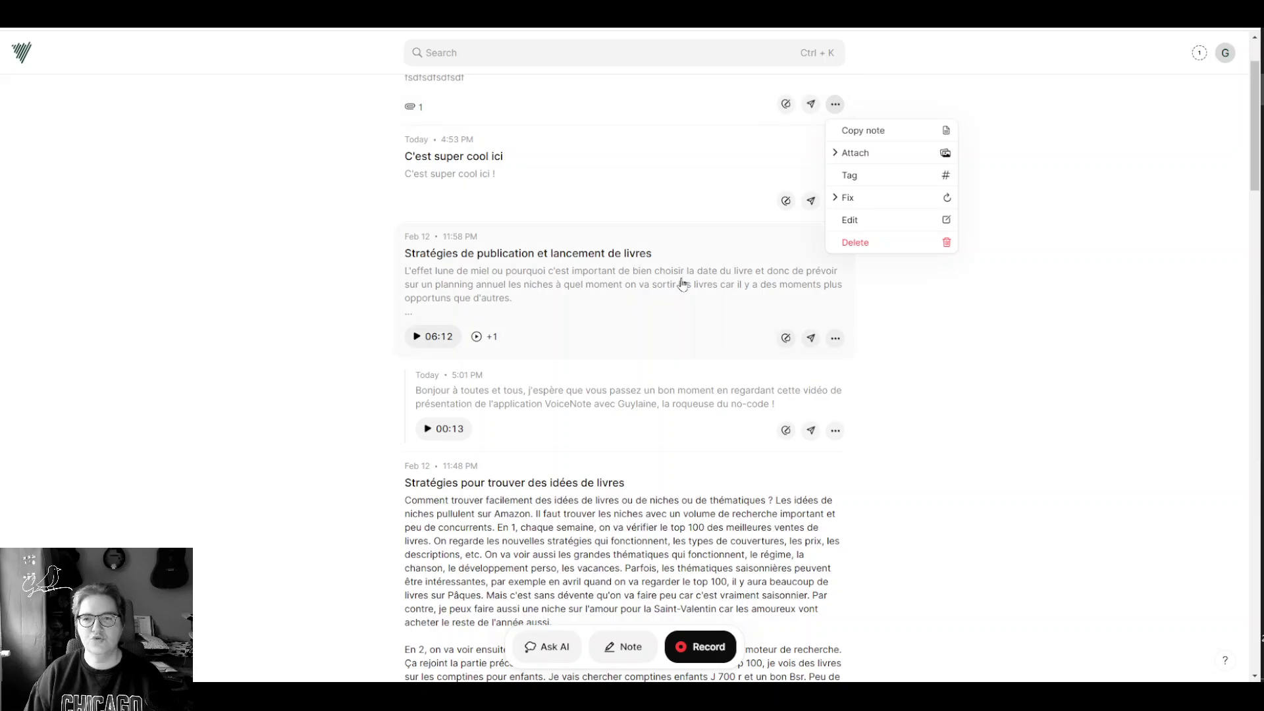
pyautogui.click(863, 244)
pyautogui.click(860, 179)
# Step: Delete 'C'est super cool ici' and the 5:01 PM greeting recording
pyautogui.scroll(2, 722, 301)
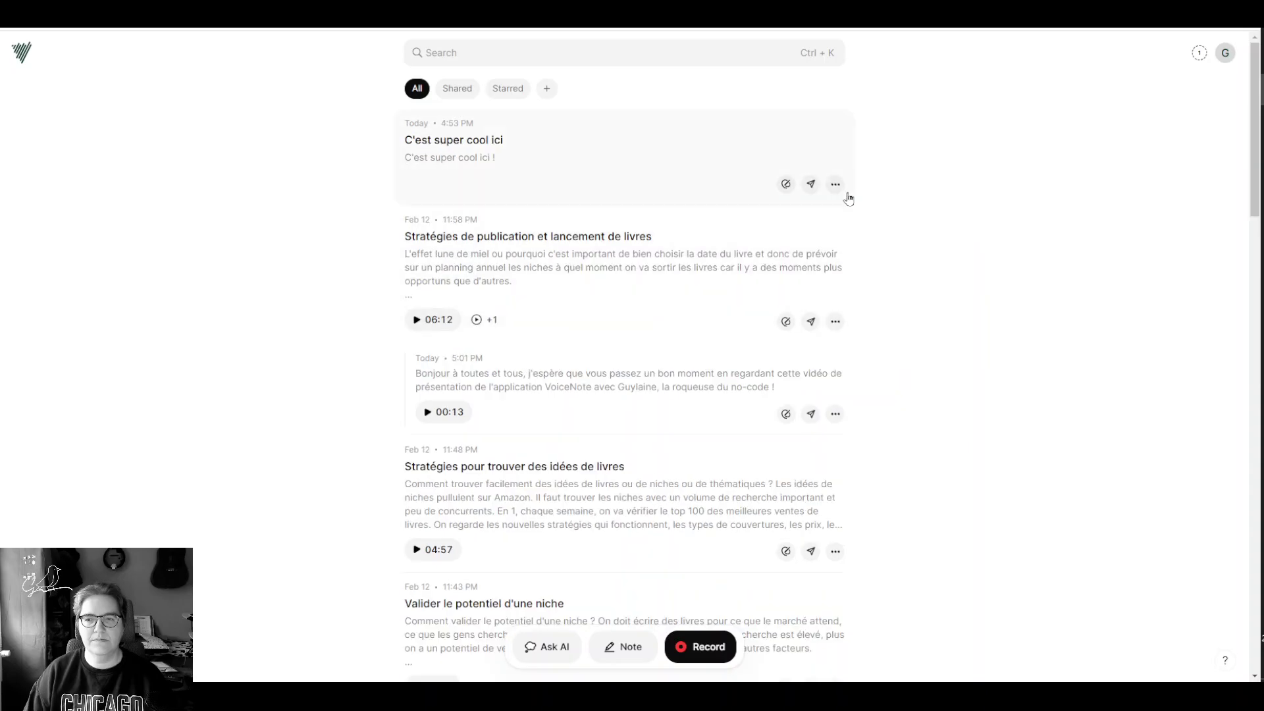
pyautogui.click(835, 184)
pyautogui.click(875, 322)
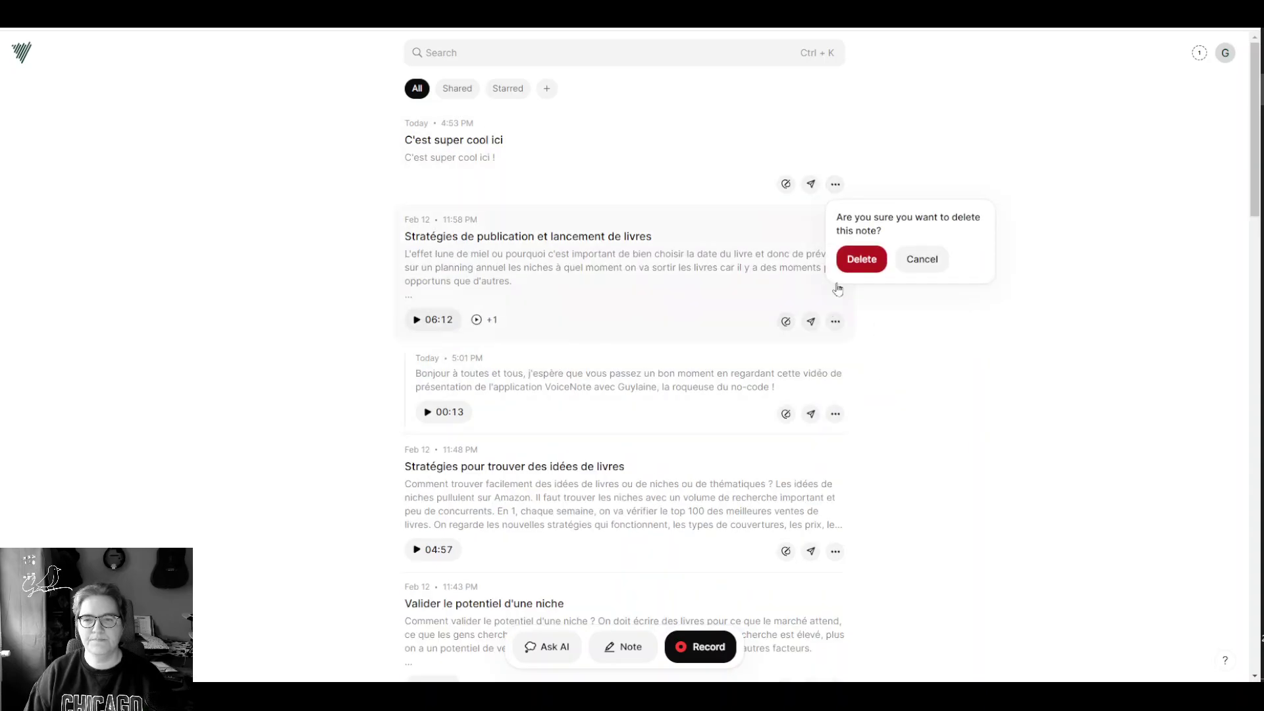
pyautogui.click(860, 259)
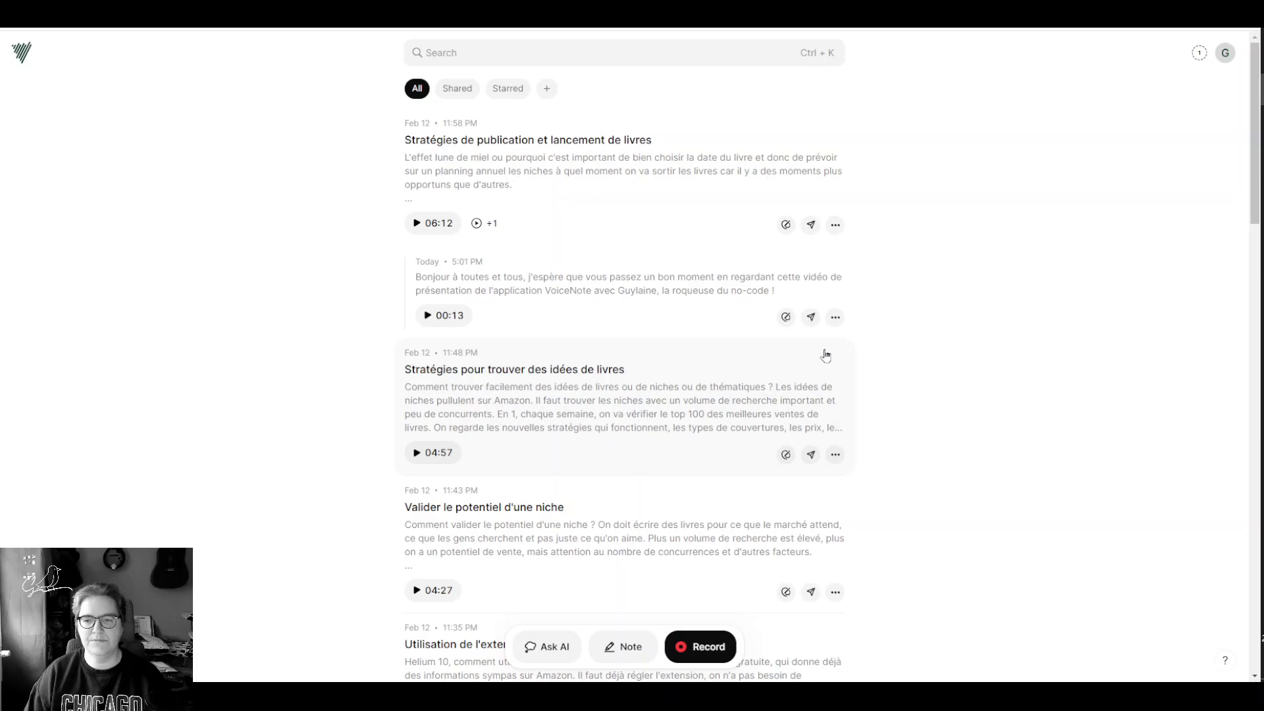
pyautogui.click(835, 317)
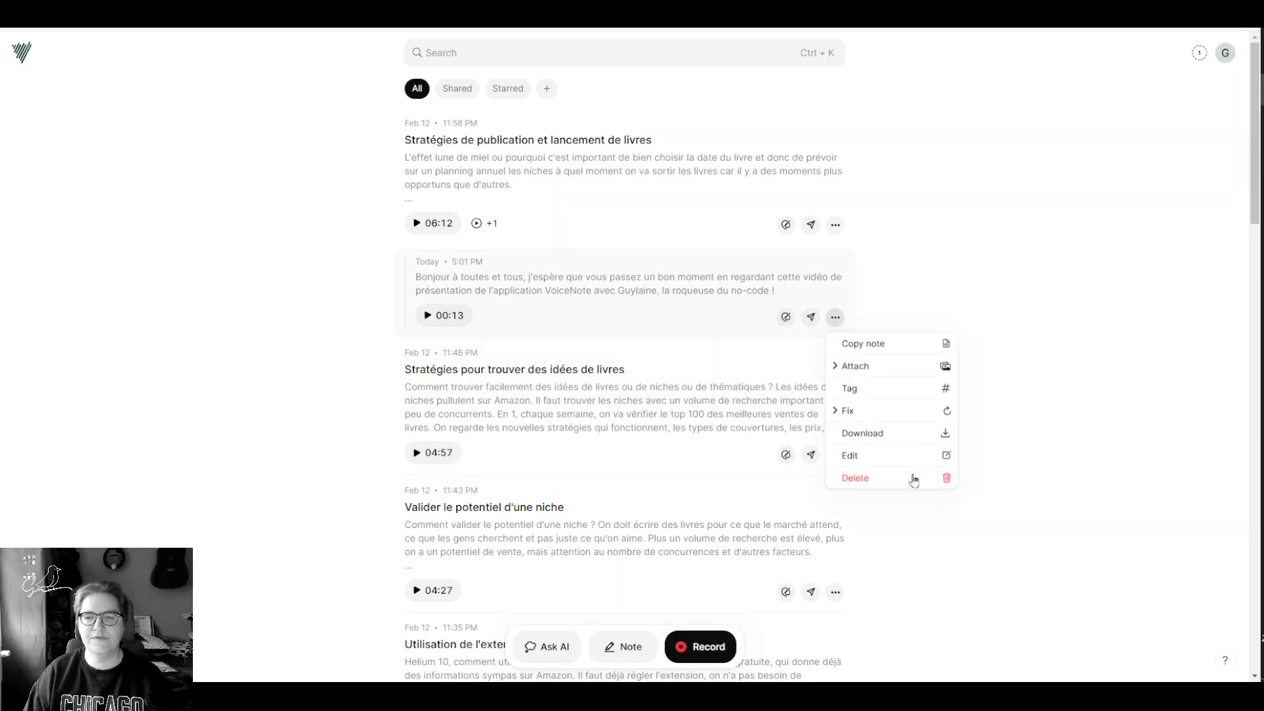
pyautogui.click(914, 479)
pyautogui.click(858, 391)
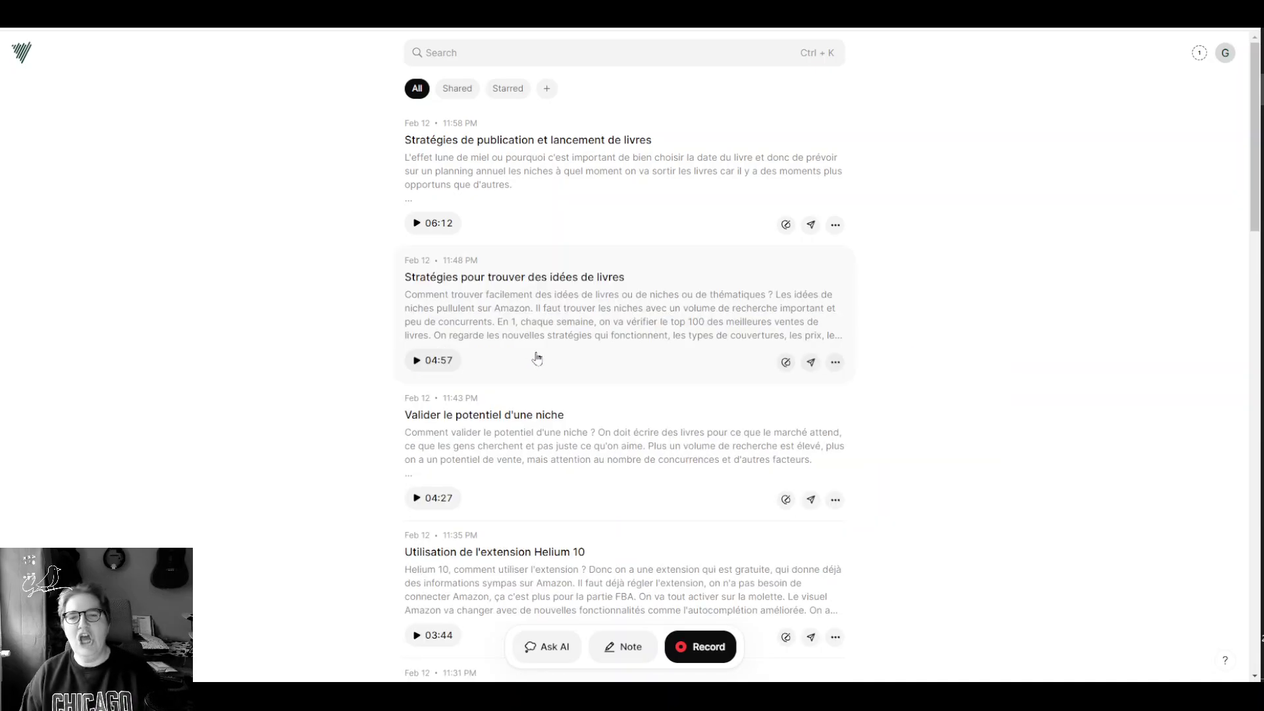
# Step: Expand the Stratégies de publication et lancement de livres note
pyautogui.click(587, 175)
pyautogui.scroll(-4, 583, 204)
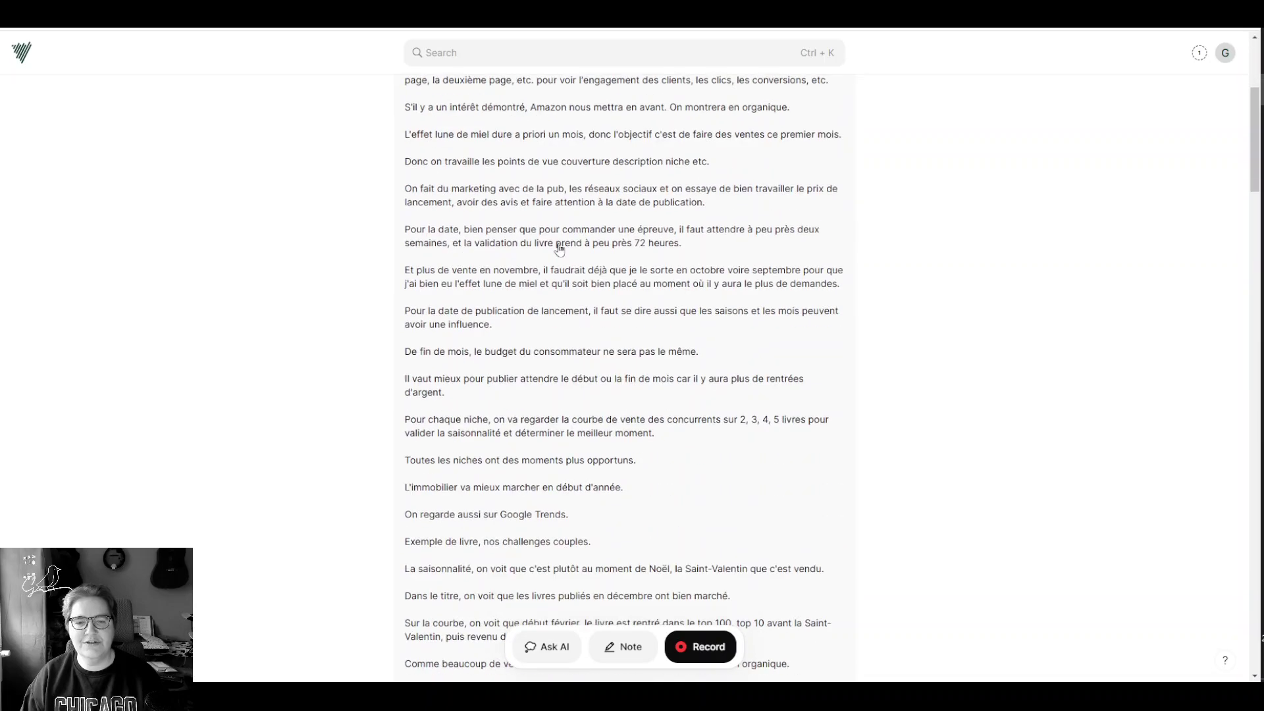
pyautogui.scroll(-20, 559, 249)
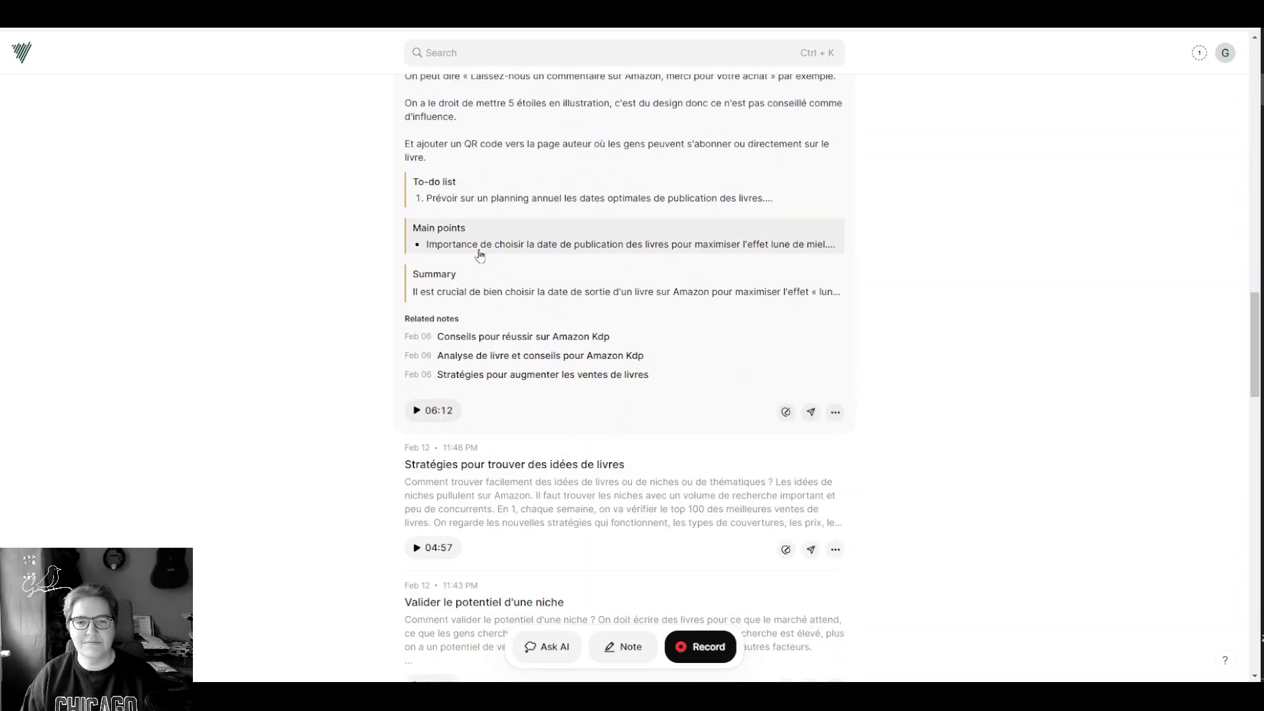
pyautogui.scroll(-3, 480, 256)
# Step: Expand and read through the whole Stratégies pour trouver des idées de livres transcript
pyautogui.click(584, 288)
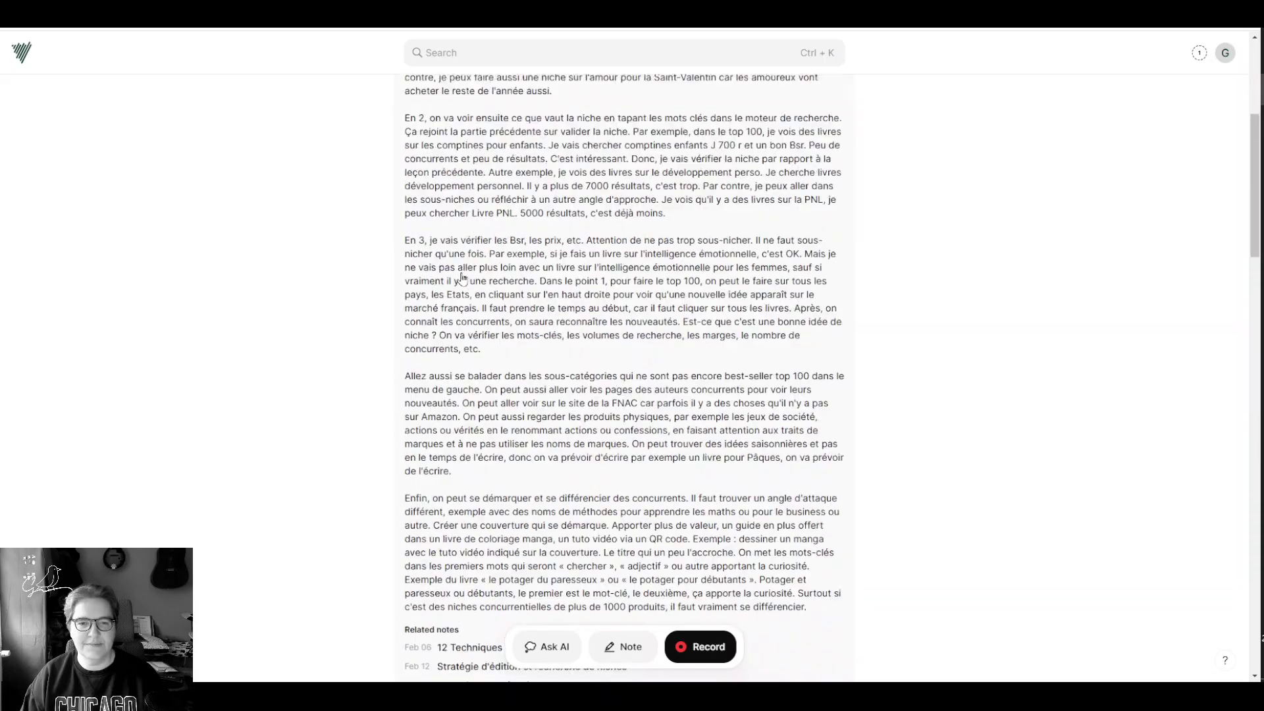
pyautogui.scroll(-5, 463, 277)
pyautogui.scroll(5, 567, 271)
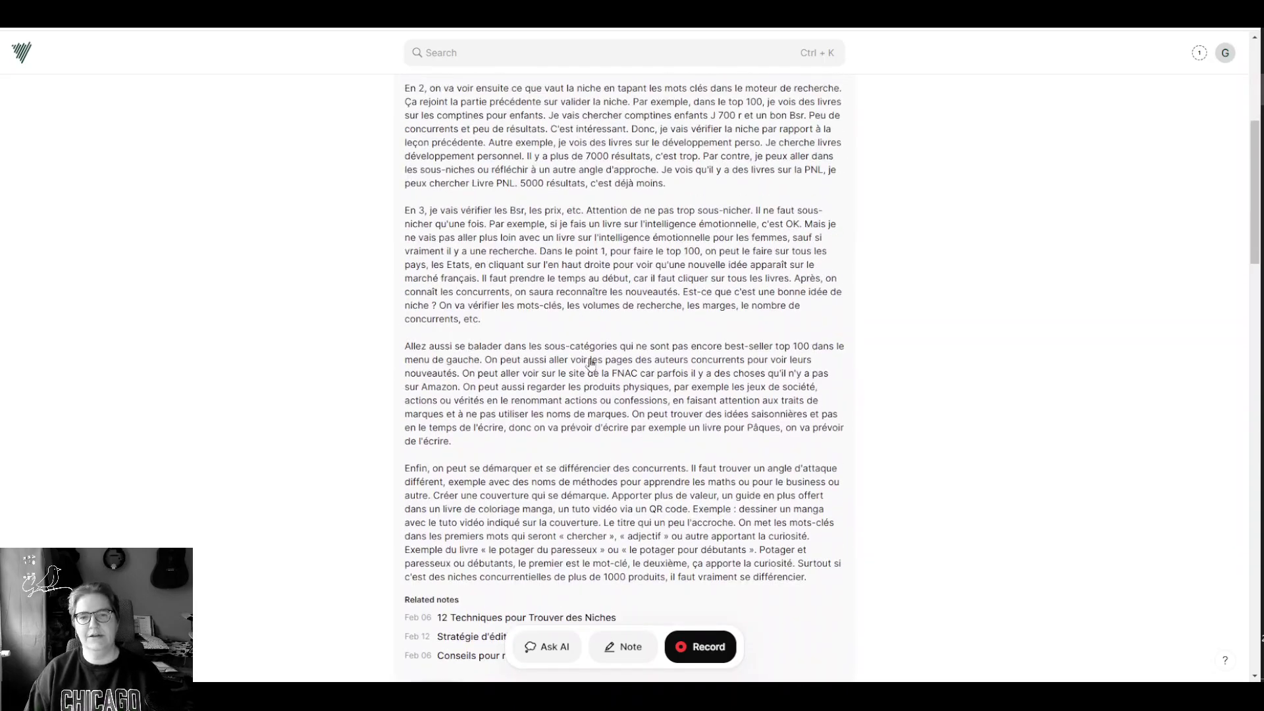
pyautogui.scroll(5, 571, 241)
pyautogui.scroll(-3, 500, 342)
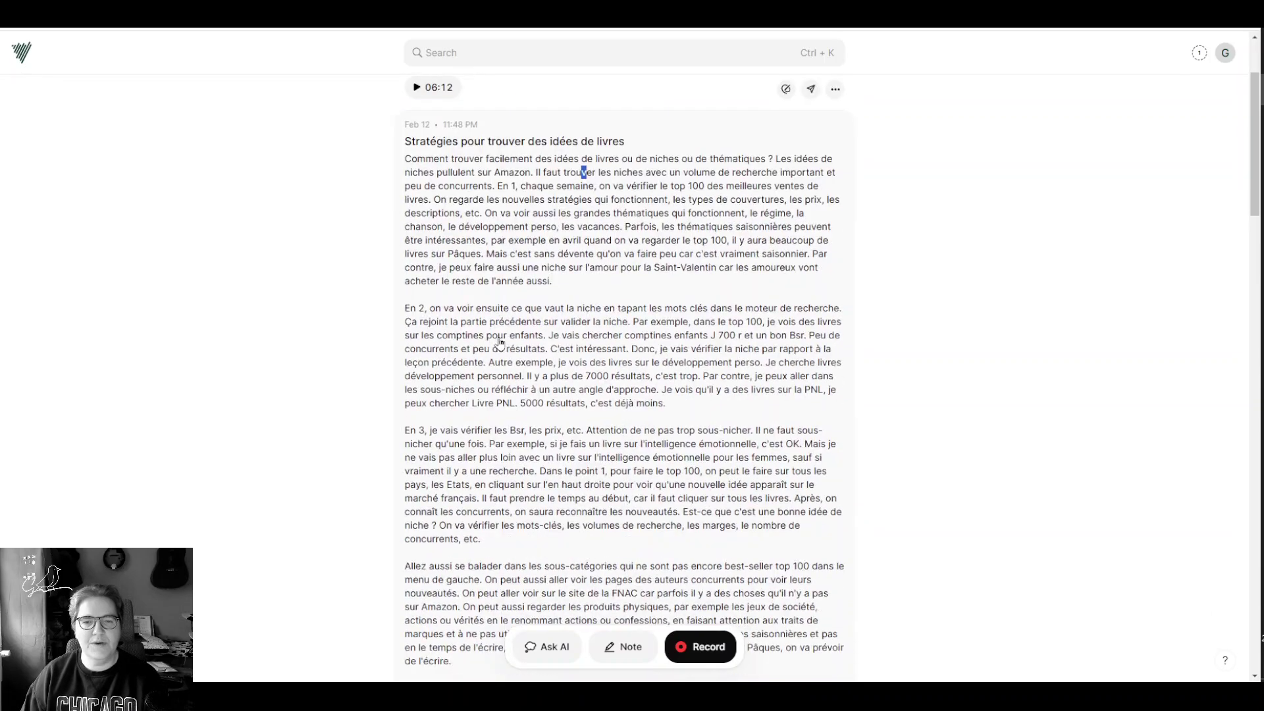
pyautogui.scroll(2, 500, 341)
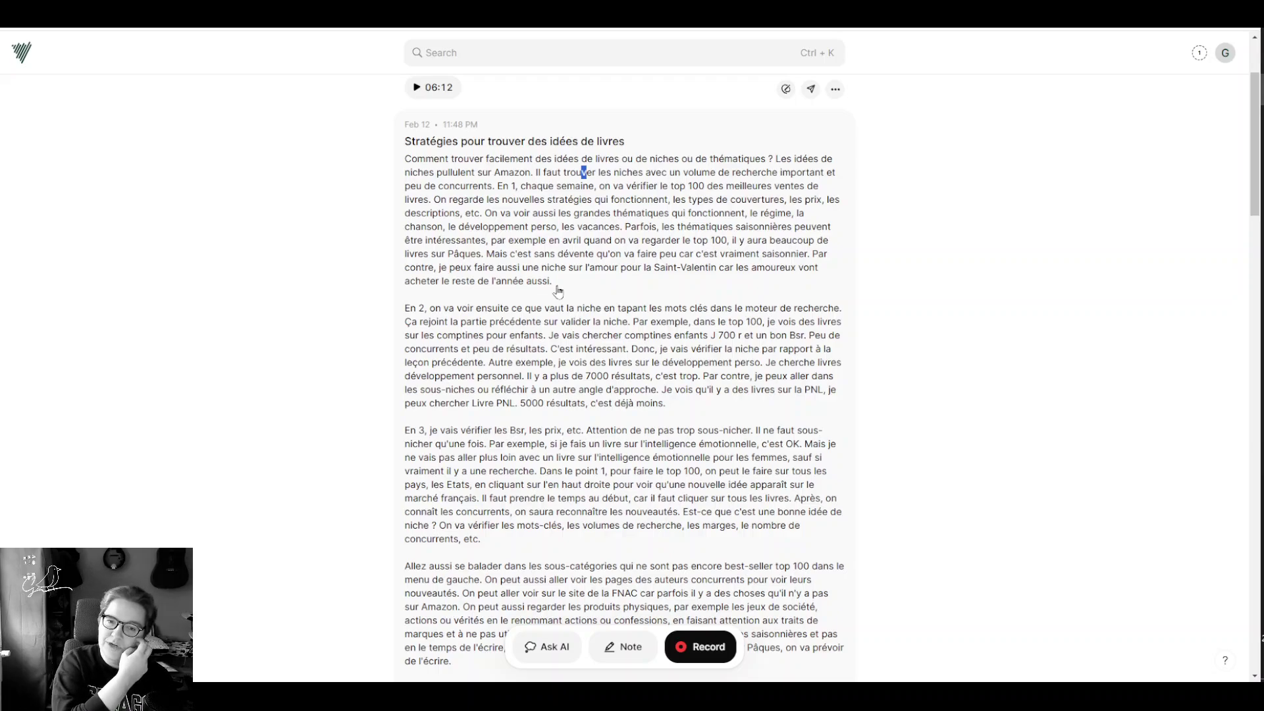
pyautogui.scroll(-2, 560, 291)
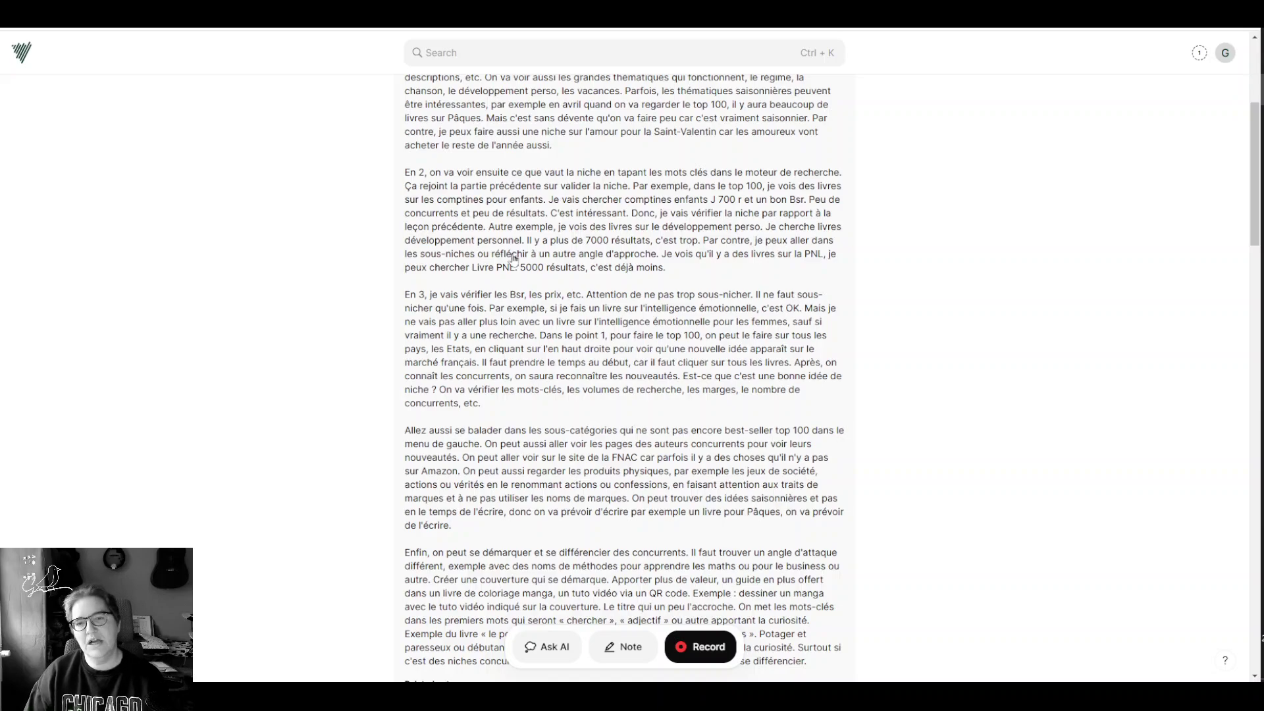
pyautogui.scroll(-10, 514, 255)
pyautogui.scroll(5, 514, 254)
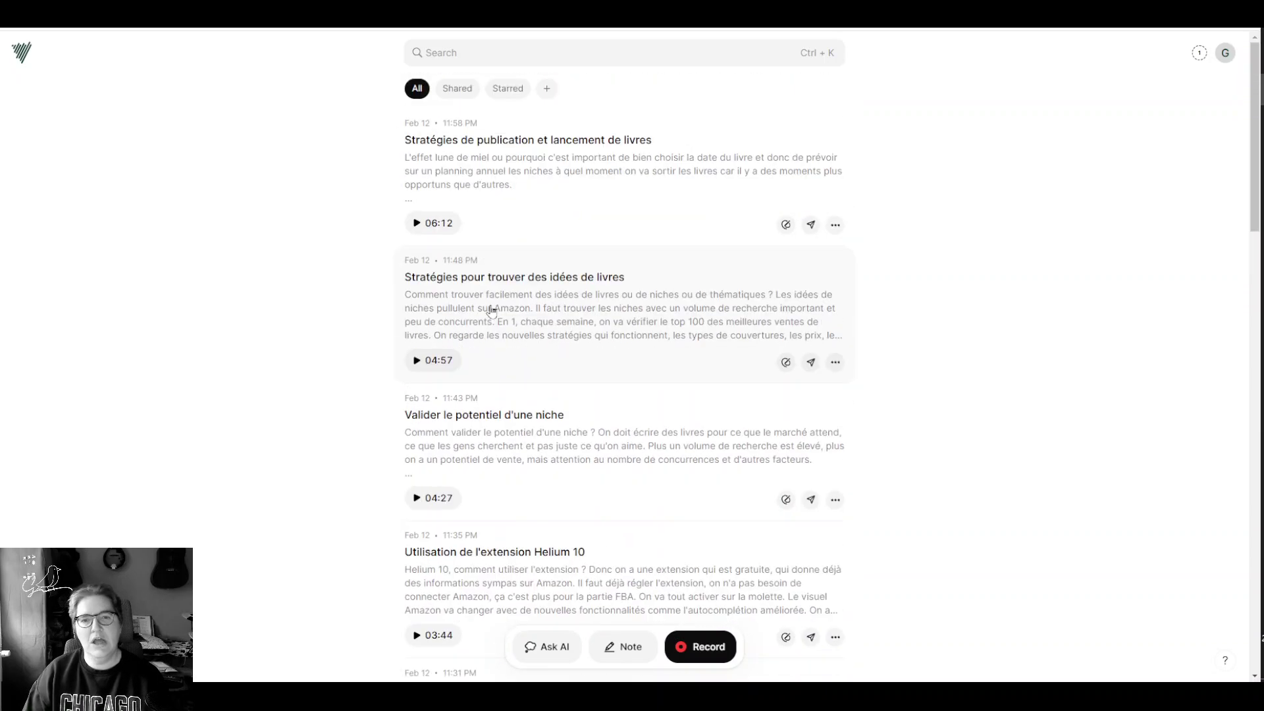
pyautogui.click(555, 316)
pyautogui.scroll(-3, 496, 318)
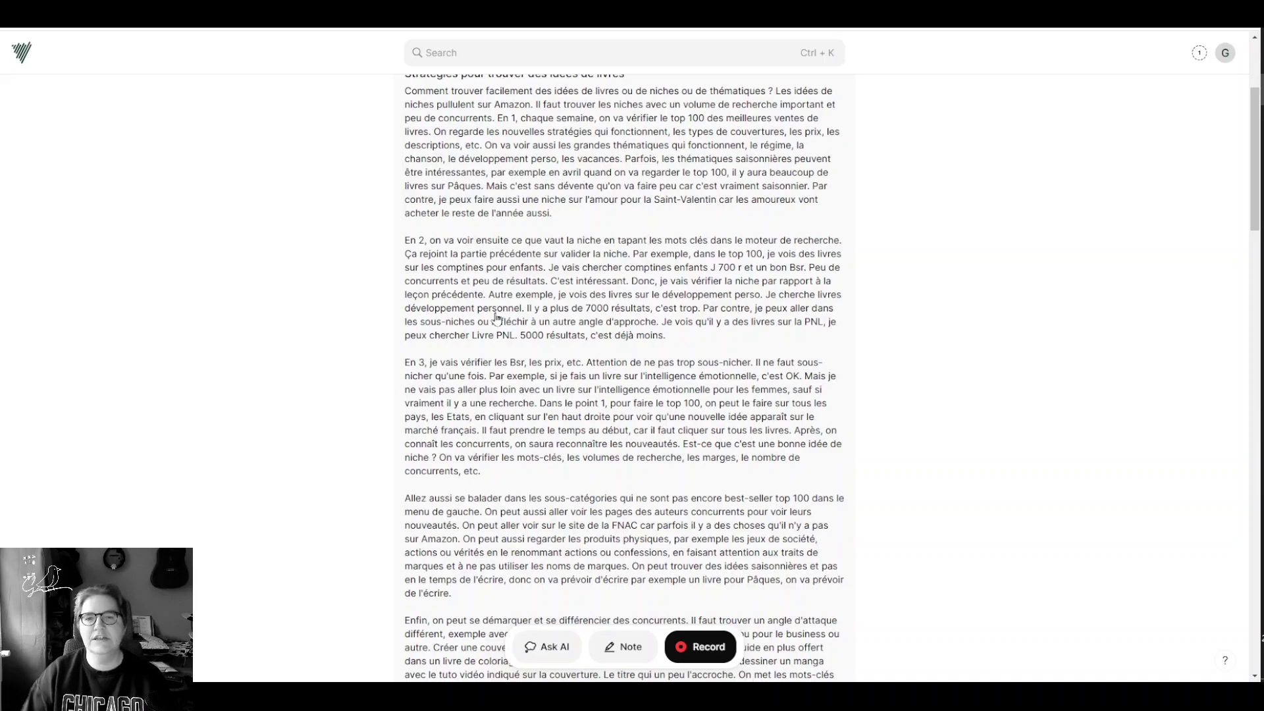
pyautogui.scroll(-2, 486, 339)
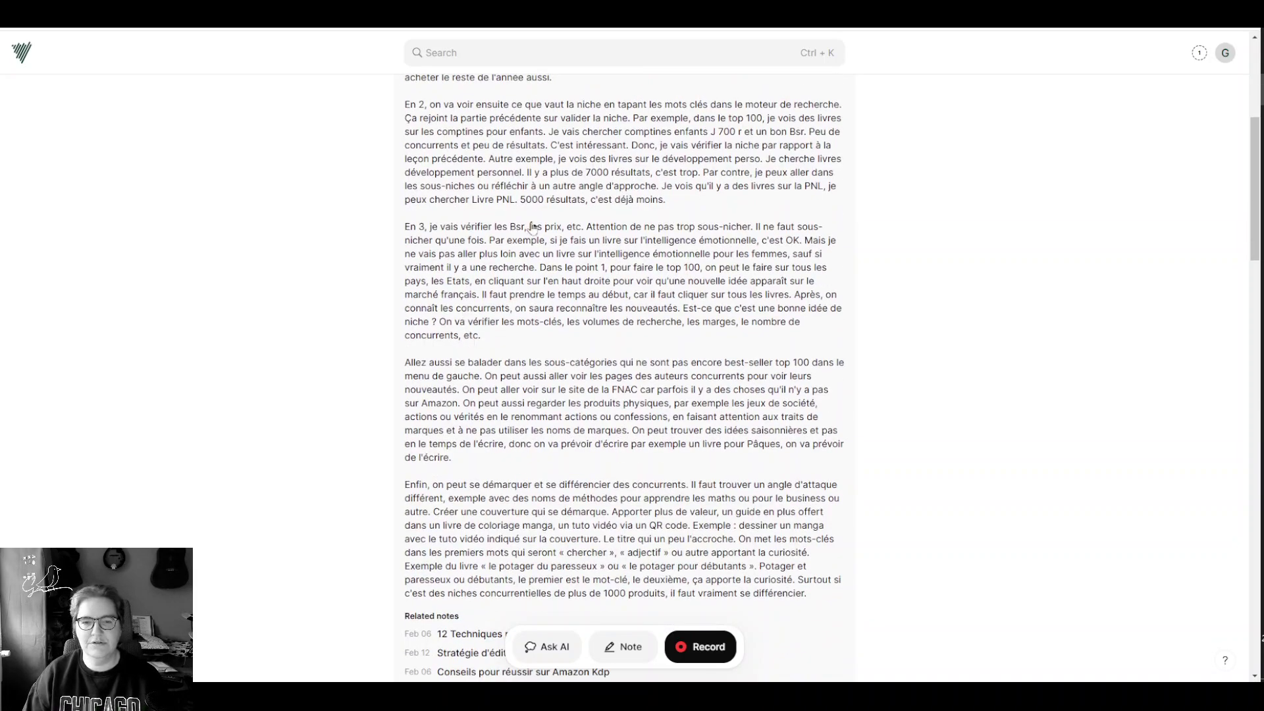
pyautogui.scroll(-2, 474, 313)
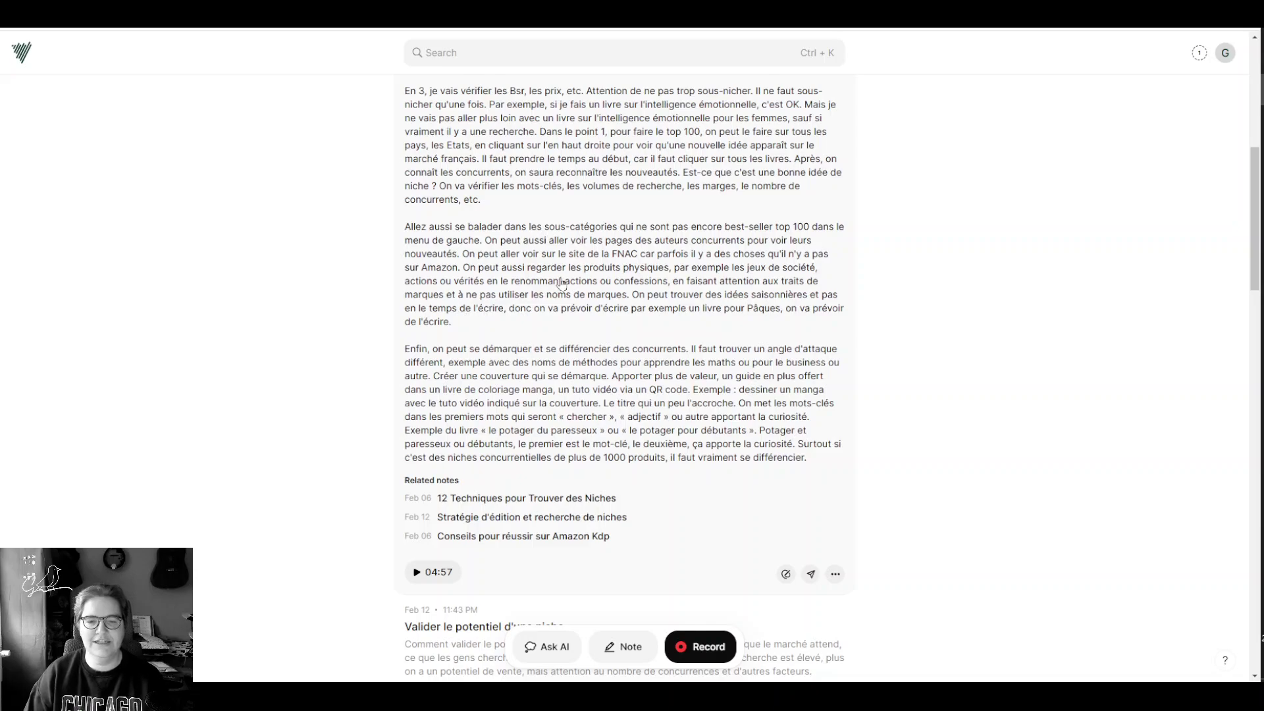
pyautogui.scroll(-2, 562, 285)
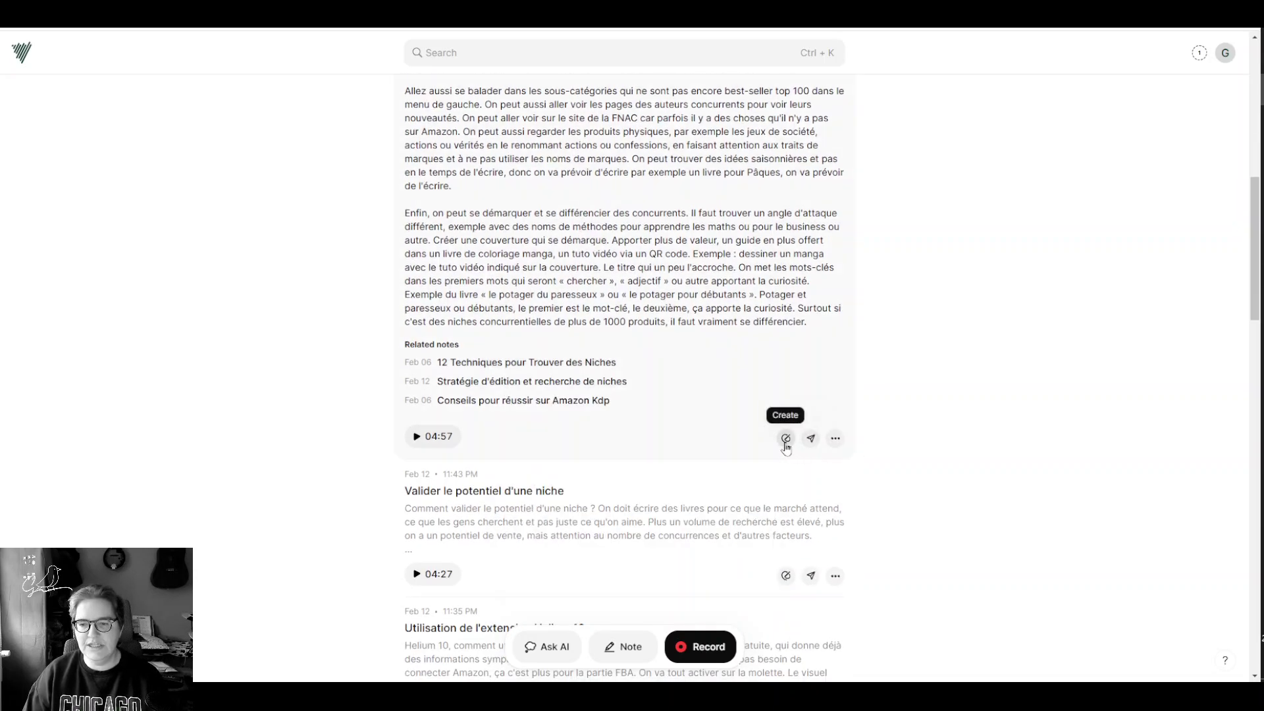
# Step: Choose Summary from the note's Create dropdown to generate a summary note
pyautogui.click(785, 440)
pyautogui.scroll(-2, 788, 445)
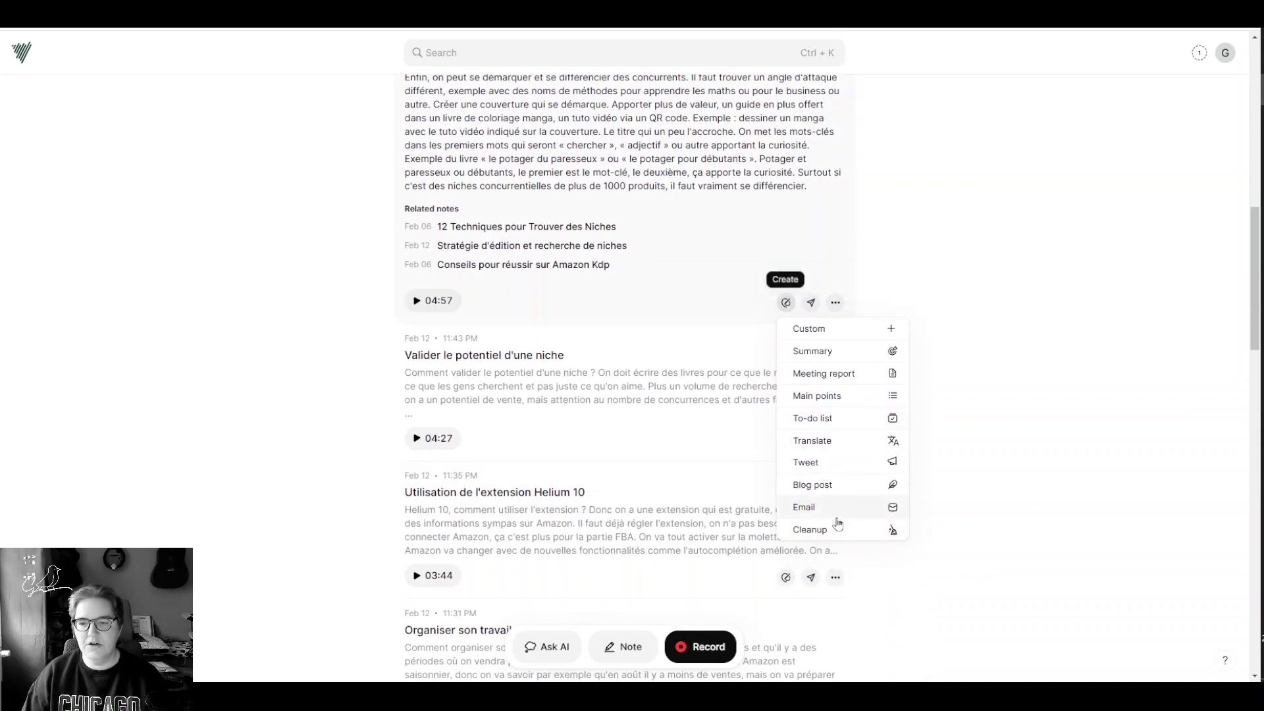
pyautogui.click(822, 354)
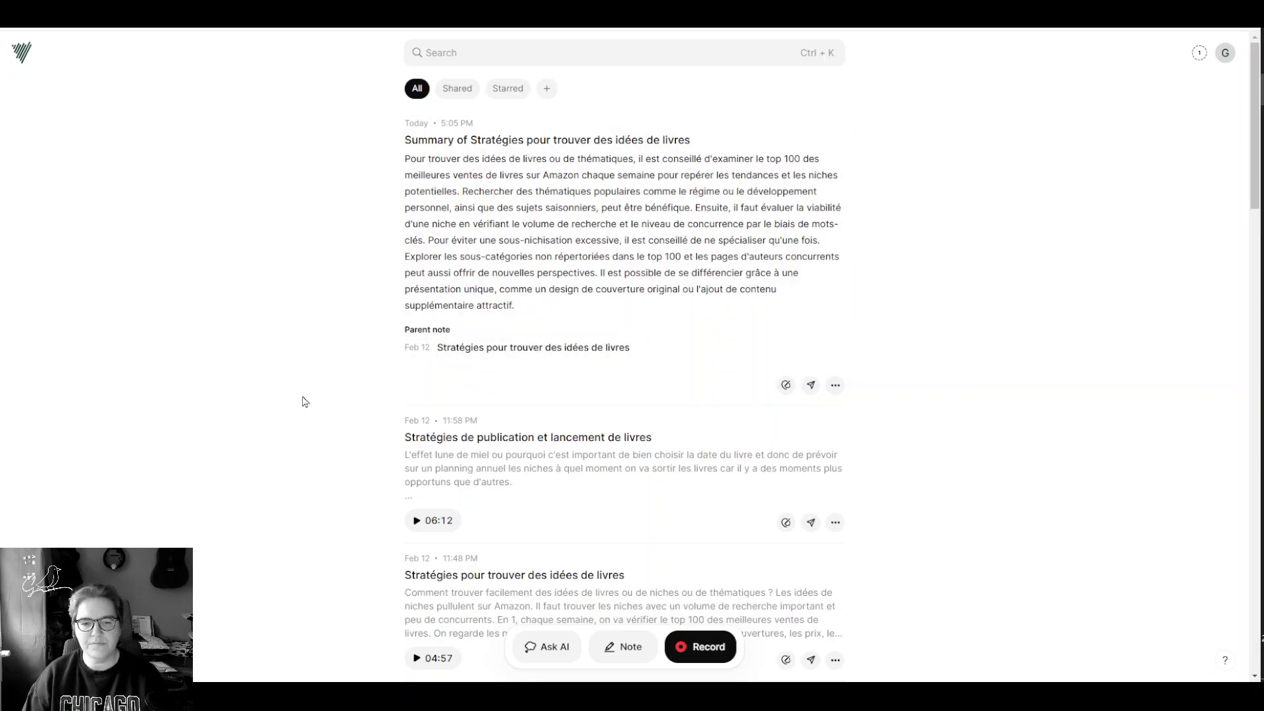
# Step: Expand the new summary note fully and dismiss its actions menu
pyautogui.click(531, 240)
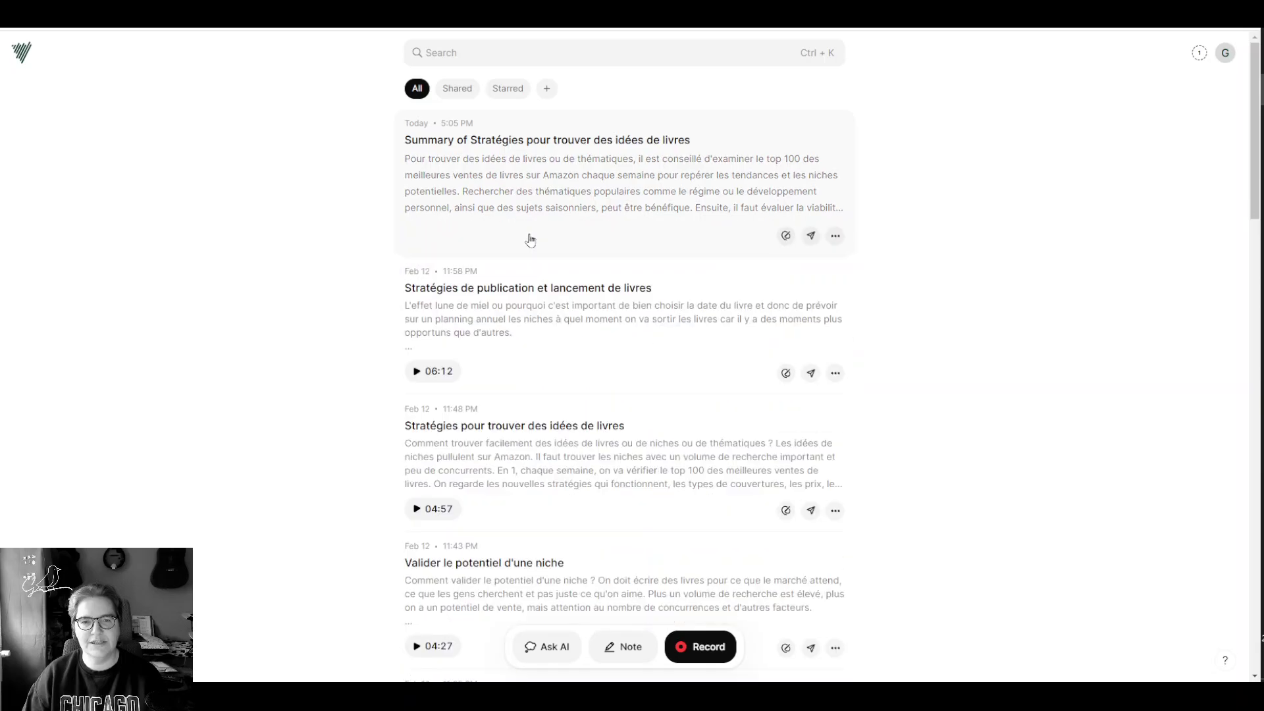
pyautogui.click(540, 194)
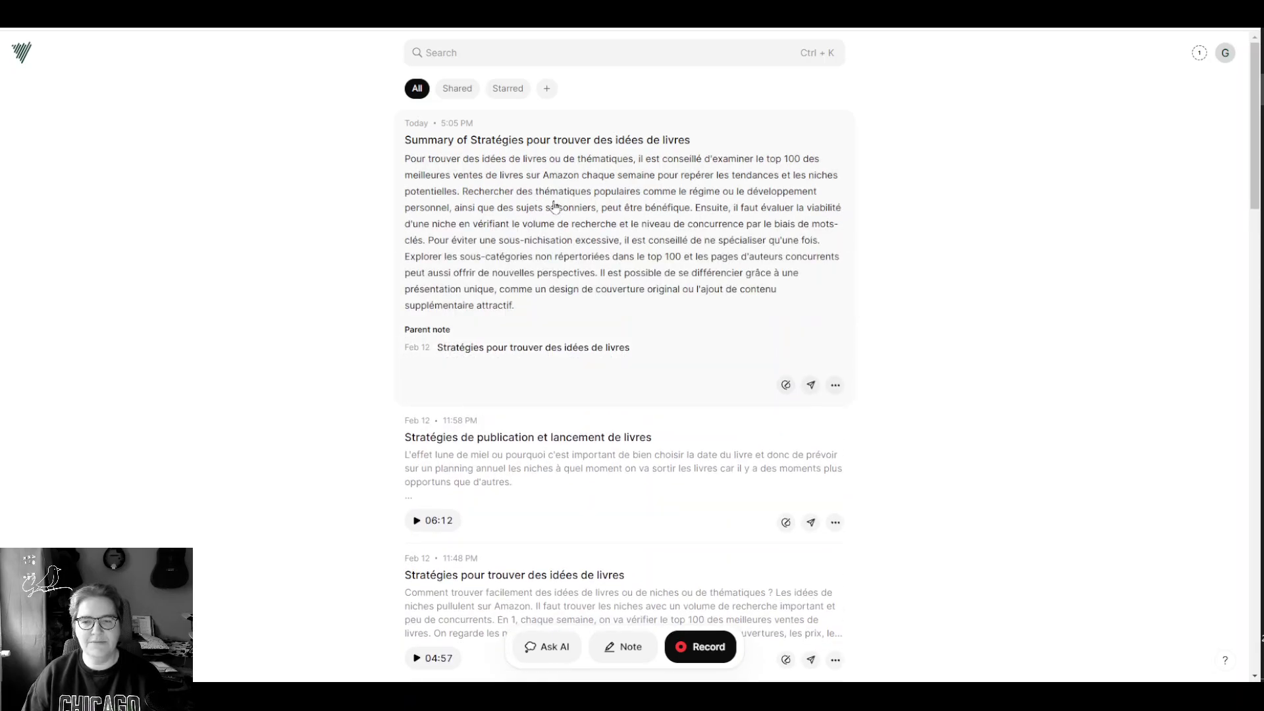
pyautogui.click(837, 387)
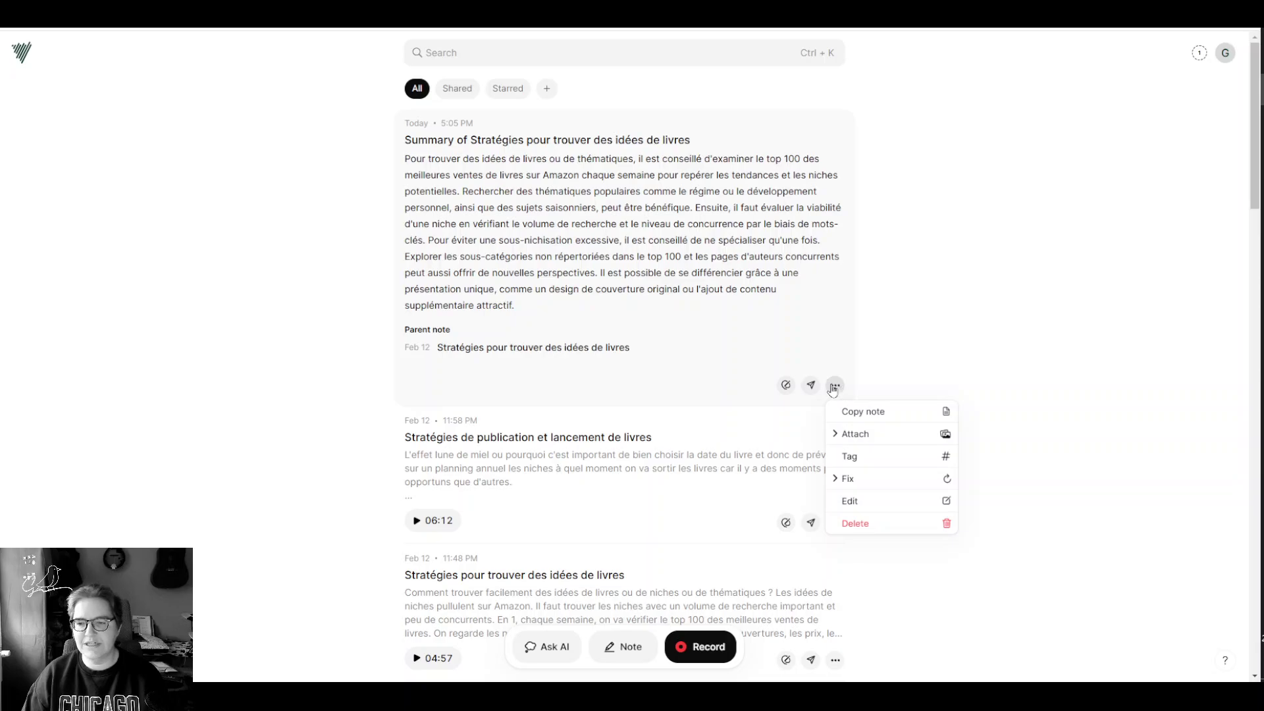
pyautogui.click(835, 387)
pyautogui.moveTo(532, 364)
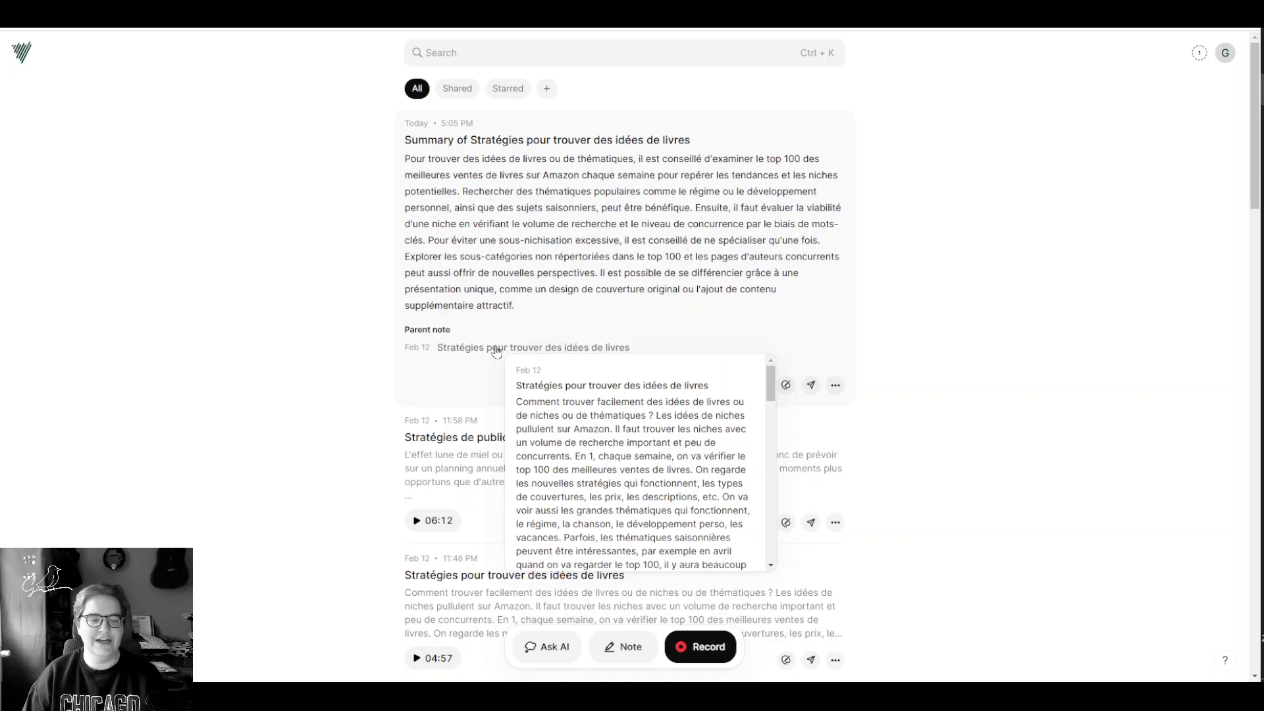
# Step: Follow the summary's parent link to 'Stratégies pour trouver des idées de livres'
pyautogui.click(515, 482)
pyautogui.scroll(-10, 518, 484)
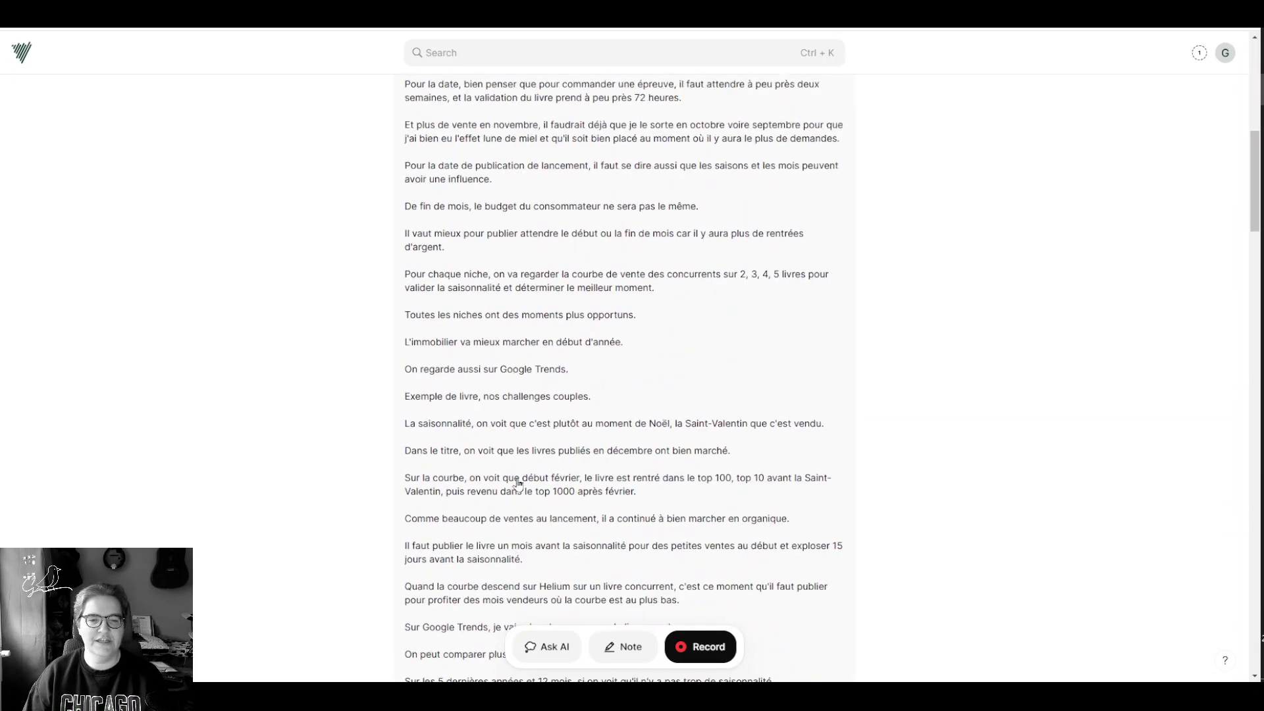
pyautogui.scroll(-15, 518, 484)
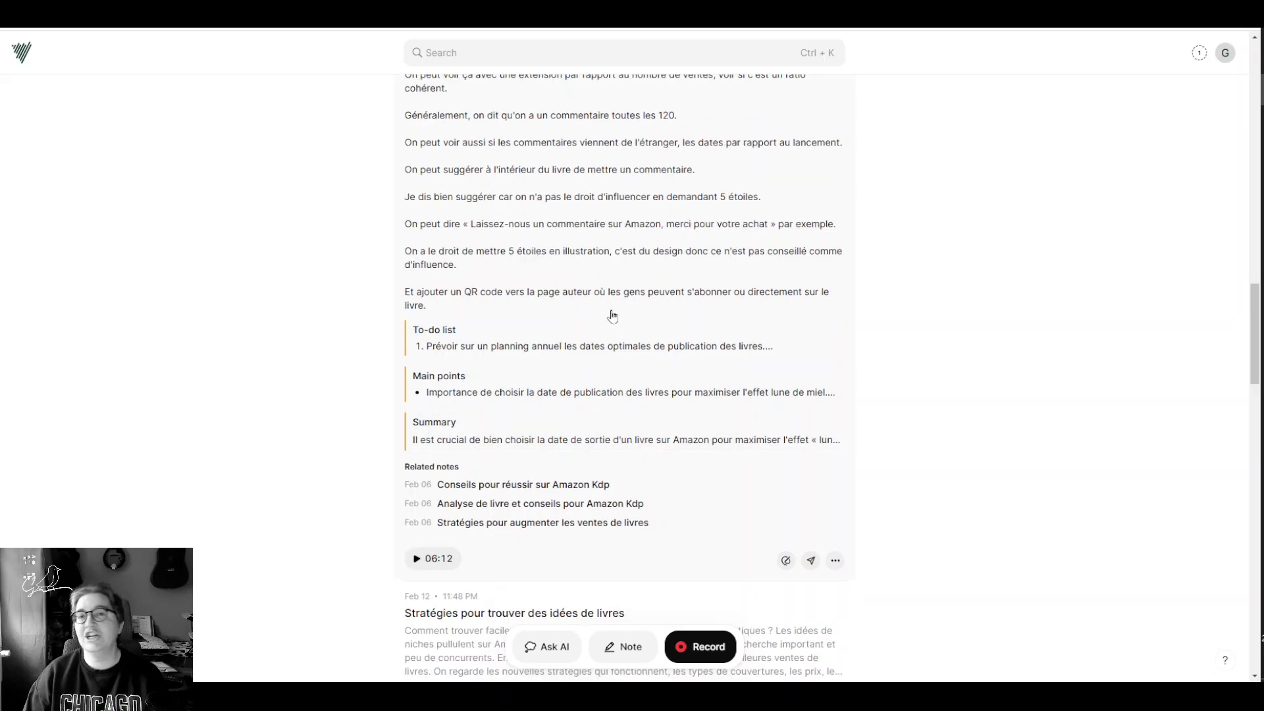
pyautogui.scroll(10, 593, 321)
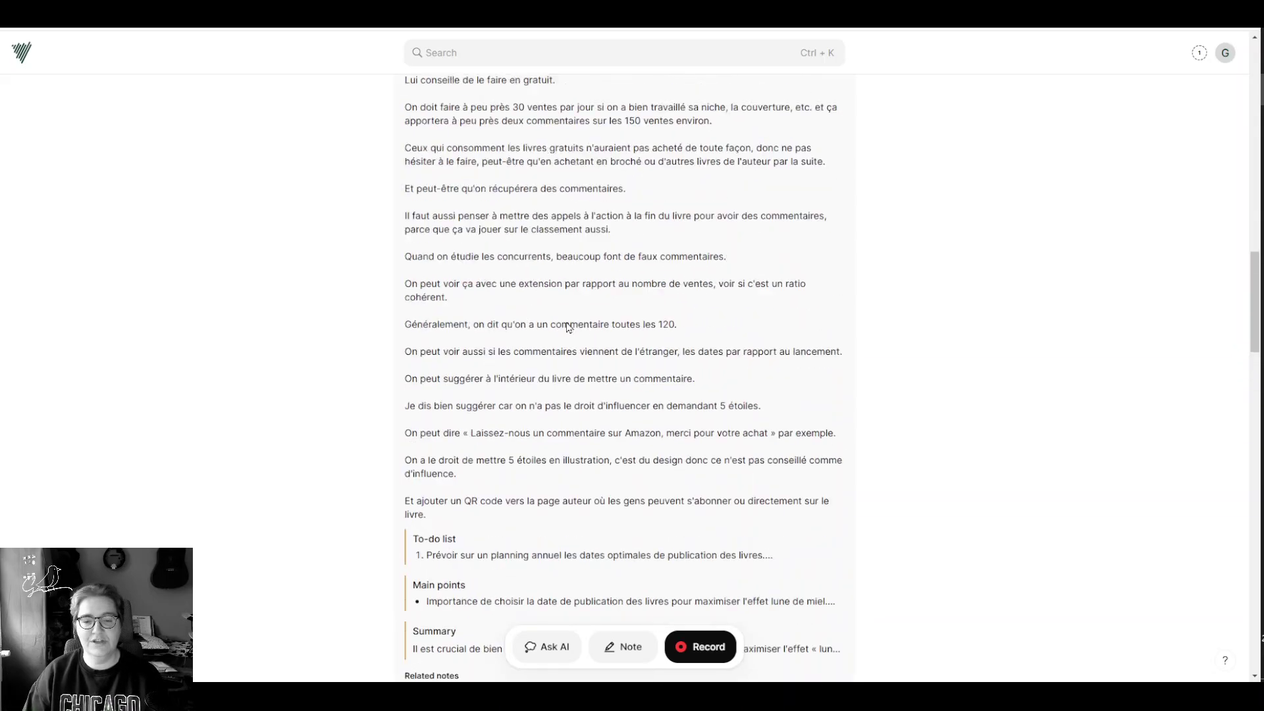
pyautogui.scroll(10, 567, 328)
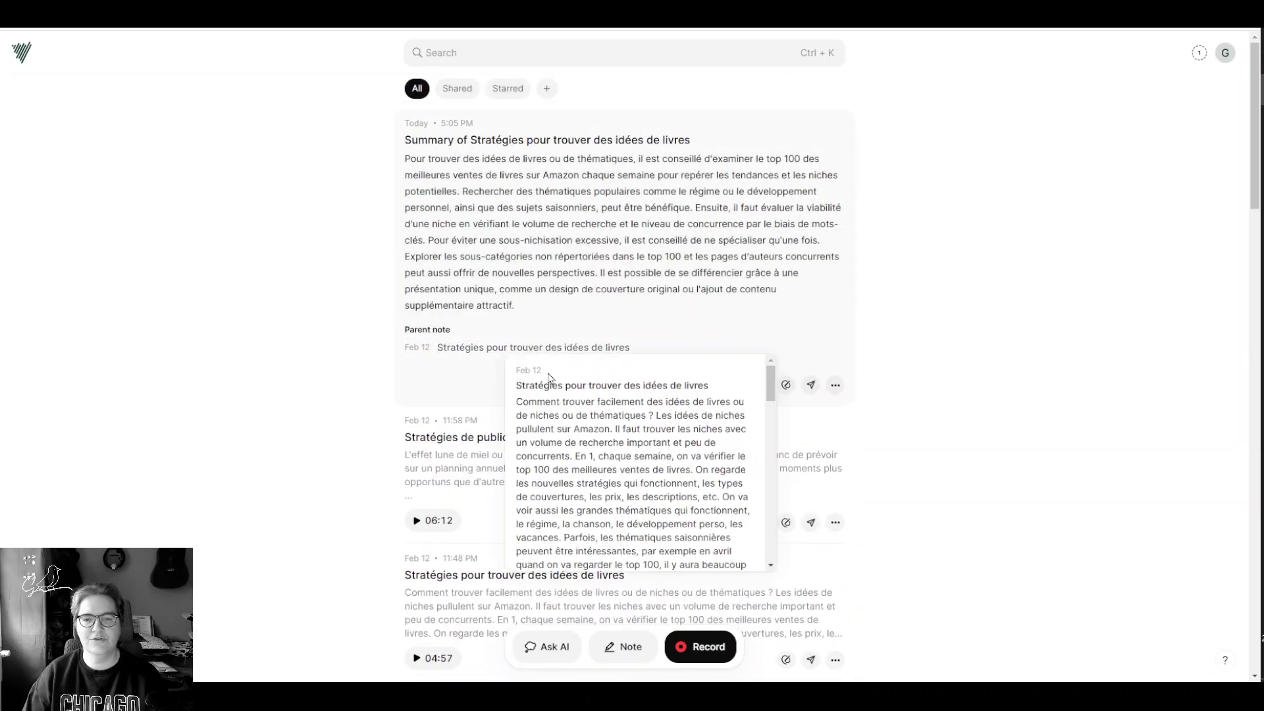
pyautogui.click(554, 350)
# Step: Create a six-item to-do list from the book-ideas note, then return to the notes list
pyautogui.scroll(-10, 537, 339)
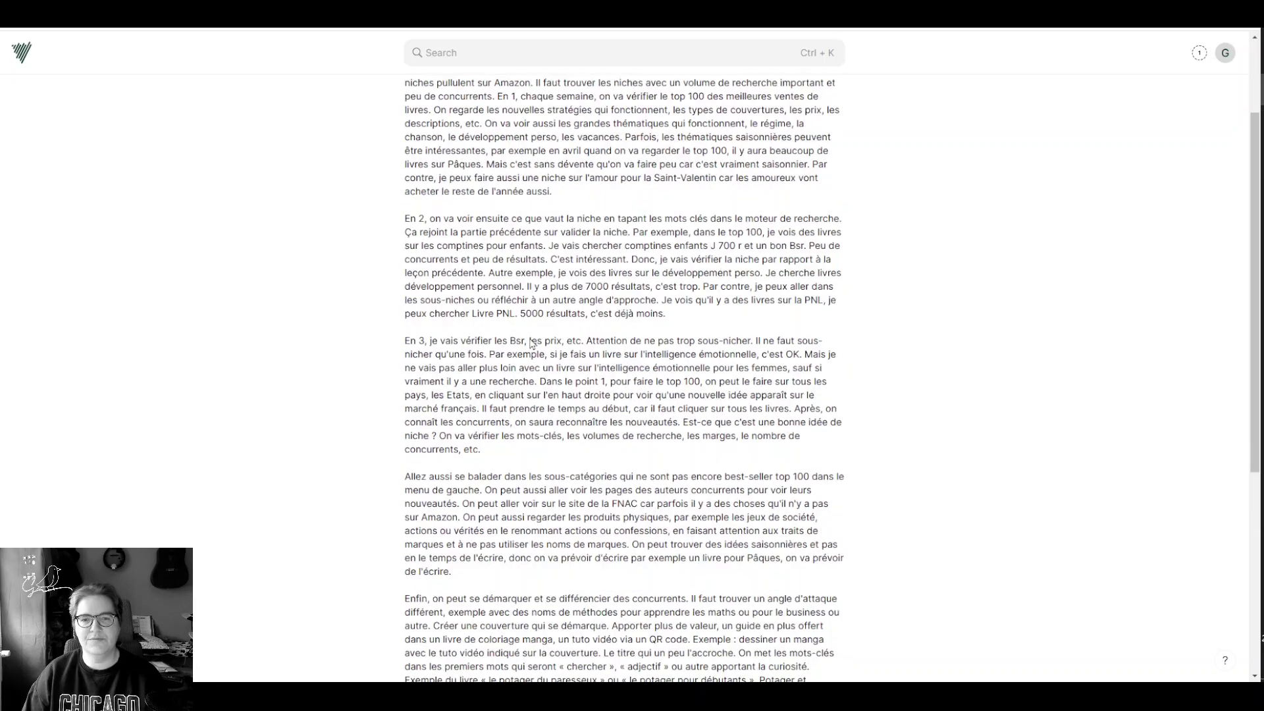
pyautogui.scroll(5, 706, 370)
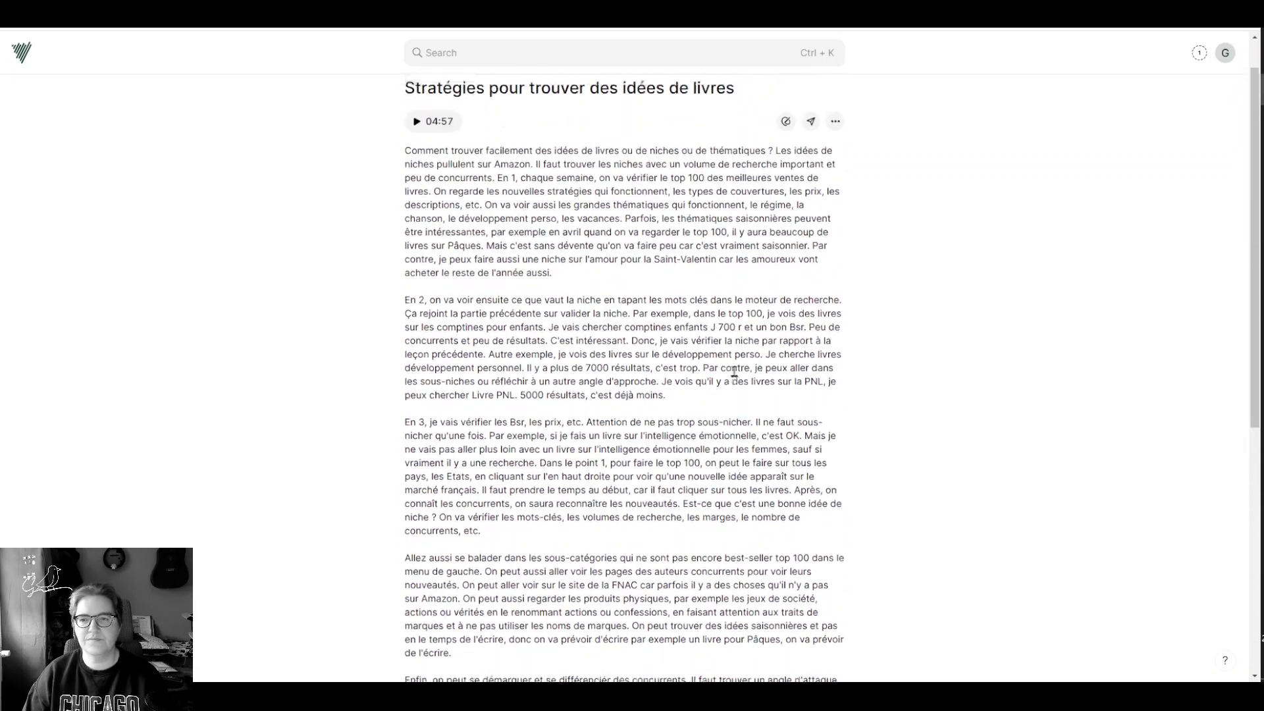
pyautogui.click(835, 168)
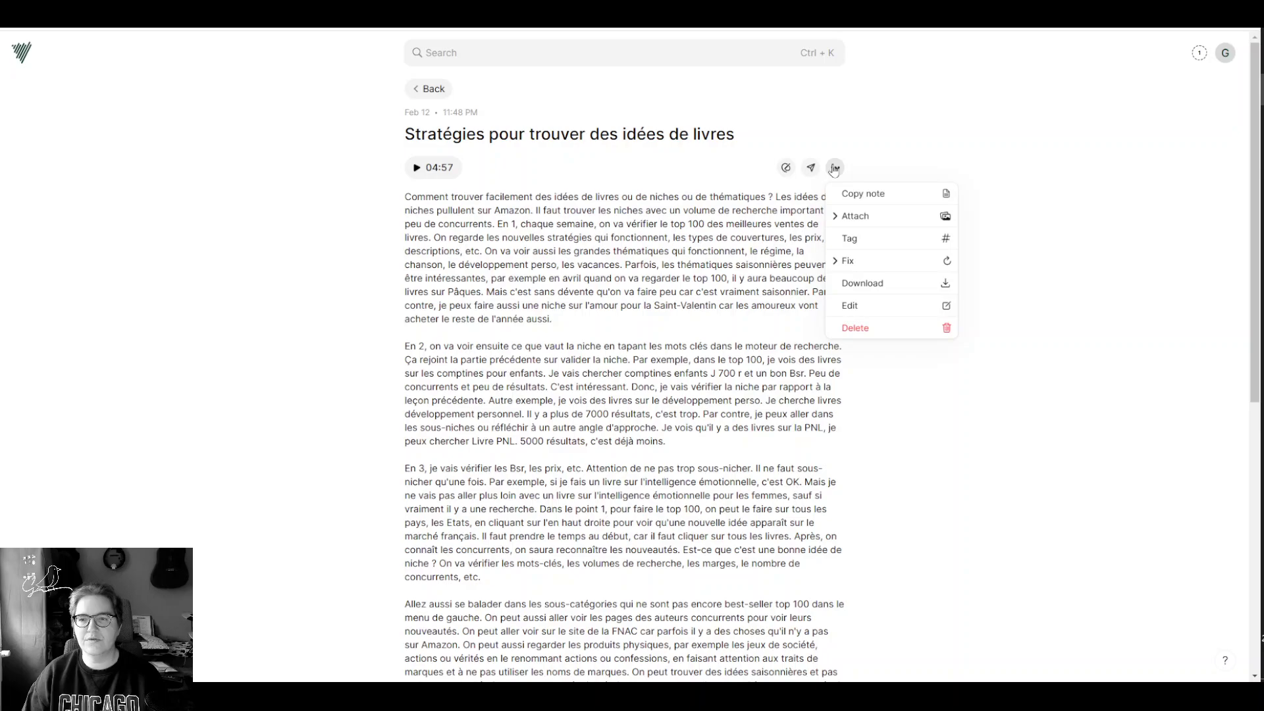
pyautogui.click(787, 168)
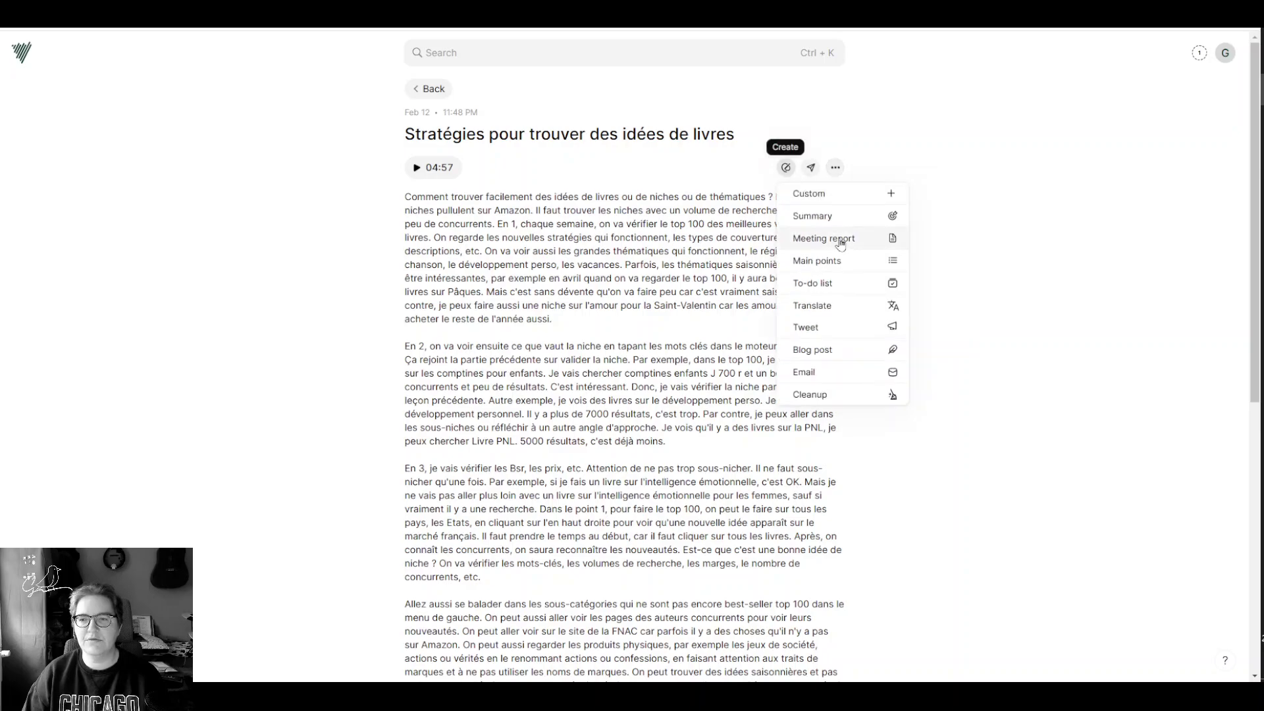
pyautogui.click(816, 284)
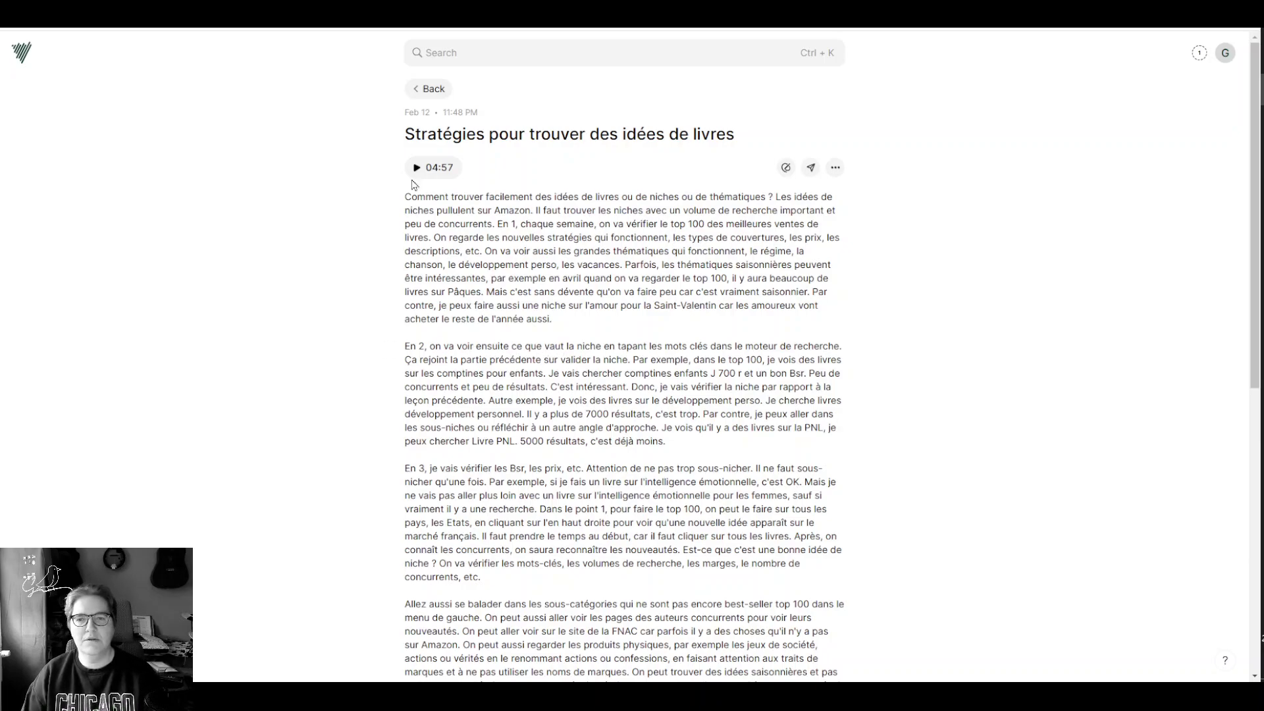
pyautogui.click(427, 90)
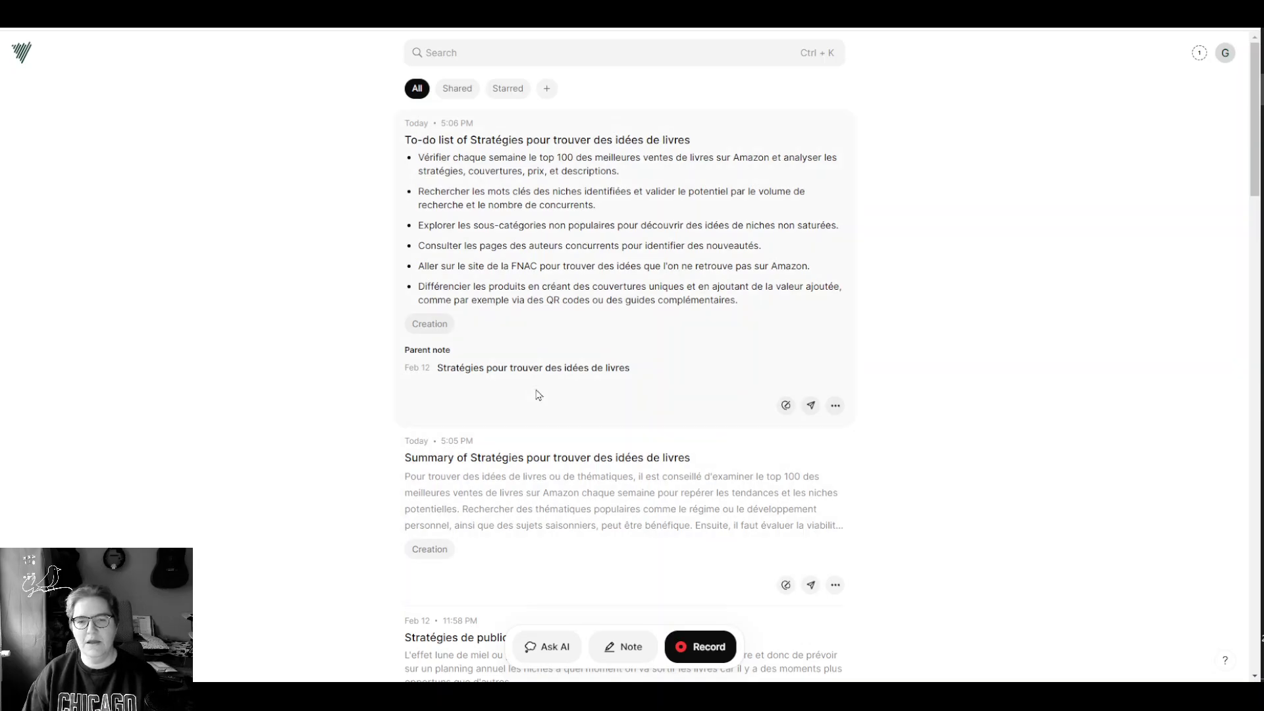
# Step: From the to-do list's parent note, generate a blog post and go back to the list
pyautogui.click(537, 366)
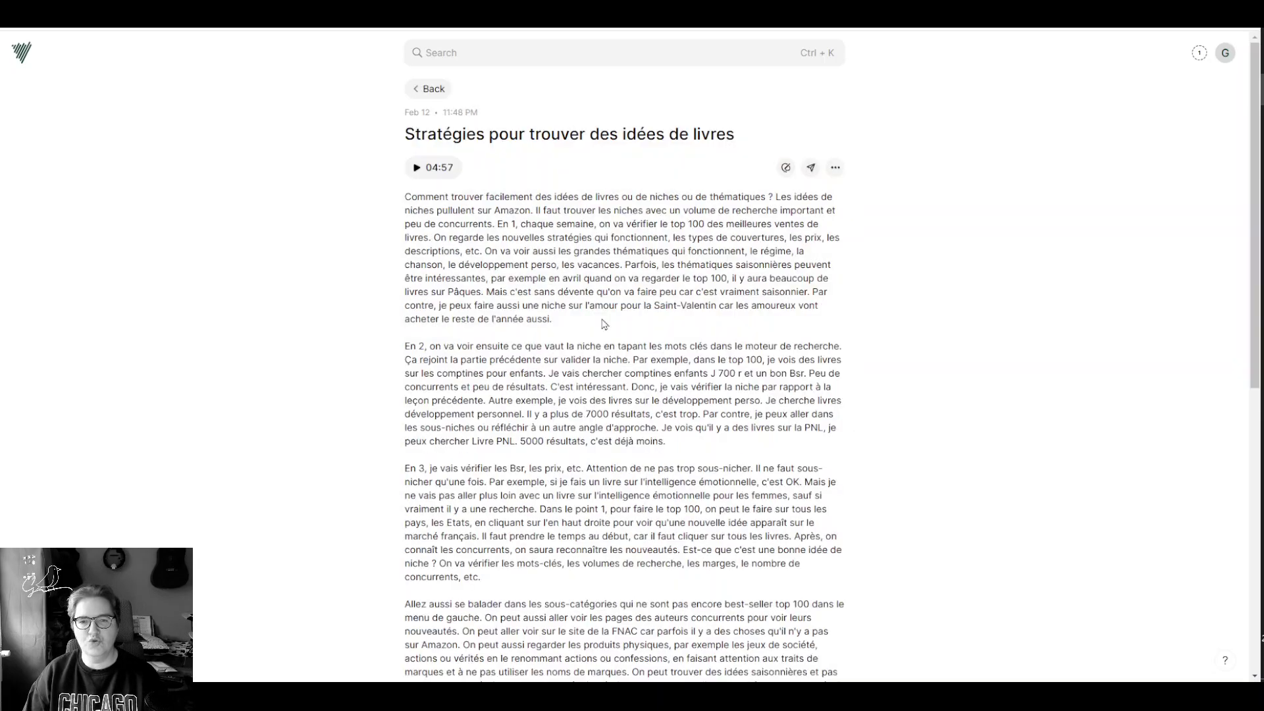
pyautogui.click(786, 167)
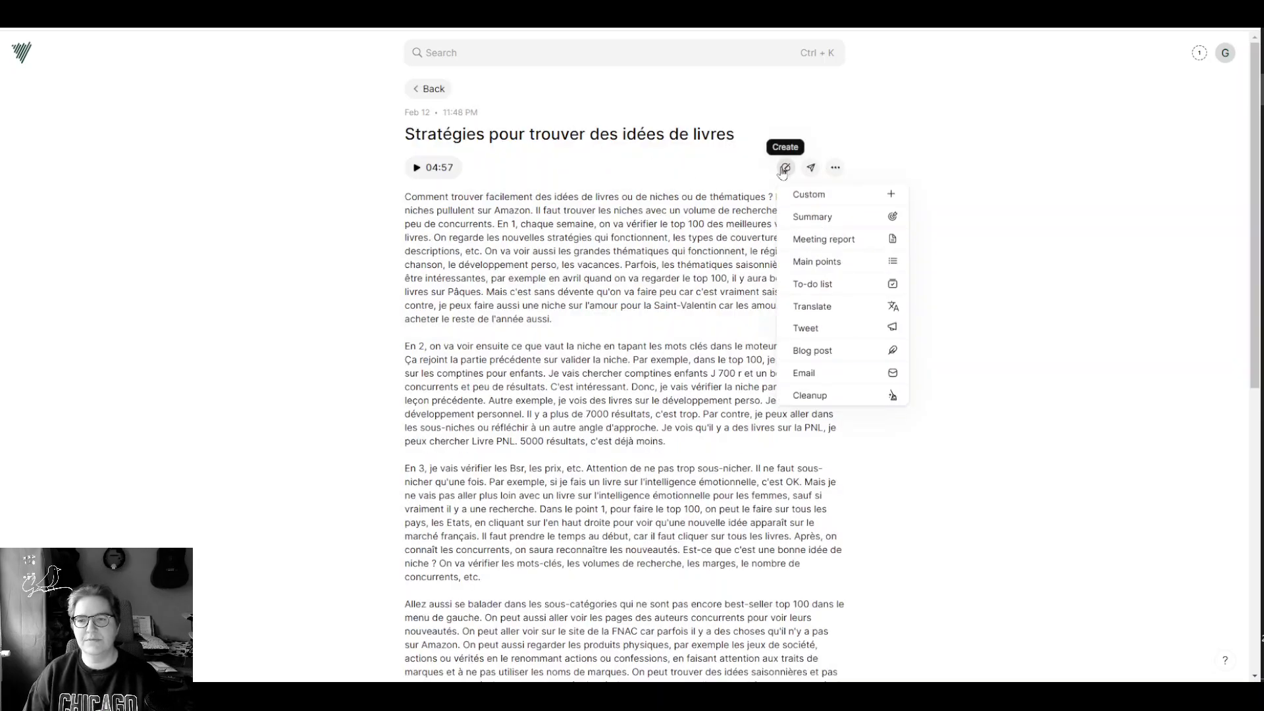
pyautogui.click(823, 352)
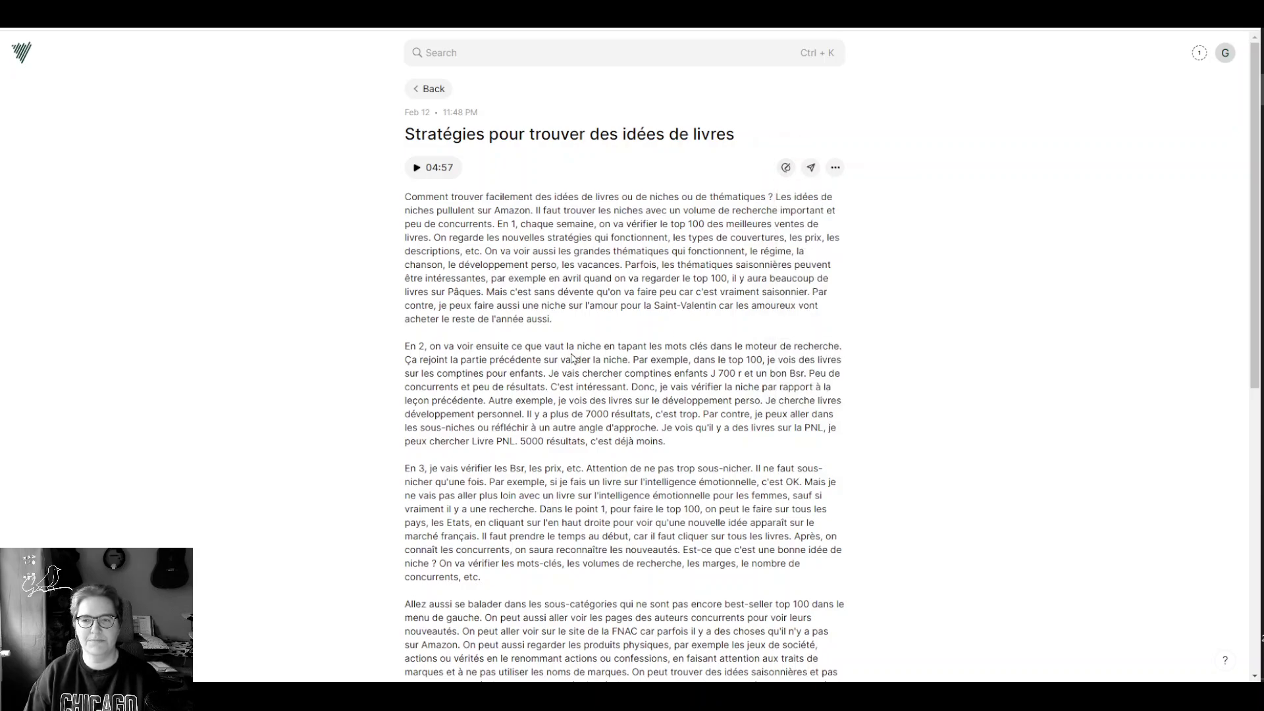
pyautogui.click(429, 90)
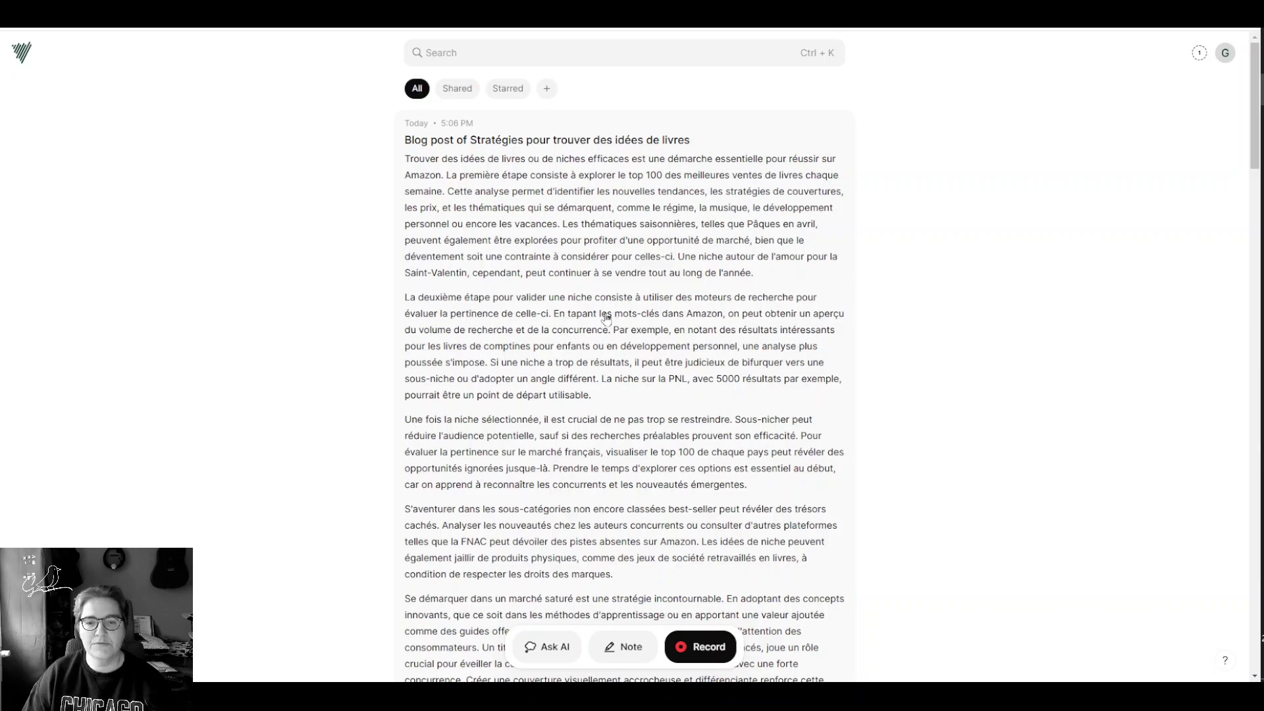
# Step: Open the parent book-ideas note further down, generate a tweet from it, and go back
pyautogui.scroll(-1, 552, 279)
pyautogui.scroll(-3, 553, 279)
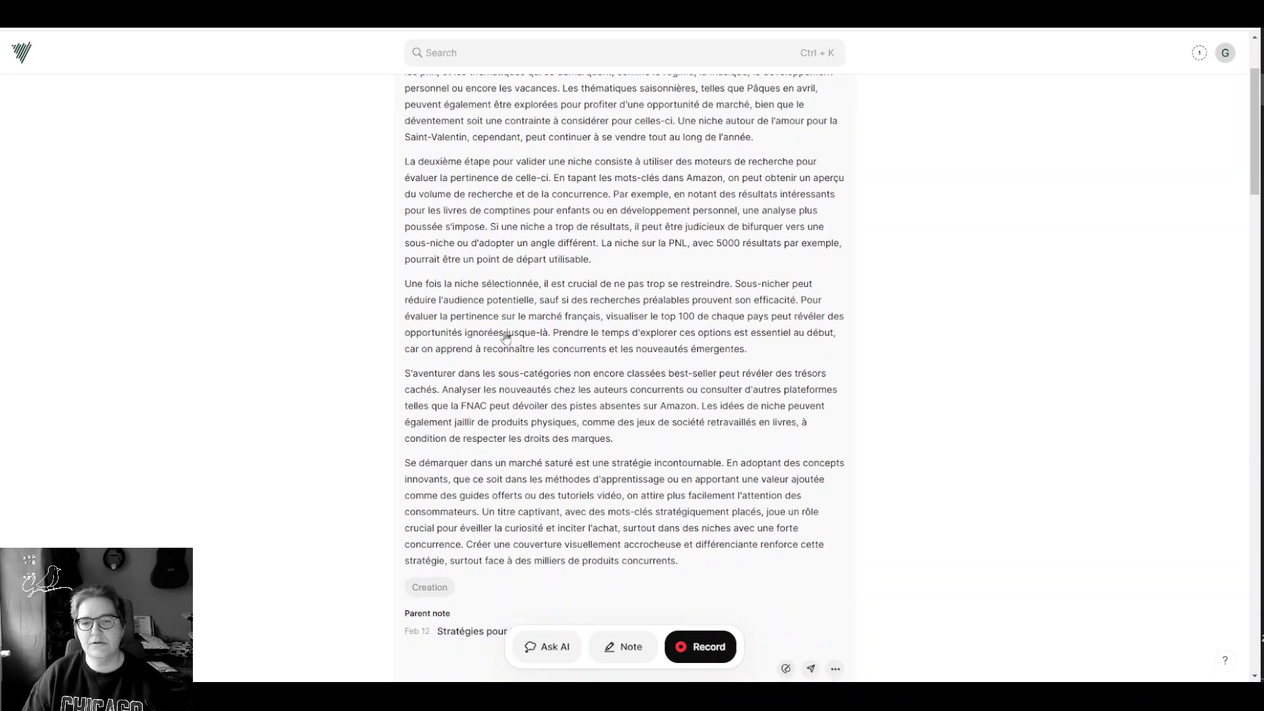
pyautogui.scroll(-1, 689, 388)
pyautogui.scroll(-3, 690, 385)
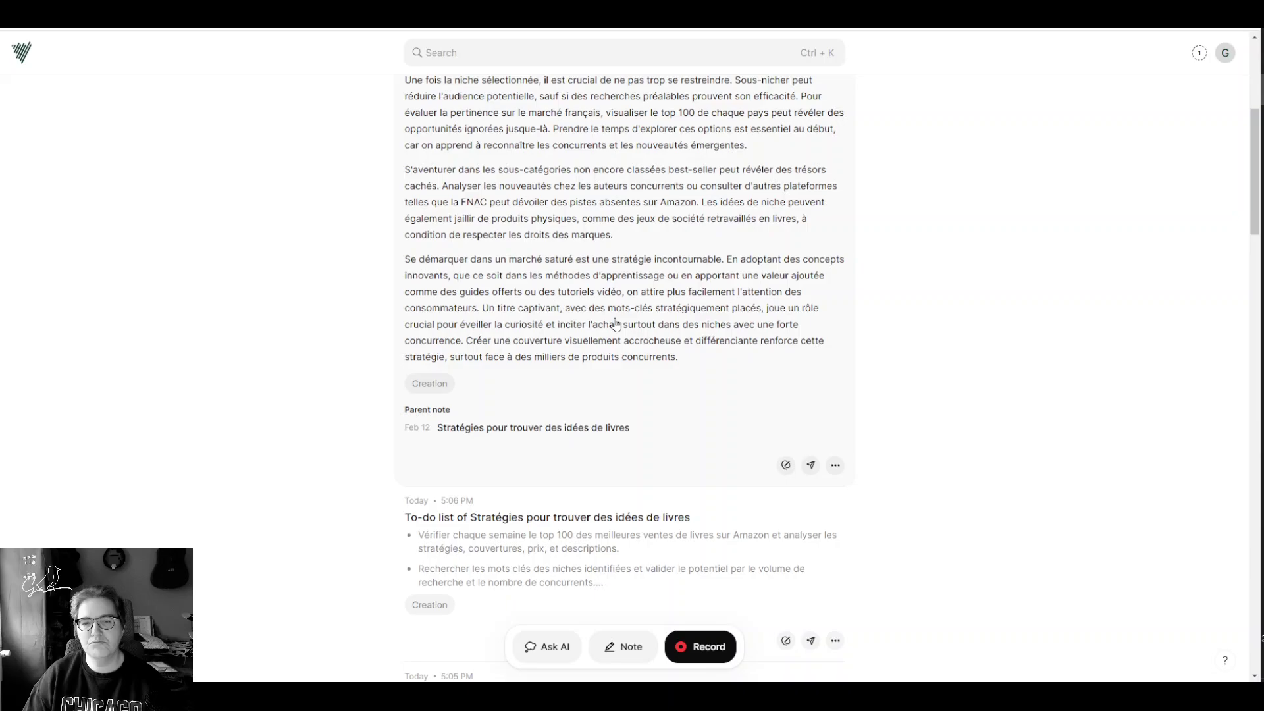
pyautogui.click(580, 432)
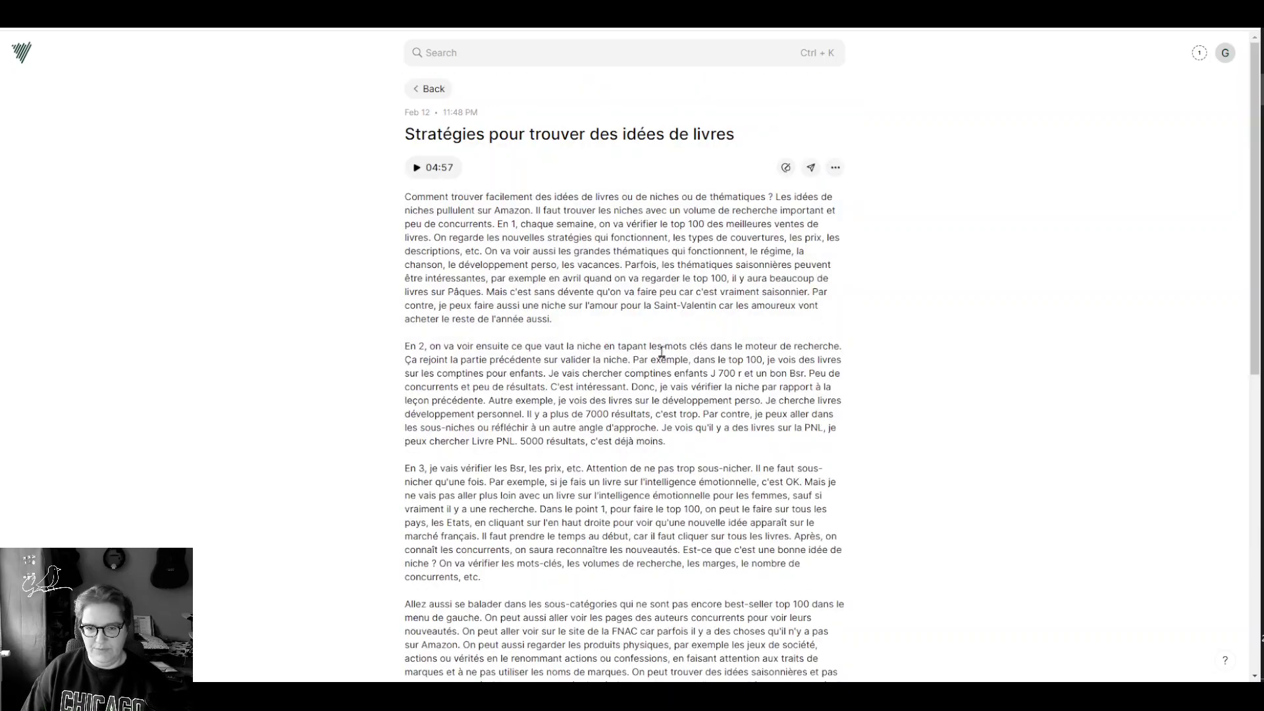
pyautogui.click(786, 167)
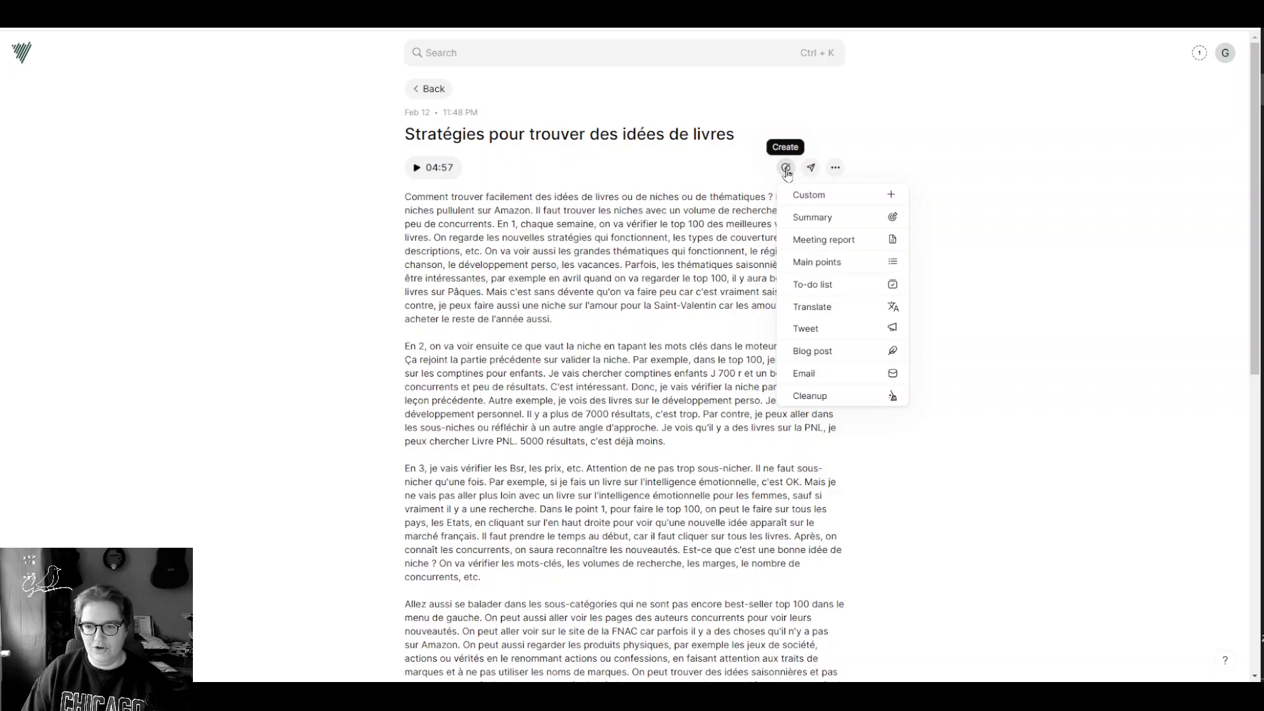
pyautogui.click(833, 330)
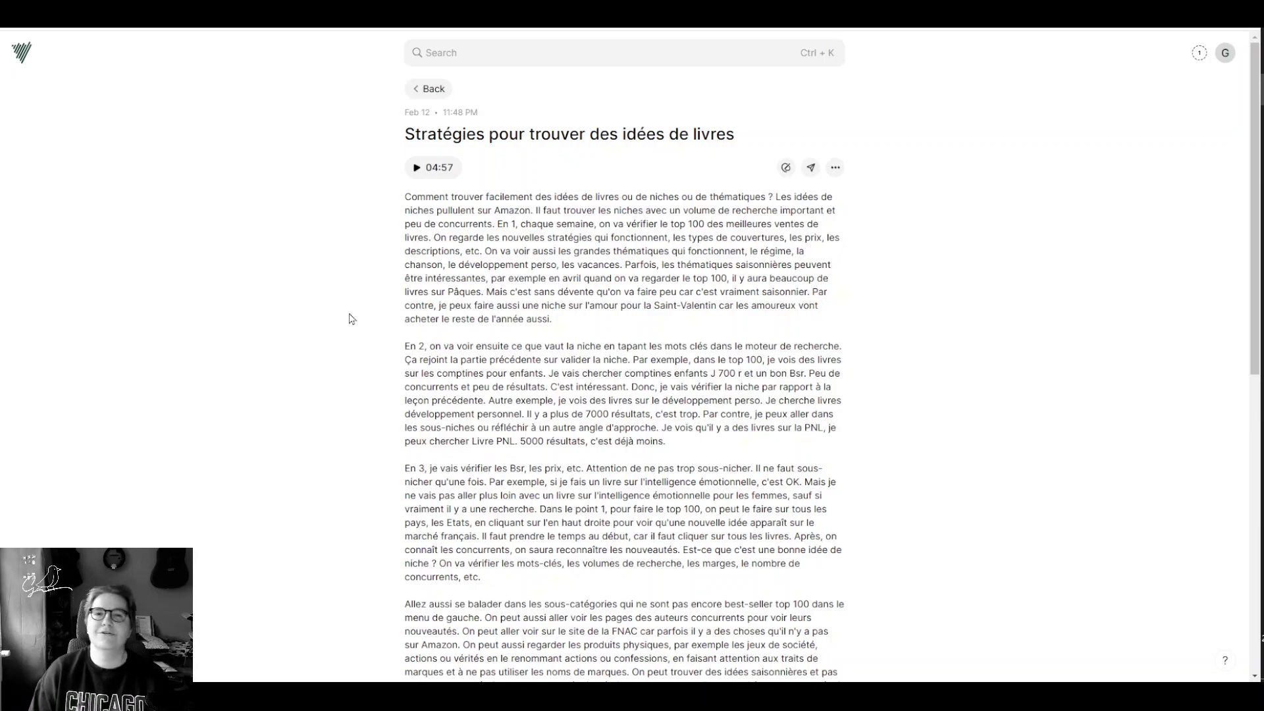
pyautogui.click(431, 91)
# Step: Expand the new Tweet note to read it, then collapse it again
pyautogui.scroll(-5, 537, 333)
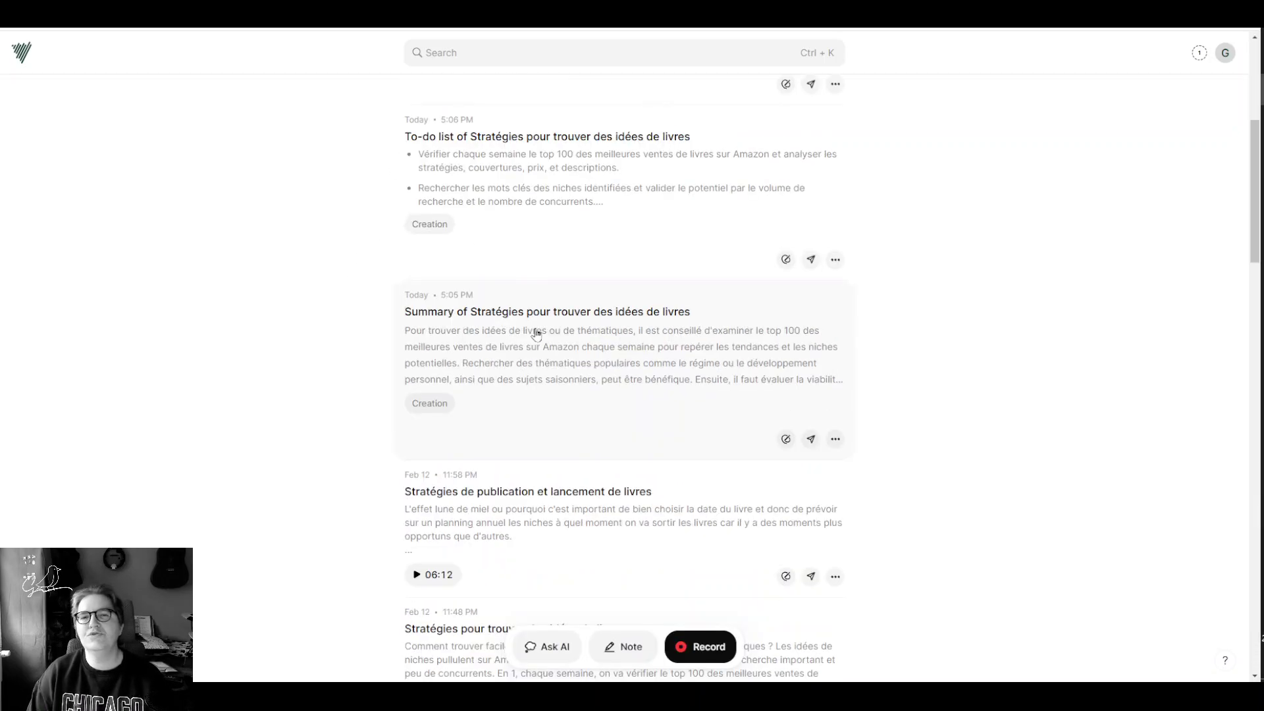
pyautogui.scroll(5, 536, 333)
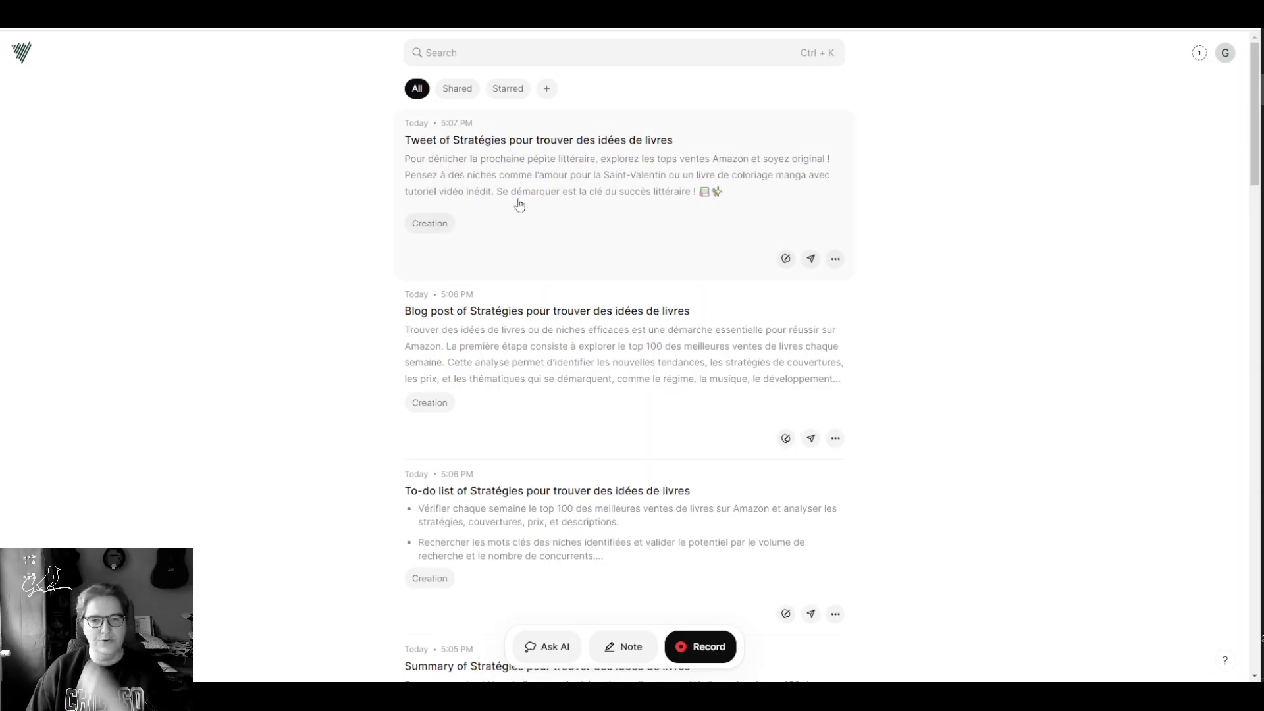
pyautogui.click(560, 201)
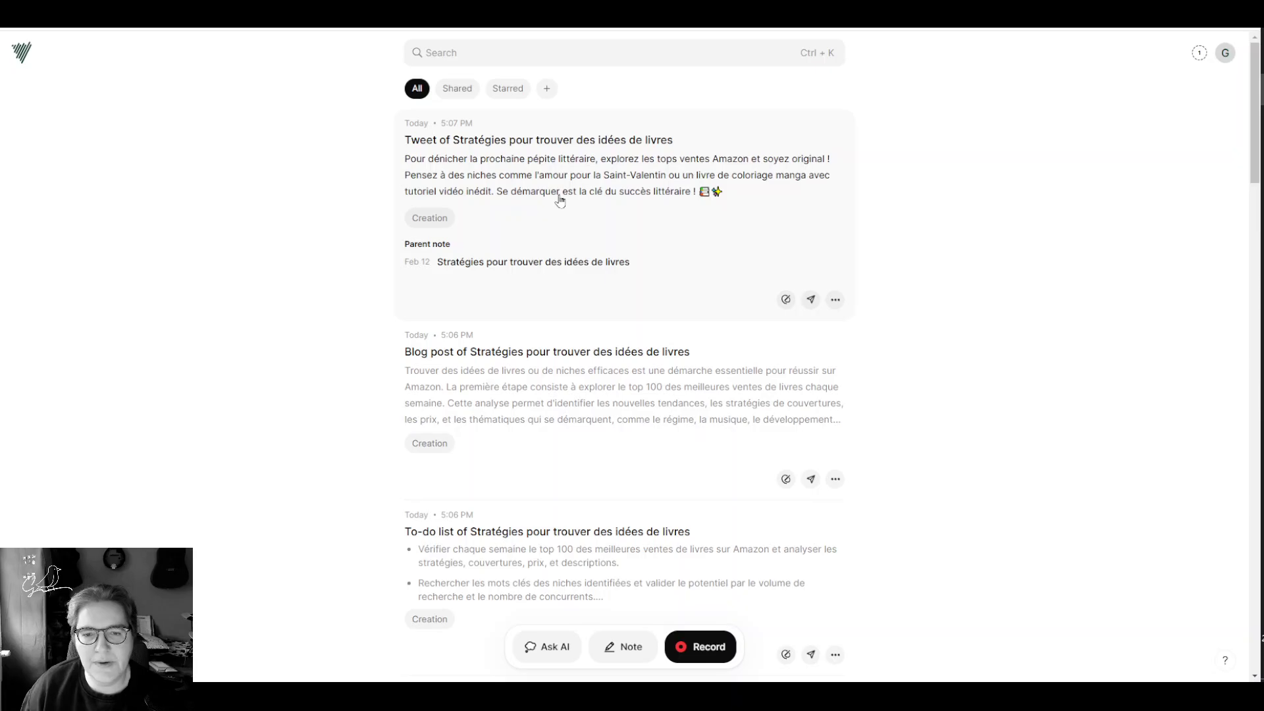
pyautogui.click(558, 200)
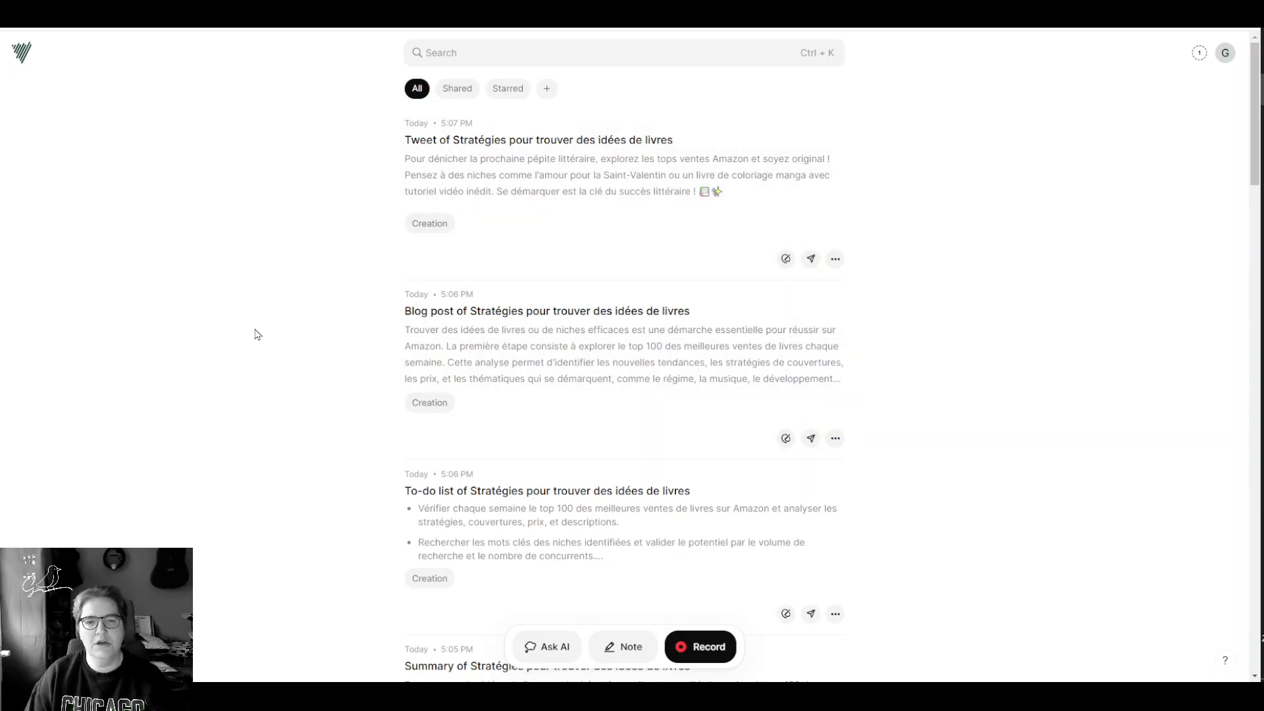
# Step: Expand the original book-ideas note and scroll to its Tweet, Blog post, To-do list and Summary cards
pyautogui.scroll(-5, 284, 333)
pyautogui.scroll(-4, 312, 317)
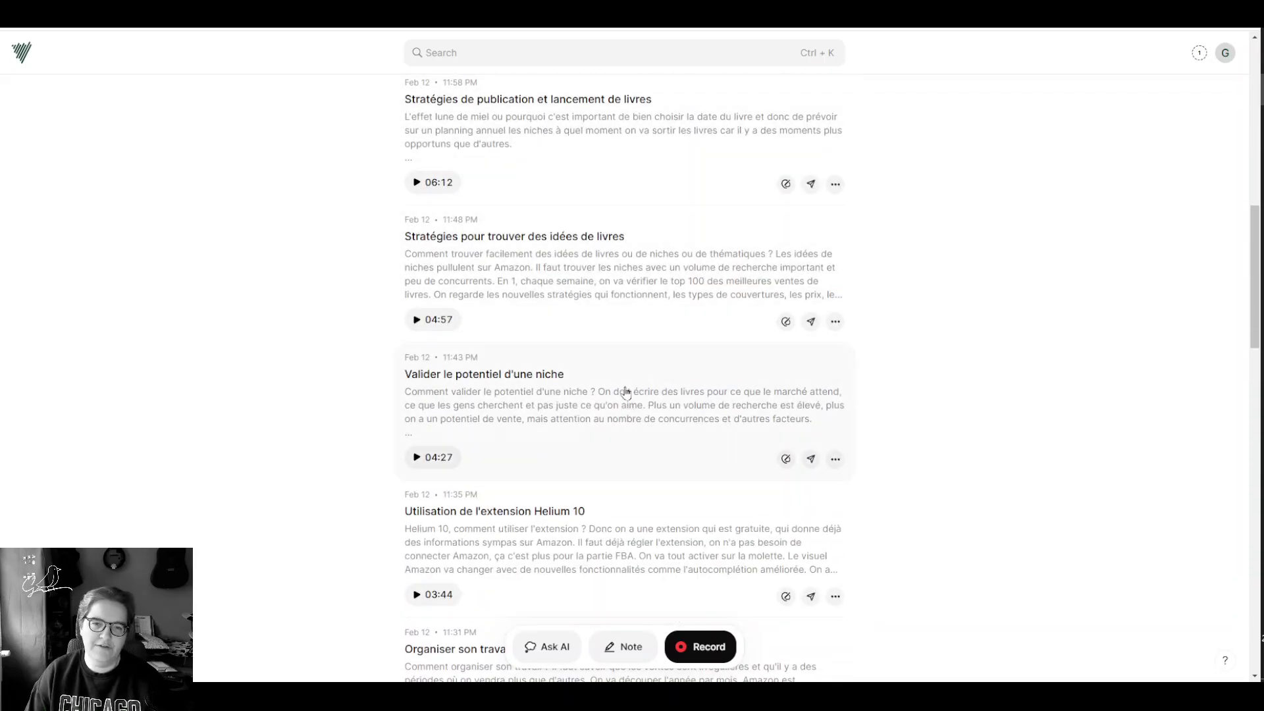
pyautogui.click(593, 281)
pyautogui.scroll(-6, 567, 318)
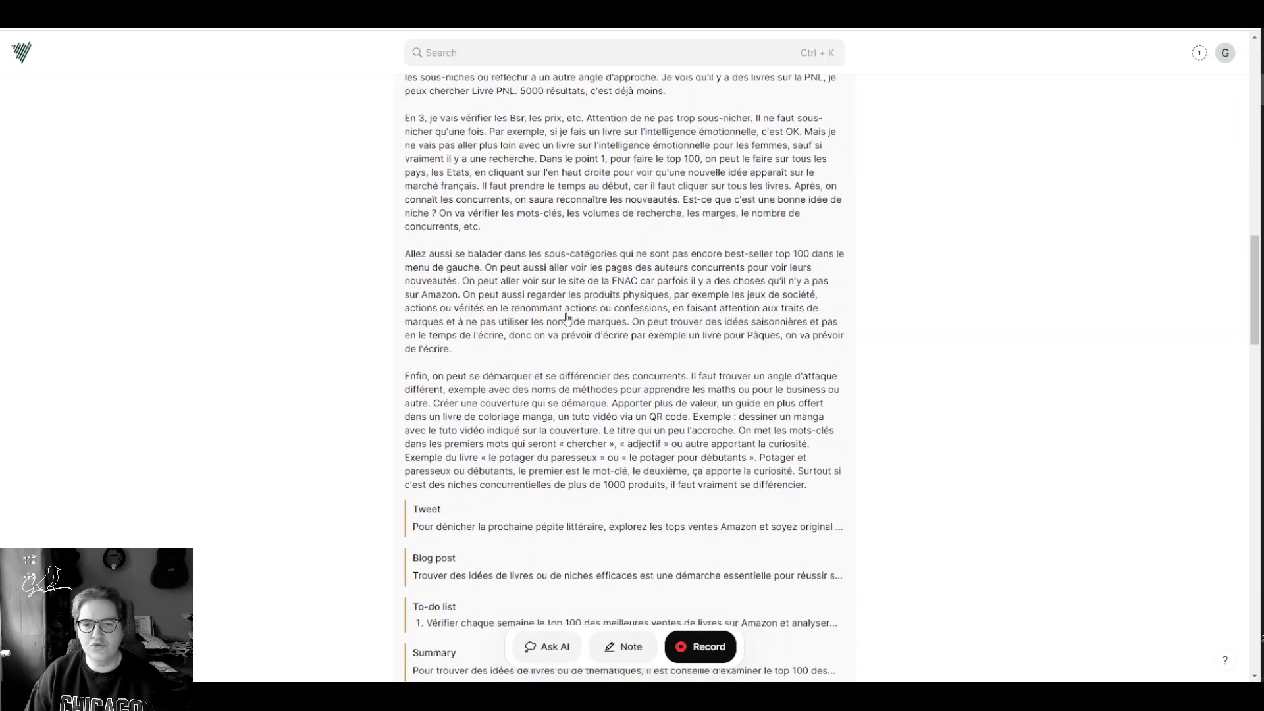
pyautogui.scroll(-4, 568, 318)
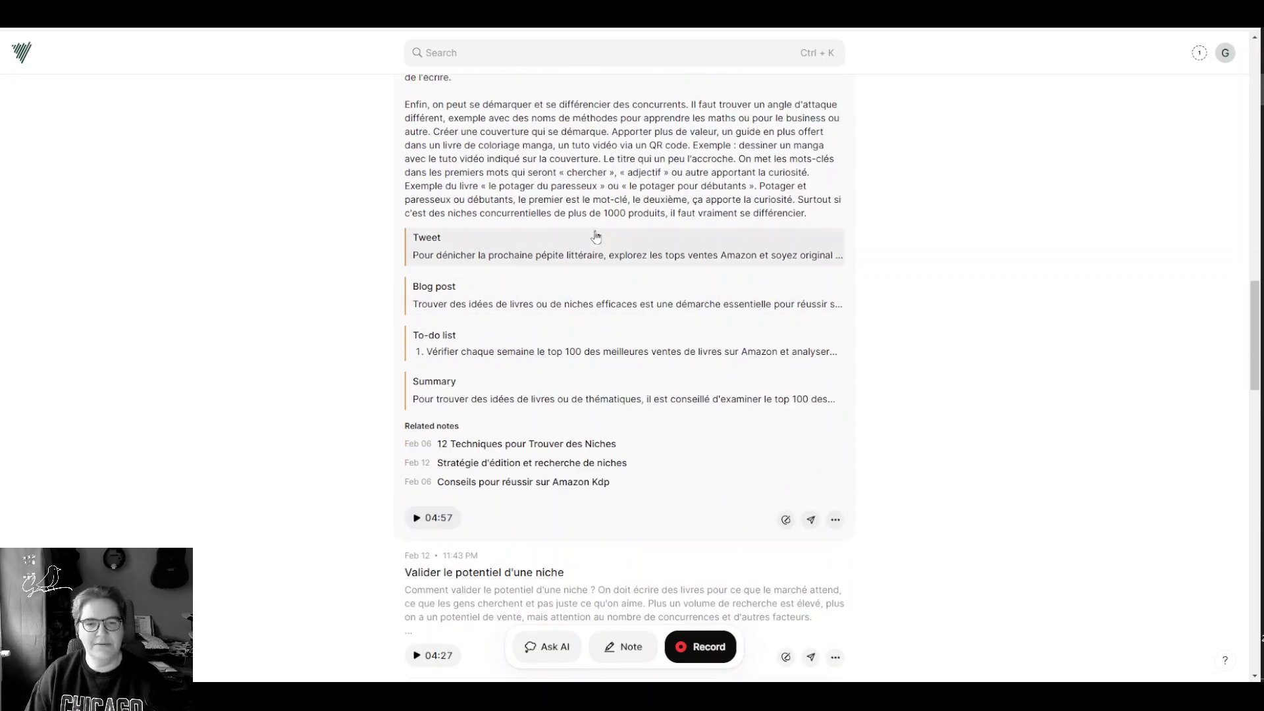
pyautogui.scroll(20, 406, 403)
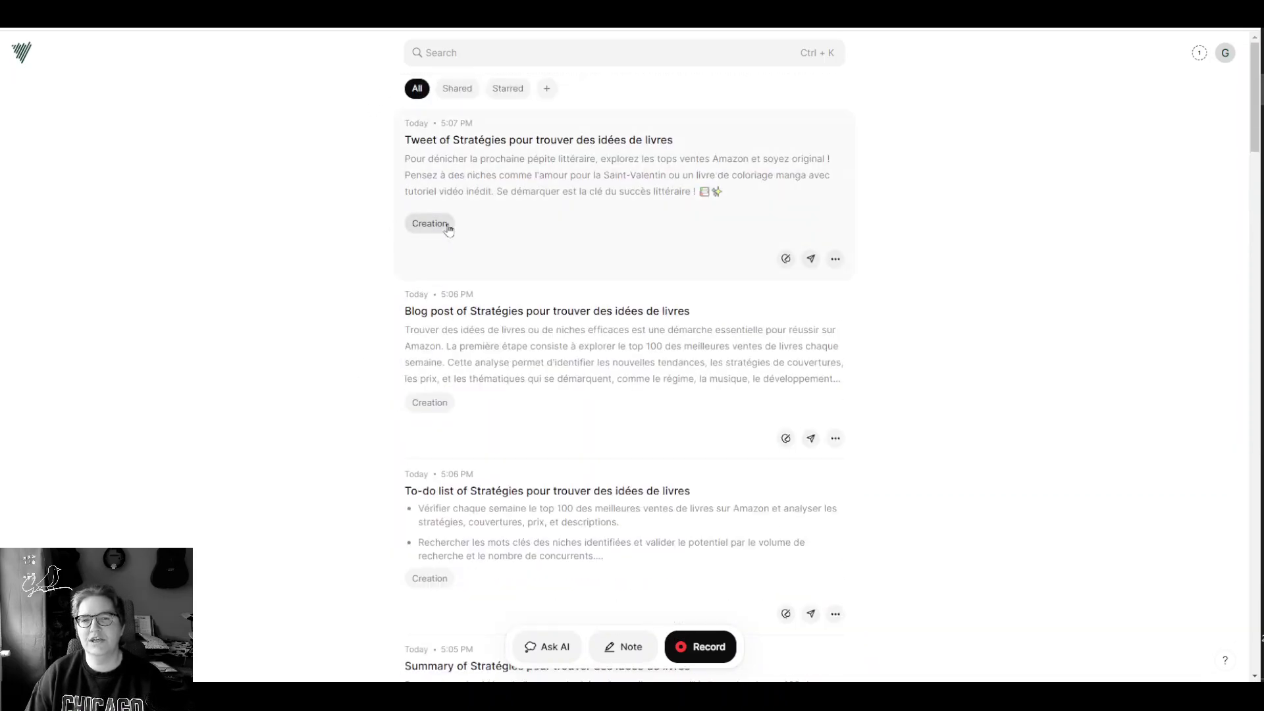
pyautogui.scroll(-8, 539, 418)
pyautogui.scroll(-12, 546, 424)
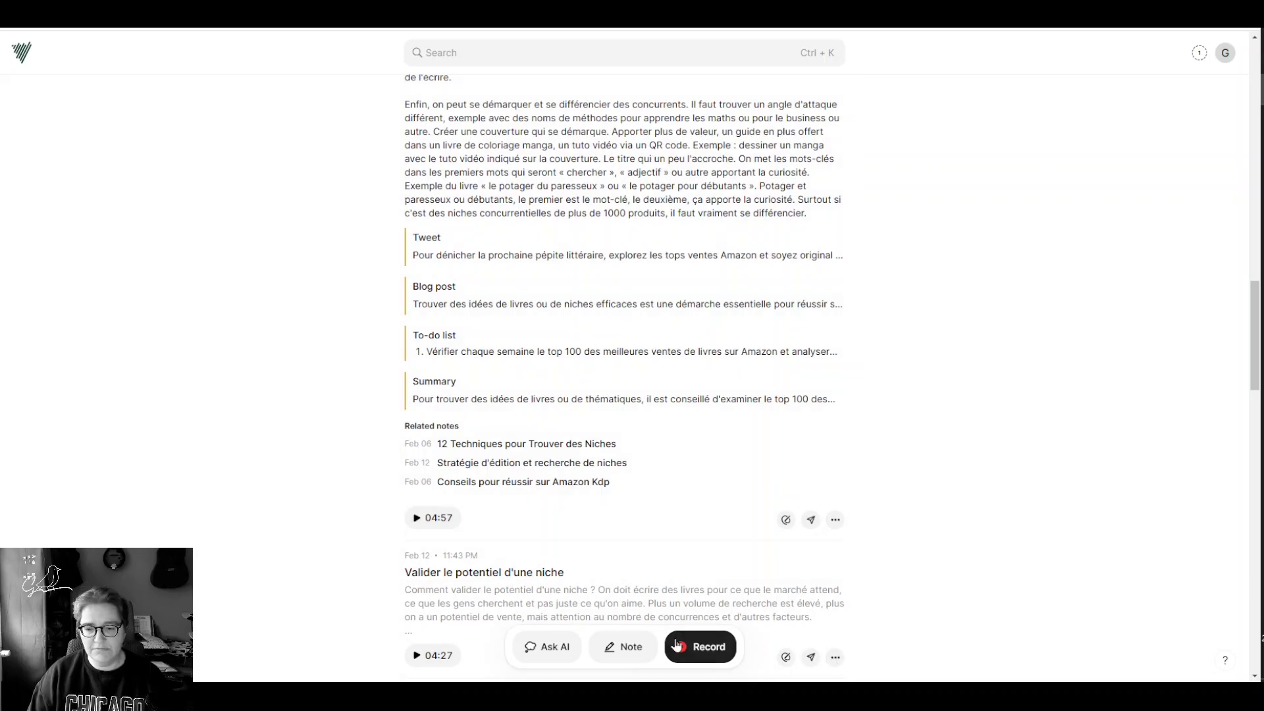
# Step: Ask the AI assistant 'comment savoir si je dois baisser mon enchère ?'
pyautogui.click(533, 663)
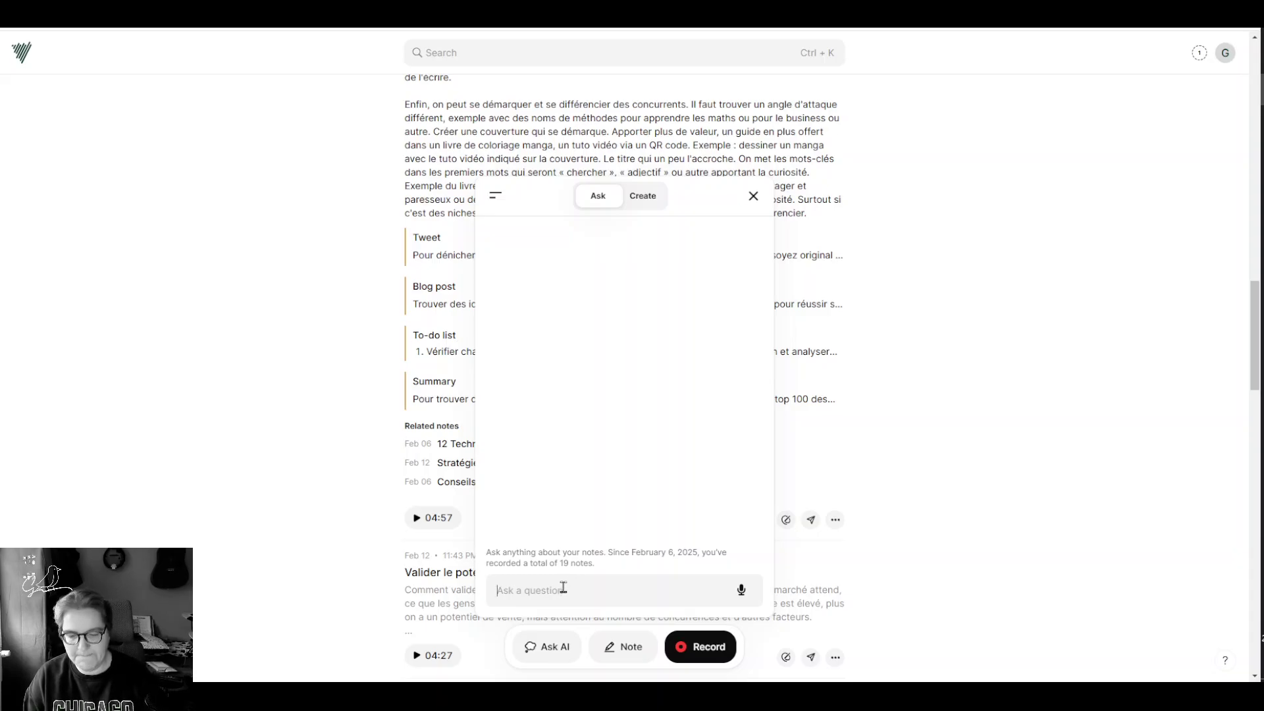
pyautogui.write('com')
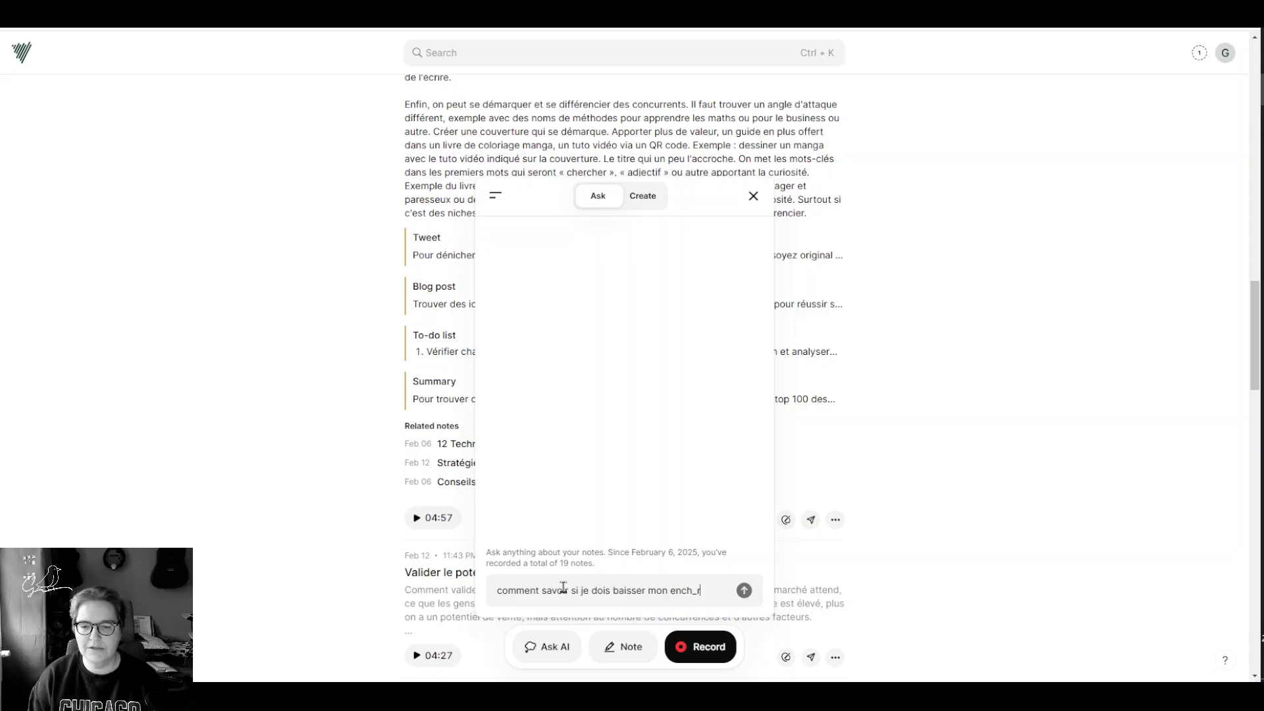
pyautogui.write('?')
pyautogui.hotkey('shift', 'Return')
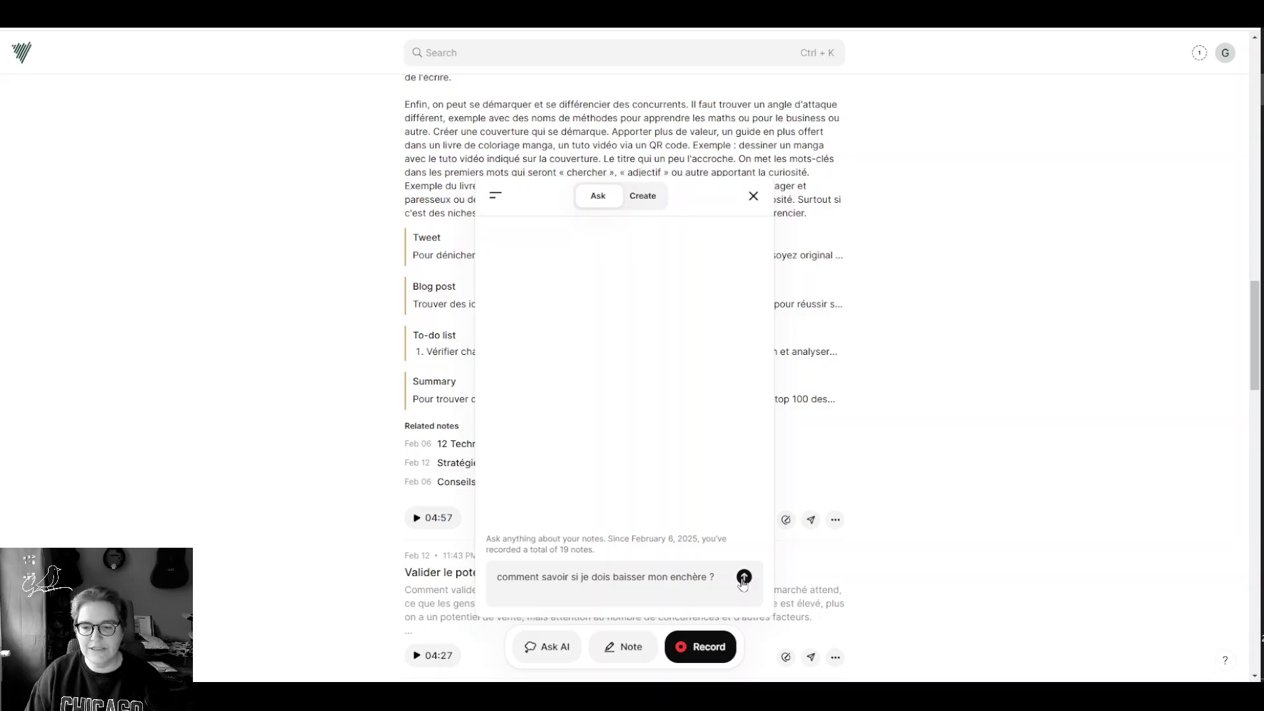
pyautogui.click(743, 577)
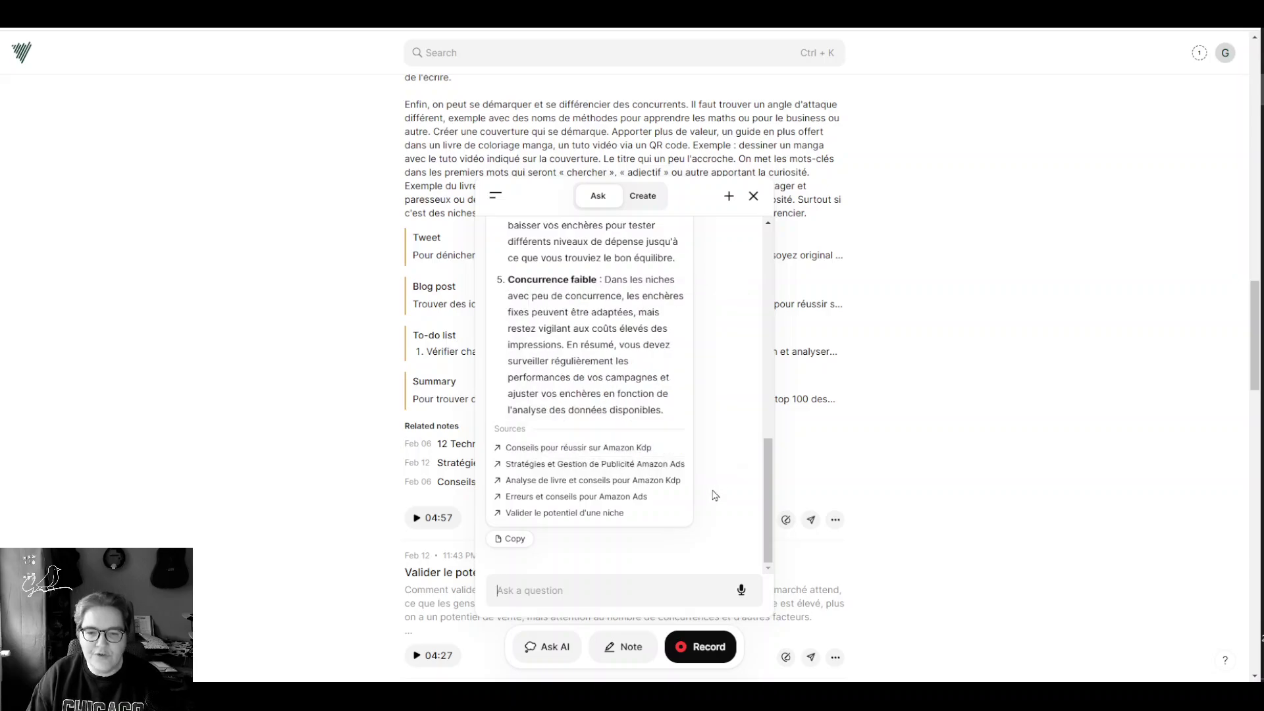
# Step: Scroll up and down through the assistant's answer about lowering the bid
pyautogui.scroll(10, 733, 500)
pyautogui.scroll(3, 729, 521)
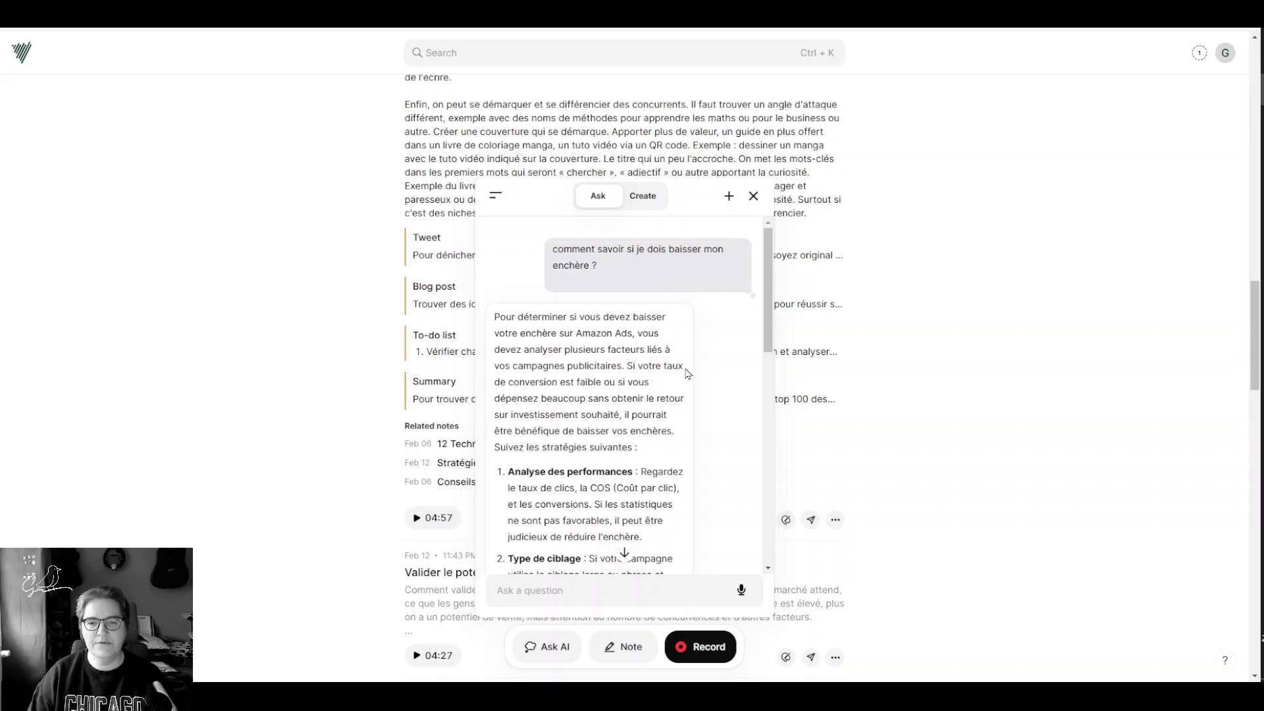
pyautogui.scroll(-1, 671, 370)
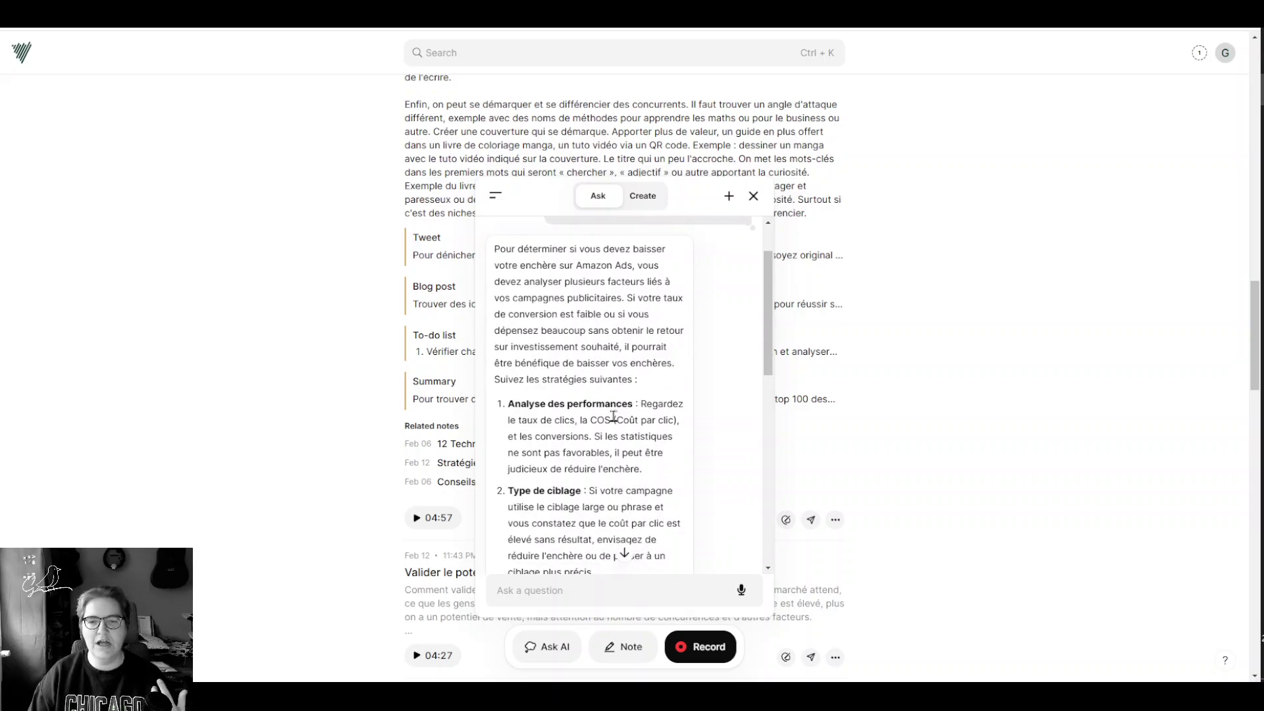
pyautogui.scroll(-5, 616, 404)
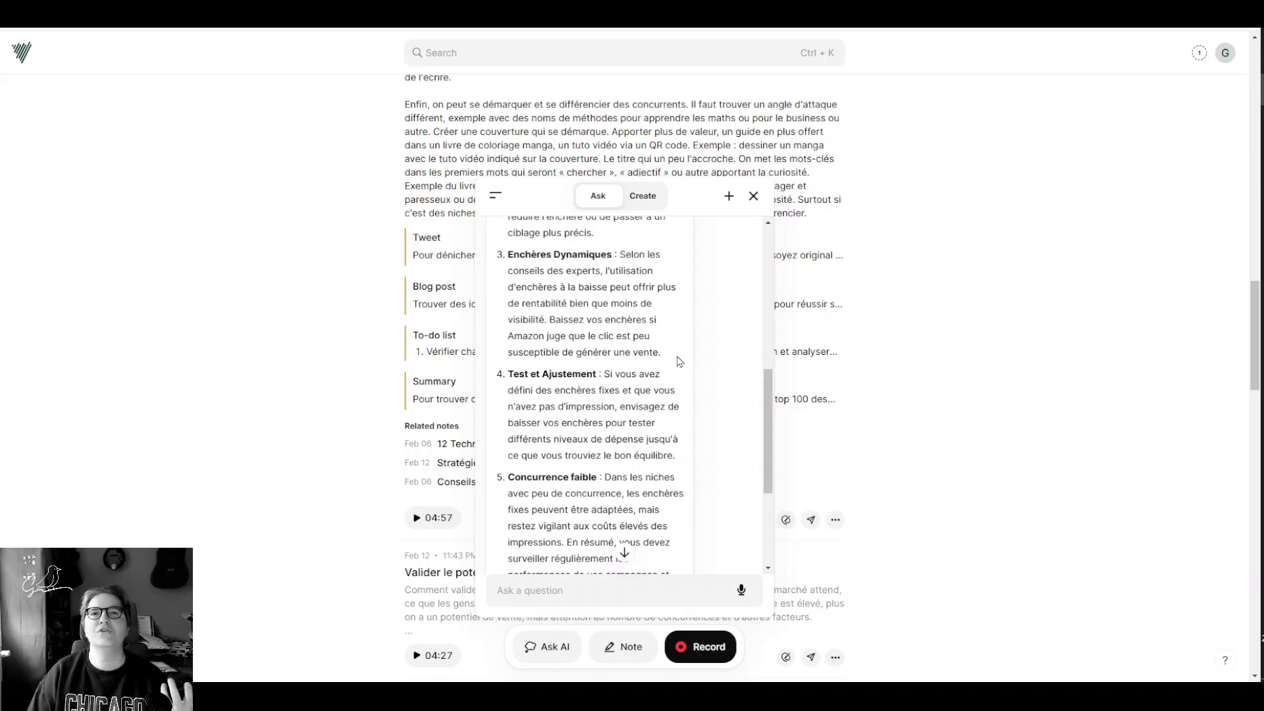
pyautogui.scroll(-2, 575, 372)
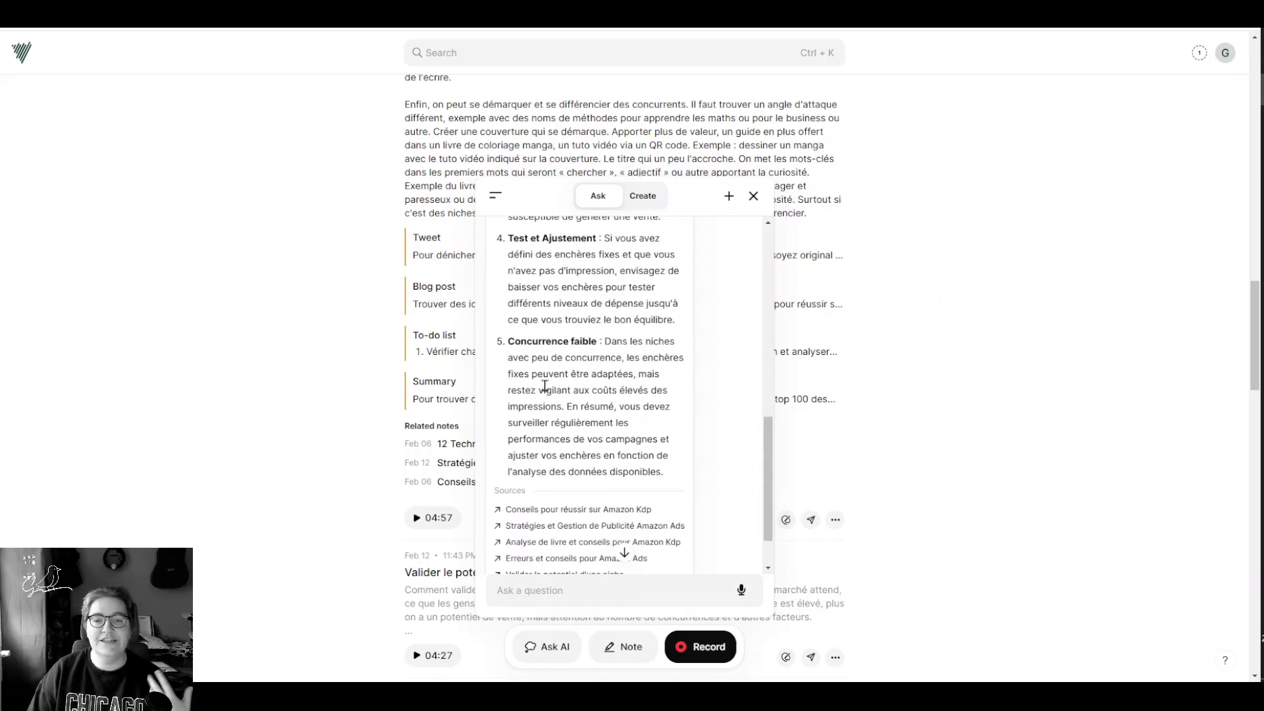
pyautogui.scroll(2, 572, 336)
pyautogui.scroll(-3, 566, 369)
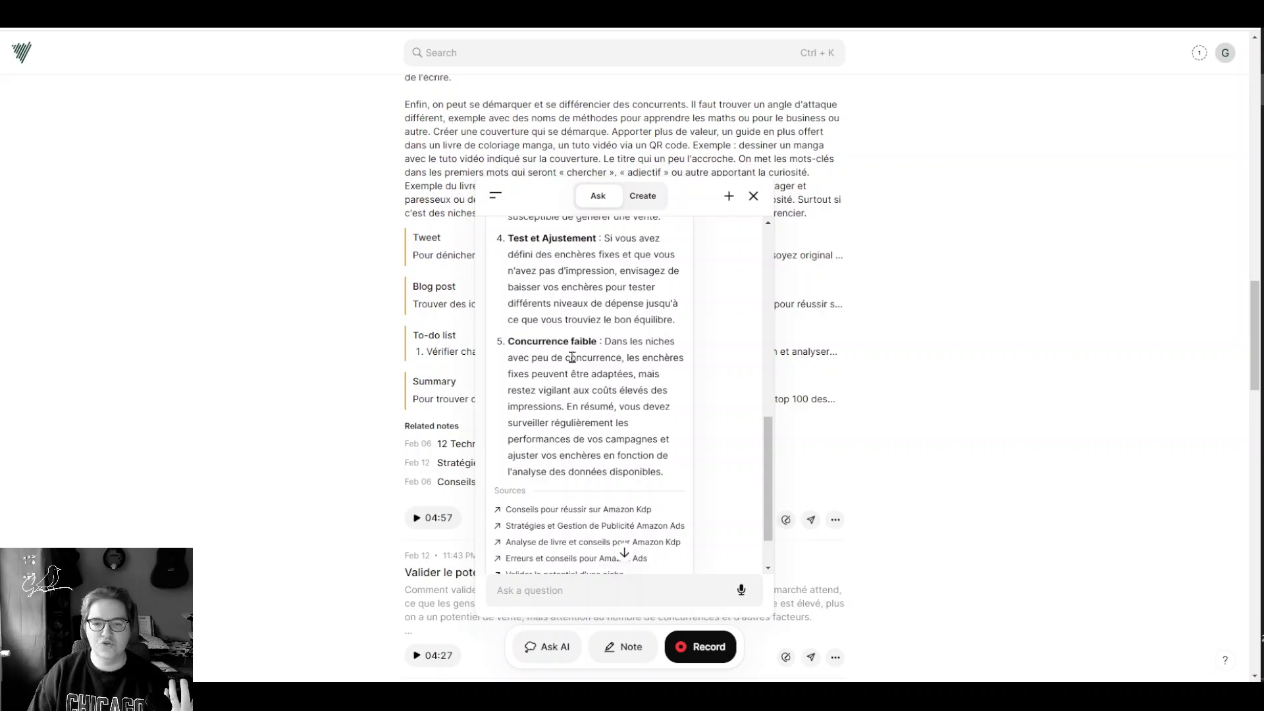
pyautogui.scroll(-2, 573, 376)
# Step: Preview the cited source notes, then show the Create tab's output types
pyautogui.moveTo(582, 455)
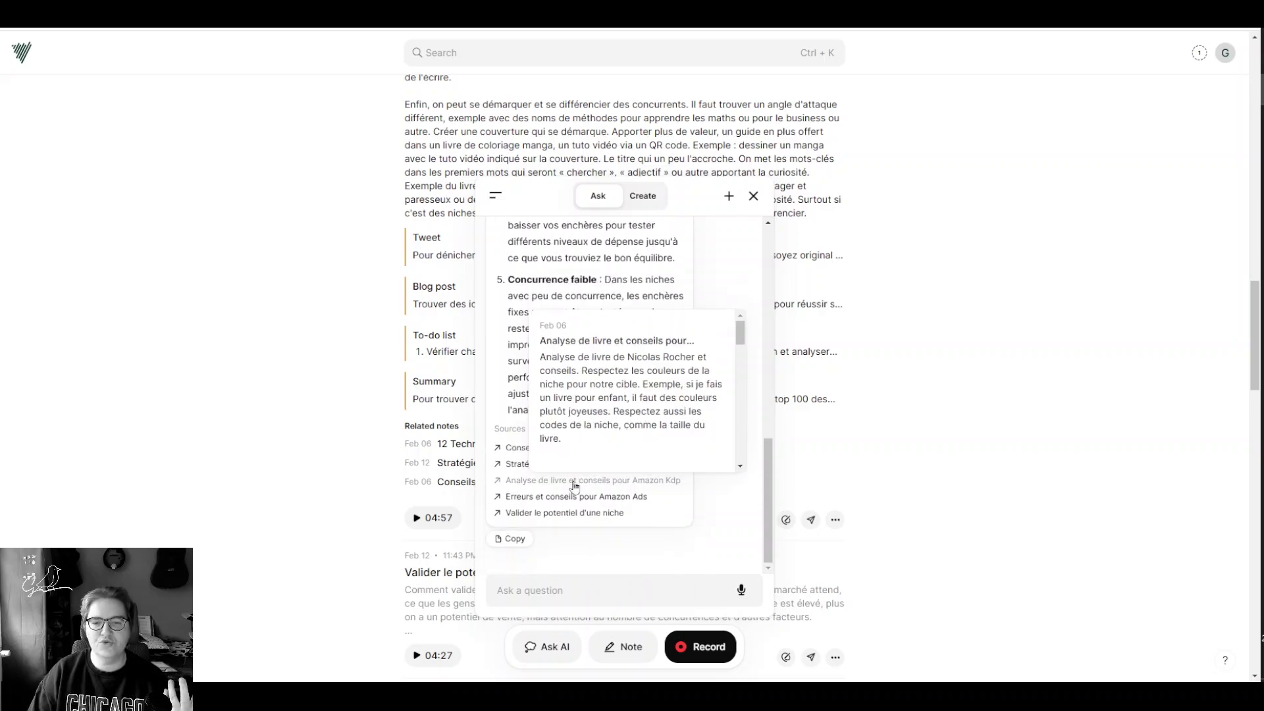
pyautogui.moveTo(567, 515)
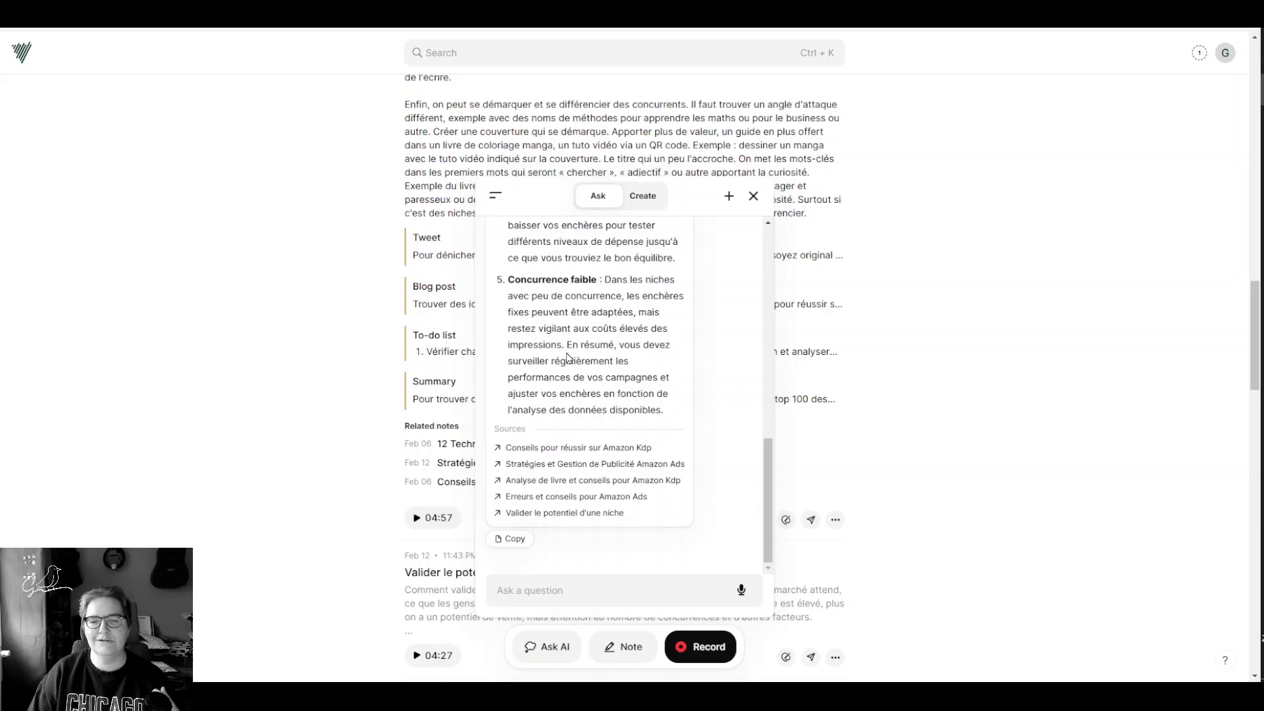
pyautogui.scroll(10, 568, 358)
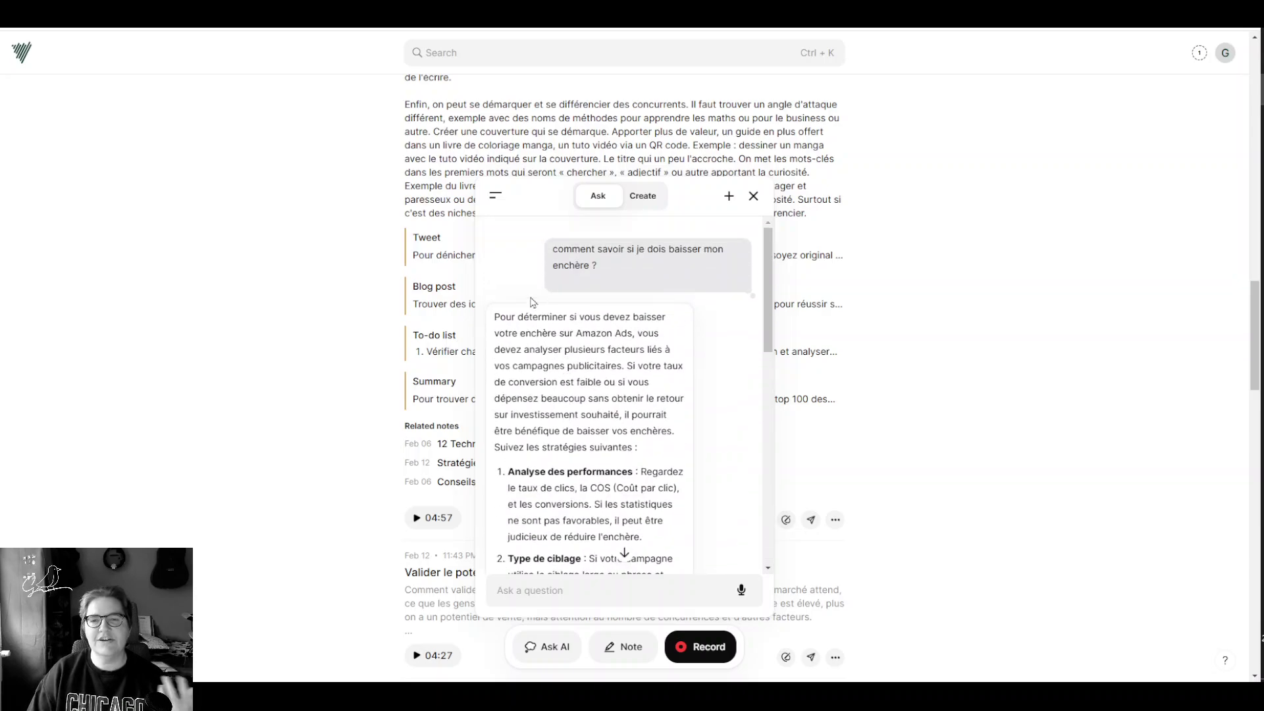
pyautogui.click(643, 196)
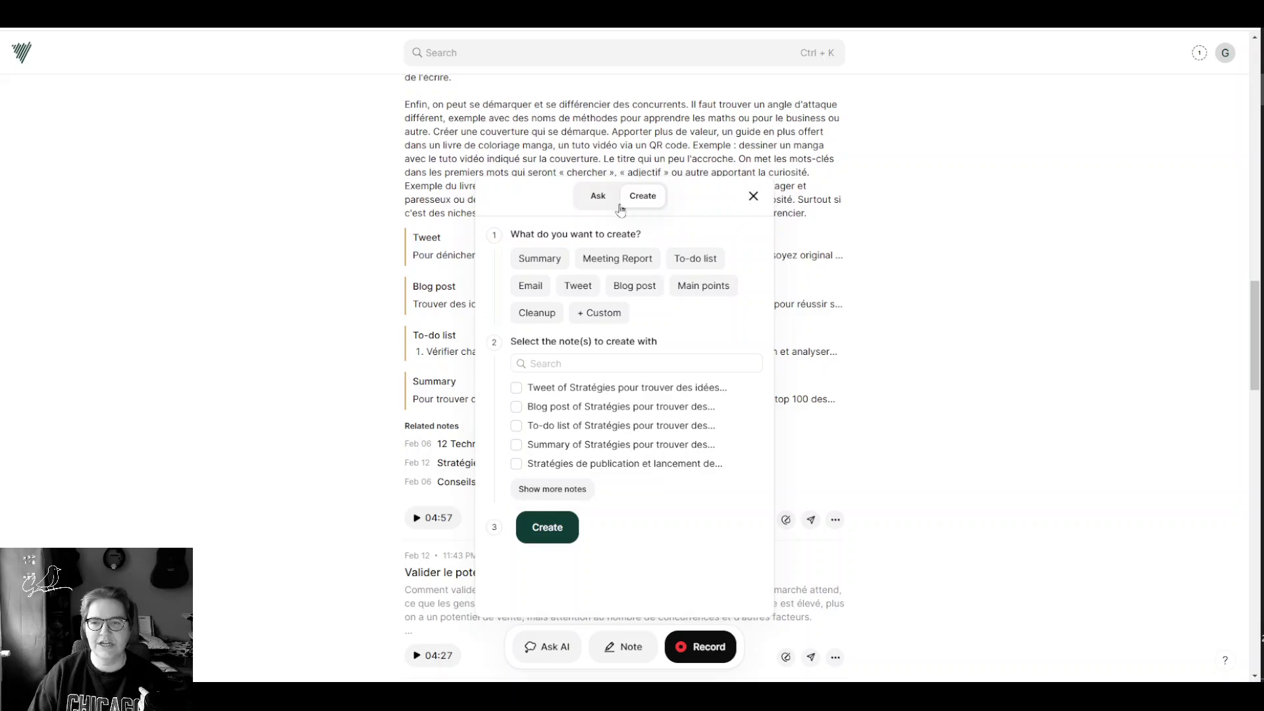
# Step: Start a new empty Ask chat, confirming the bidding chat remains in History
pyautogui.click(582, 198)
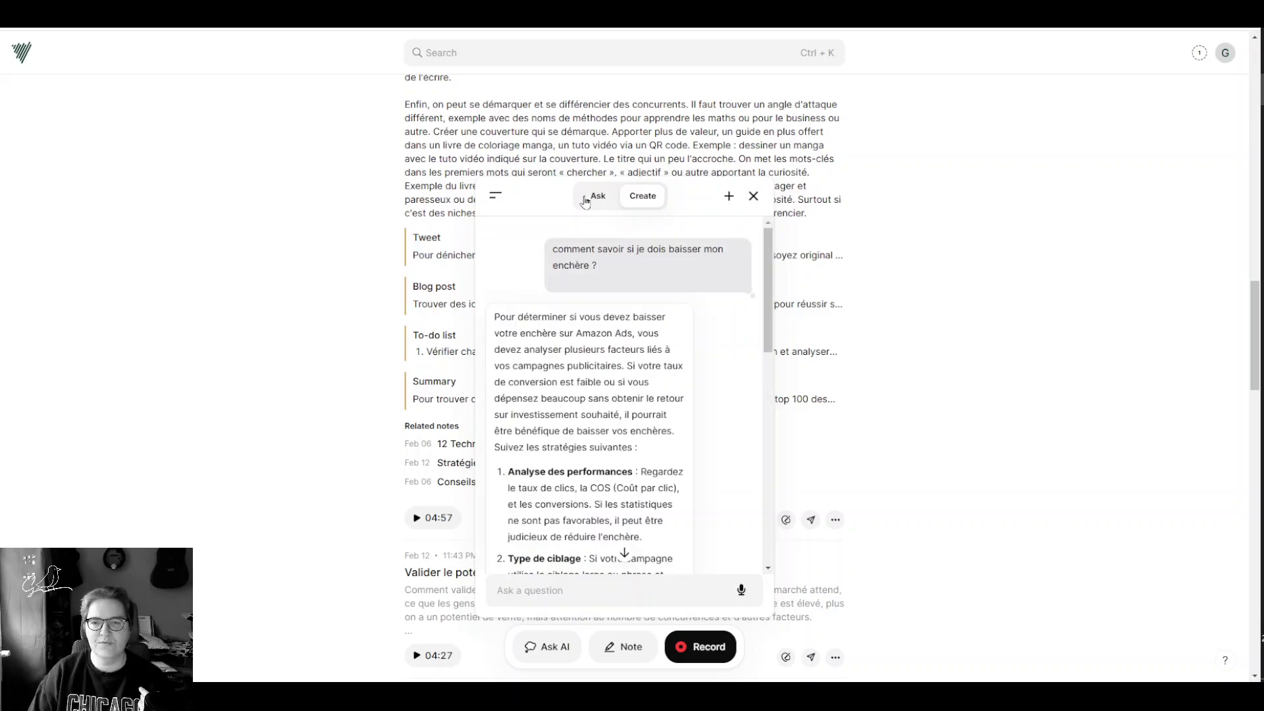
pyautogui.click(729, 199)
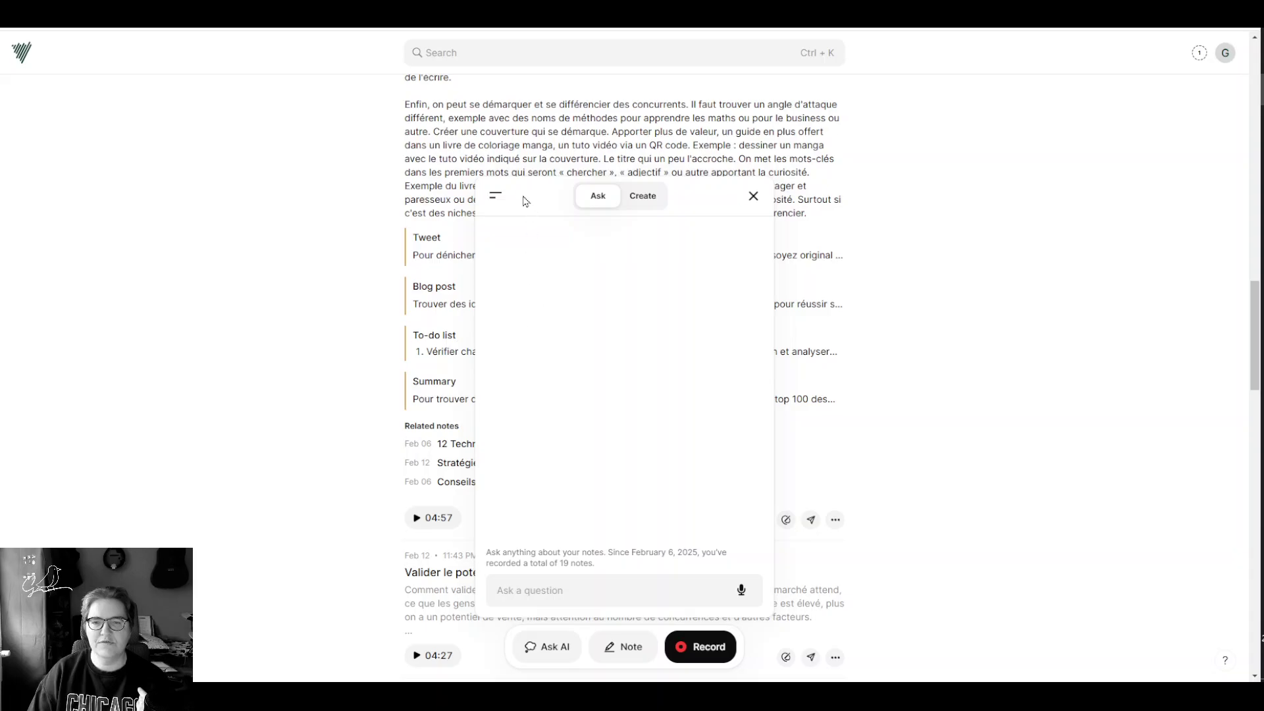
pyautogui.click(496, 194)
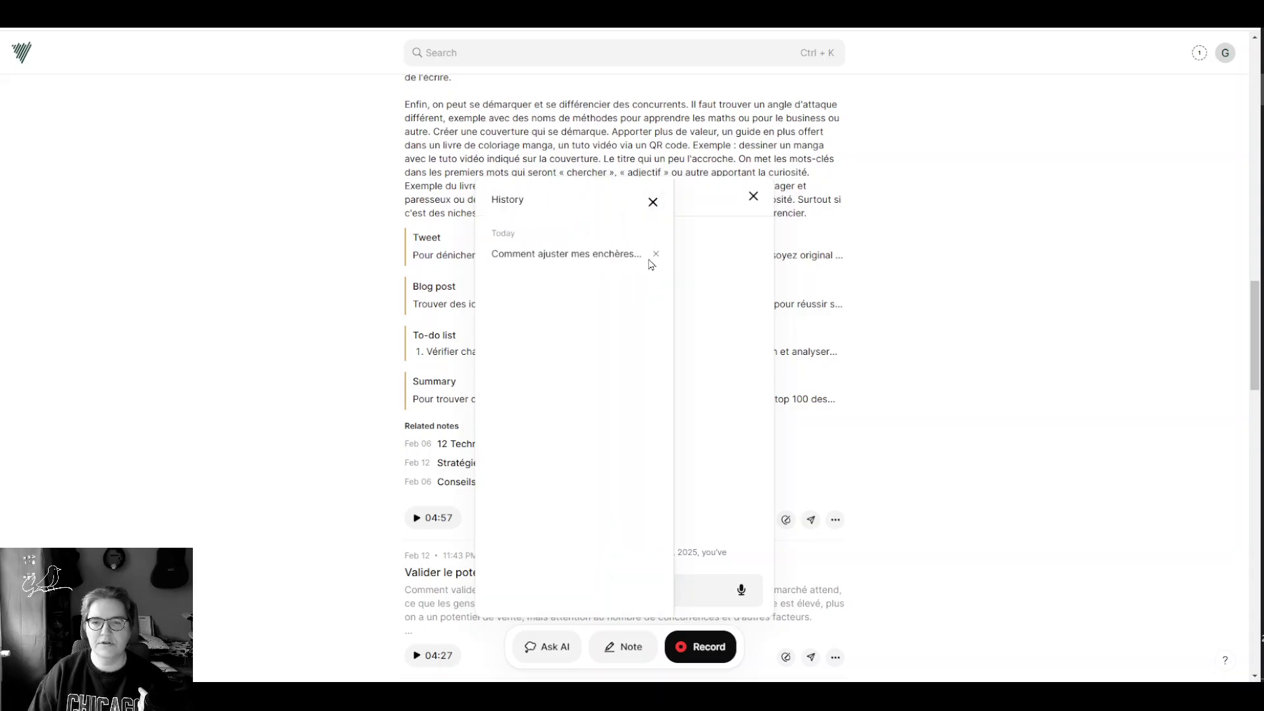
pyautogui.click(652, 200)
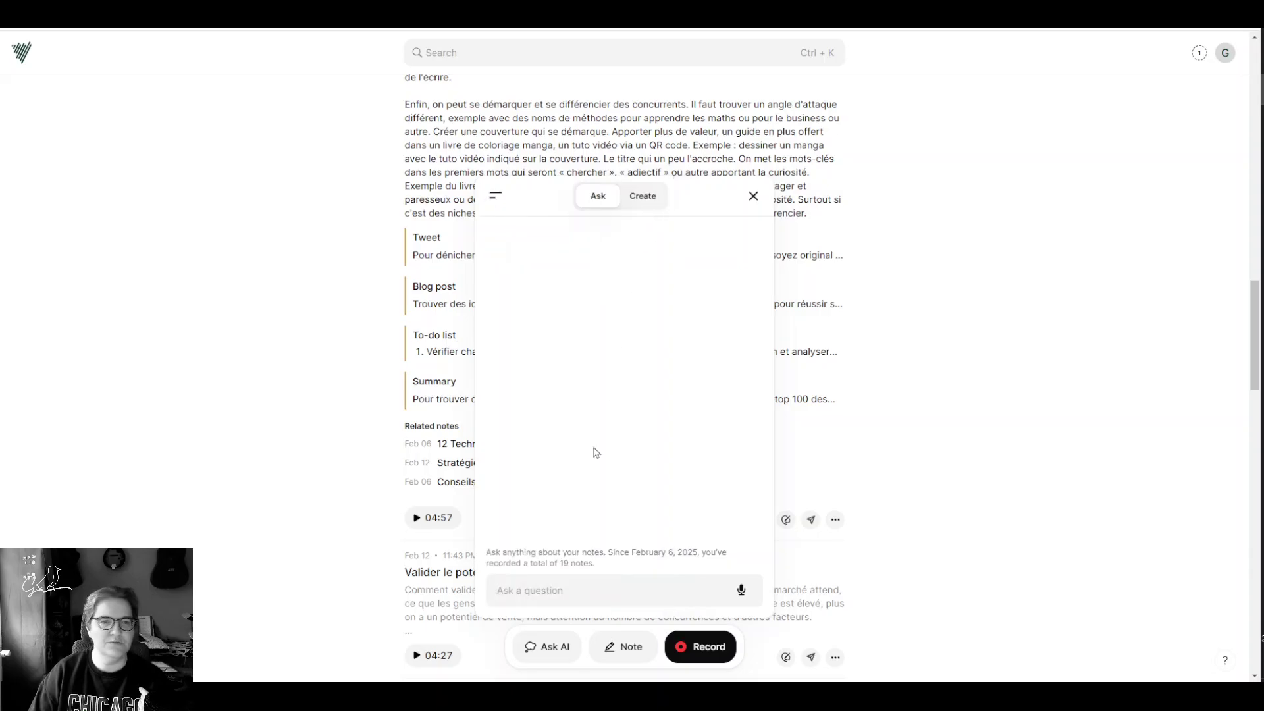
pyautogui.click(571, 594)
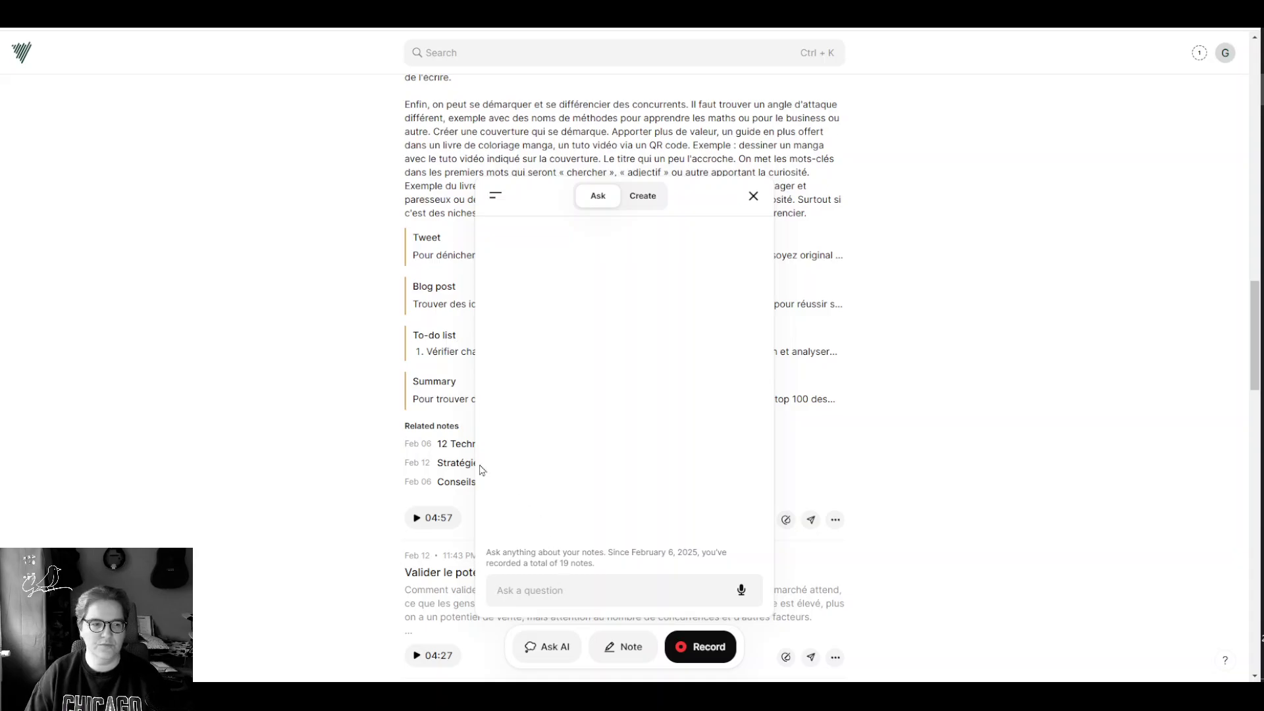
# Step: Scroll down through the notes list
pyautogui.scroll(-12, 287, 377)
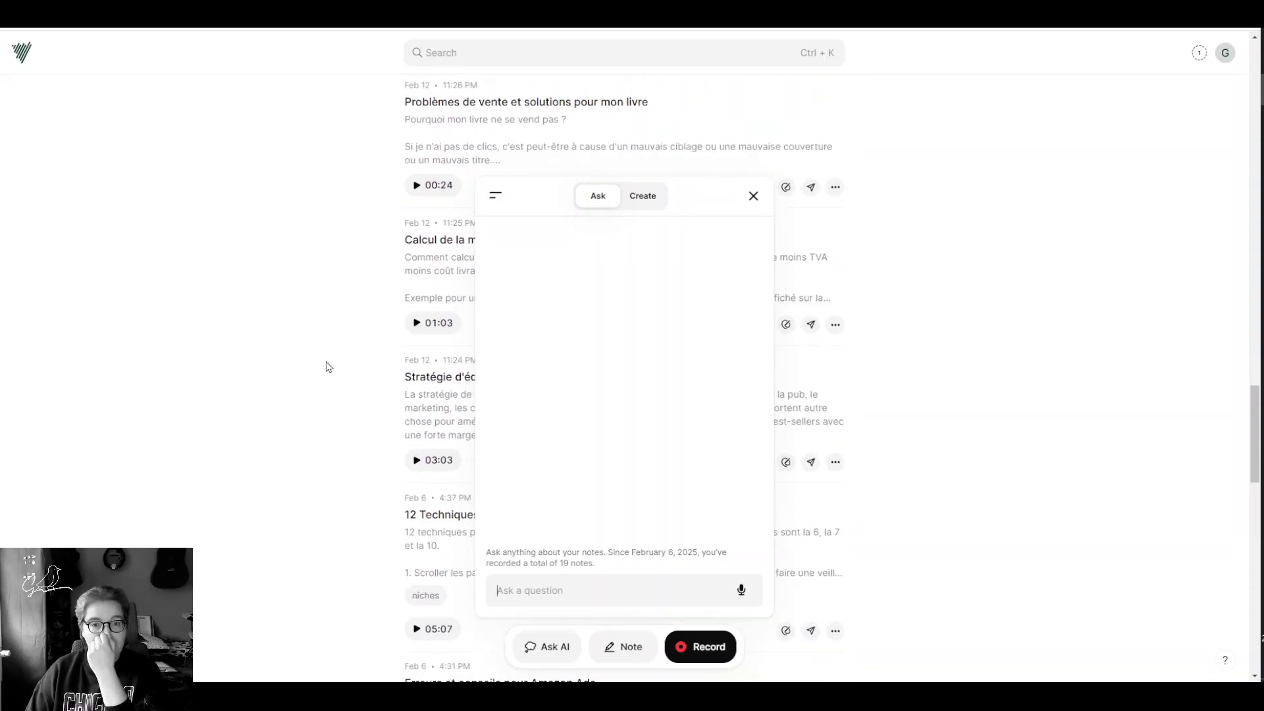
pyautogui.scroll(-2, 362, 316)
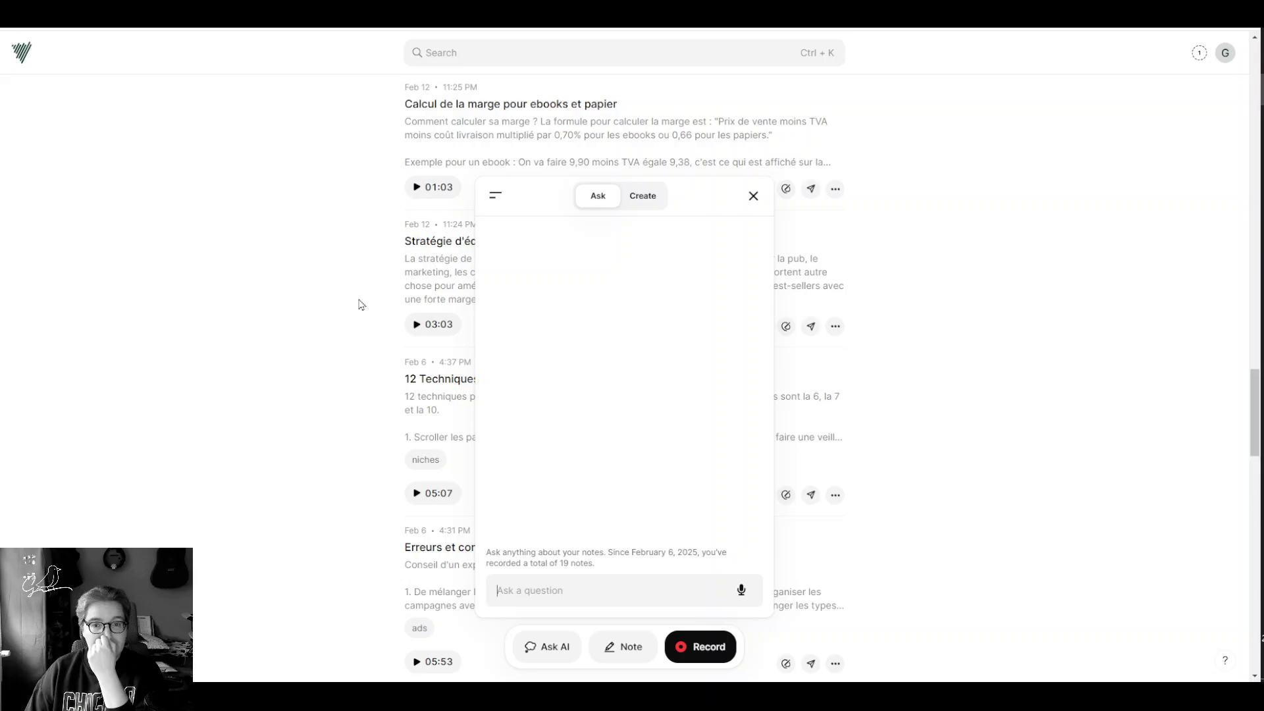
pyautogui.scroll(-2, 362, 305)
pyautogui.scroll(-2, 361, 305)
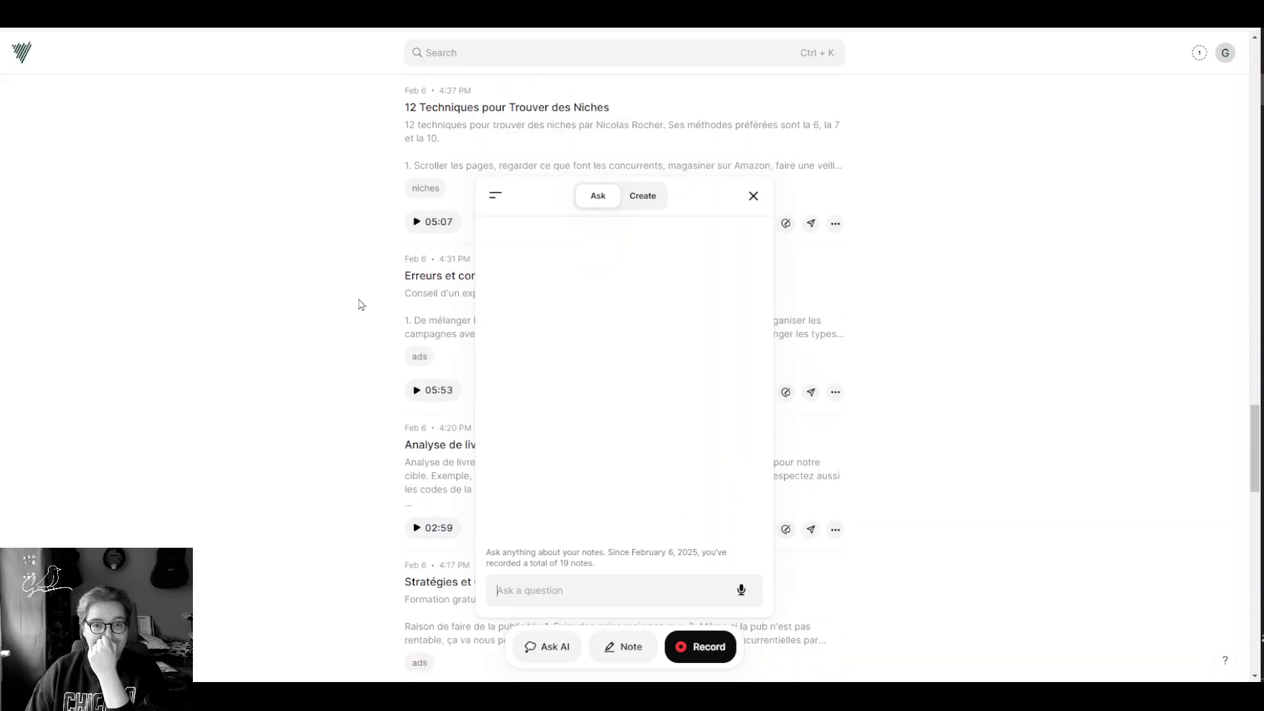
pyautogui.scroll(-2, 361, 304)
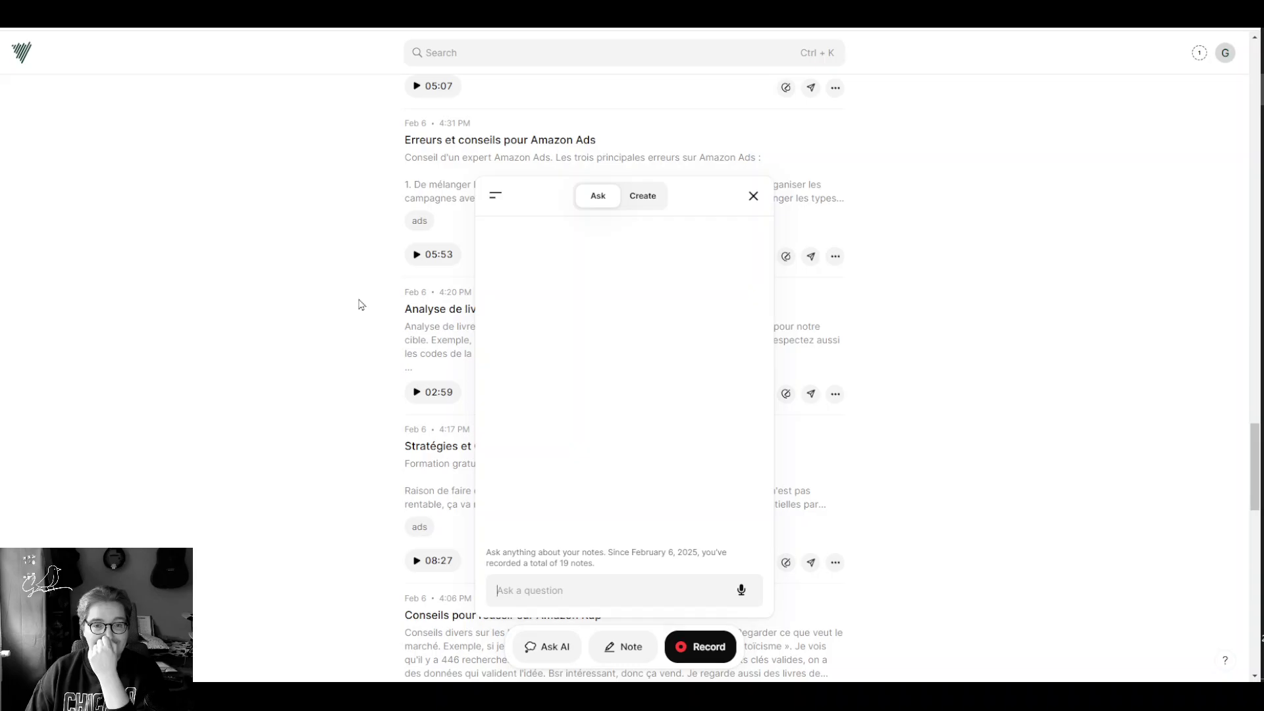
pyautogui.scroll(-3, 362, 304)
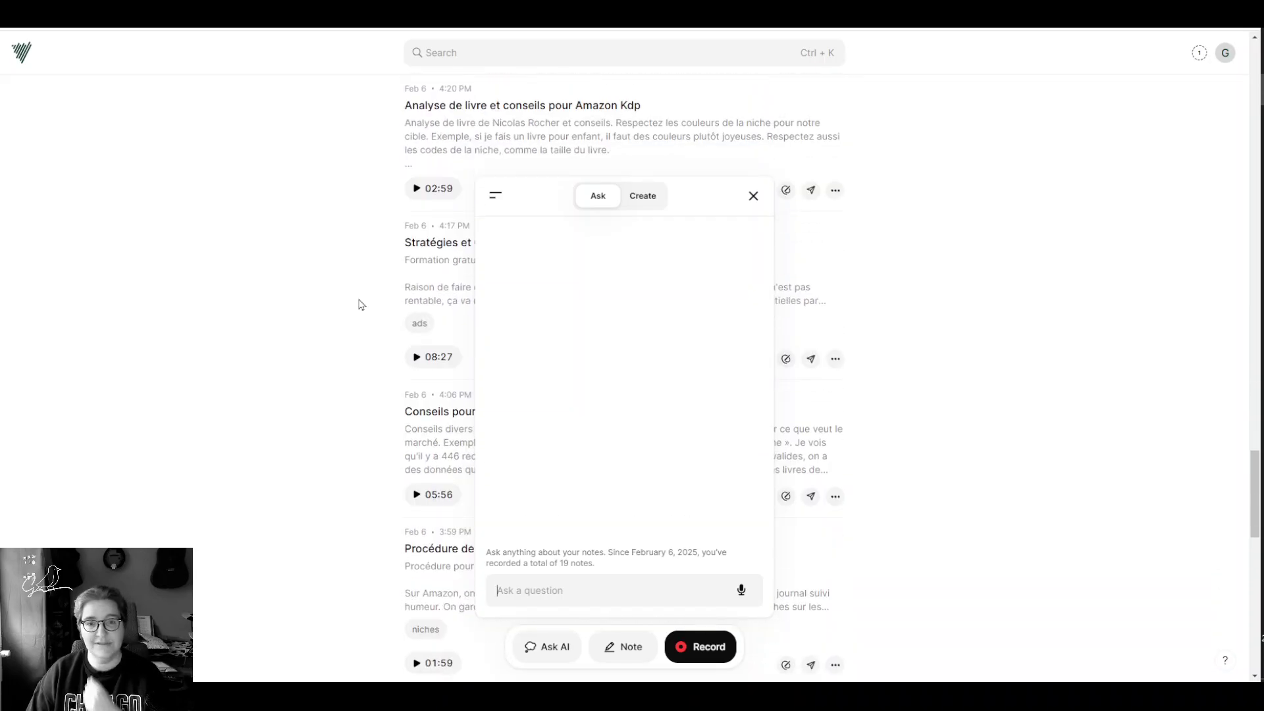
pyautogui.scroll(-5, 356, 285)
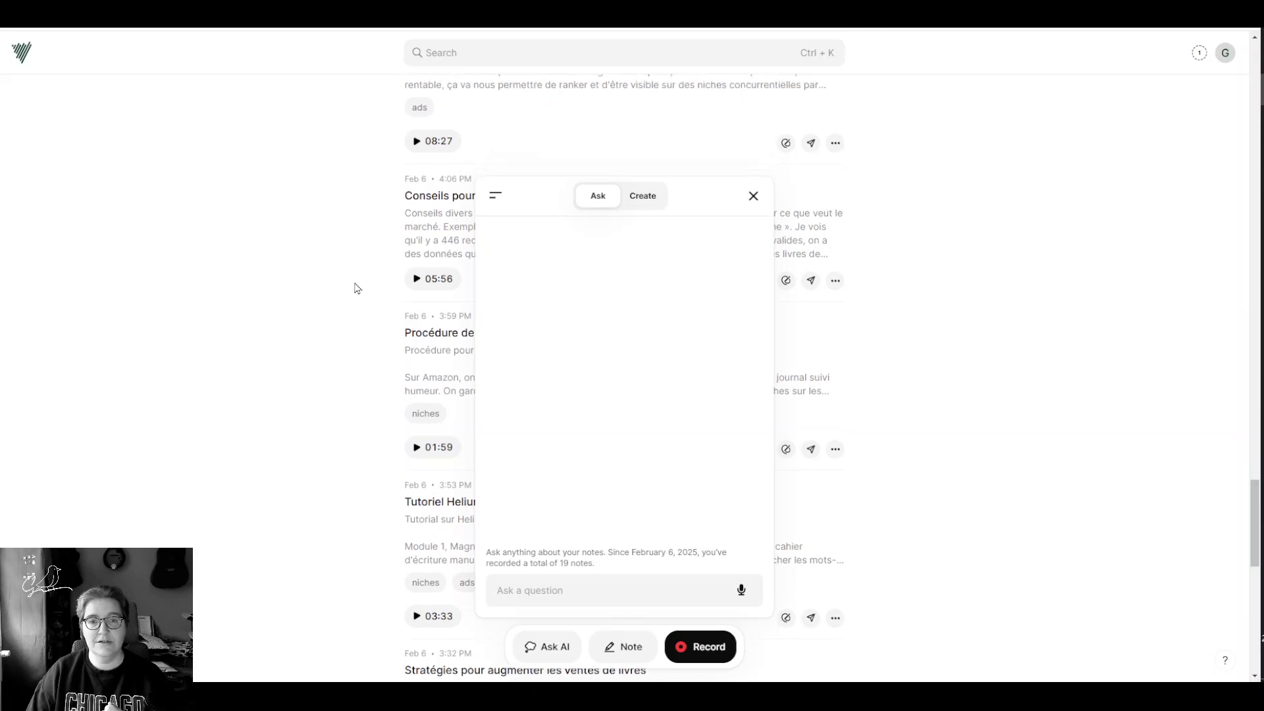
# Step: Ask the AI 'quel est le meilleur conseil pour réussir sur amazon kdp ?'
pyautogui.scroll(1, 362, 293)
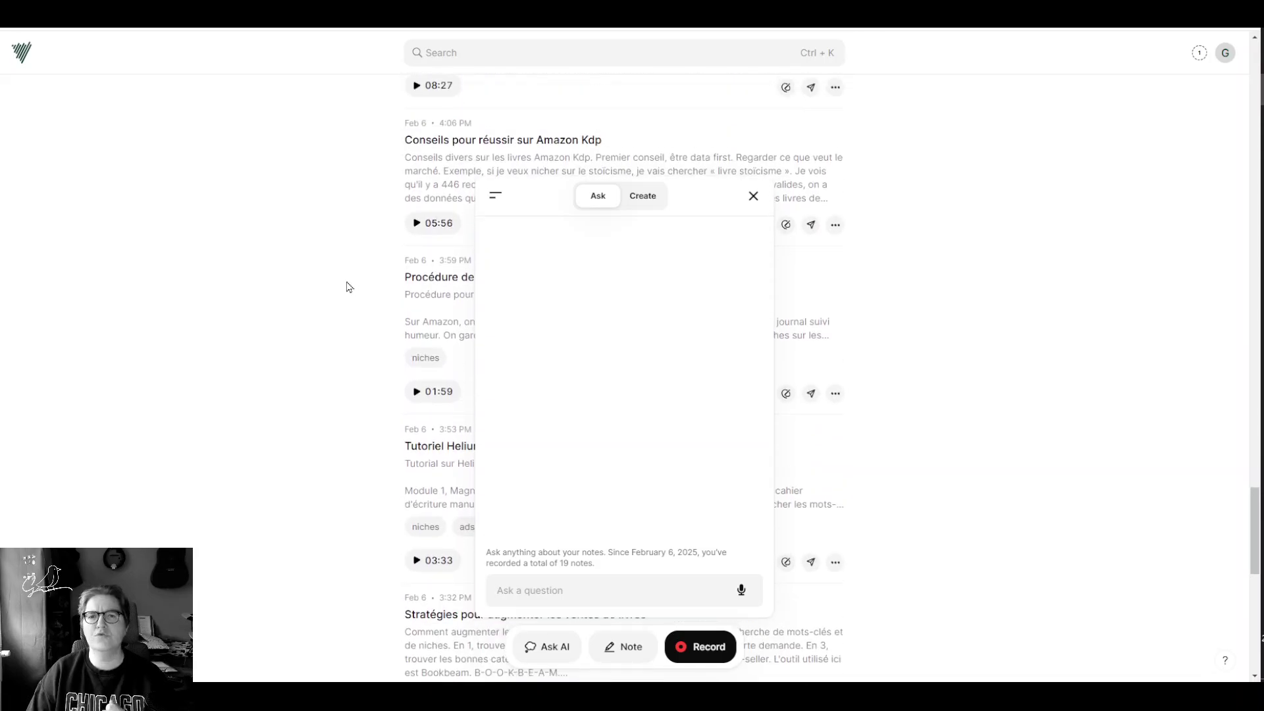
pyautogui.scroll(-3, 349, 286)
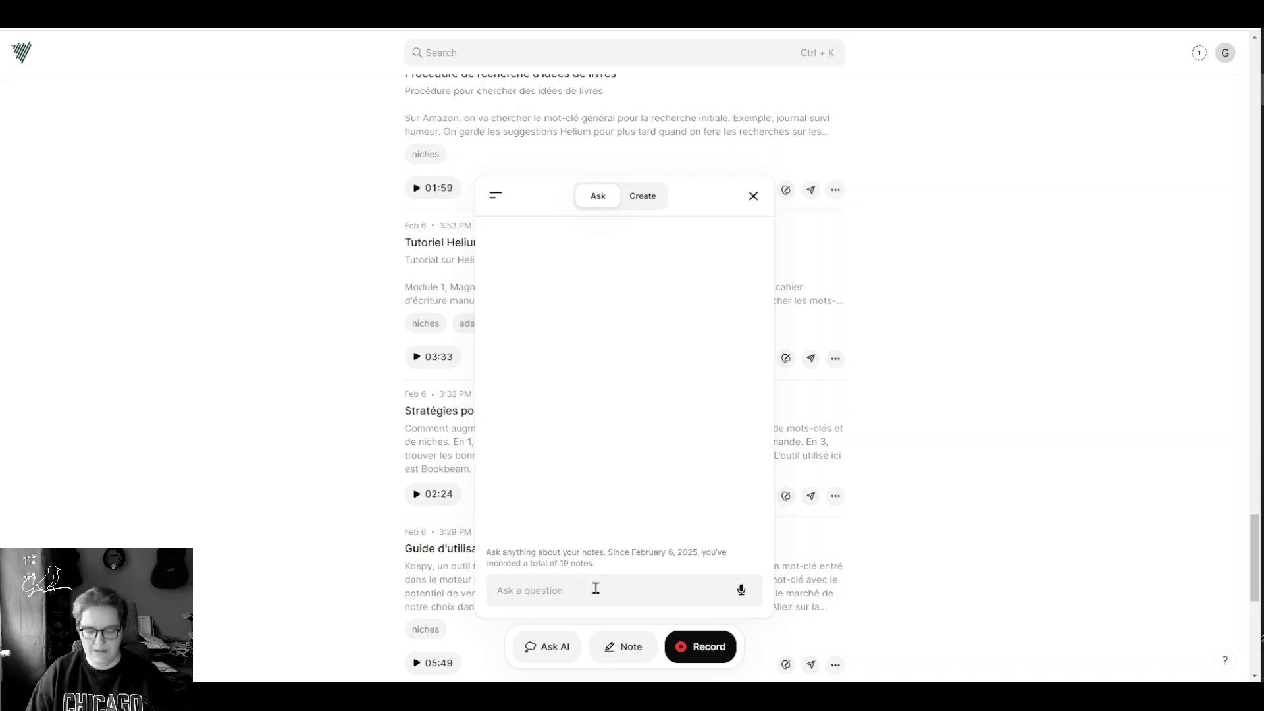
pyautogui.write('quel est le mei')
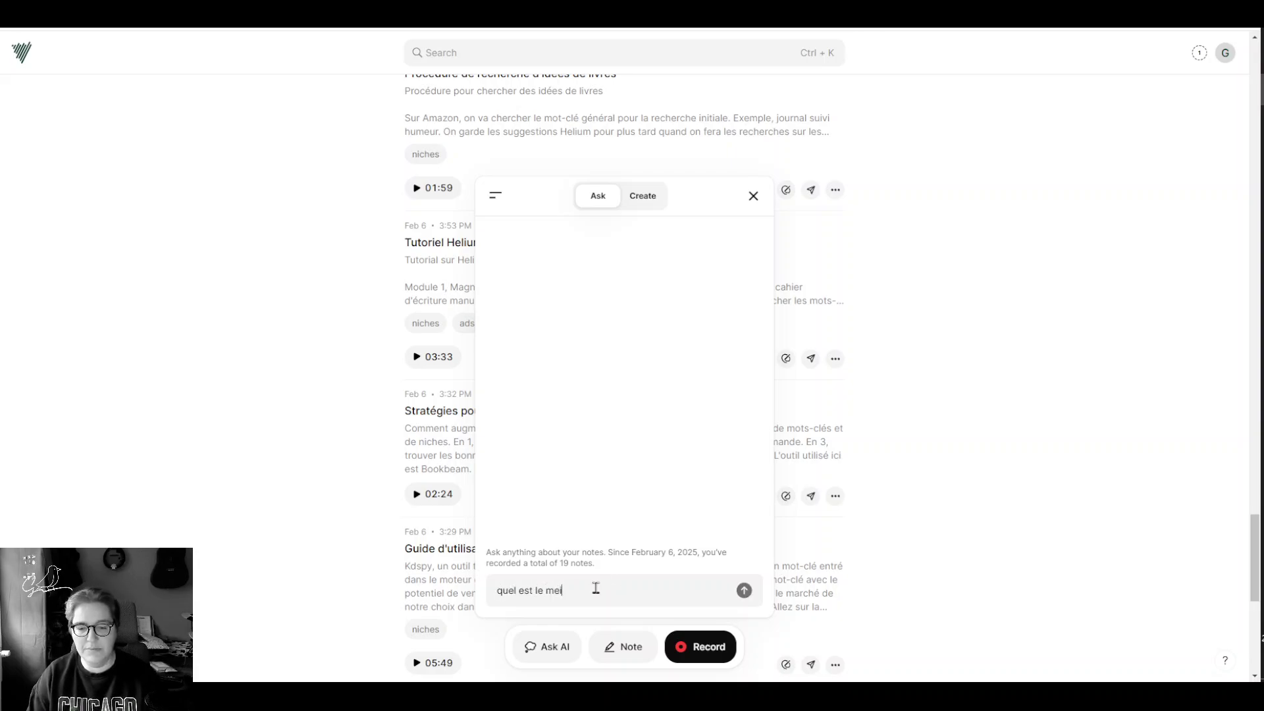
pyautogui.write('lleur conseil po')
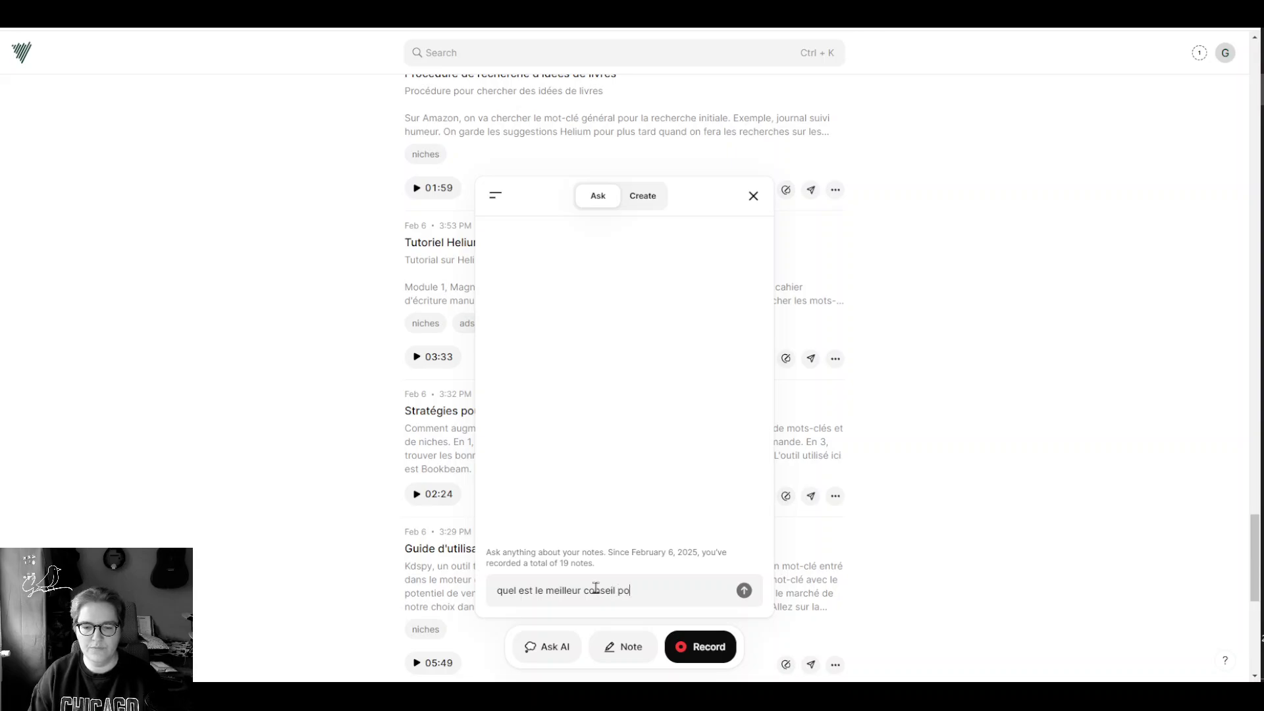
pyautogui.write('ur réussir sur amazo')
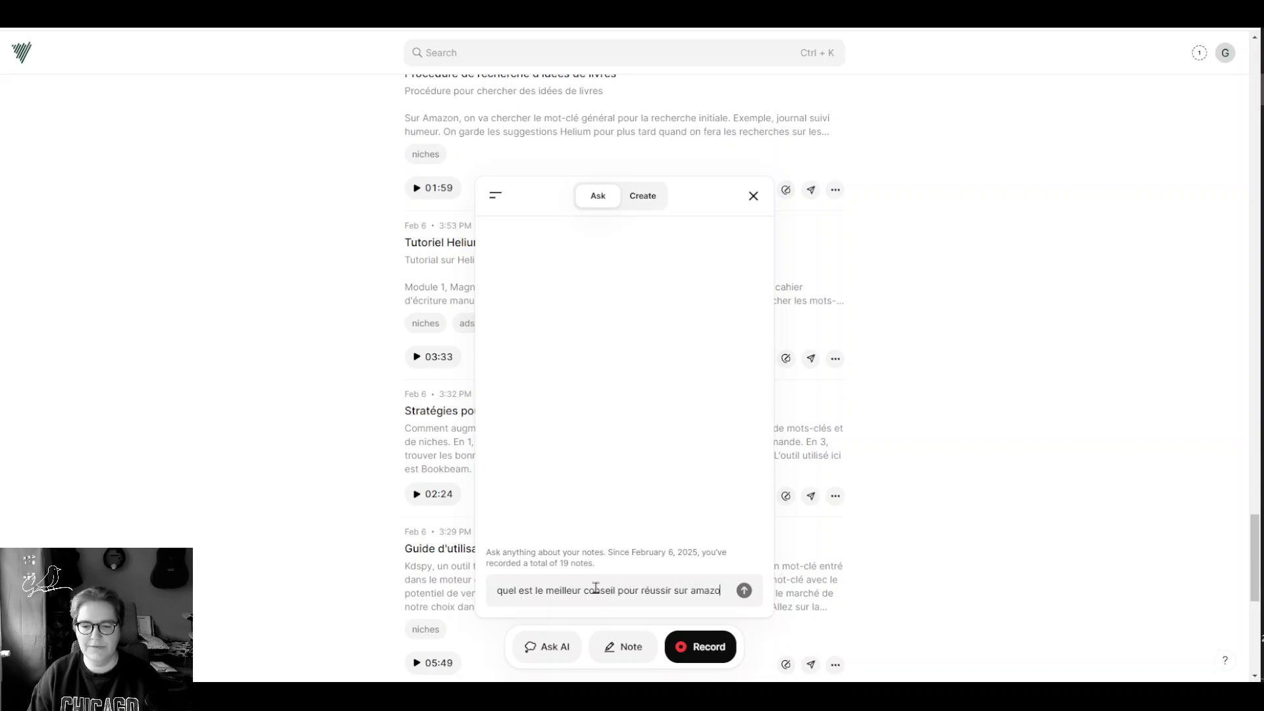
pyautogui.write('n kdp ?')
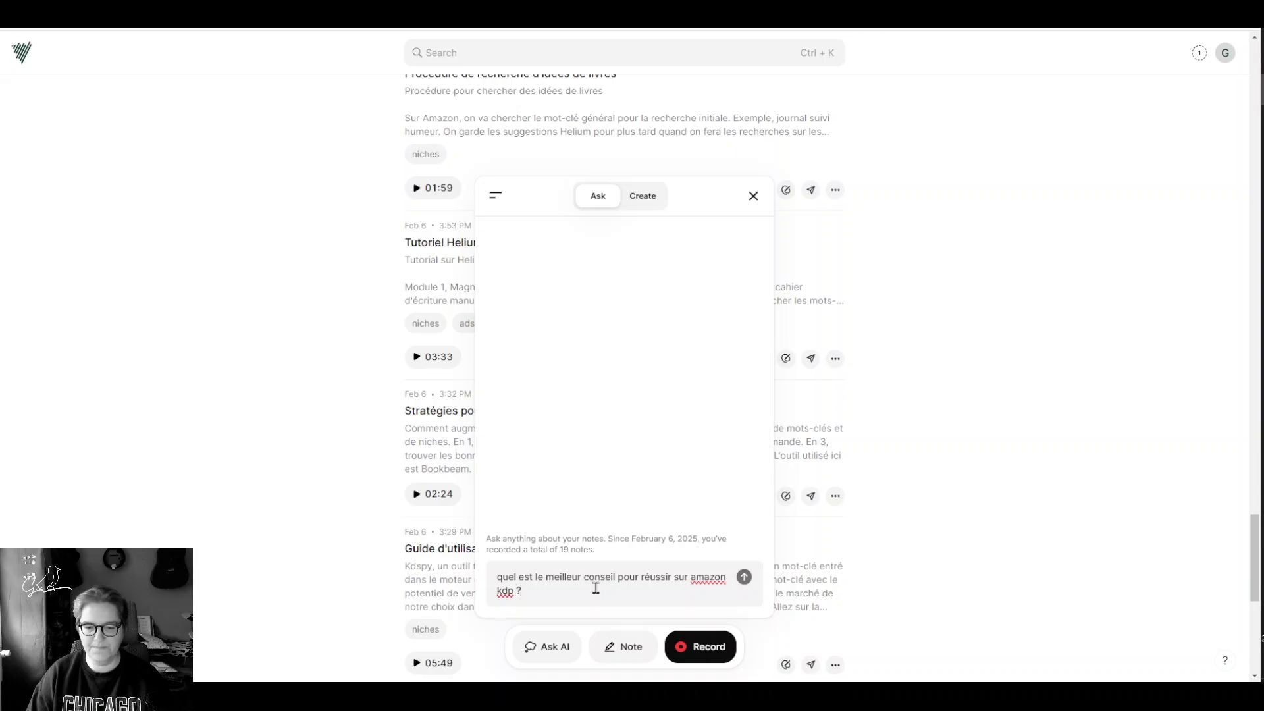
pyautogui.click(745, 564)
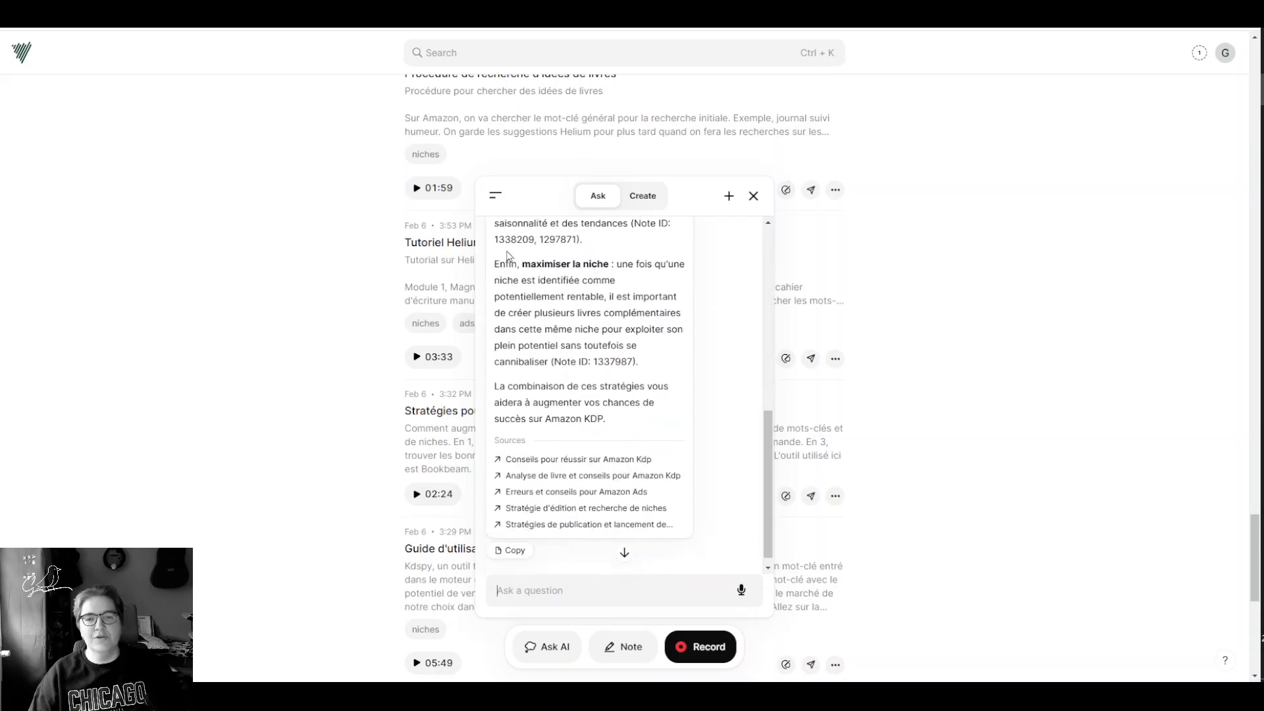
# Step: Highlight the data-first advice in the KDP answer, then clear the selection
pyautogui.scroll(10, 571, 361)
pyautogui.scroll(3, 552, 366)
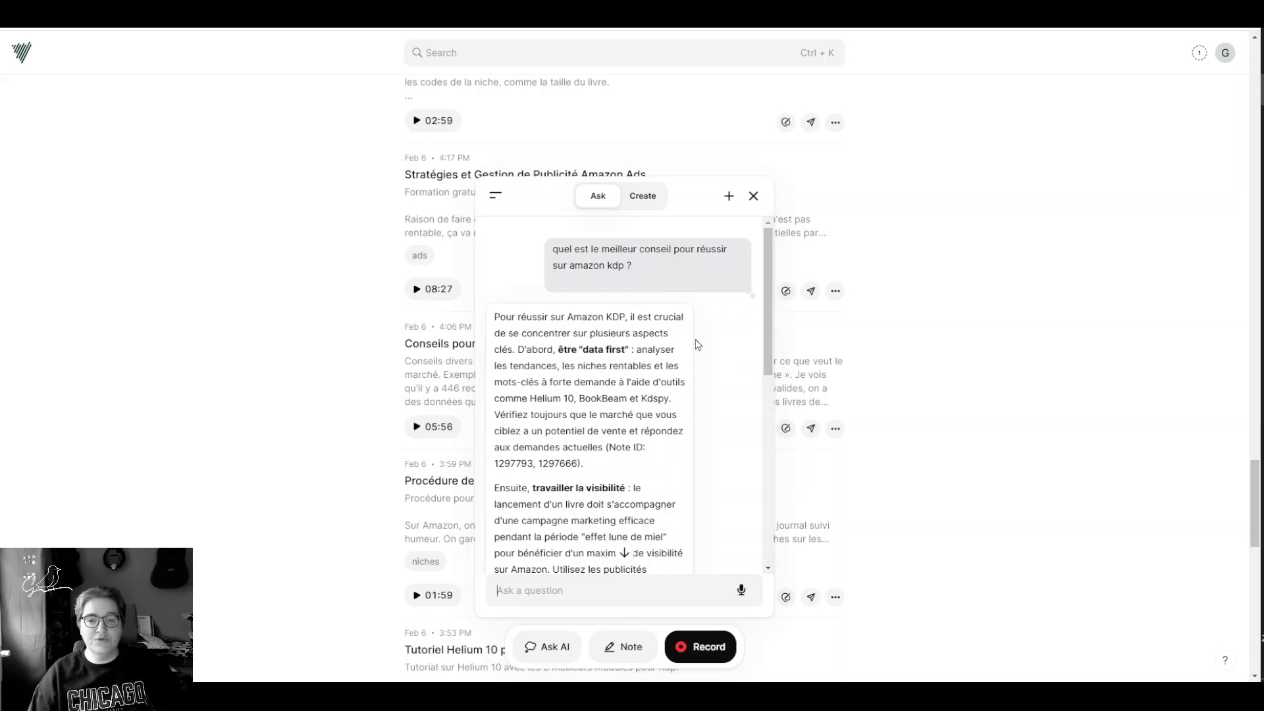
pyautogui.moveTo(517, 350); pyautogui.dragTo(636, 349)
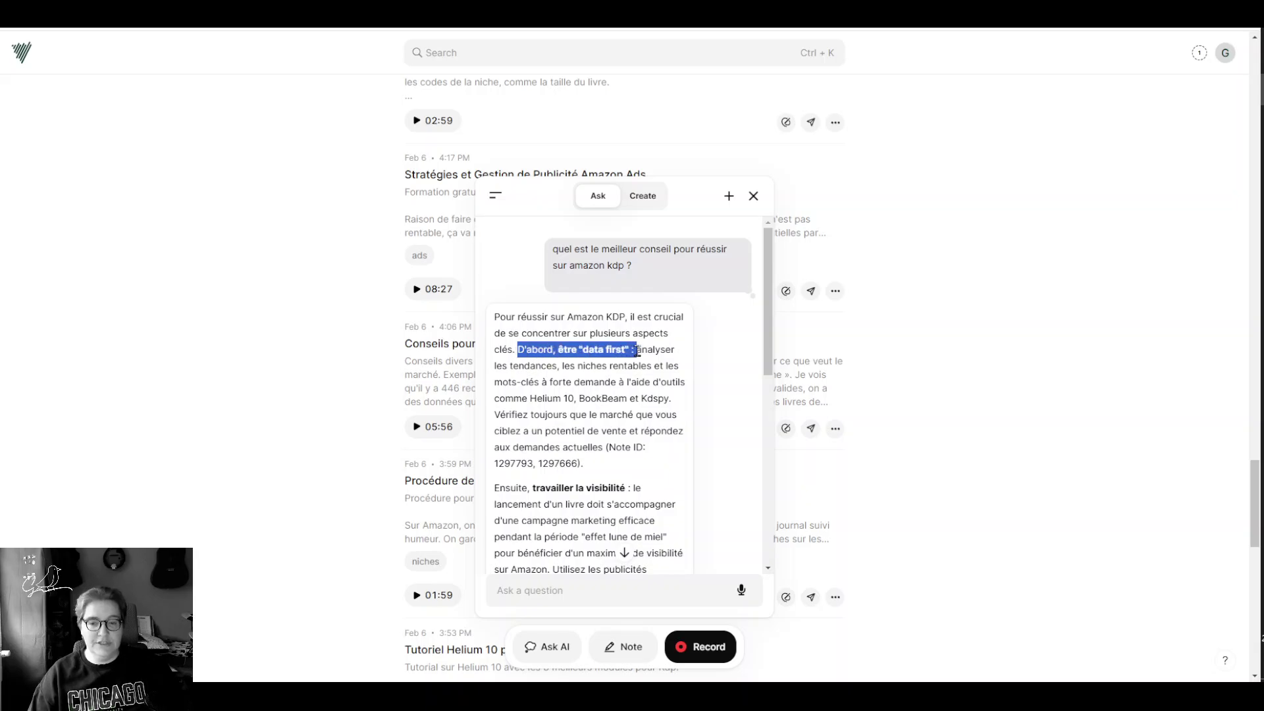
pyautogui.click(561, 382)
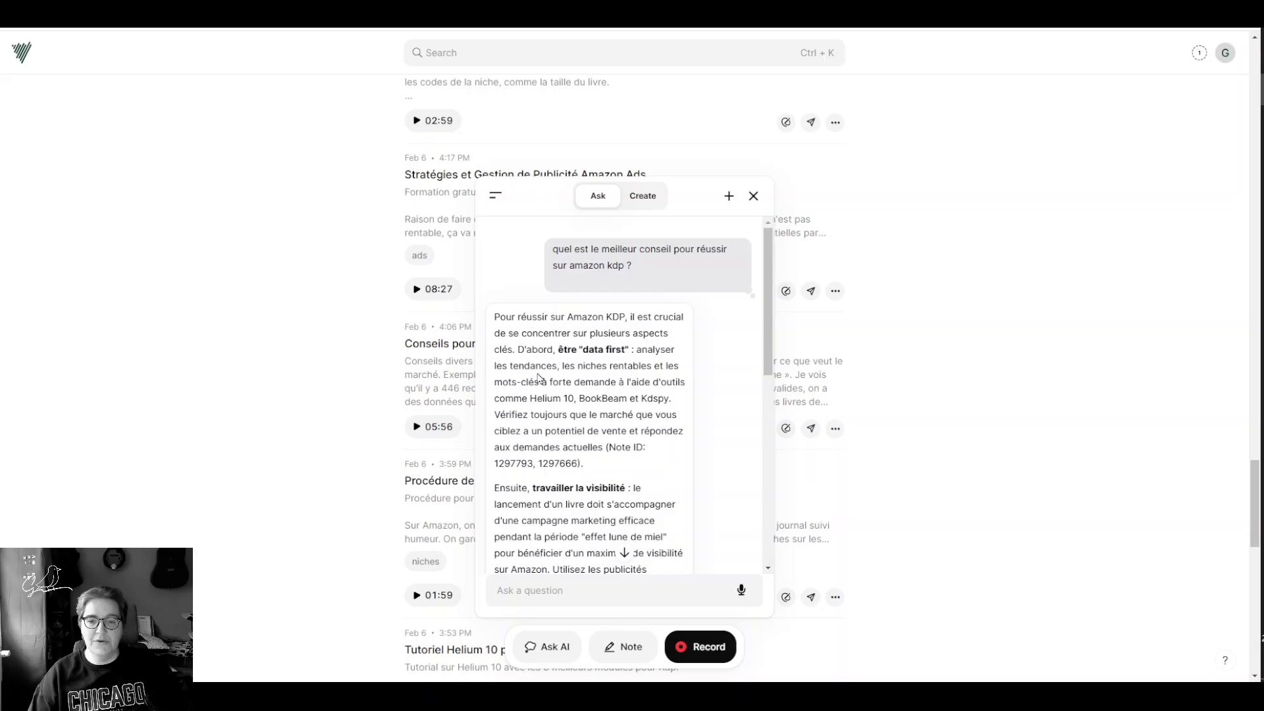
# Step: Scroll through the answer and its cited sources, then close the Ask panel
pyautogui.scroll(-5, 553, 370)
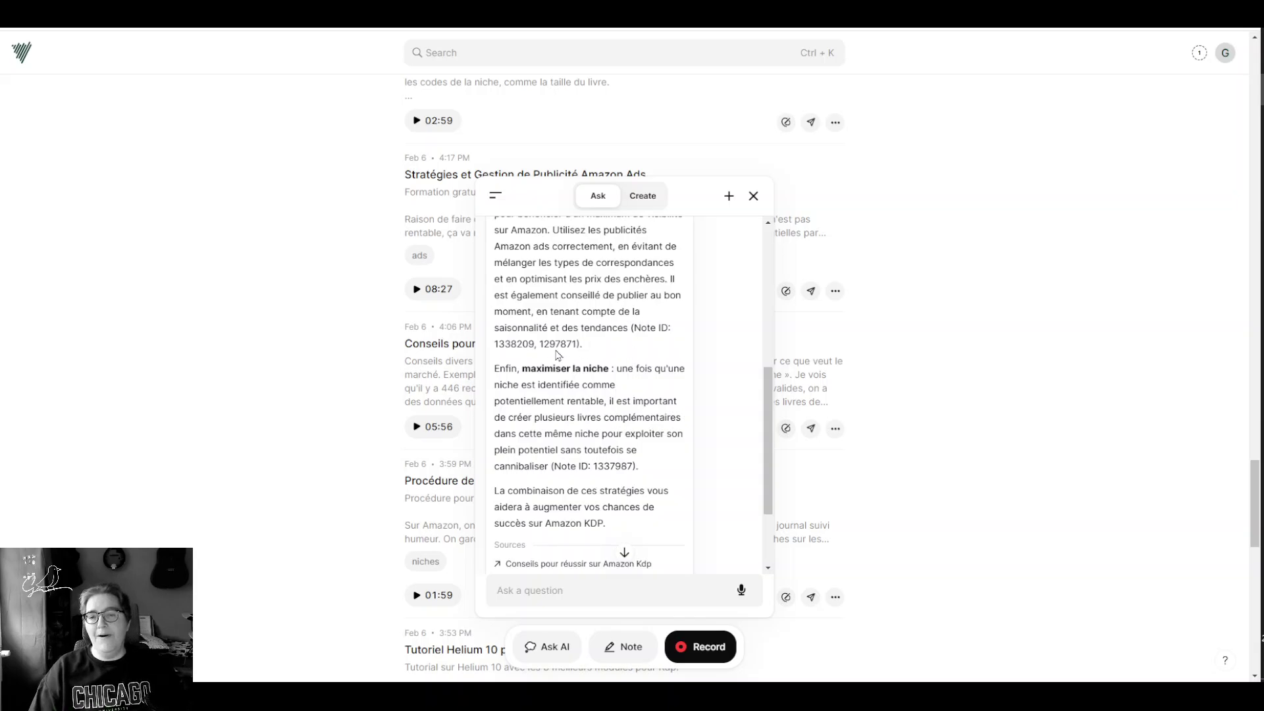
pyautogui.scroll(-3, 558, 344)
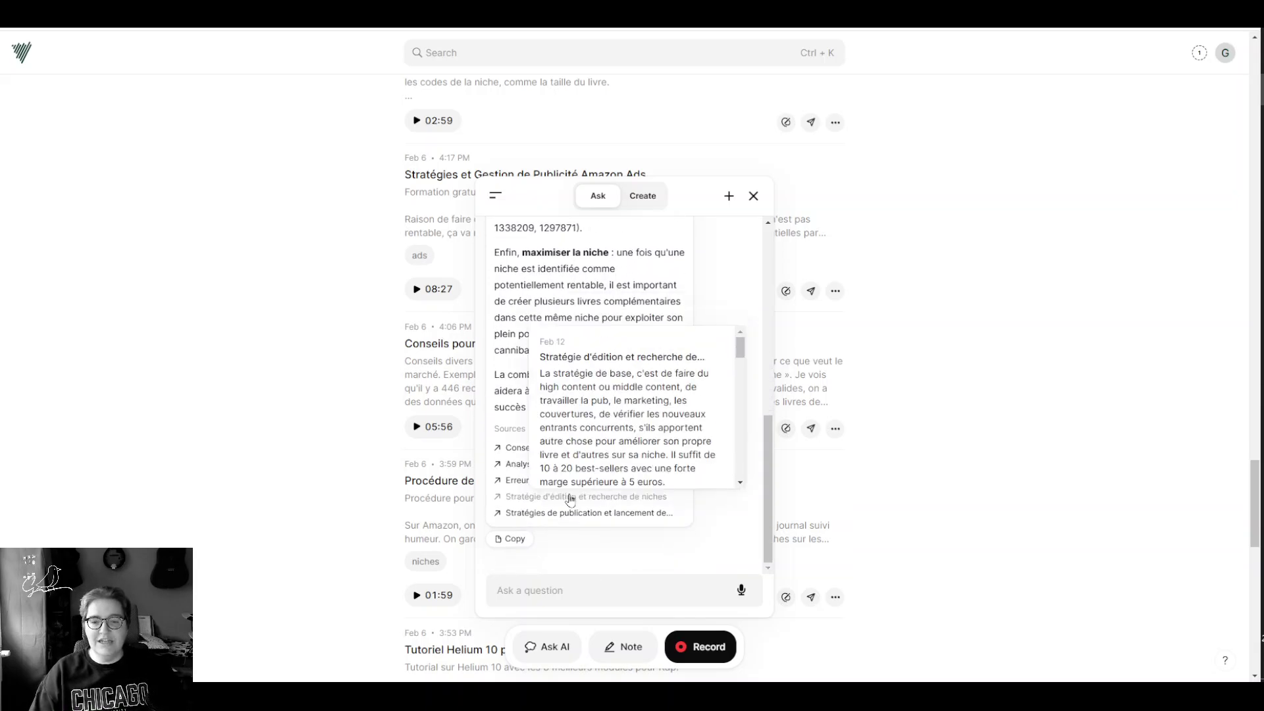
pyautogui.scroll(10, 701, 425)
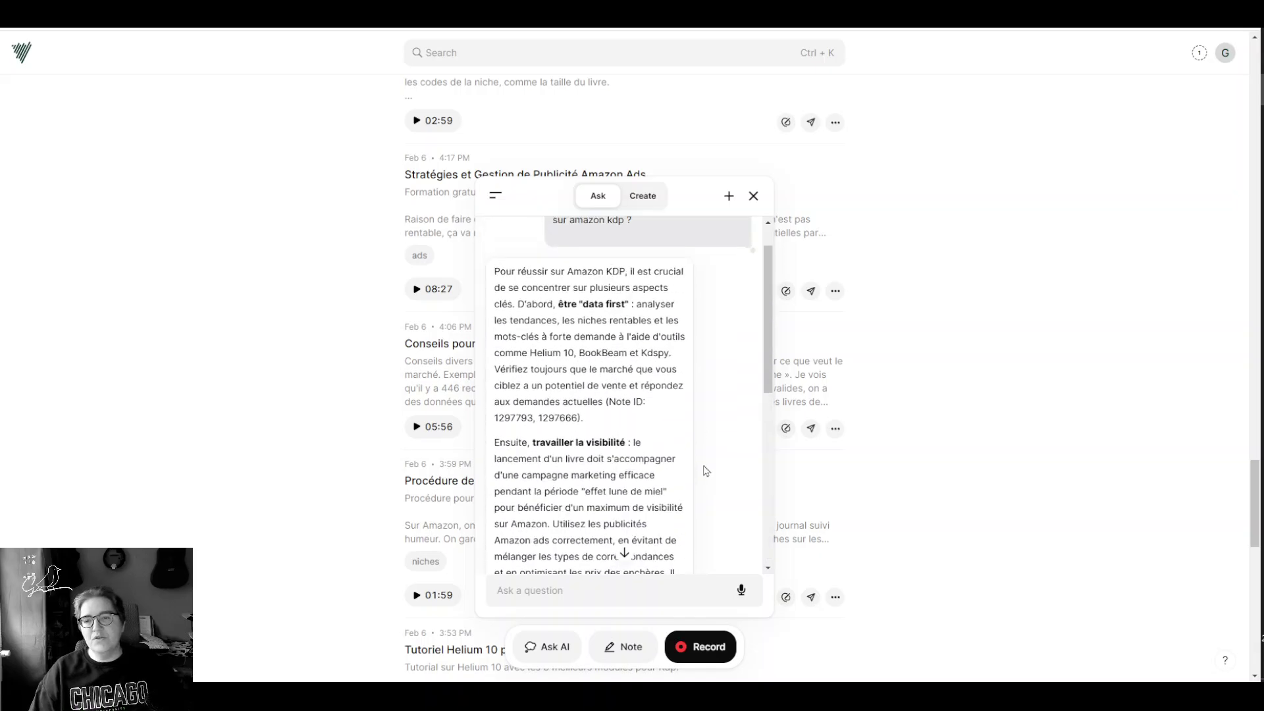
pyautogui.scroll(1, 721, 389)
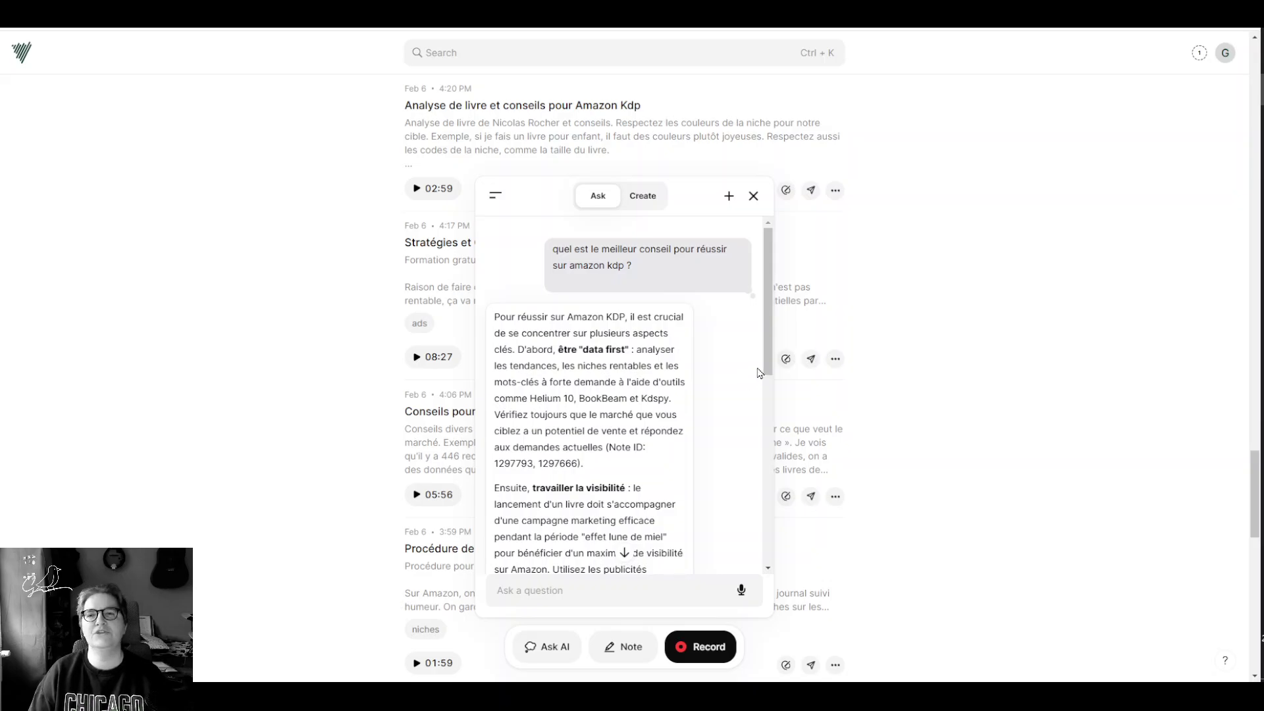
pyautogui.scroll(-10, 609, 532)
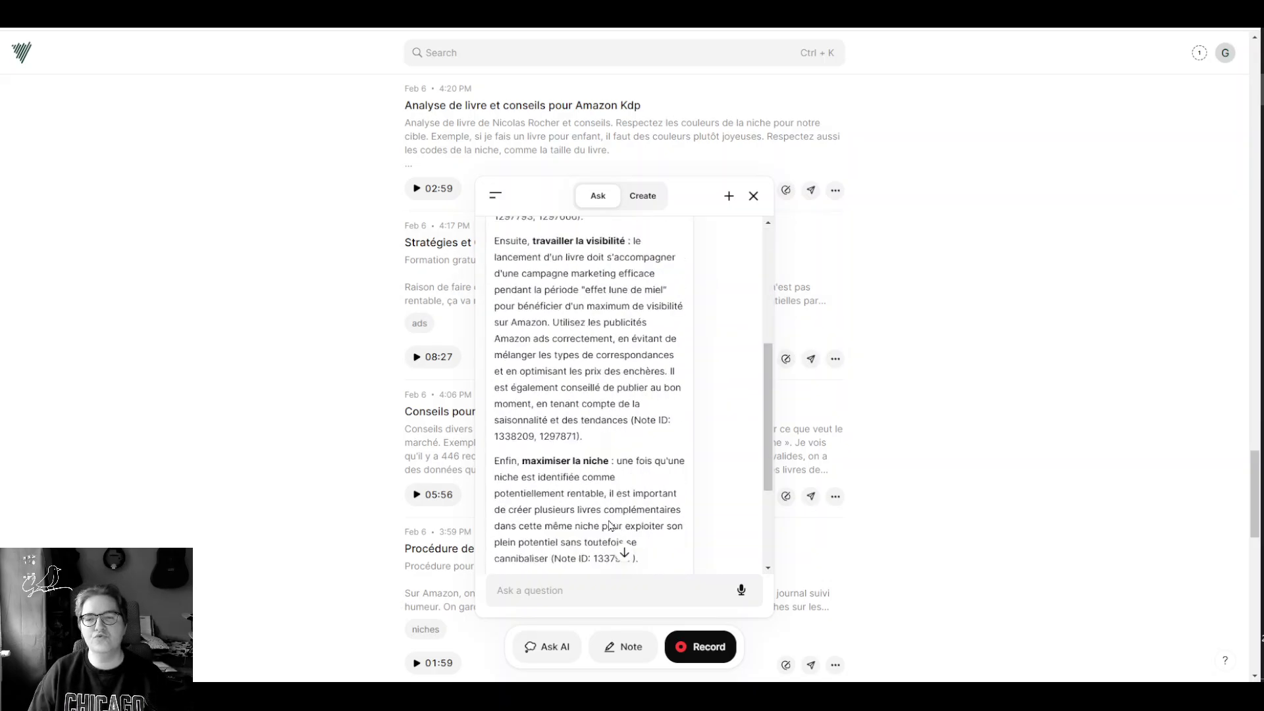
pyautogui.moveTo(590, 513)
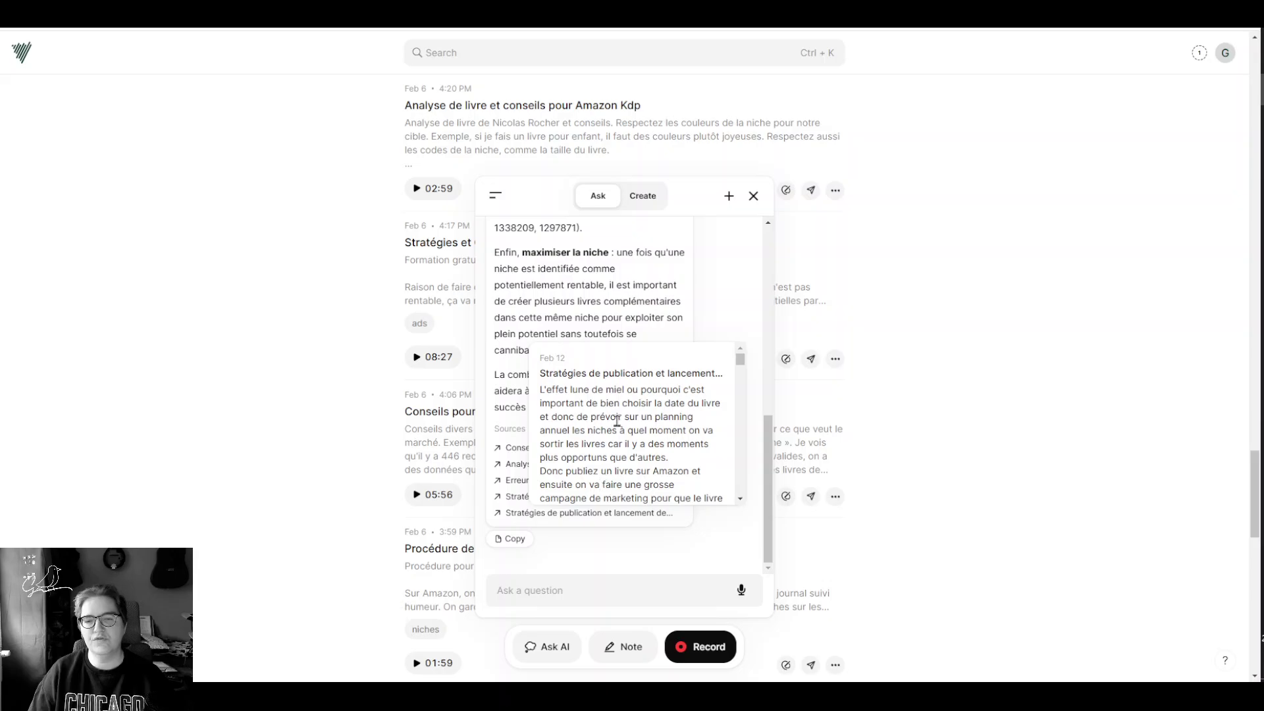
pyautogui.scroll(-5, 615, 422)
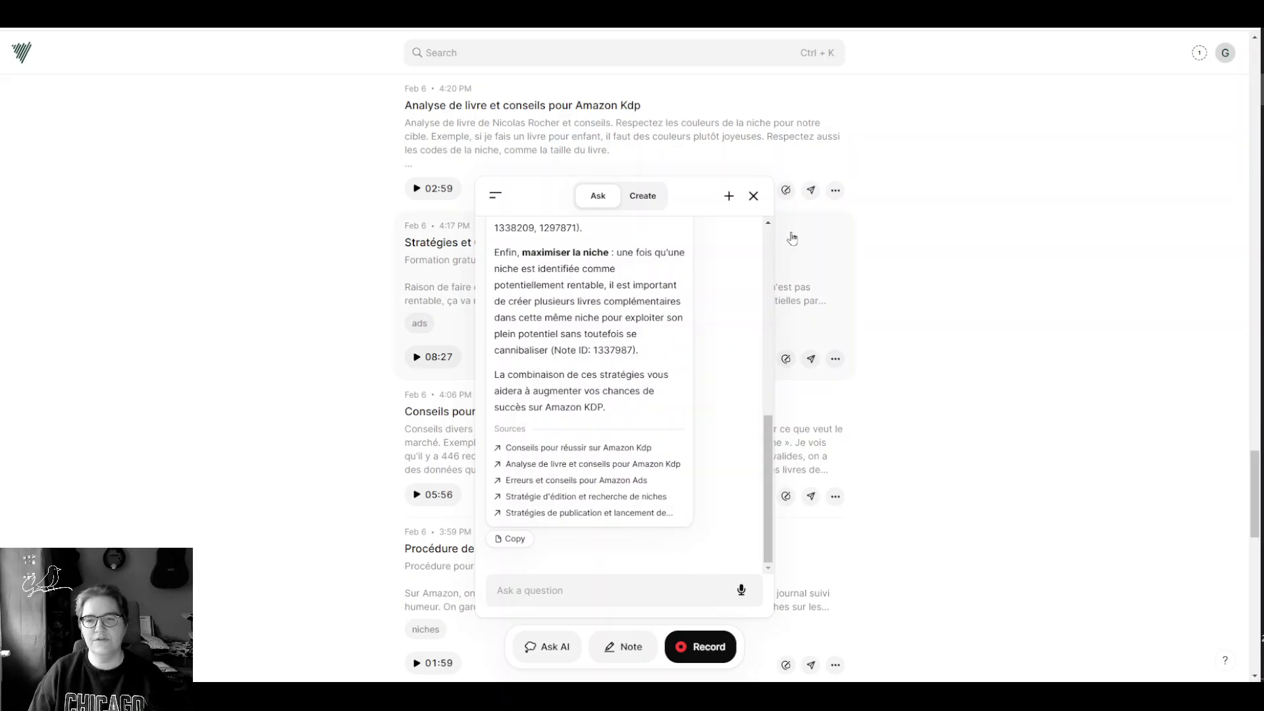
pyautogui.click(754, 195)
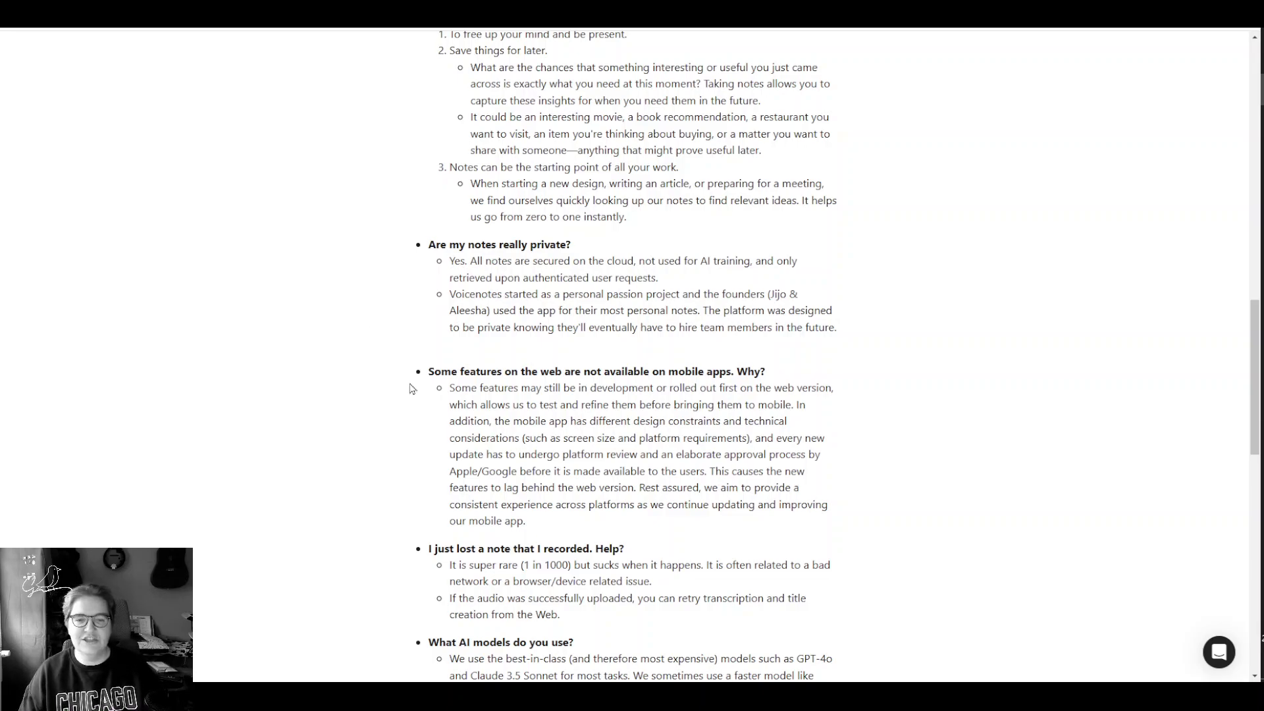
# Step: Read the FAQ's AI models answer, highlighting GPT-4o and Claude 3.5, then return to VoiceNote
pyautogui.scroll(-3, 384, 369)
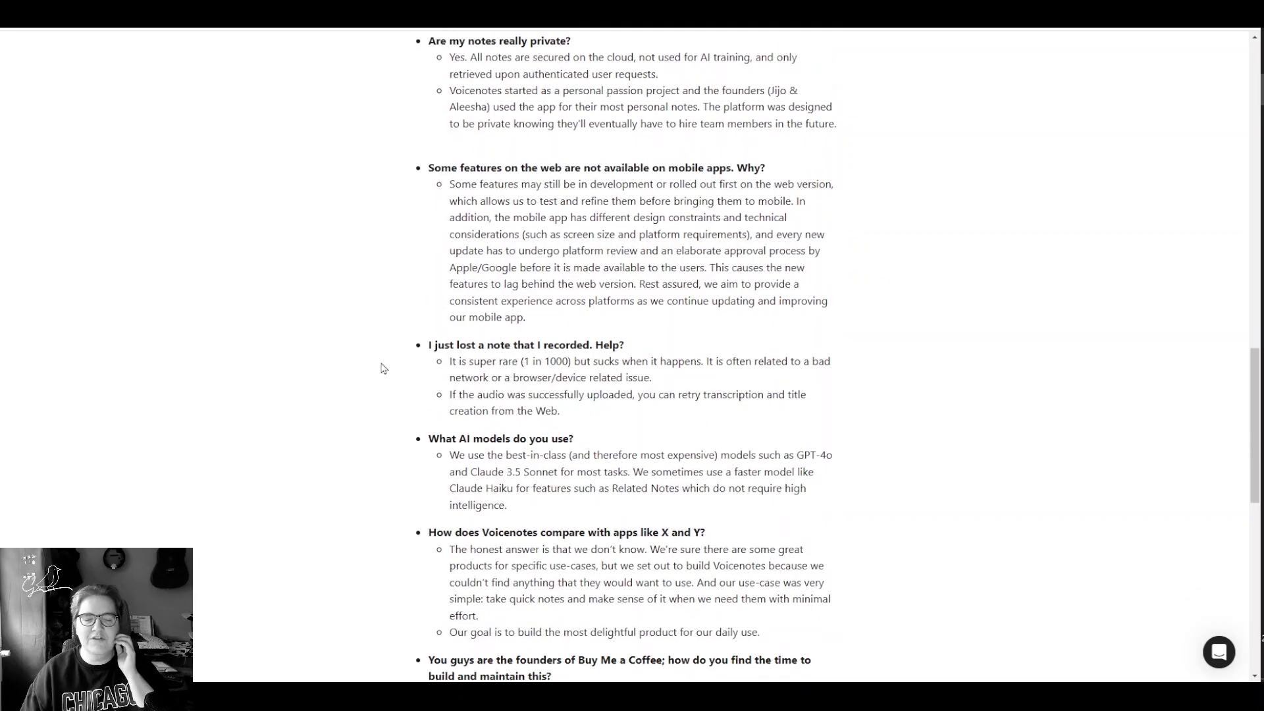
pyautogui.scroll(-3, 376, 358)
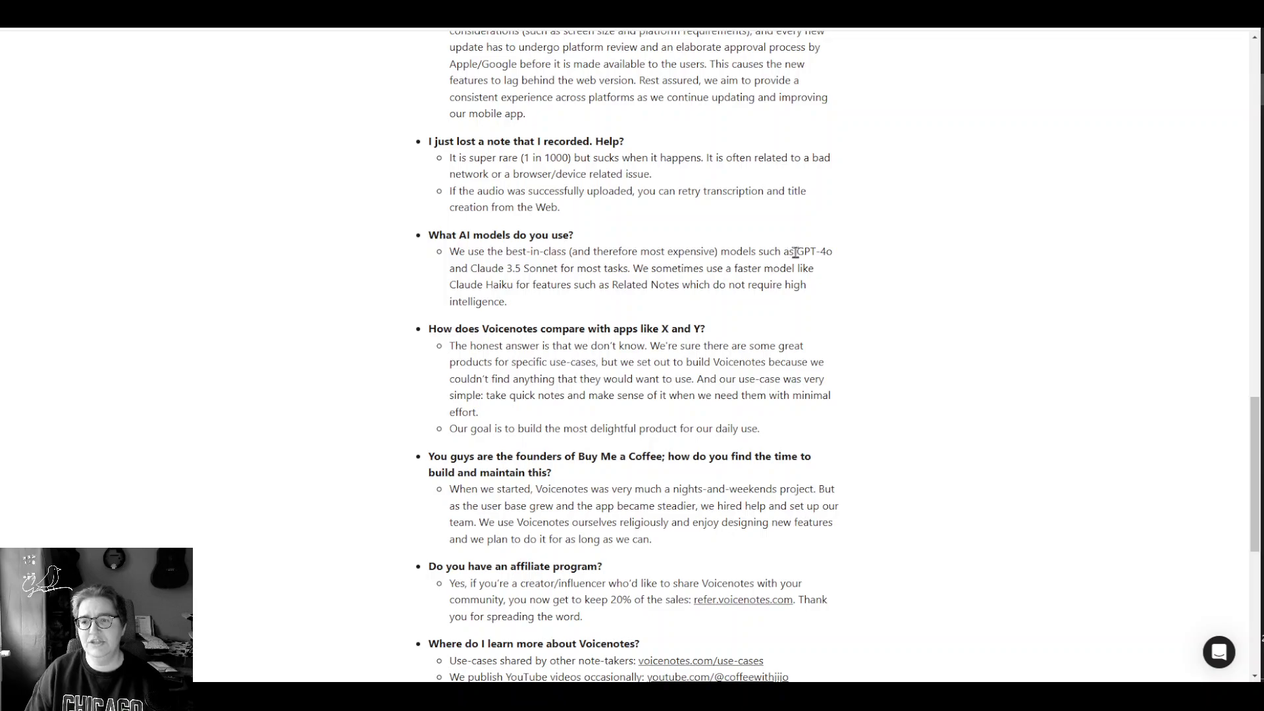
pyautogui.moveTo(796, 253); pyautogui.dragTo(845, 258)
pyautogui.click(475, 289)
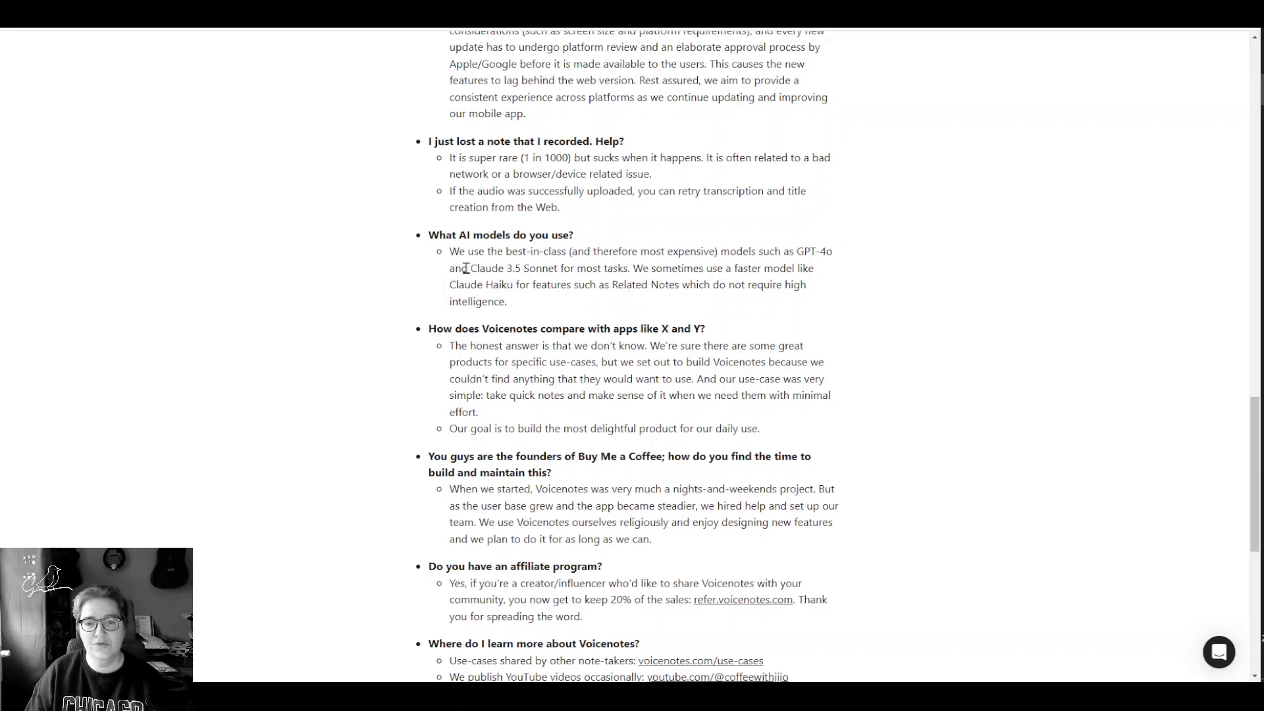
pyautogui.moveTo(471, 270); pyautogui.dragTo(529, 273)
pyautogui.click(530, 272)
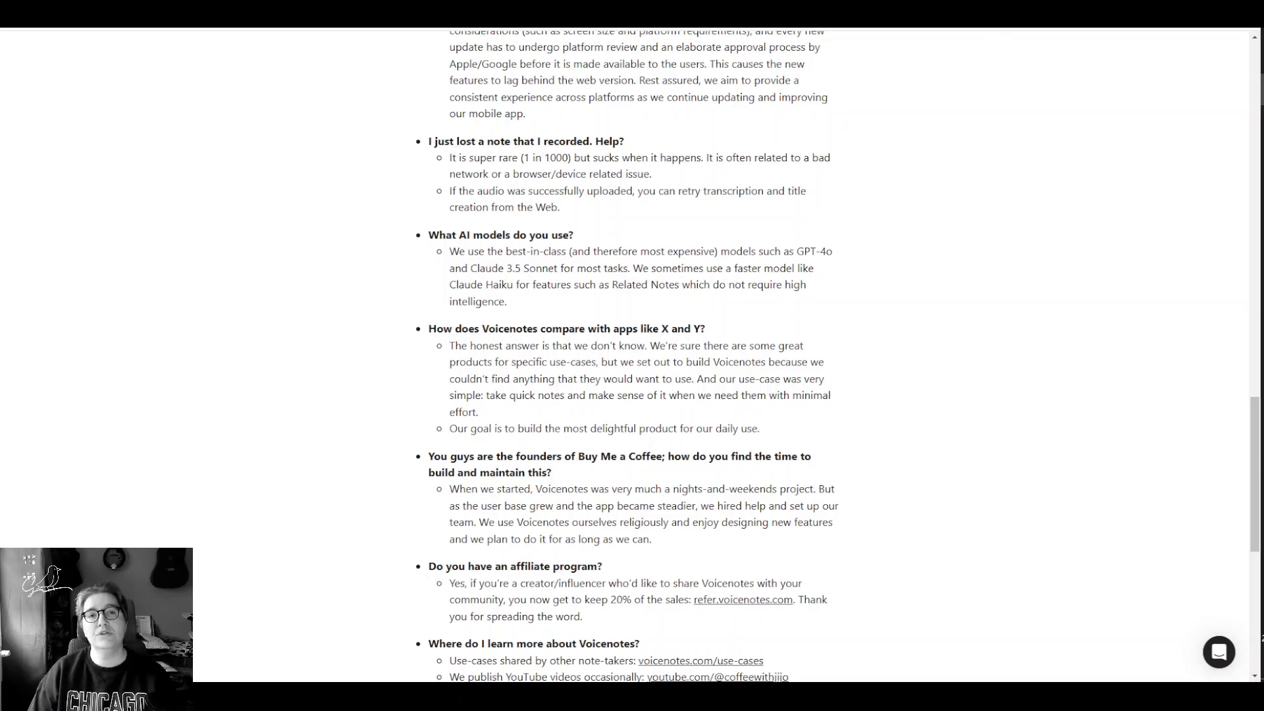
pyautogui.click(355, 13)
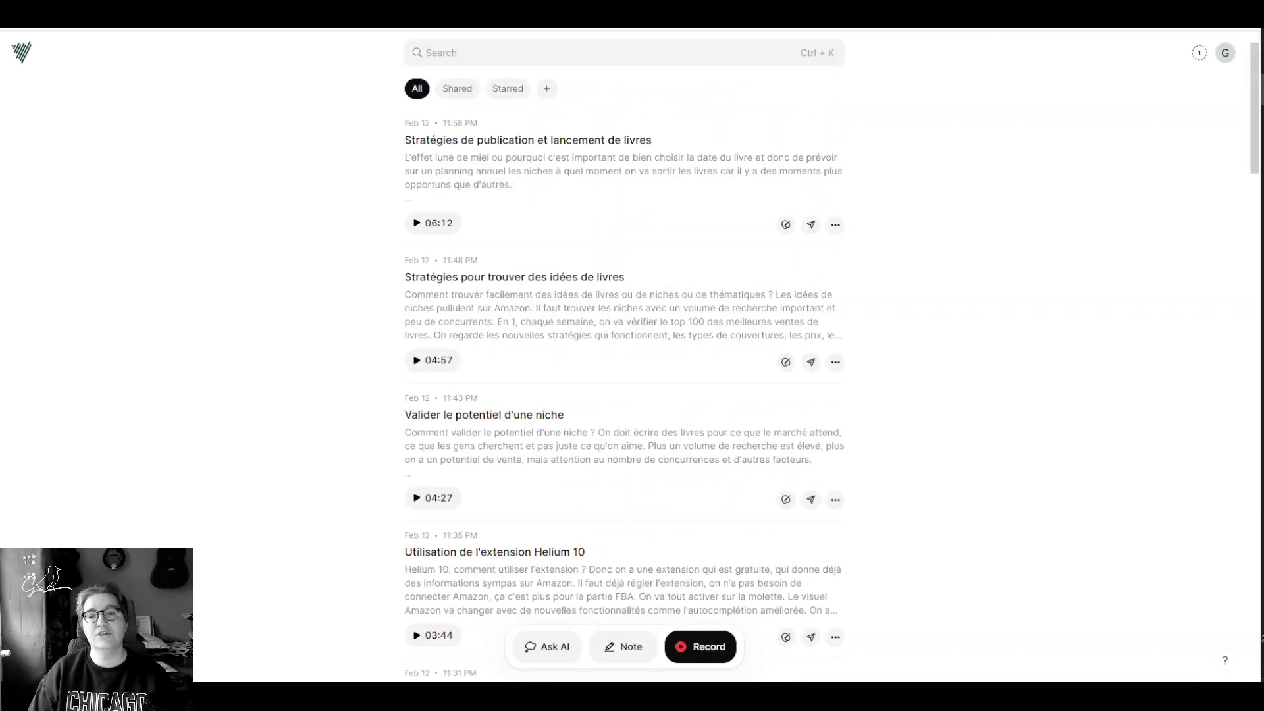
# Step: Add the user's first name, in lowercase, to Names to remember and save the list
pyautogui.click(1225, 53)
pyautogui.scroll(-2, 1100, 72)
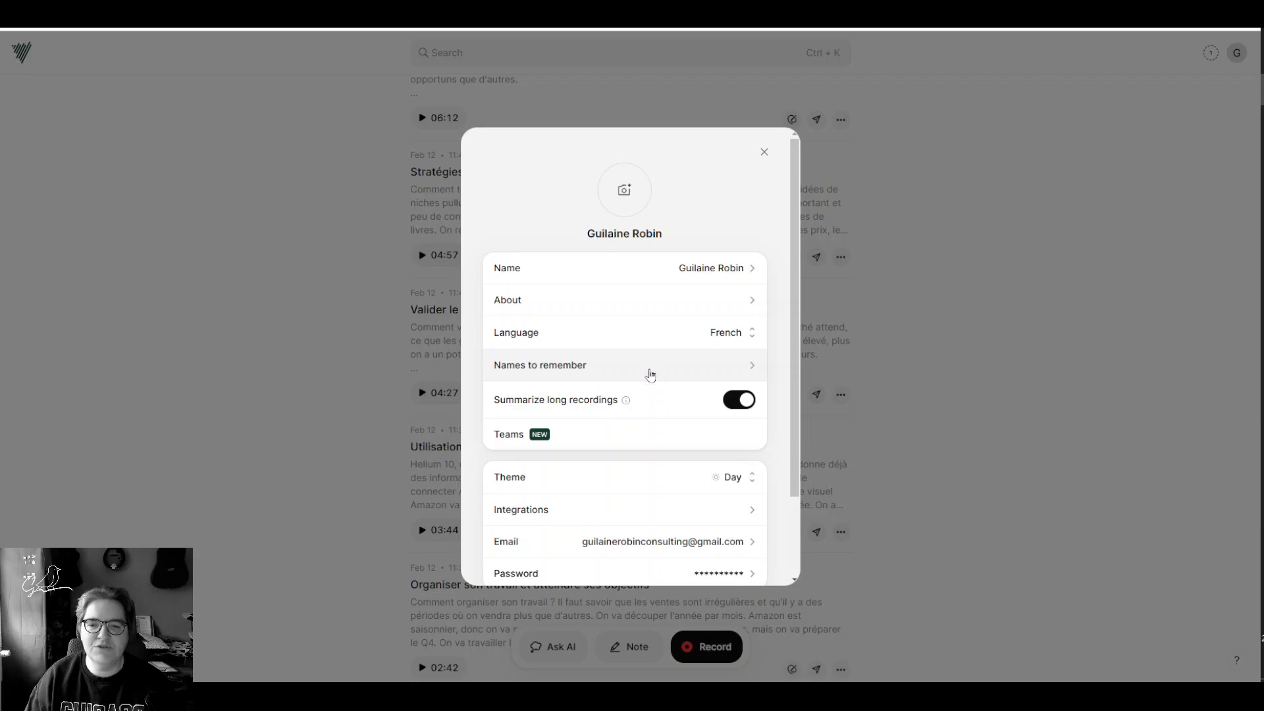
pyautogui.click(650, 375)
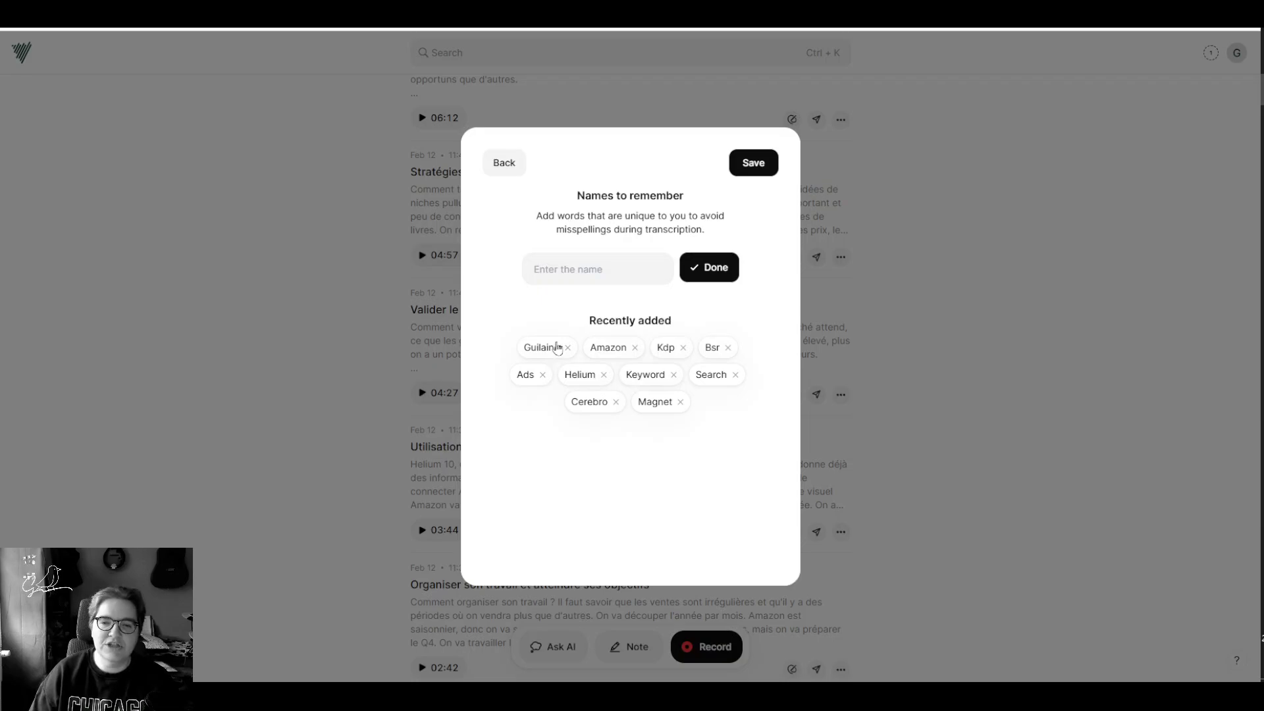
pyautogui.click(576, 274)
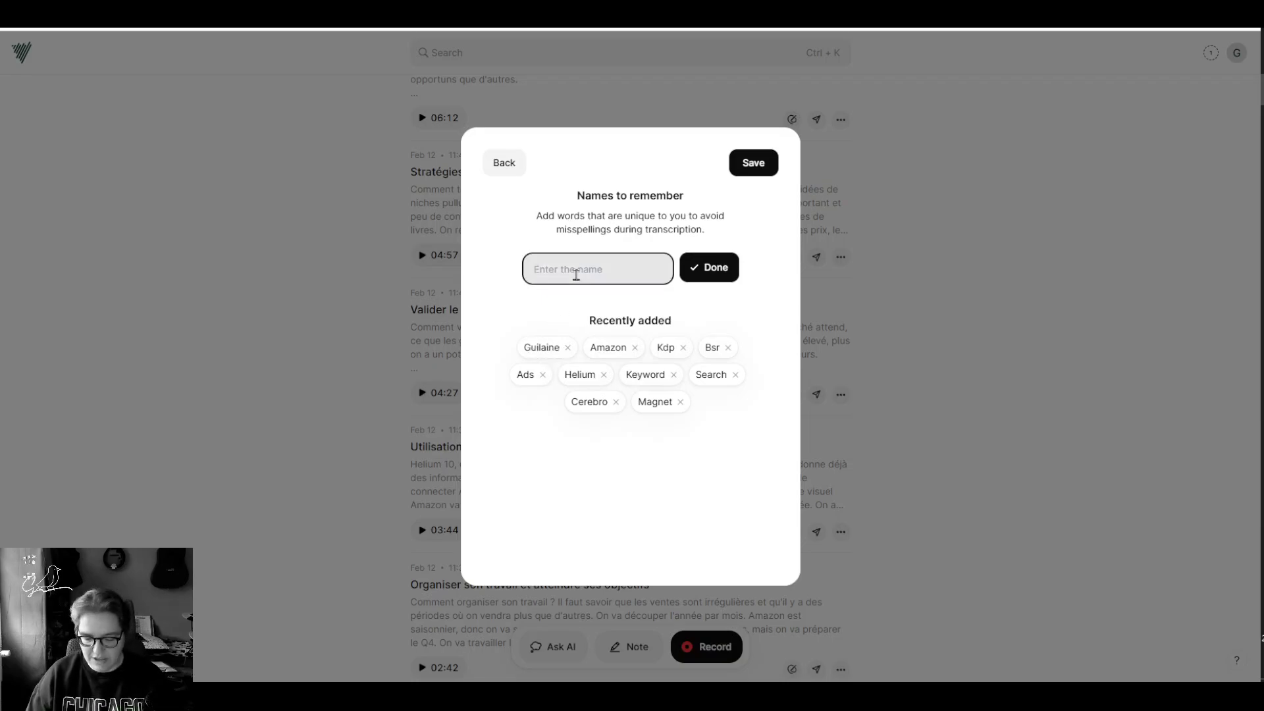
pyautogui.write('guilaine')
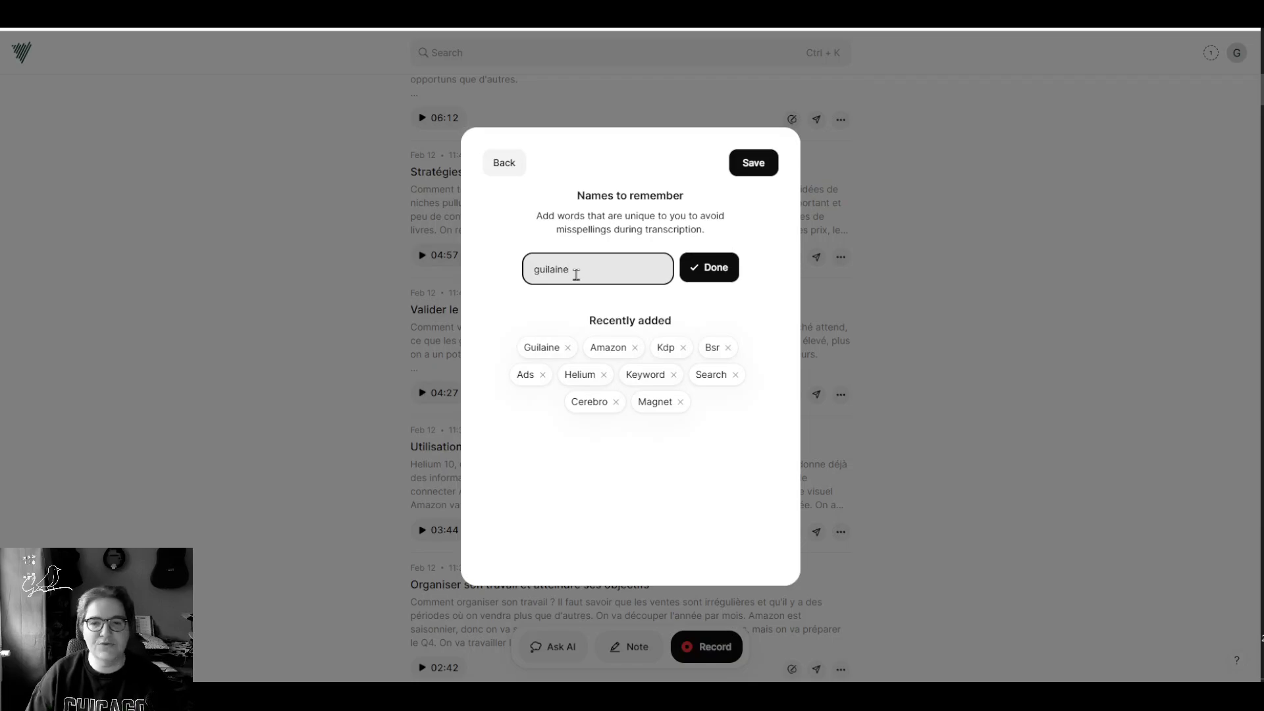
pyautogui.click(717, 283)
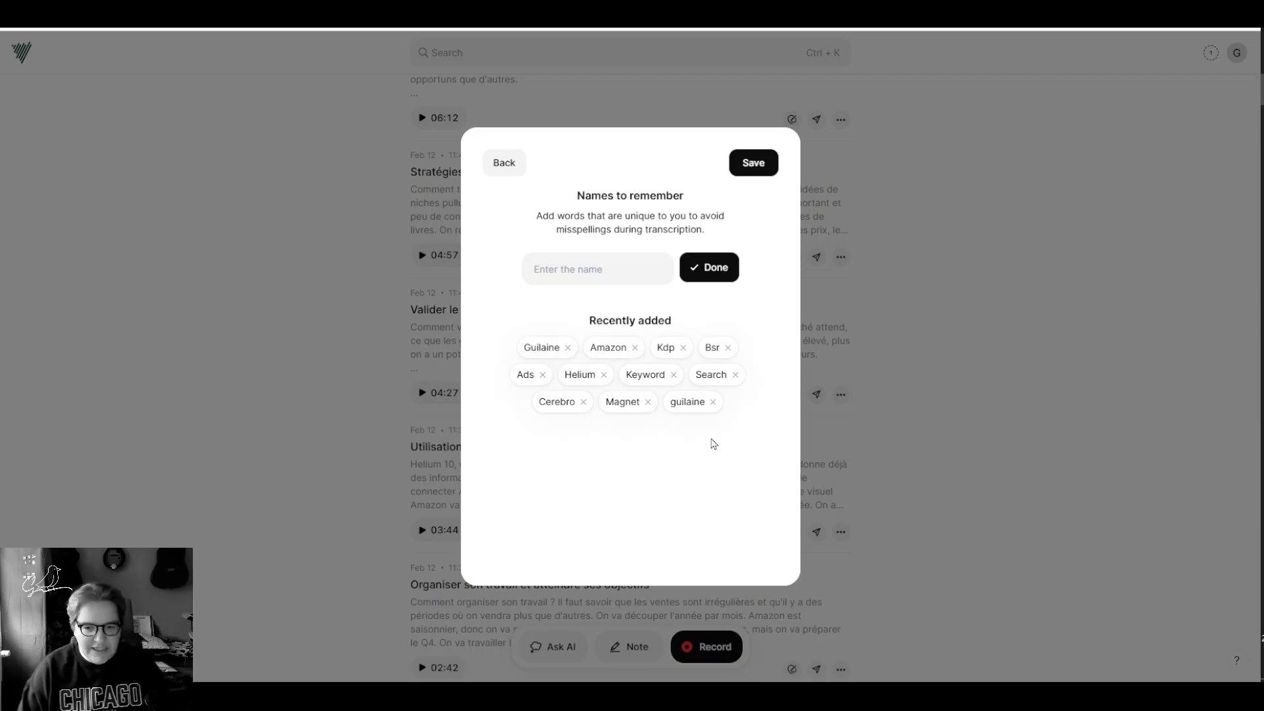
pyautogui.click(752, 164)
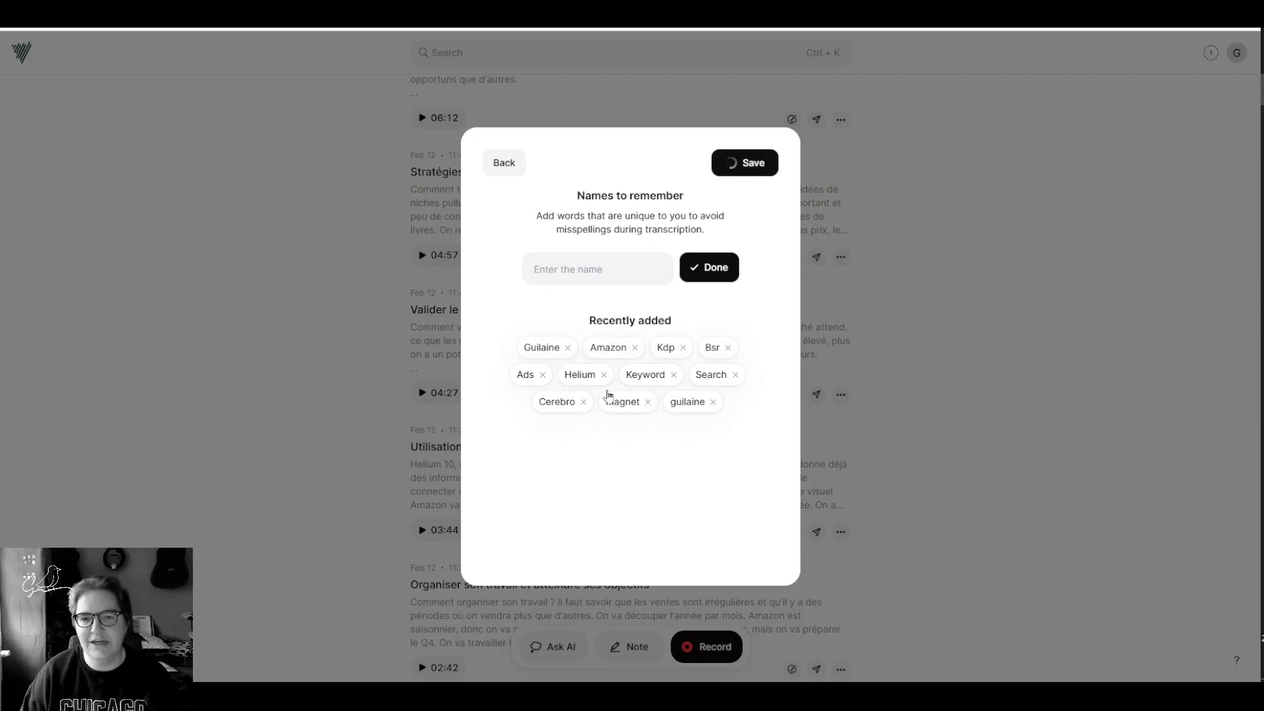
pyautogui.scroll(-2, 639, 493)
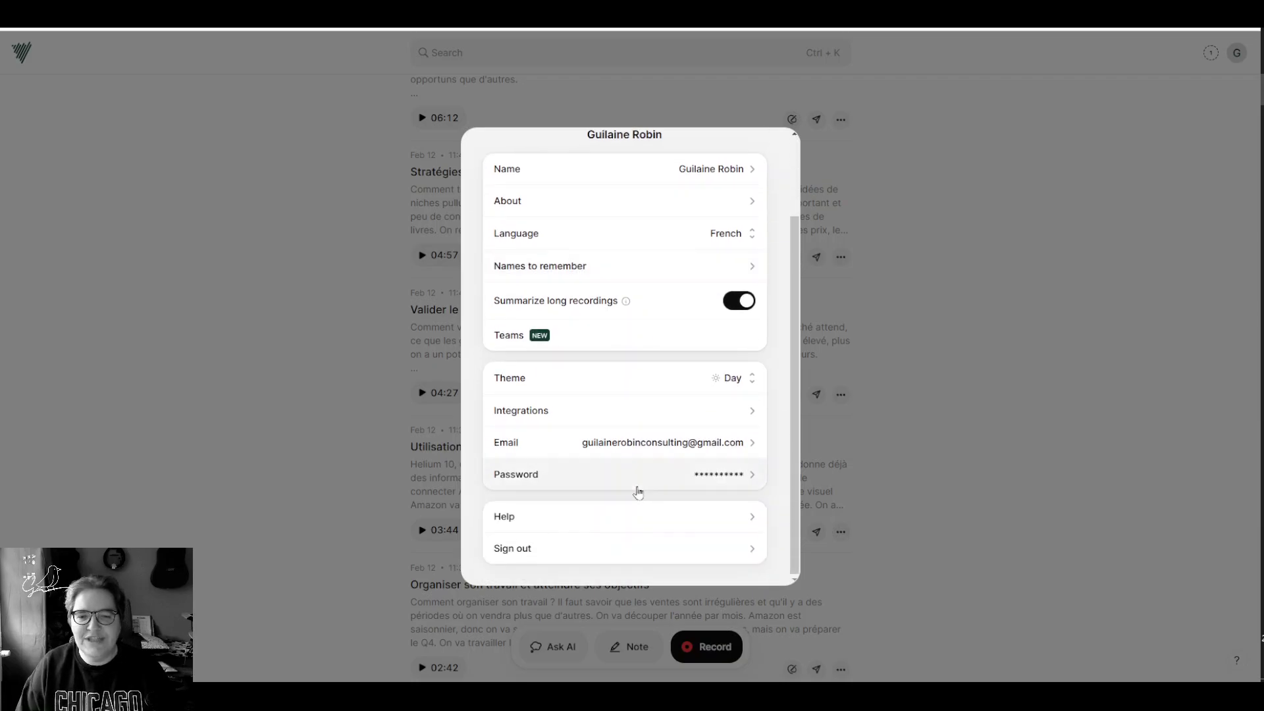
# Step: Open the Webhooks setup under VoiceNote's Integrations settings
pyautogui.click(659, 413)
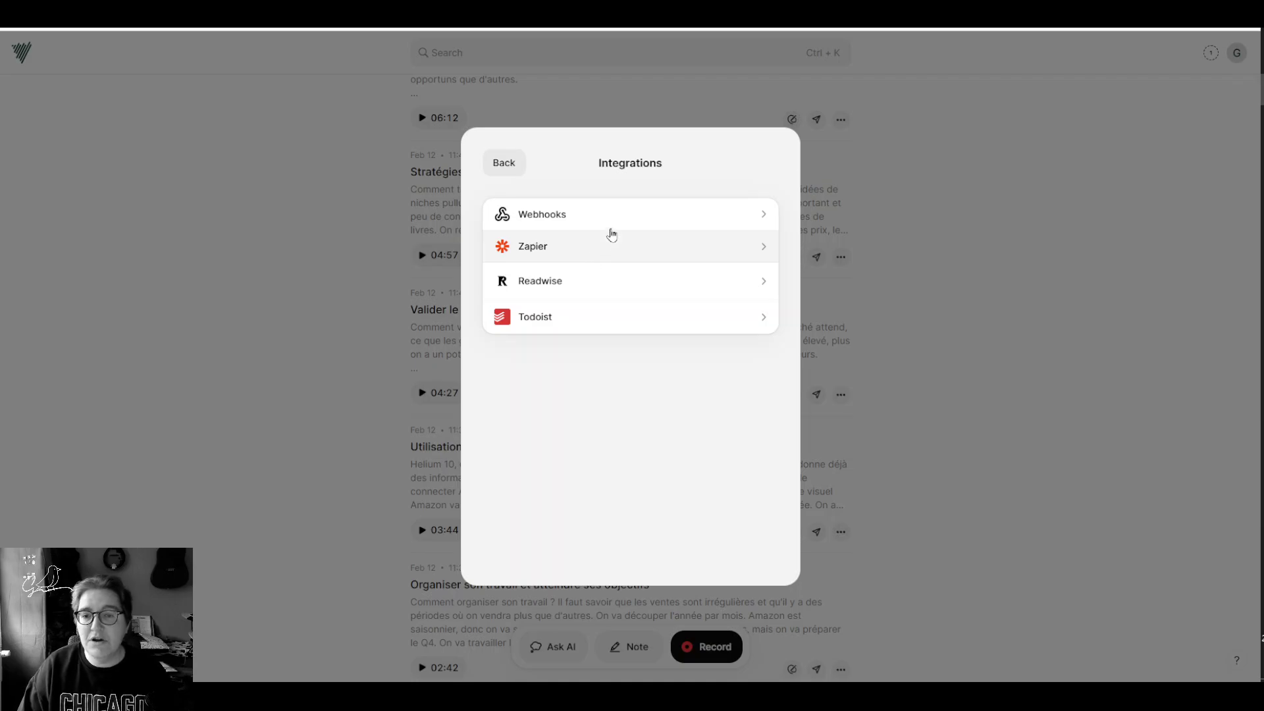
pyautogui.click(657, 214)
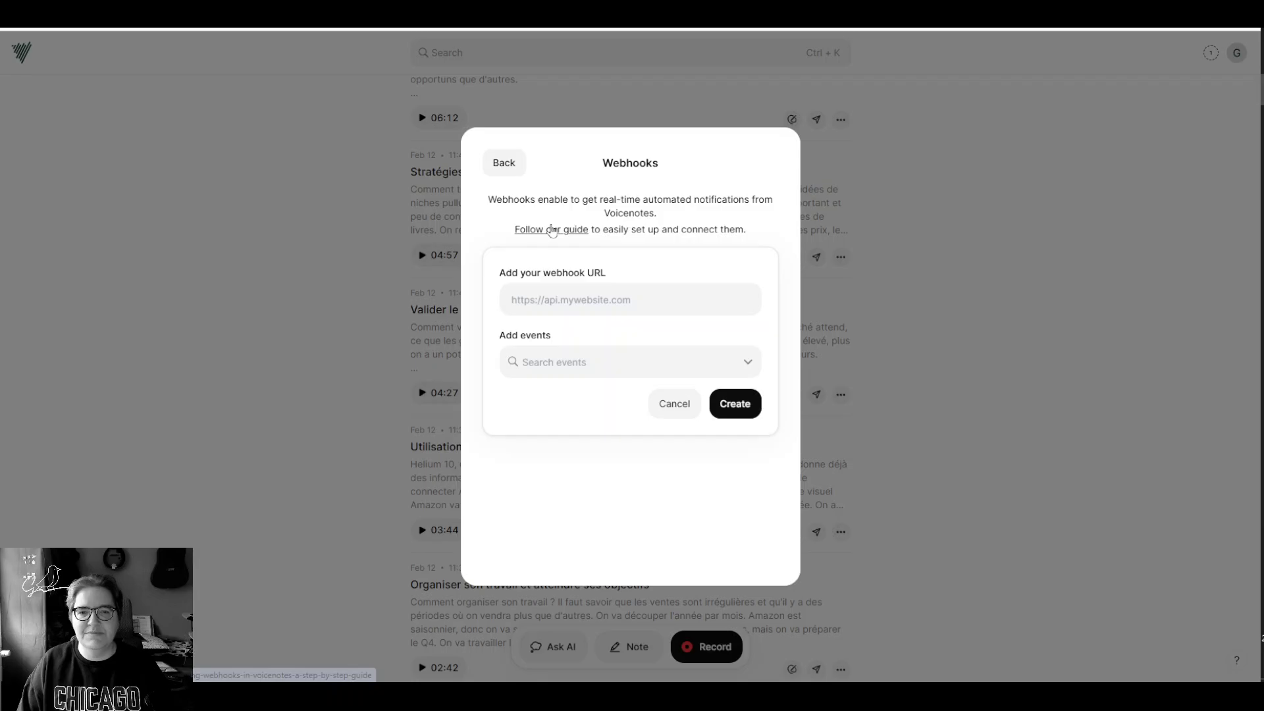
# Step: Read the Creating a Webhook guide down to its sample payloads, then switch to Make
pyautogui.click(552, 230)
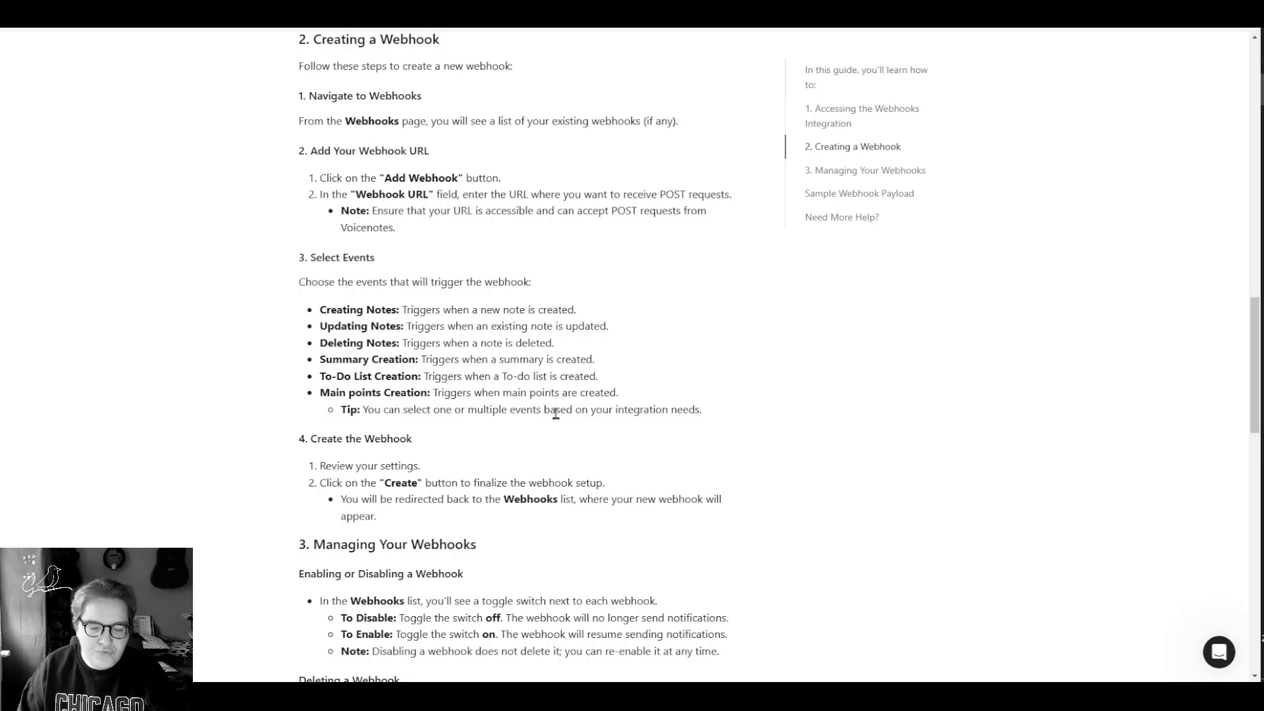
pyautogui.scroll(-4, 592, 391)
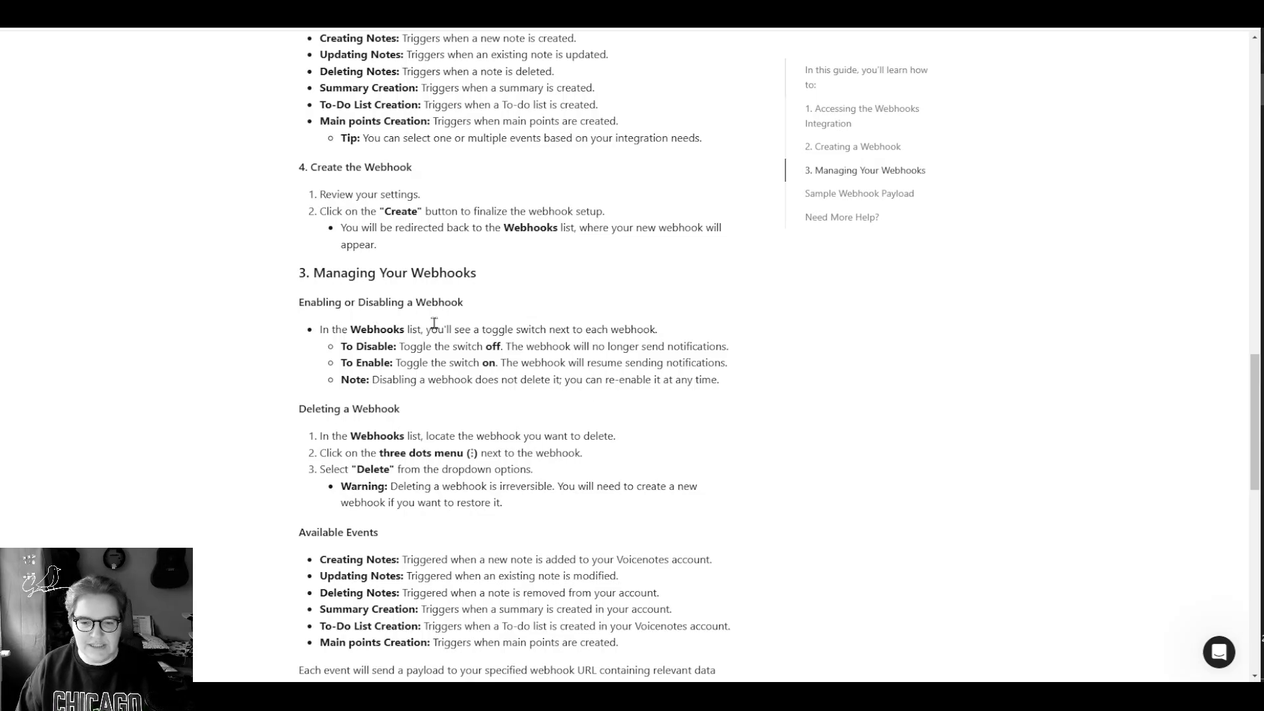
pyautogui.scroll(2, 517, 346)
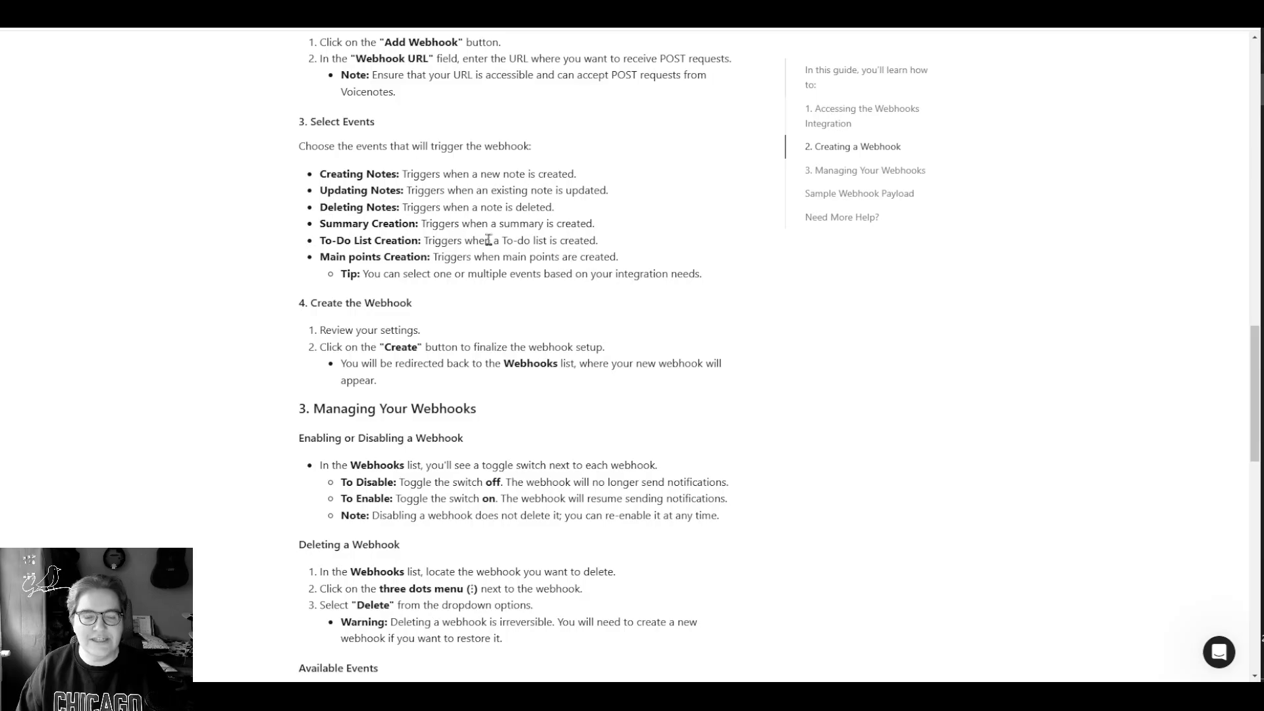
pyautogui.scroll(-4, 491, 240)
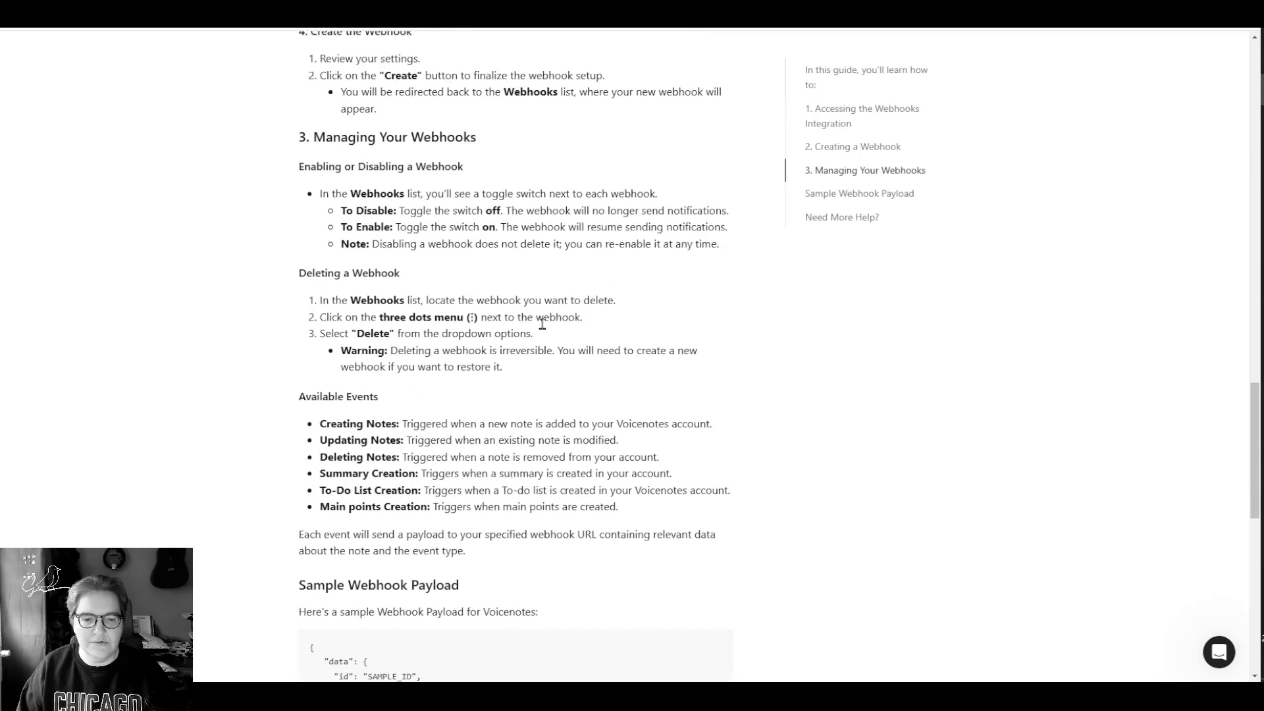
pyautogui.scroll(-6, 542, 323)
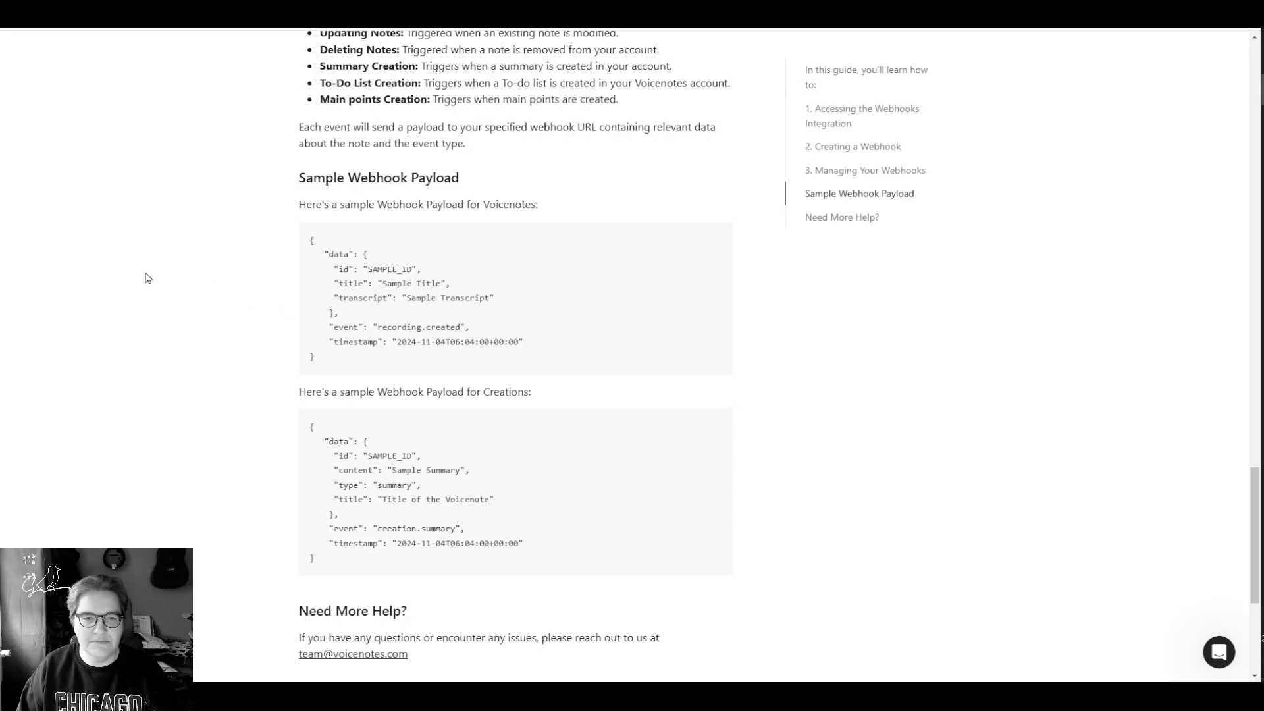
pyautogui.scroll(-5, 251, 273)
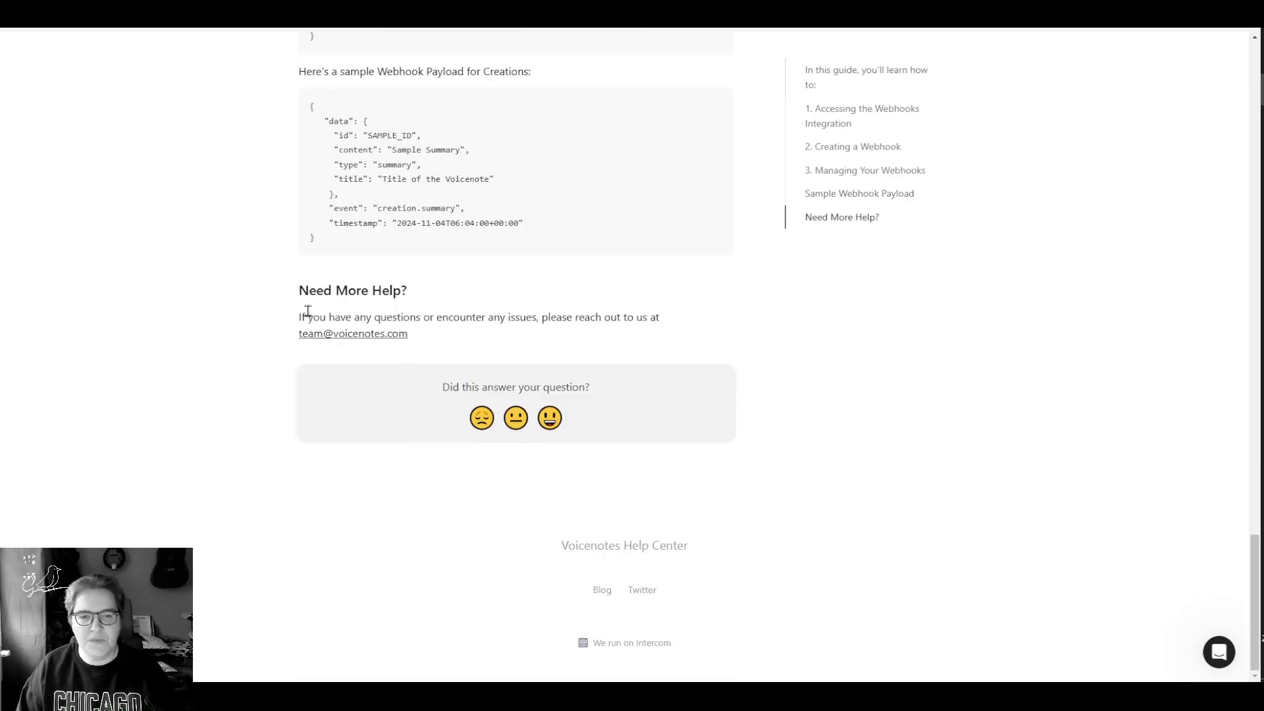
pyautogui.scroll(9, 564, 61)
pyautogui.click(501, 10)
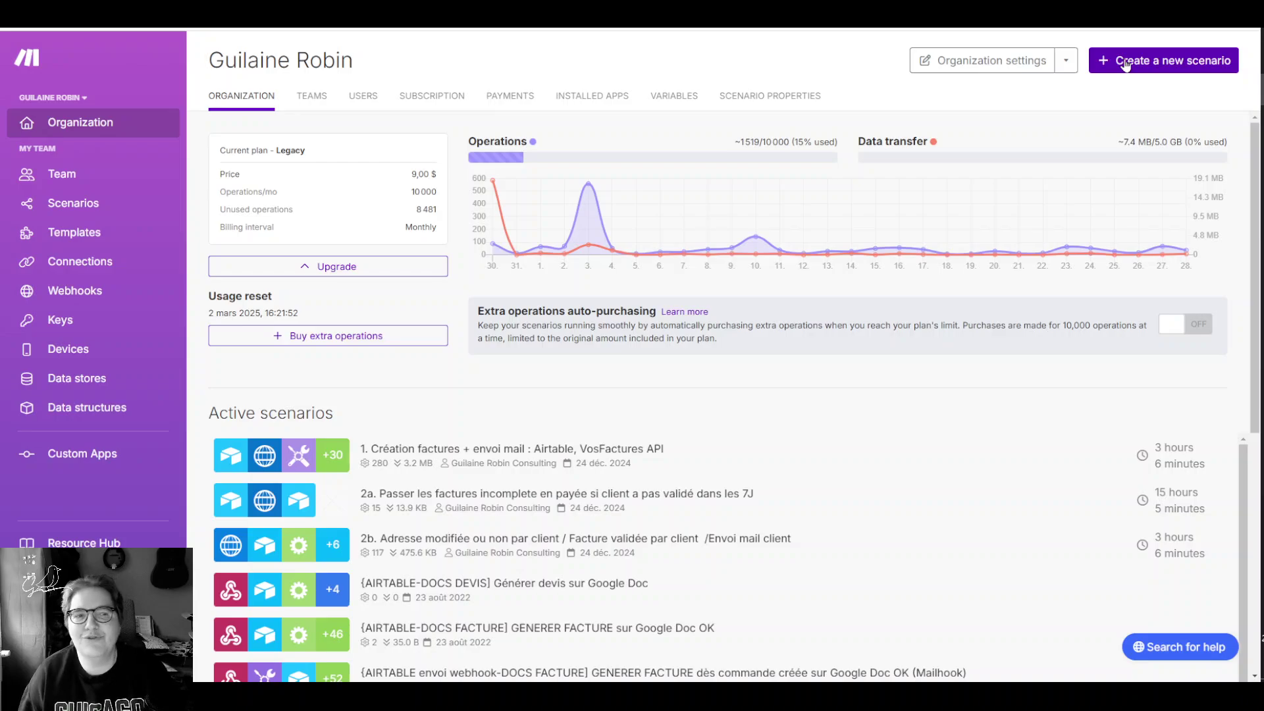
# Step: Create a new Make scenario with a Webhooks Custom webhook as its trigger
pyautogui.click(1126, 64)
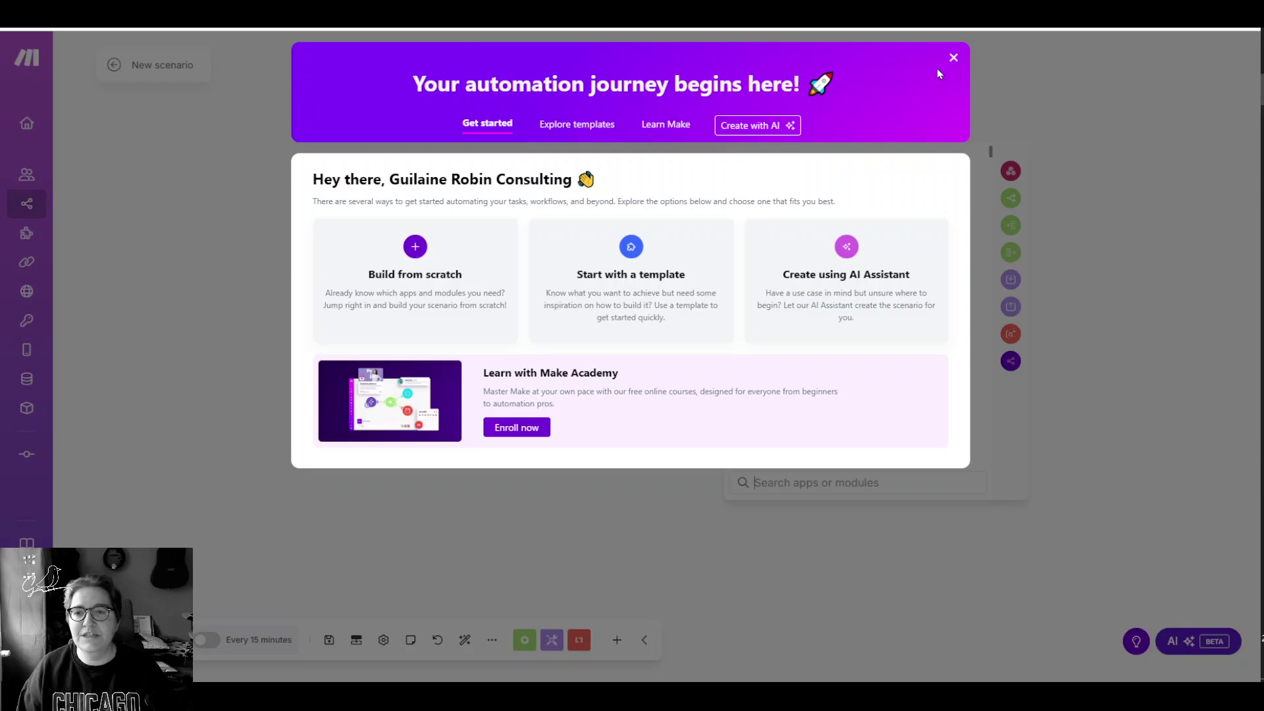
pyautogui.click(953, 58)
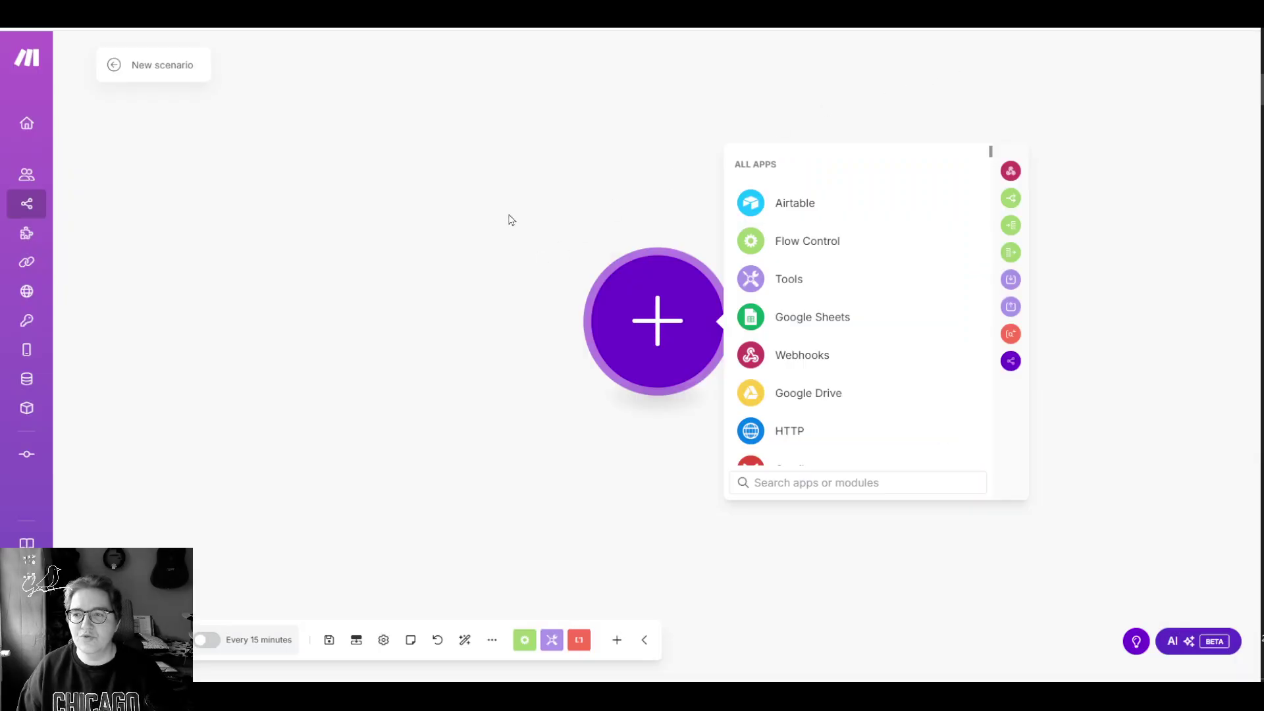
pyautogui.scroll(-5, 838, 274)
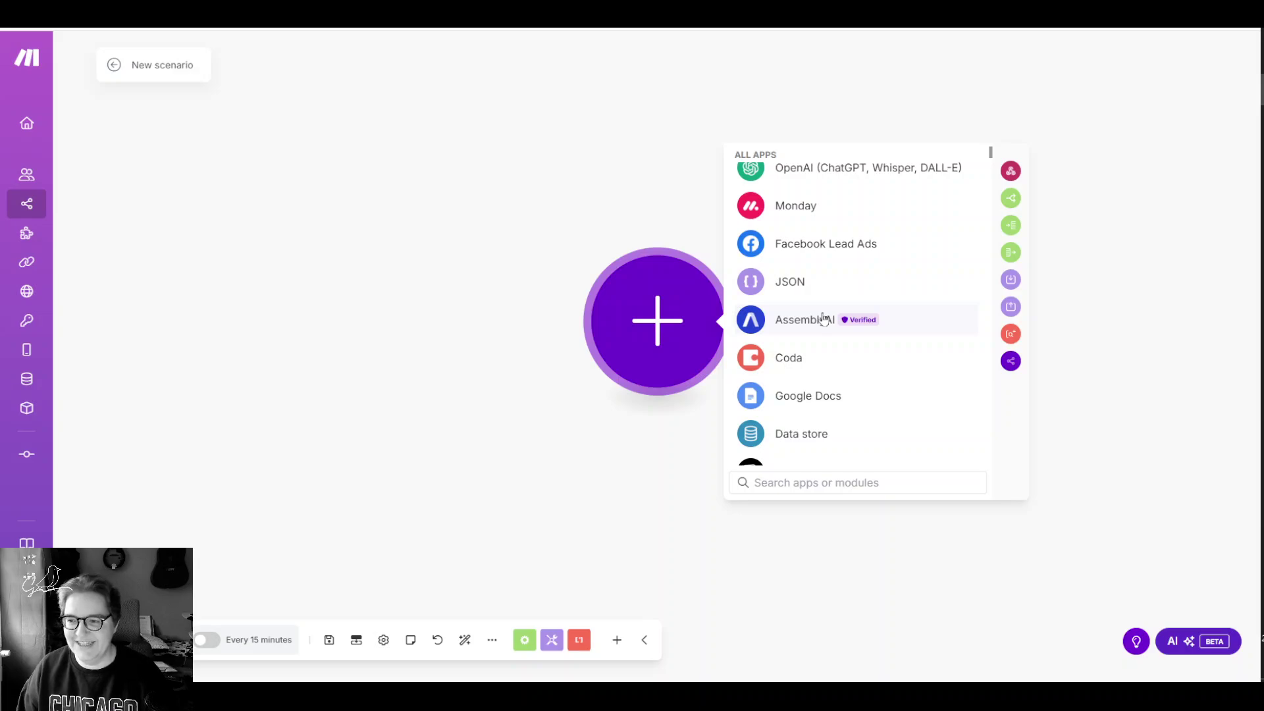
pyautogui.scroll(5, 823, 319)
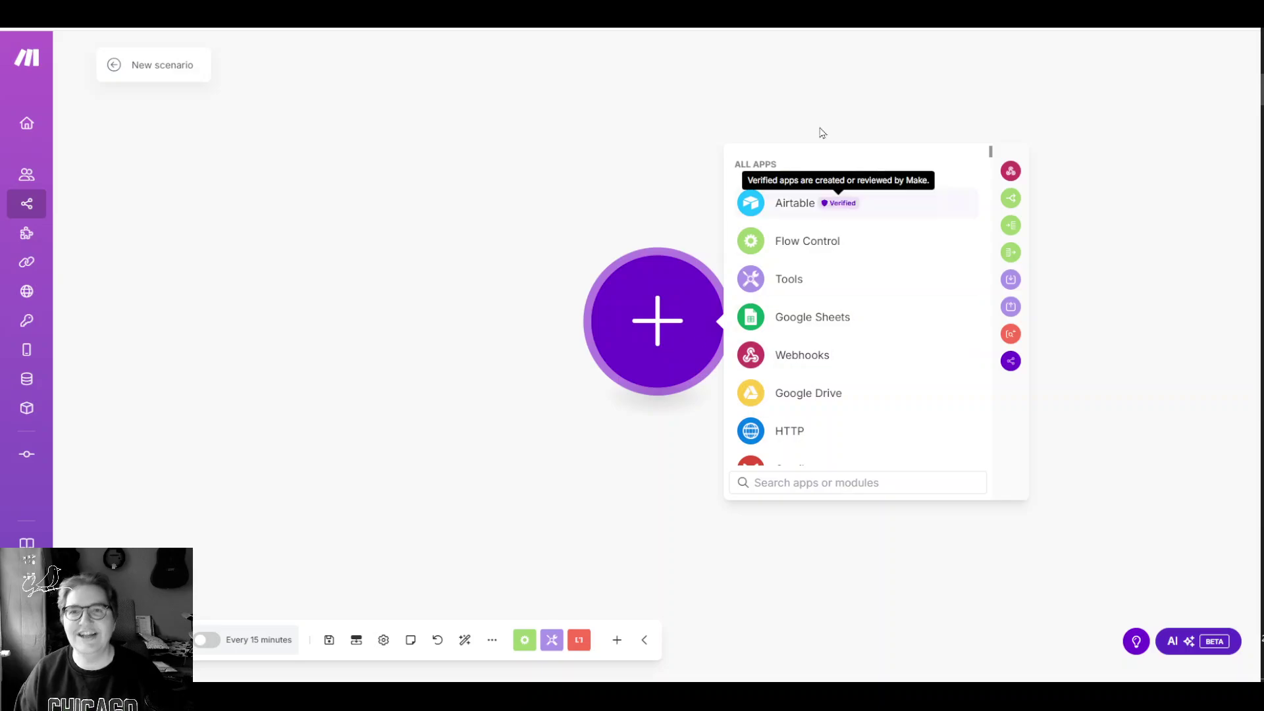
pyautogui.click(794, 362)
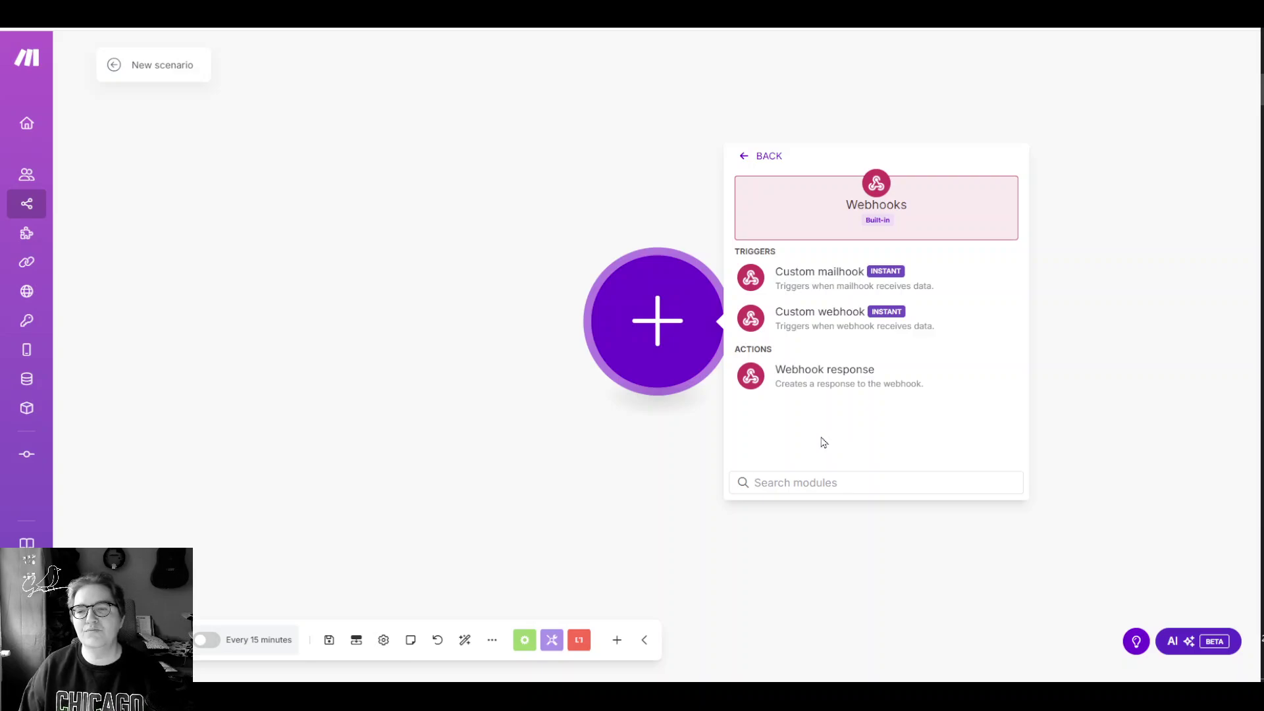
pyautogui.click(827, 320)
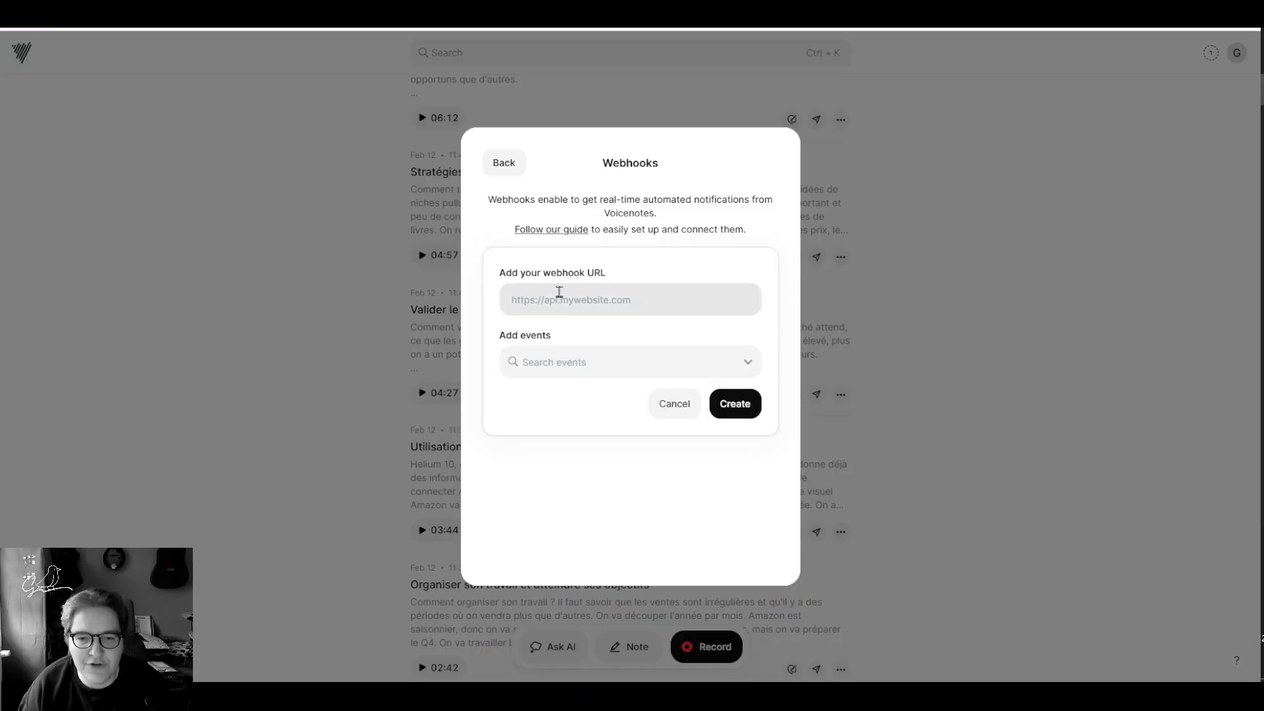
# Step: Add a new hook named 'Vocenotes', save it, and copy its address
pyautogui.click(560, 293)
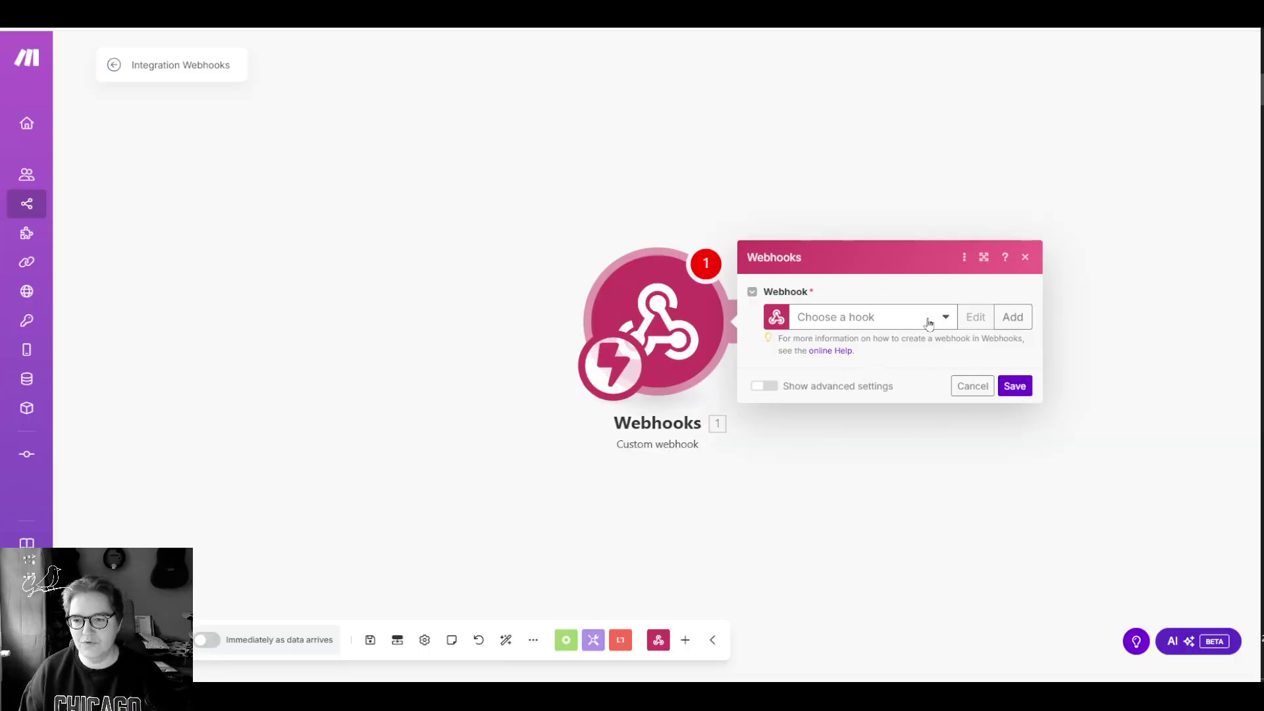
pyautogui.click(1013, 316)
pyautogui.doubleClick(789, 263)
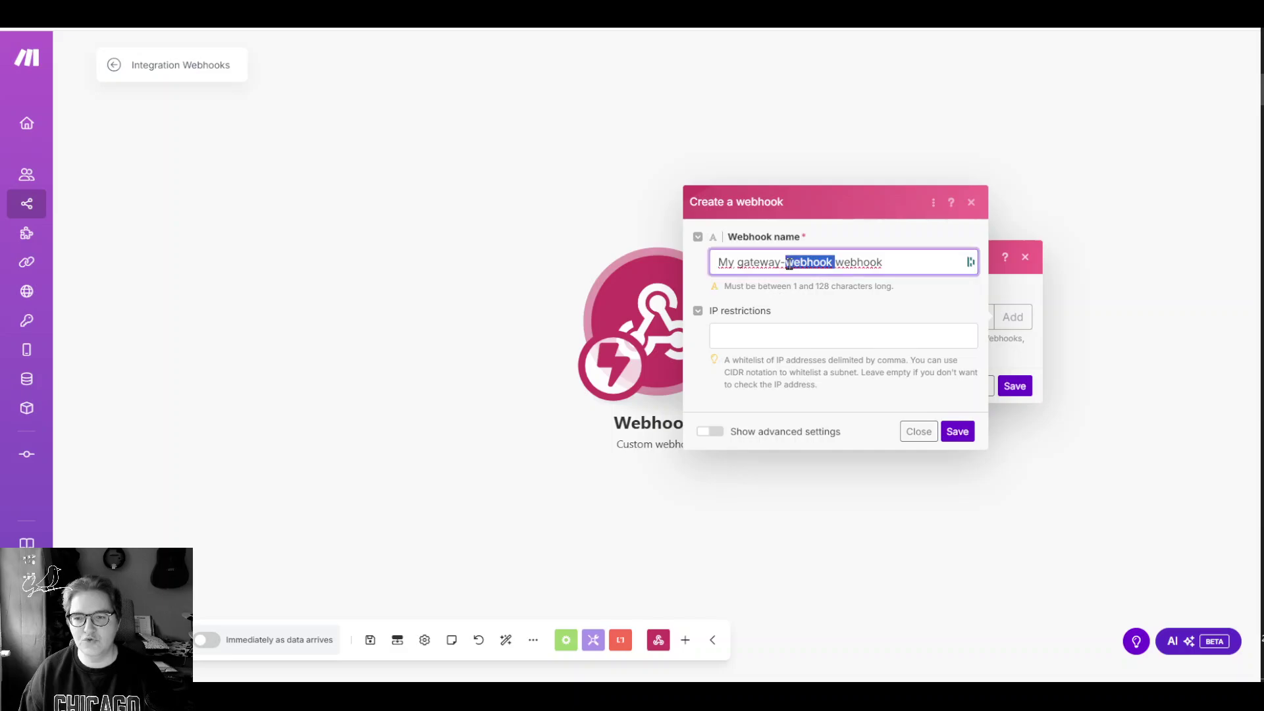
pyautogui.tripleClick(789, 263)
pyautogui.write('Vocenotes')
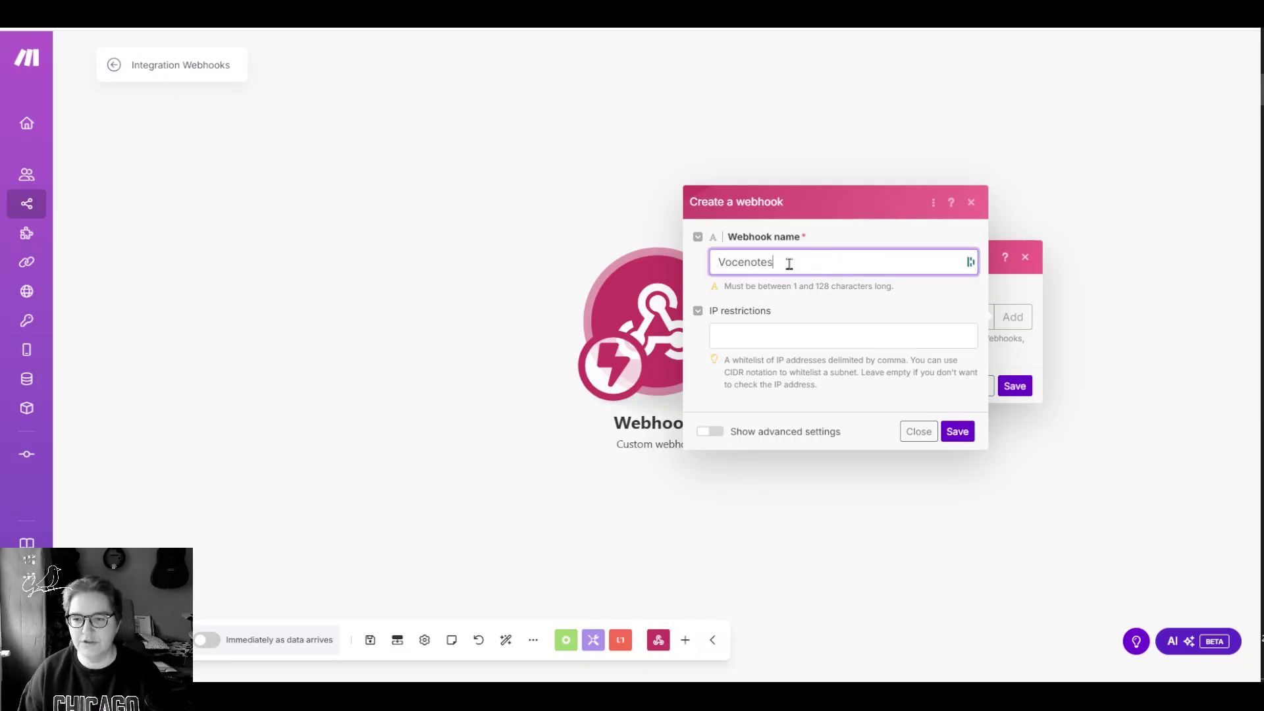
pyautogui.click(958, 432)
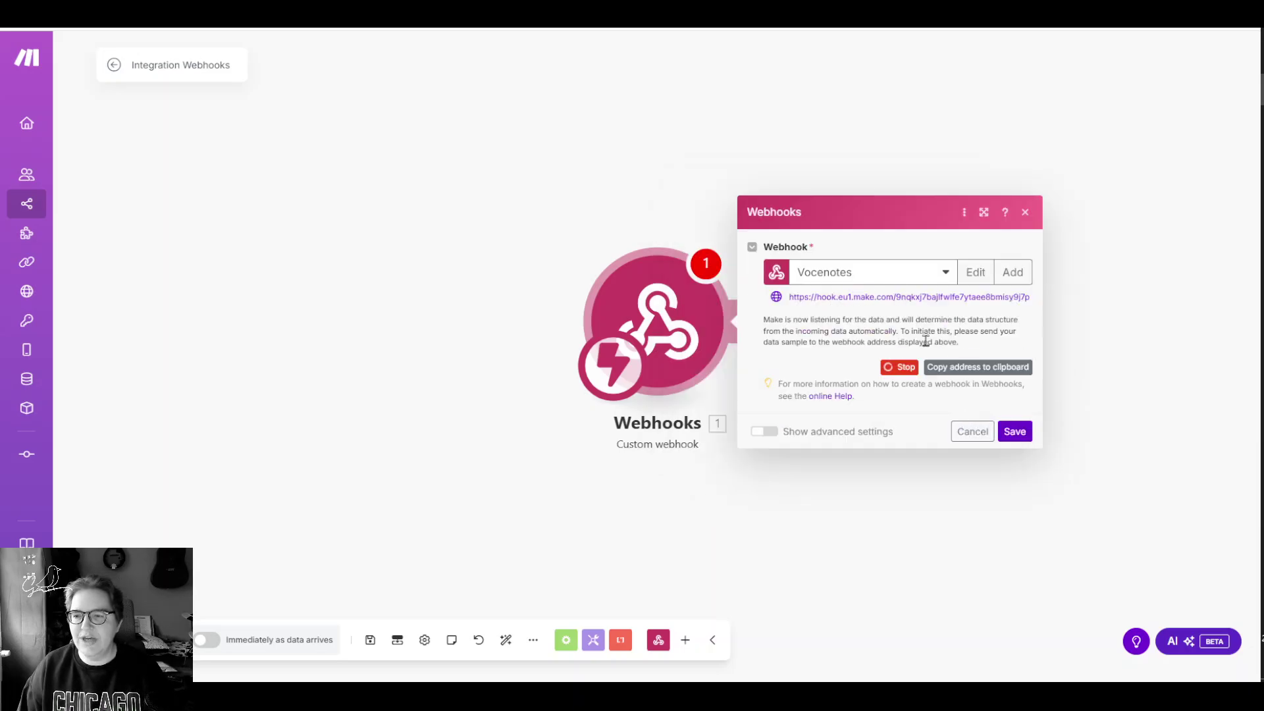
pyautogui.click(966, 371)
# Step: Paste the Make hook address into VoiceNote's webhook URL field
pyautogui.click(488, 23)
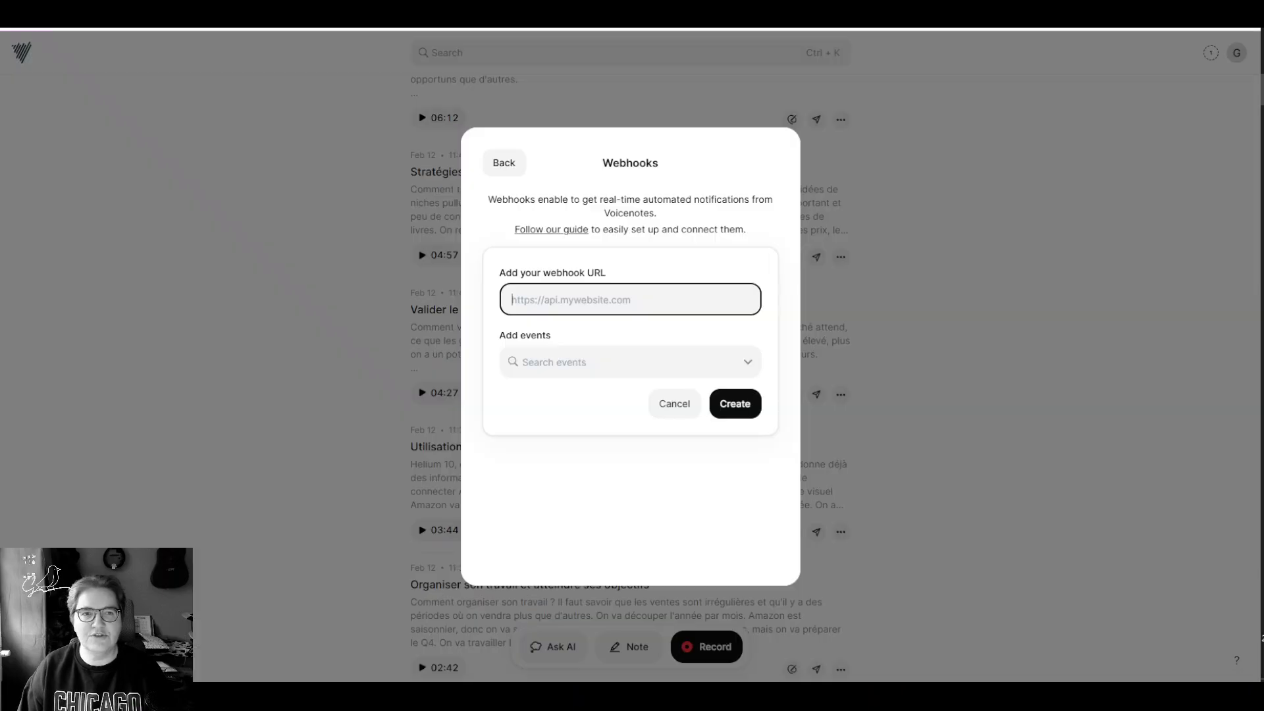
pyautogui.click(643, 261)
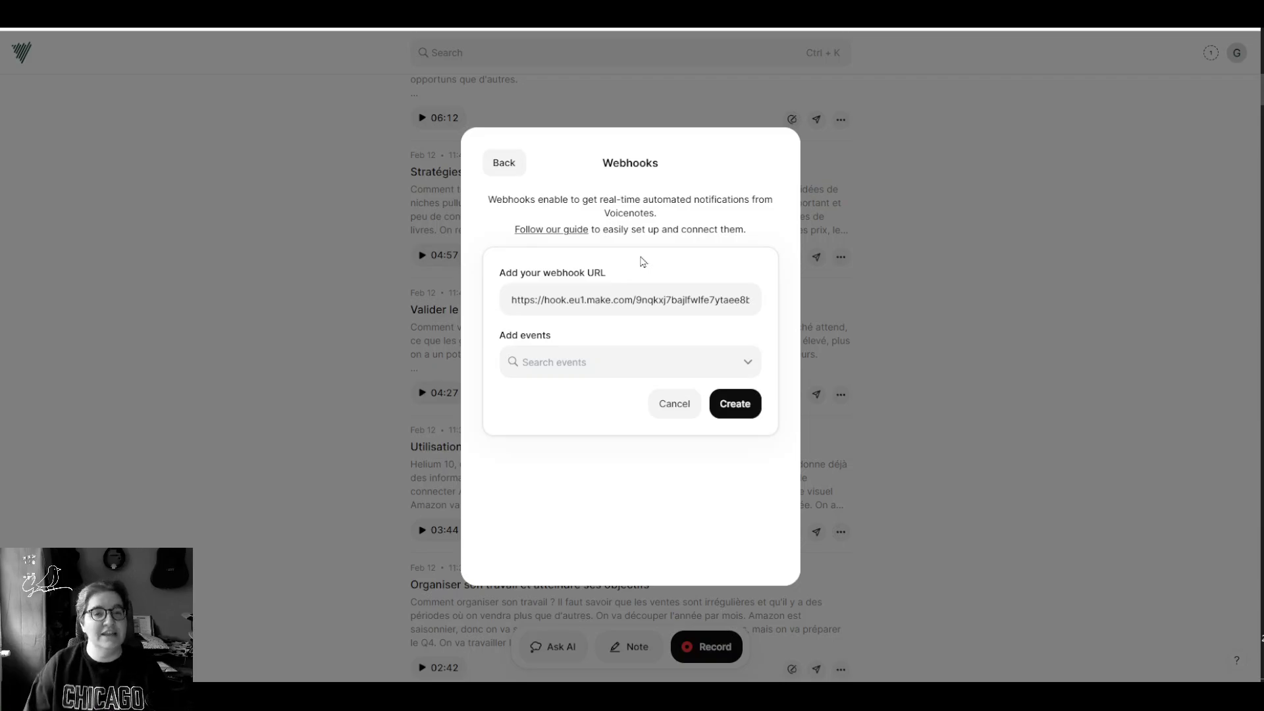
# Step: Limit the webhook's trigger events to Creating notes only
pyautogui.click(700, 357)
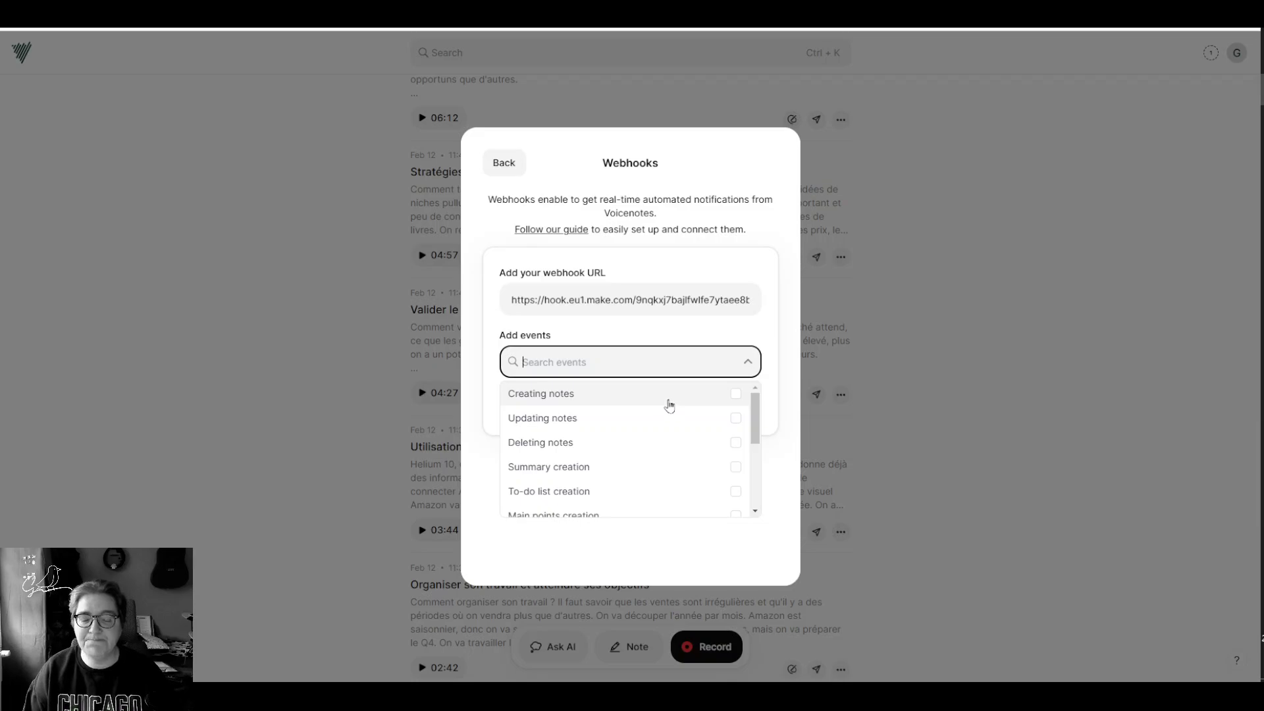
pyautogui.click(734, 395)
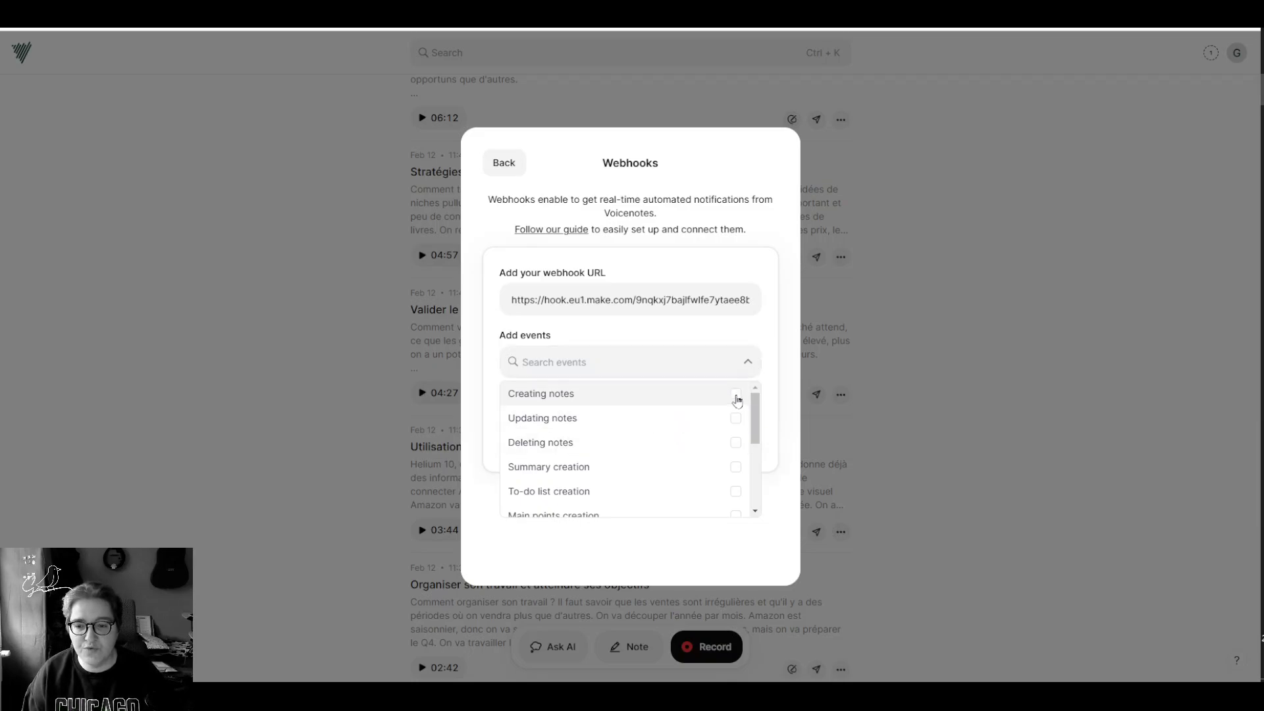
pyautogui.click(737, 420)
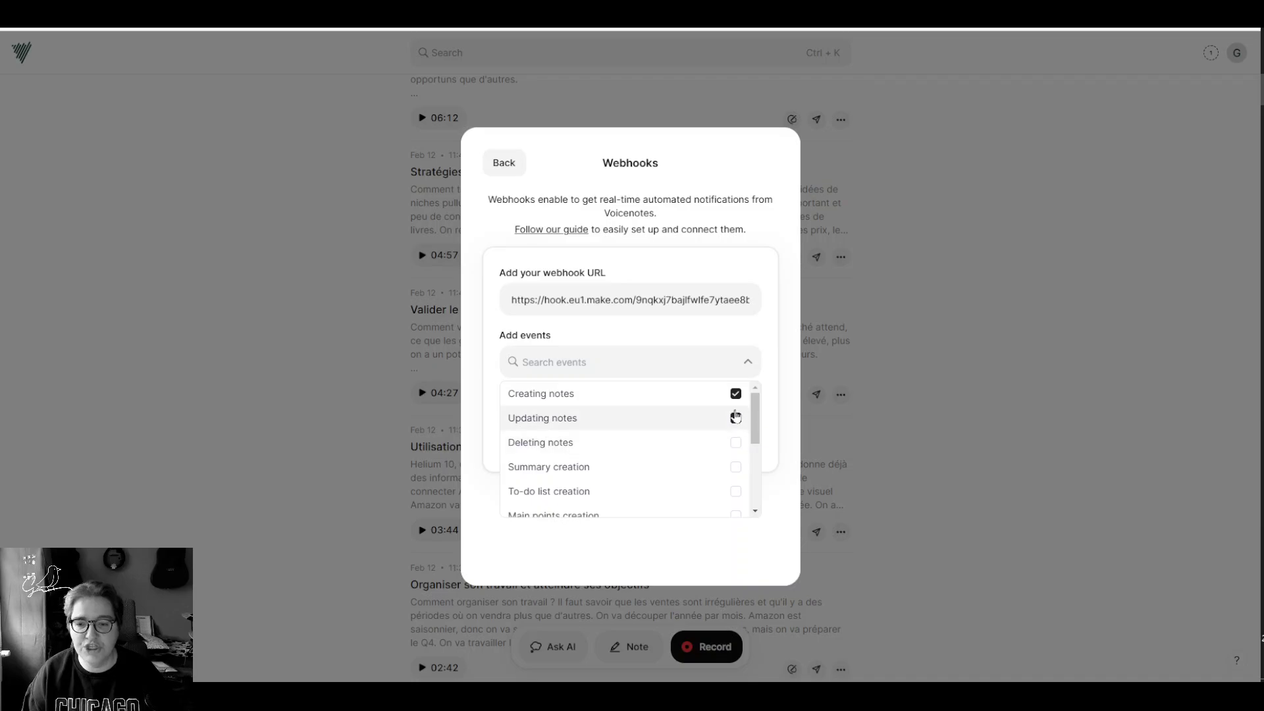
pyautogui.click(736, 417)
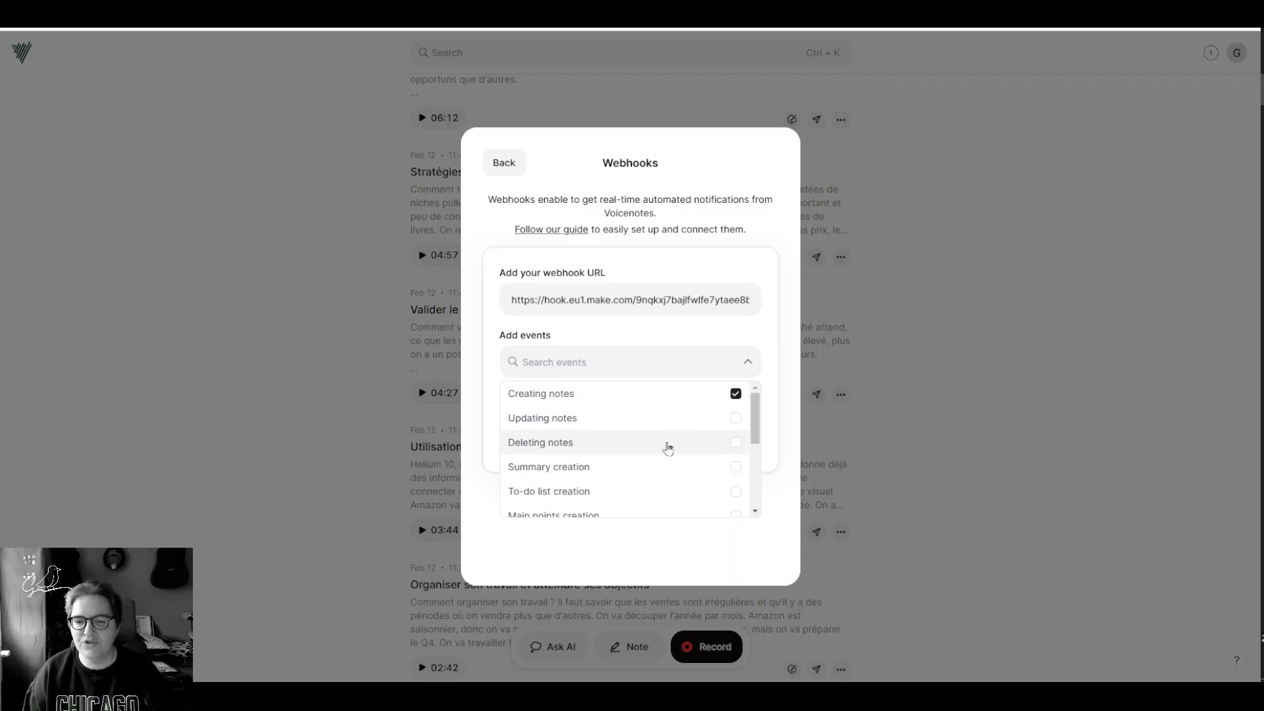
pyautogui.scroll(-4, 668, 449)
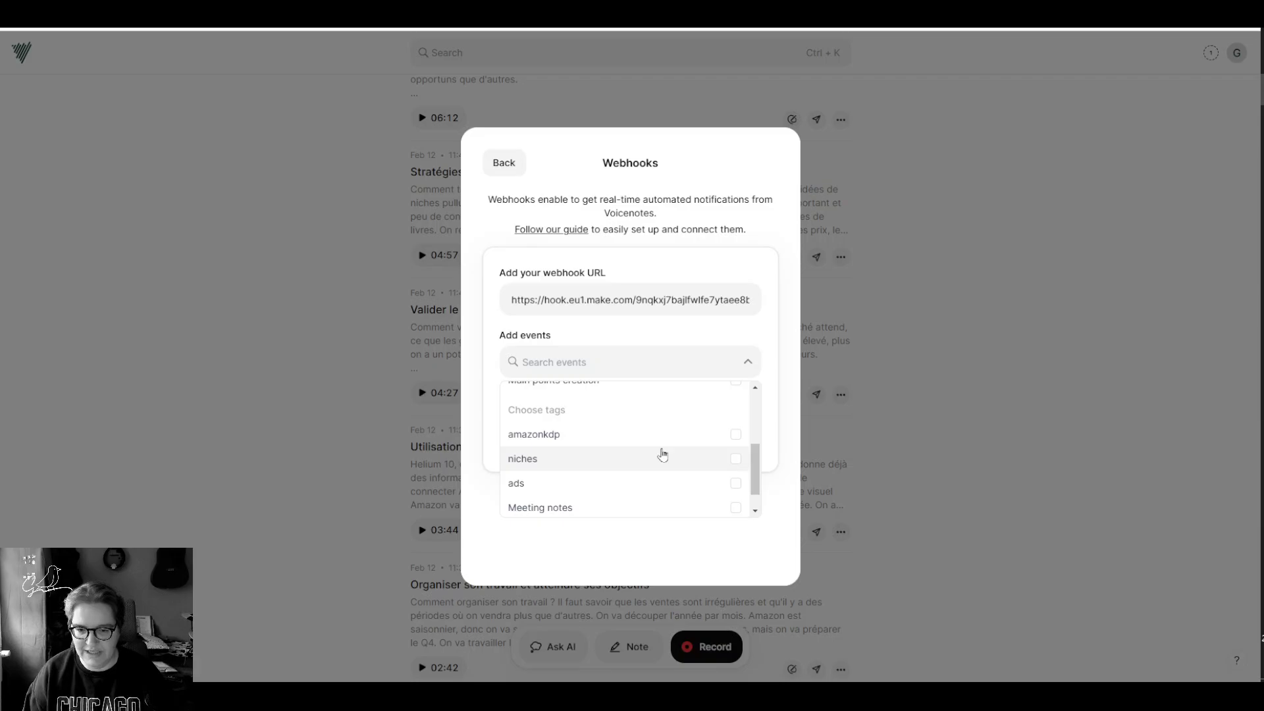
pyautogui.scroll(-1, 632, 454)
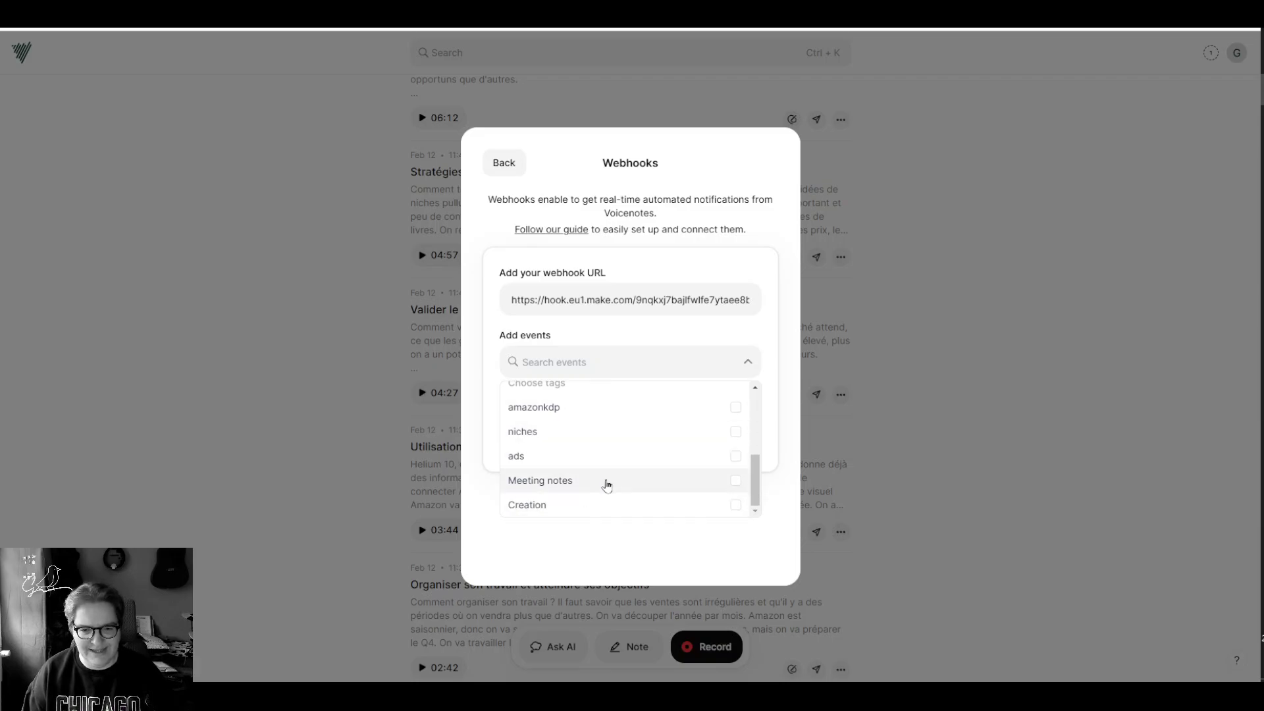
pyautogui.scroll(5, 607, 486)
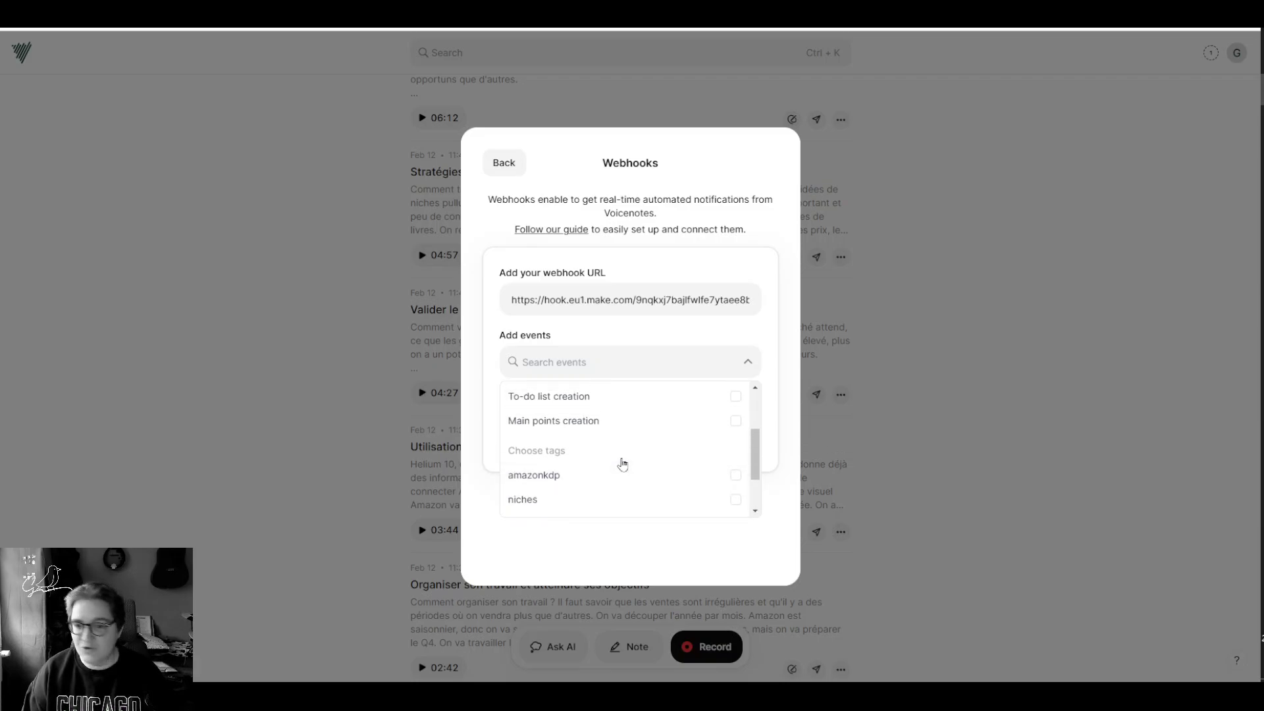
pyautogui.click(747, 343)
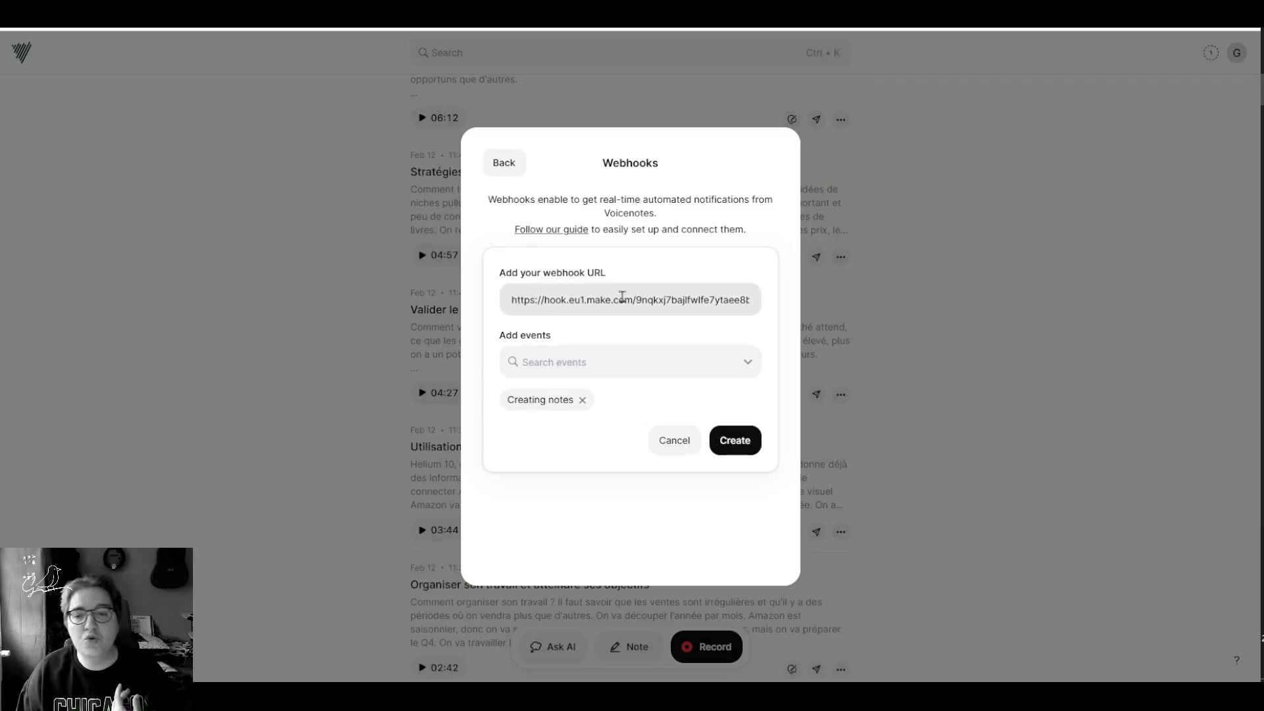
pyautogui.hotkey('ctrl', 'Tab')
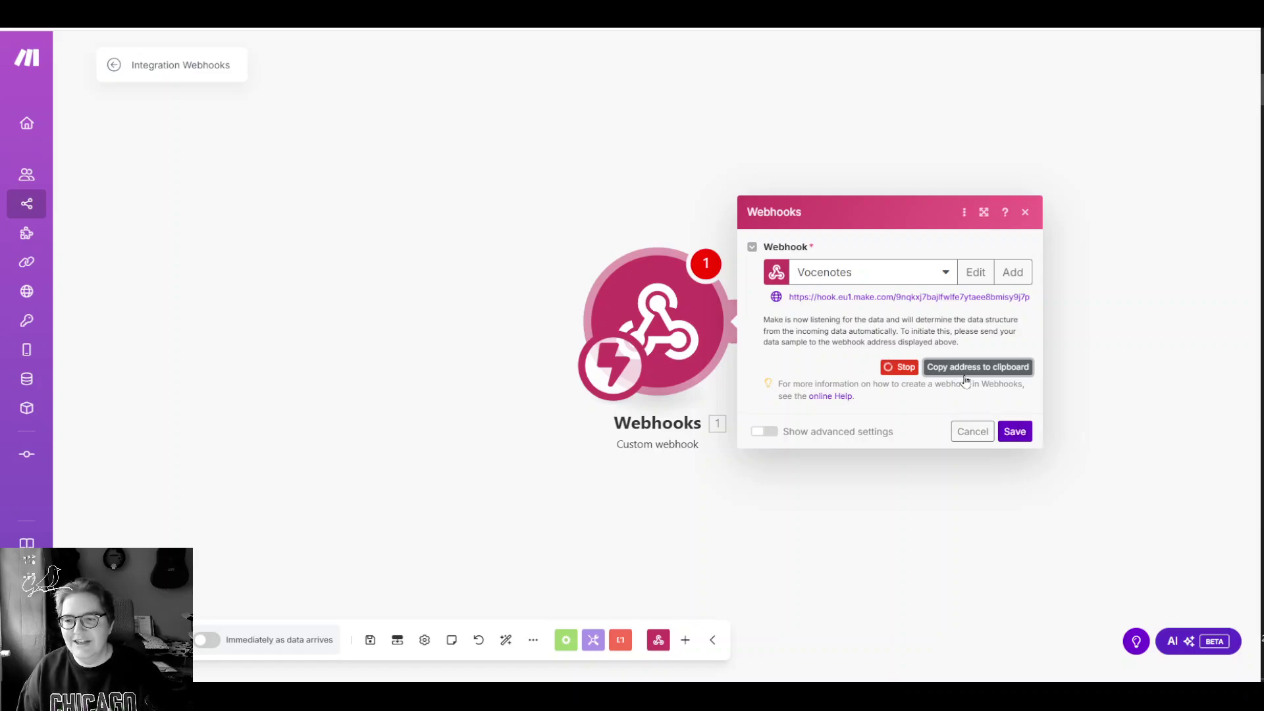
# Step: Save the custom webhook trigger settings and the Integration Webhooks scenario
pyautogui.click(1018, 434)
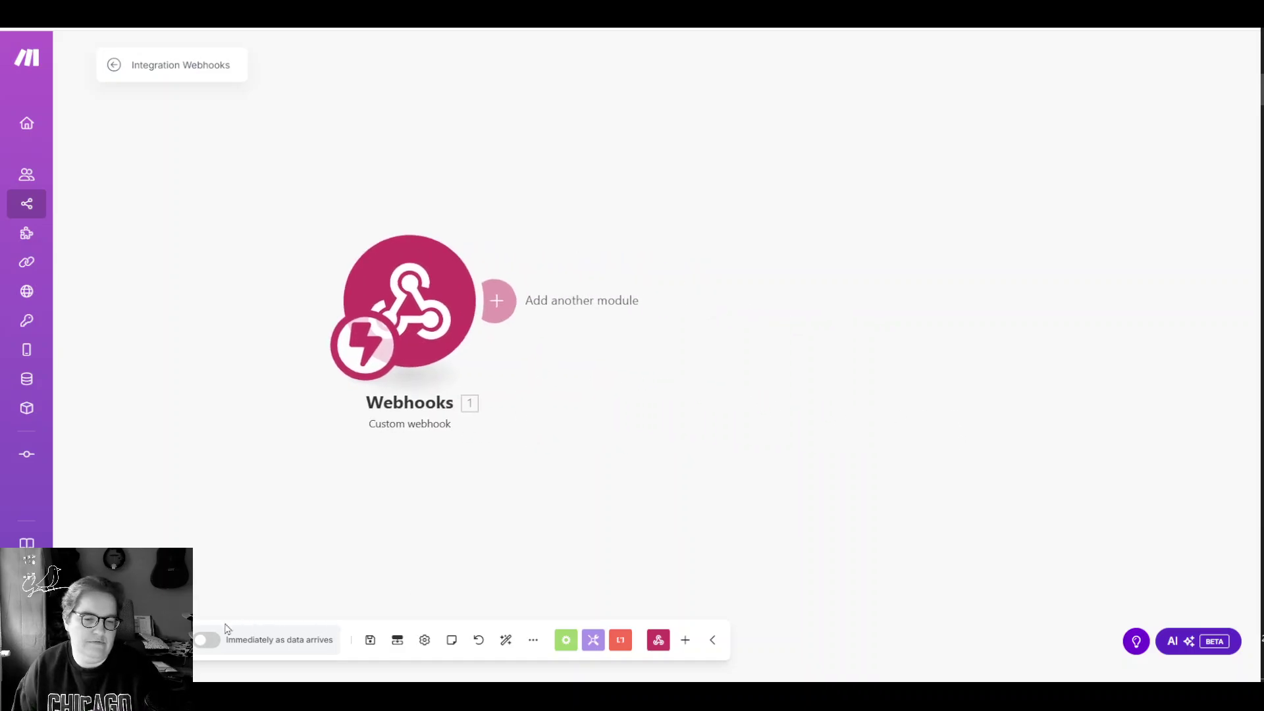
pyautogui.click(204, 646)
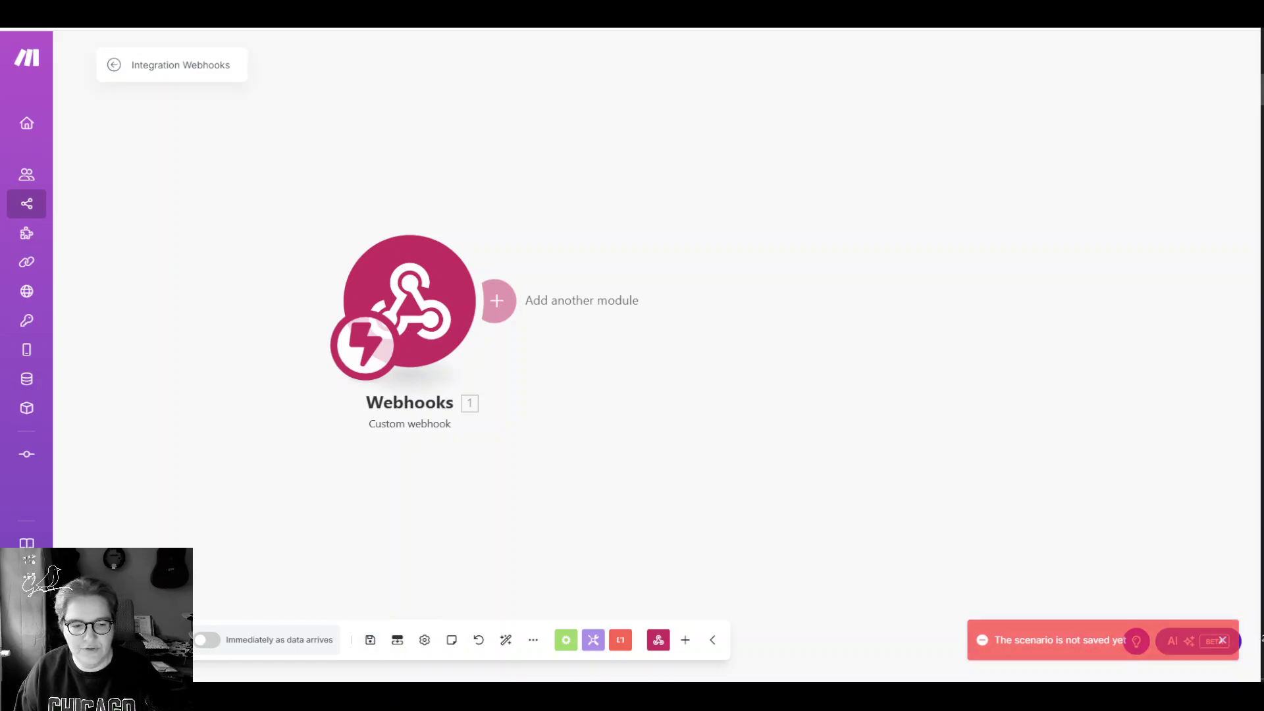
pyautogui.click(370, 640)
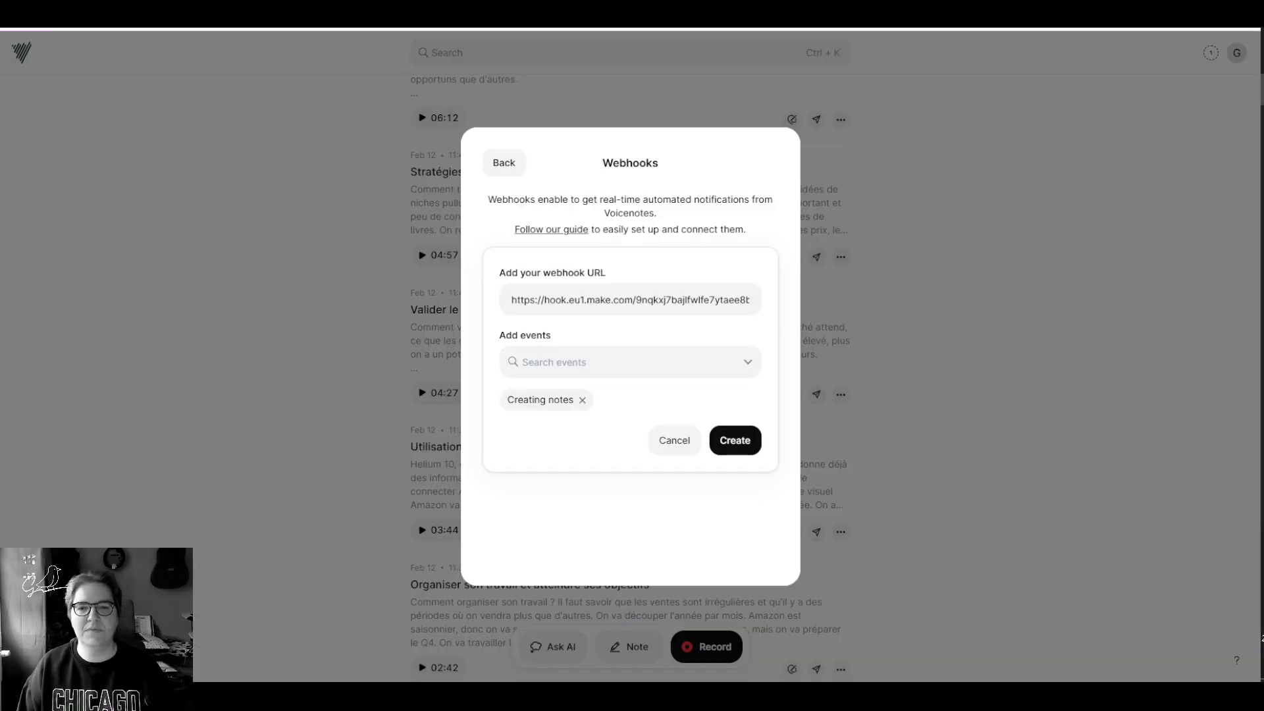
# Step: Create the Creating notes webhook, then record and finish a short test voice note
pyautogui.click(744, 448)
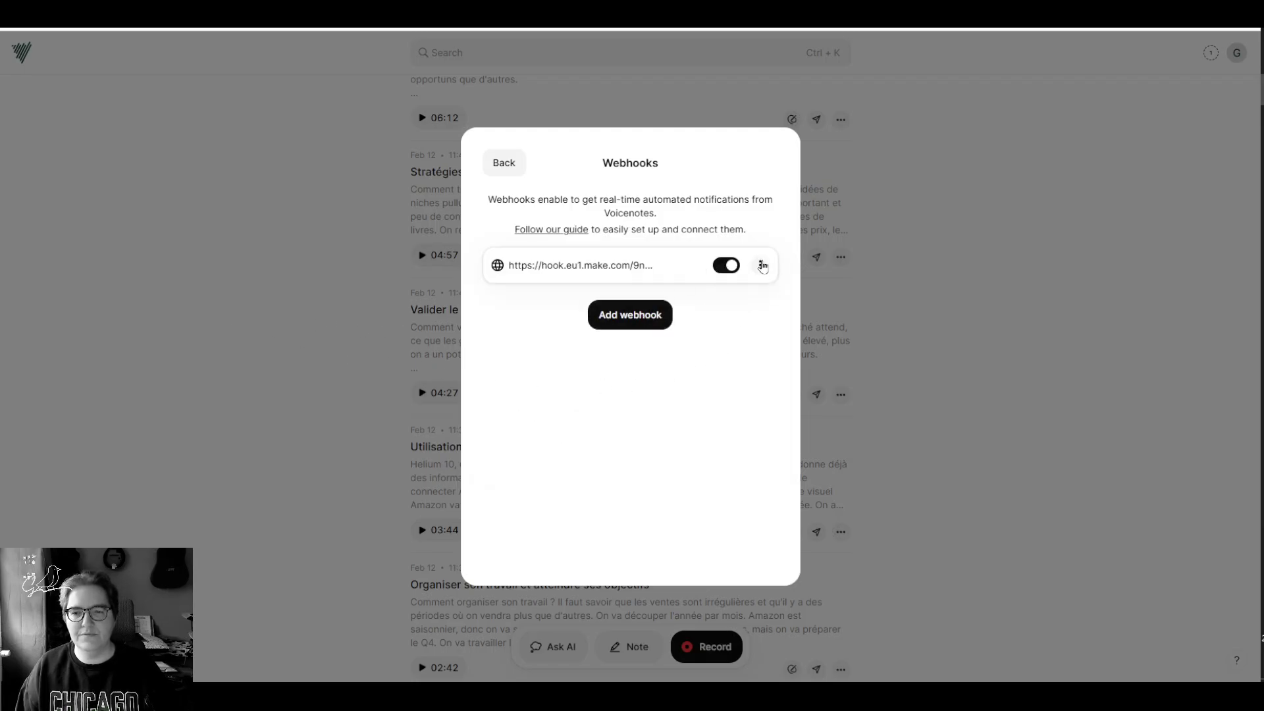
pyautogui.click(760, 264)
pyautogui.click(295, 265)
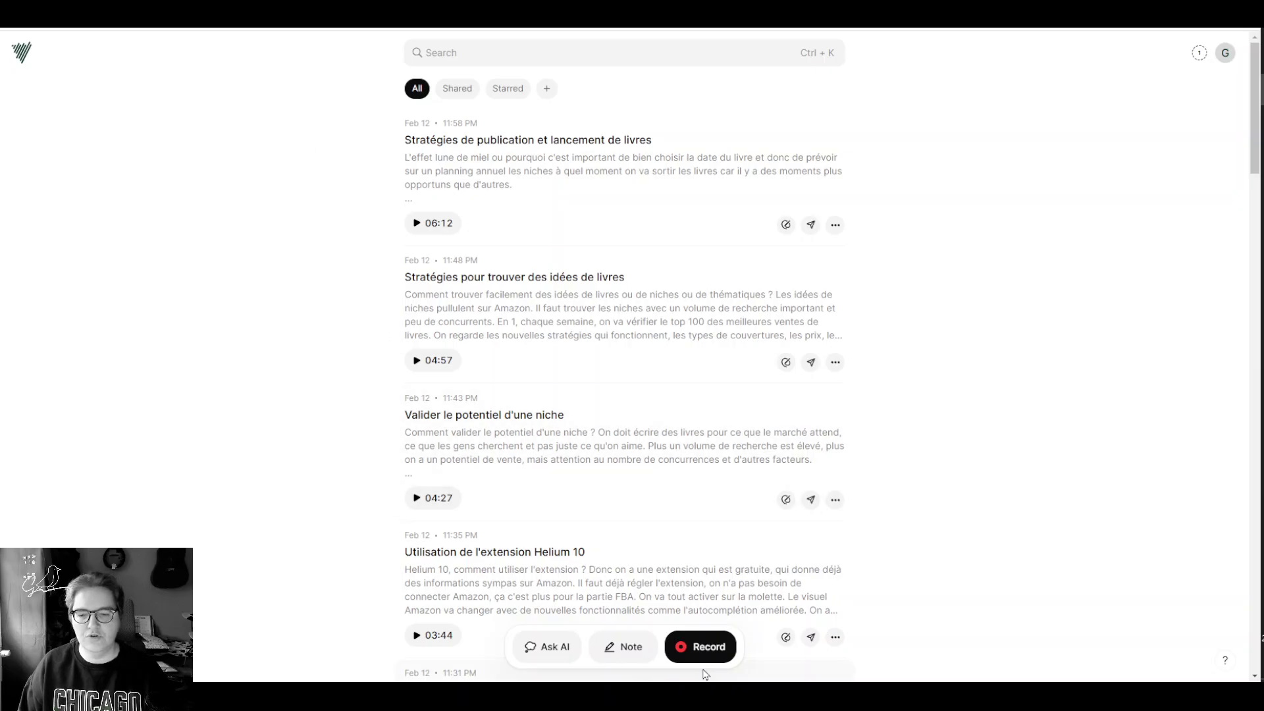
pyautogui.click(702, 647)
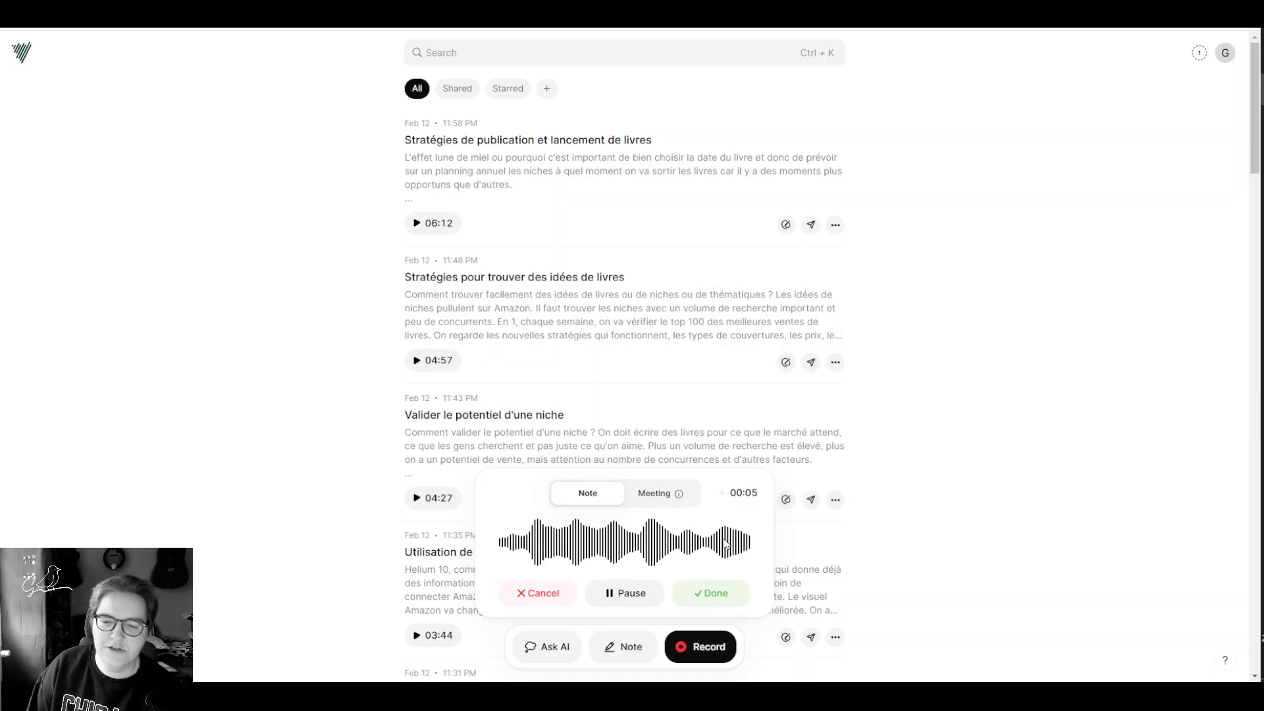
pyautogui.click(706, 596)
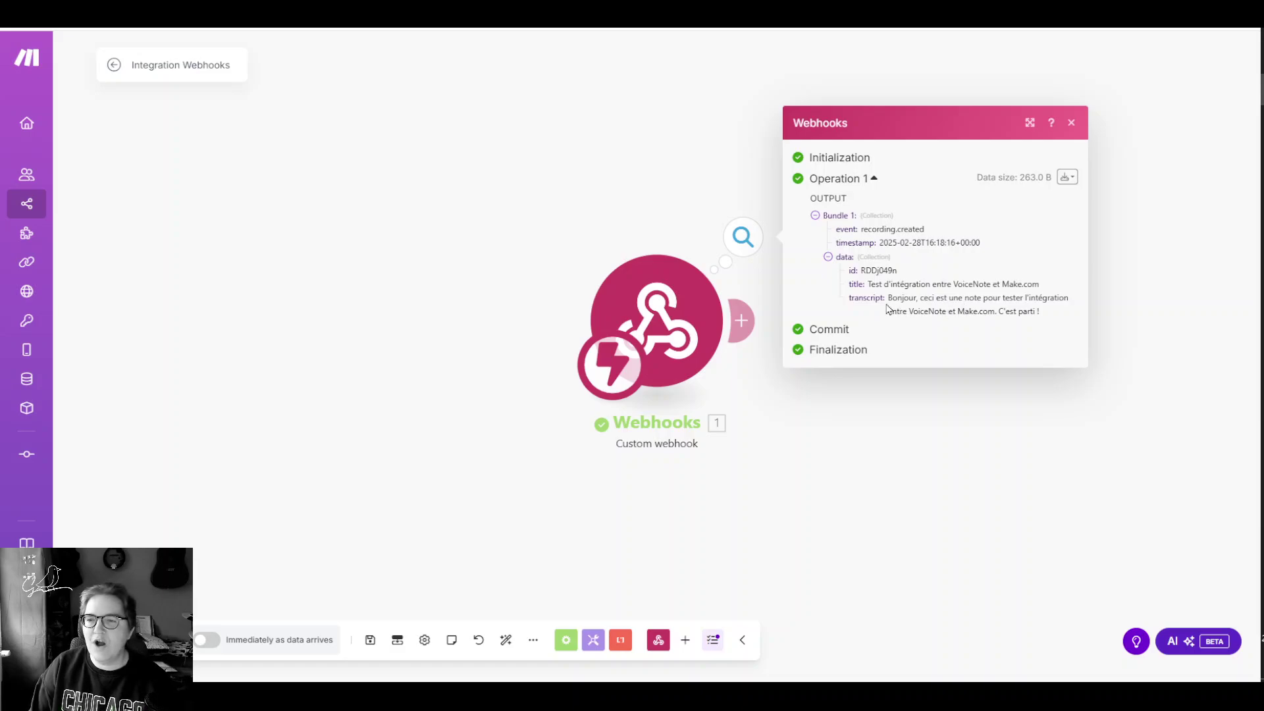
# Step: Check the 'Test d'intégration entre VoiceNote et Make.com' transcript in the webhook output, then close it
pyautogui.moveTo(894, 298); pyautogui.dragTo(1064, 327)
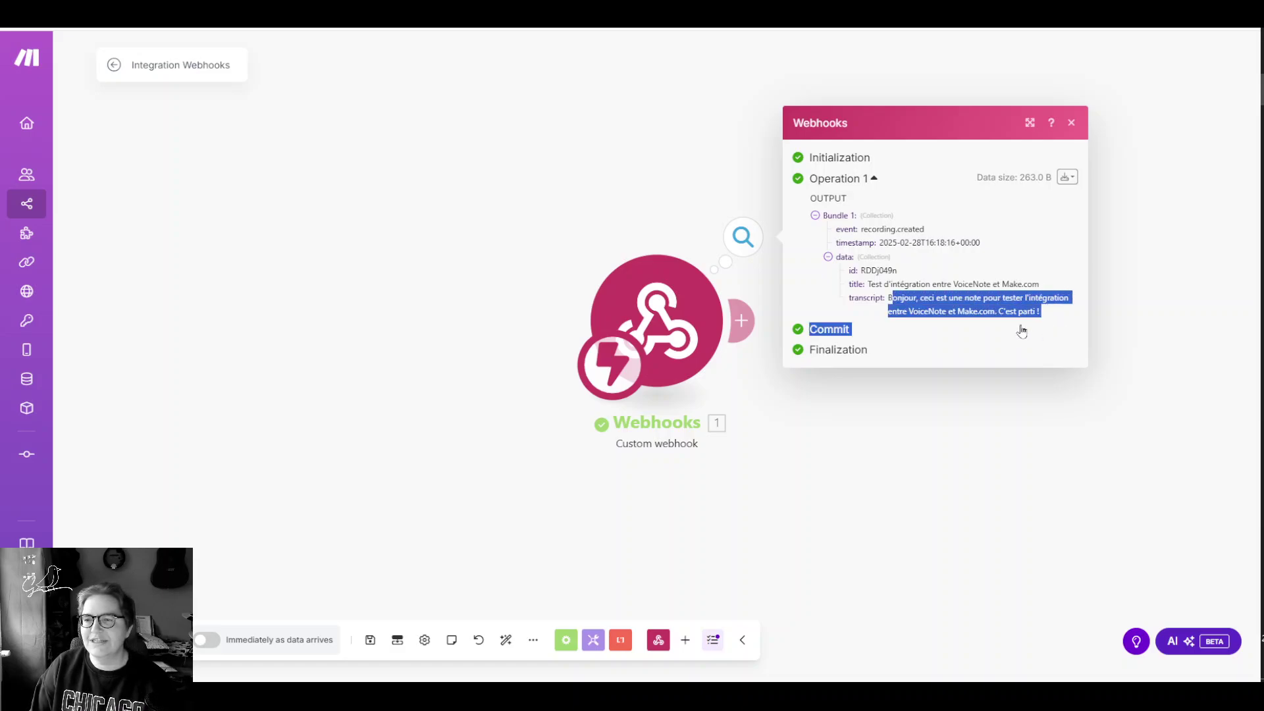
pyautogui.click(875, 359)
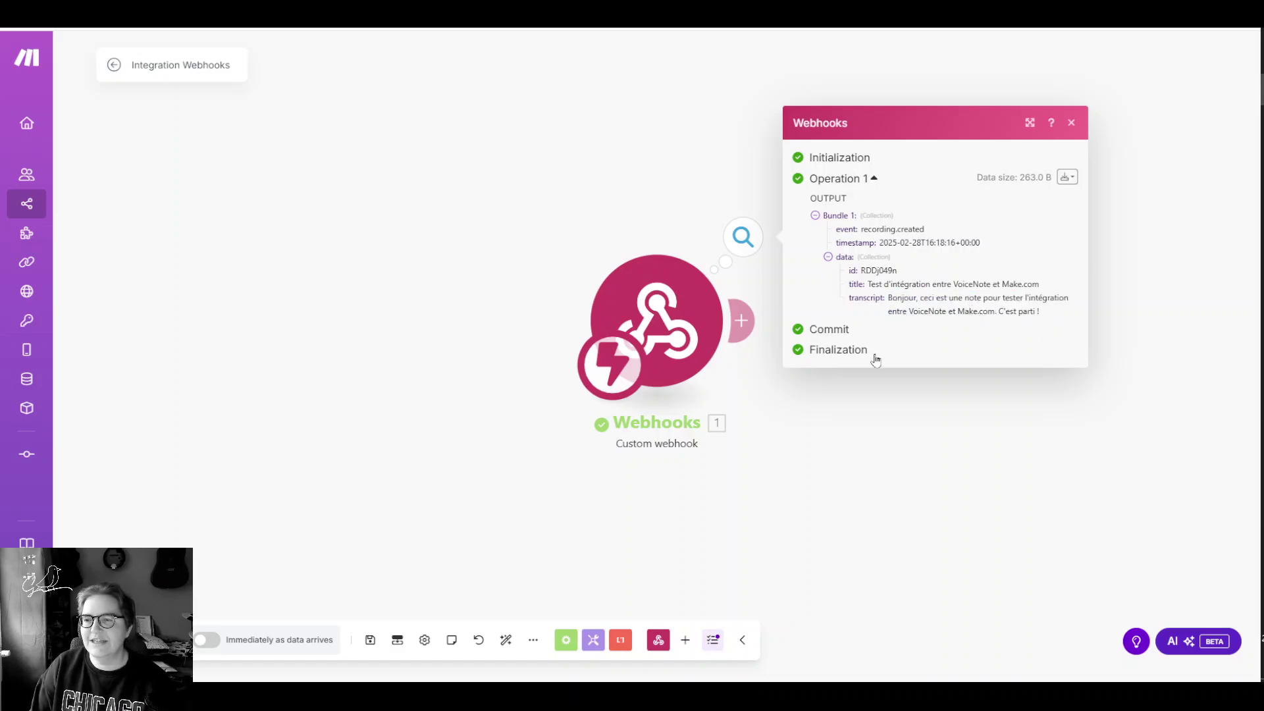
pyautogui.click(413, 256)
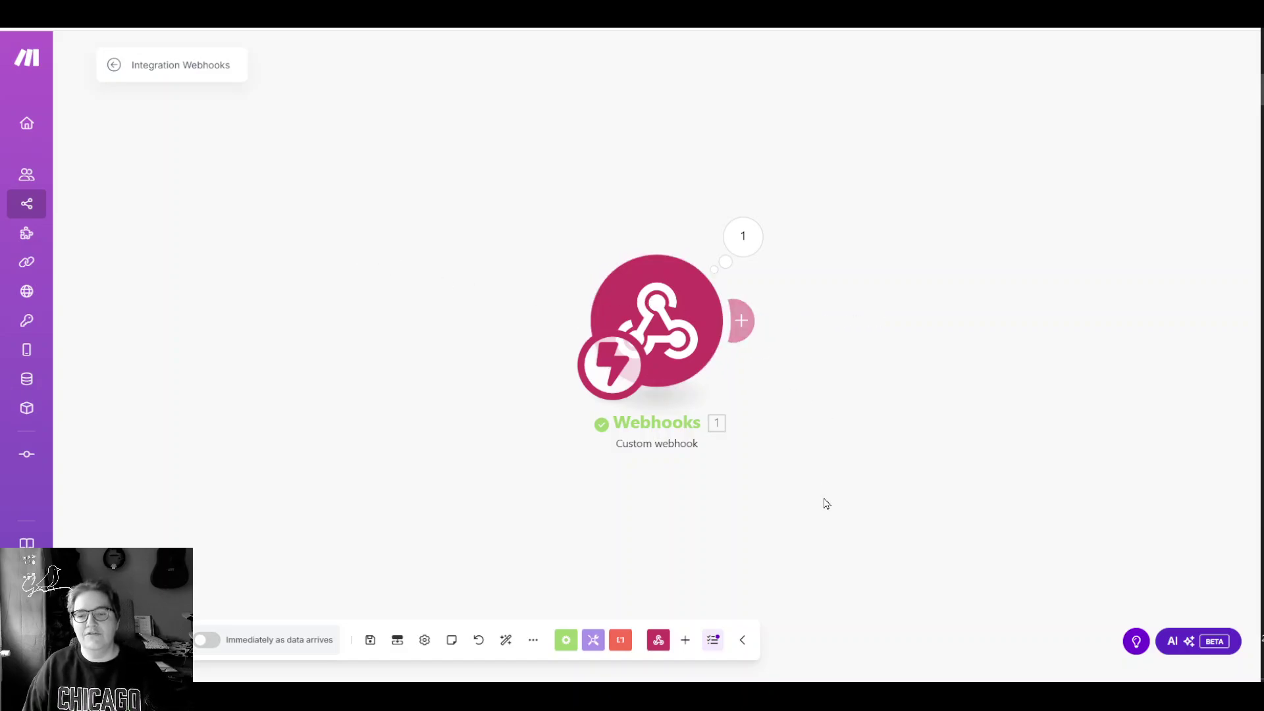
pyautogui.moveTo(798, 501); pyautogui.dragTo(468, 501)
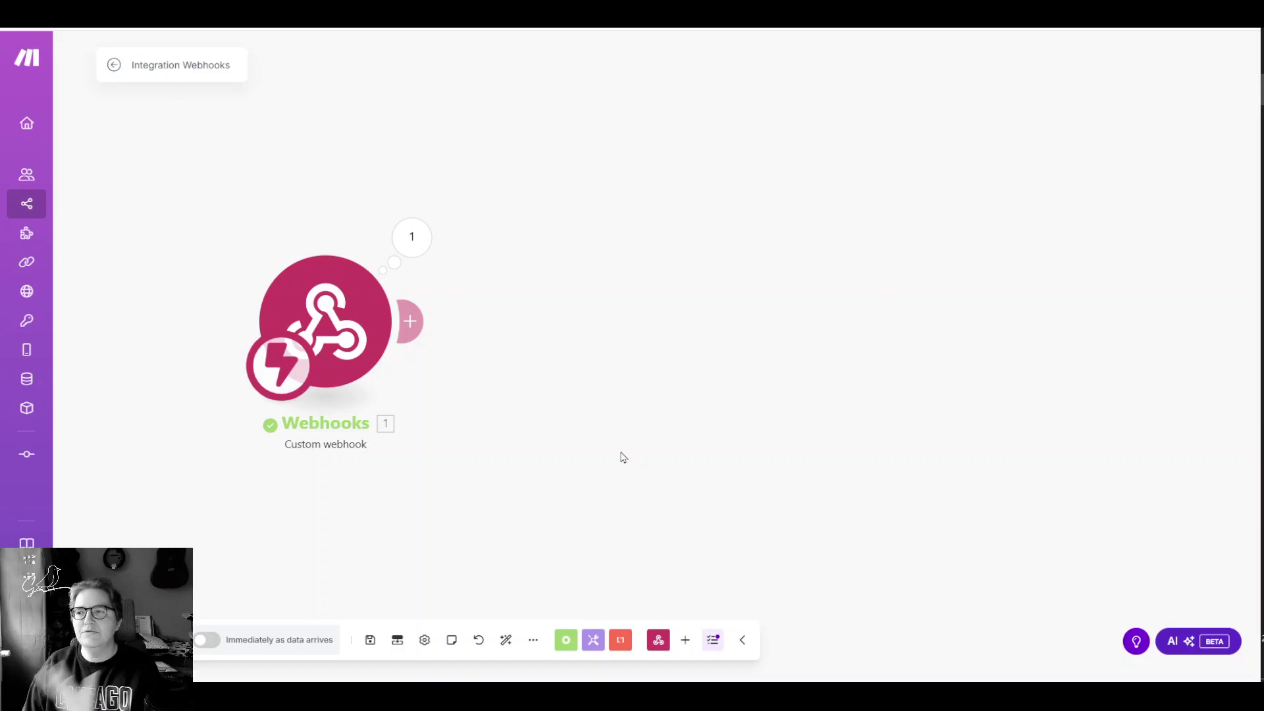
pyautogui.moveTo(608, 353); pyautogui.dragTo(677, 330)
# Step: View the new test note in VoiceNote, then return to the 'Idées post Slack à Coda ok' scenario
pyautogui.click(434, 11)
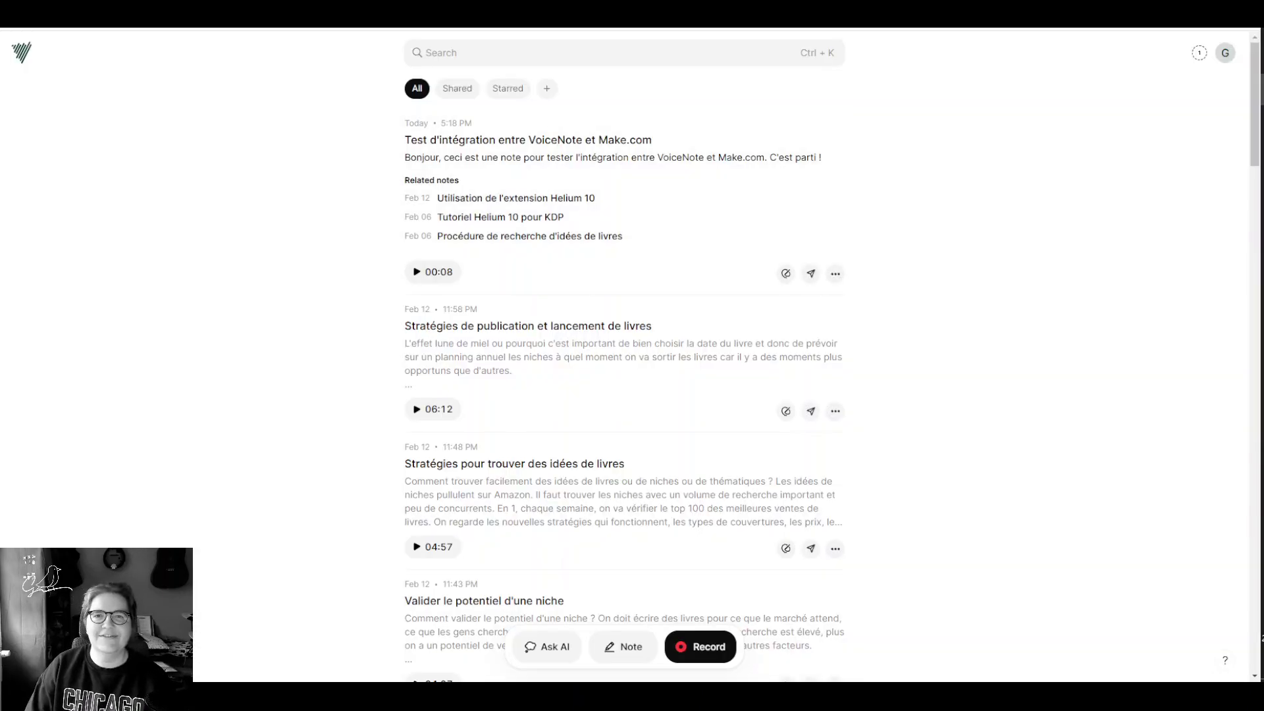
pyautogui.click(448, 14)
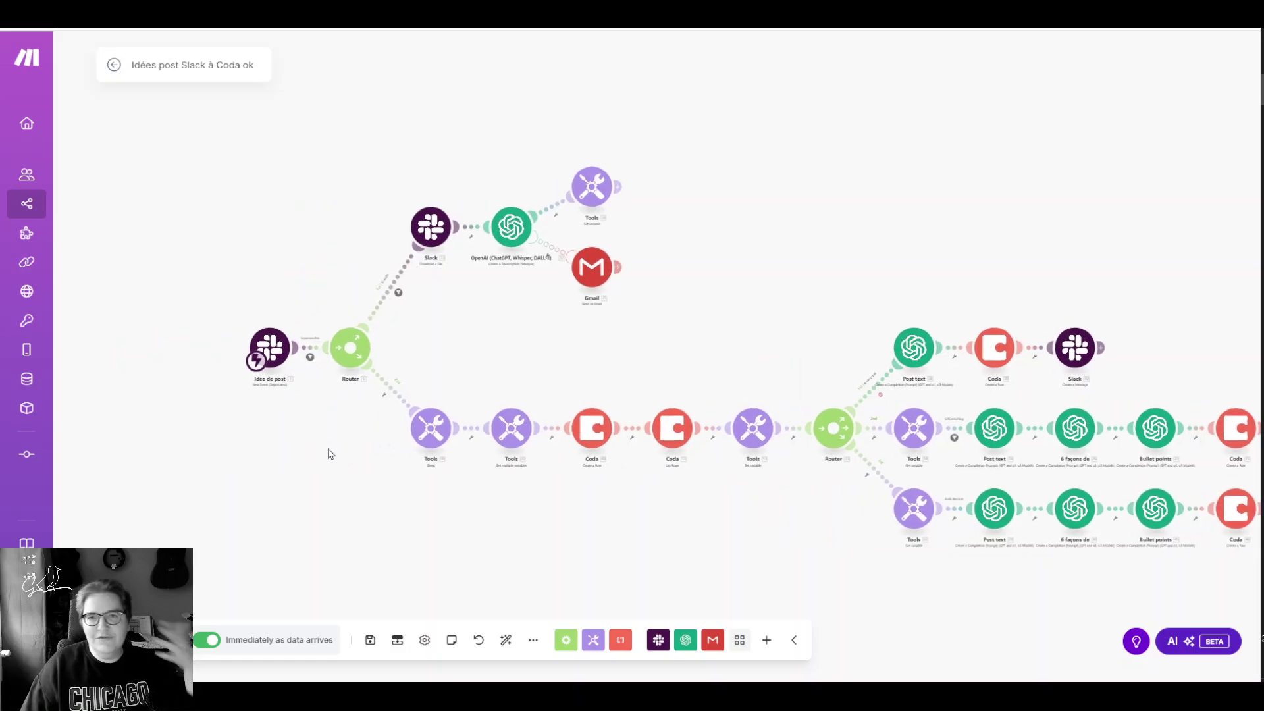
# Step: Inspect the Slack webhook trigger and OpenAI transcription module settings in the scenario
pyautogui.scroll(5, 306, 452)
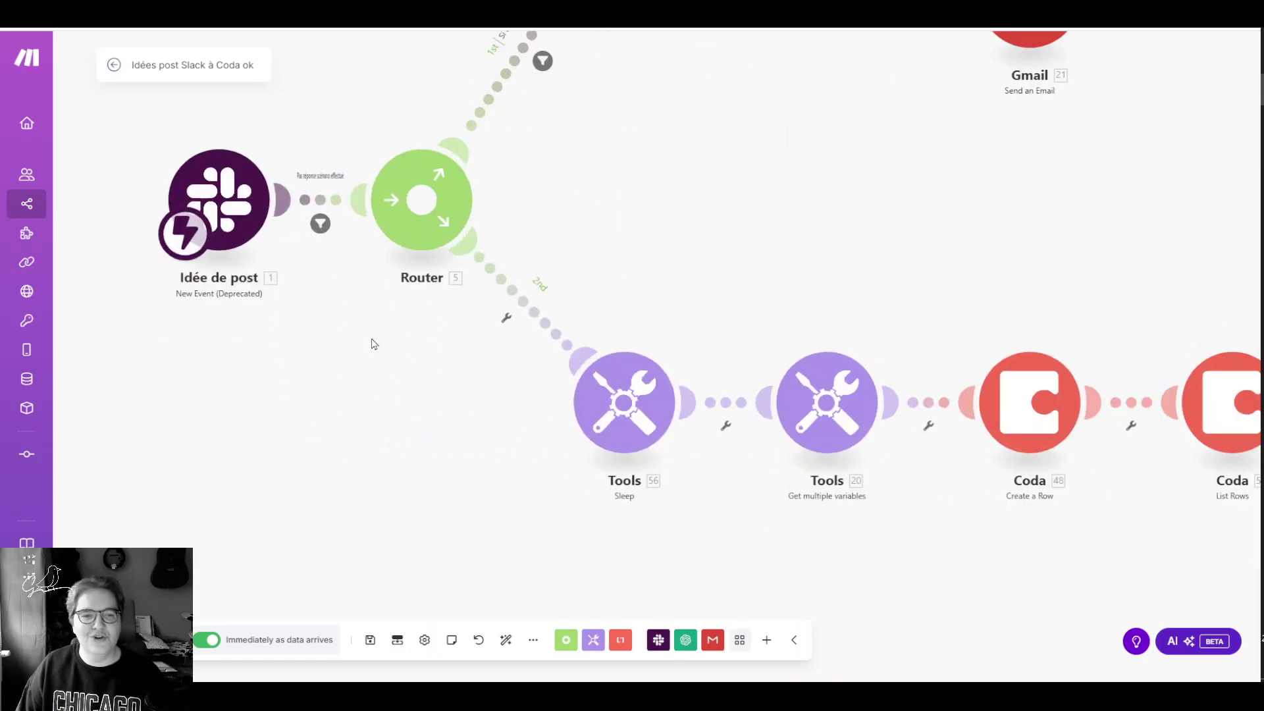
pyautogui.moveTo(374, 344); pyautogui.dragTo(331, 469)
pyautogui.click(218, 349)
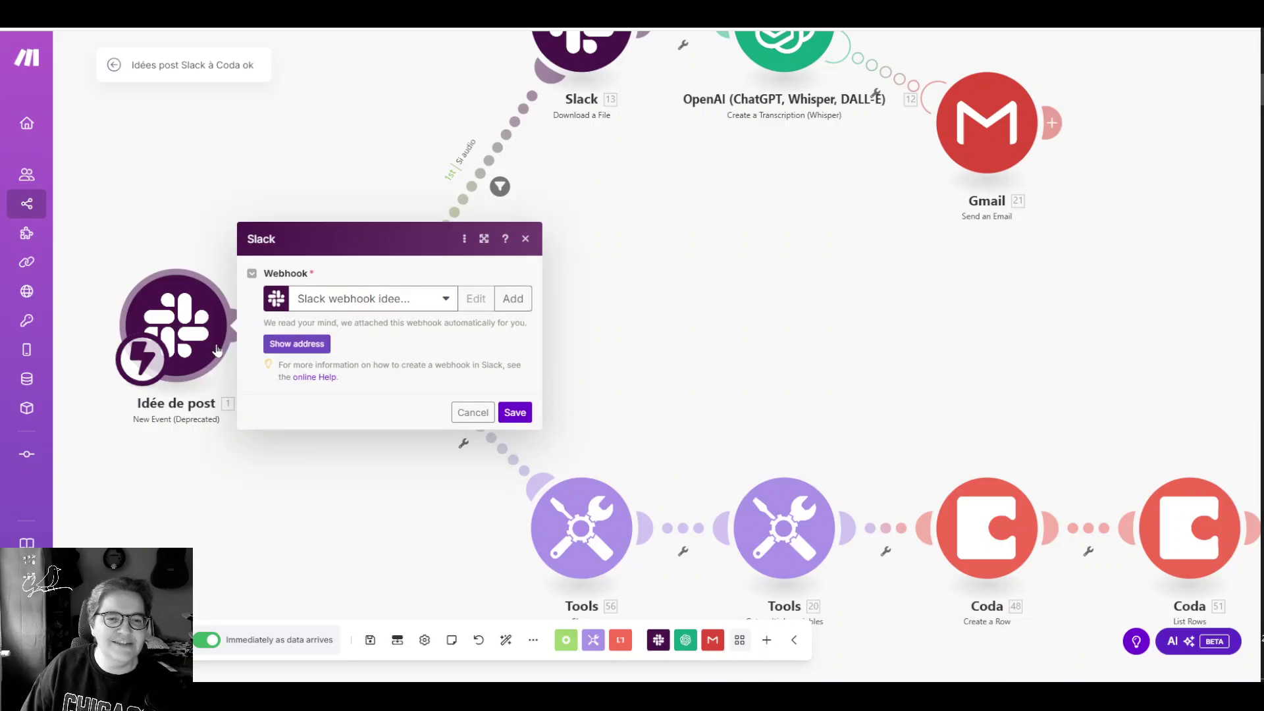
pyautogui.click(379, 467)
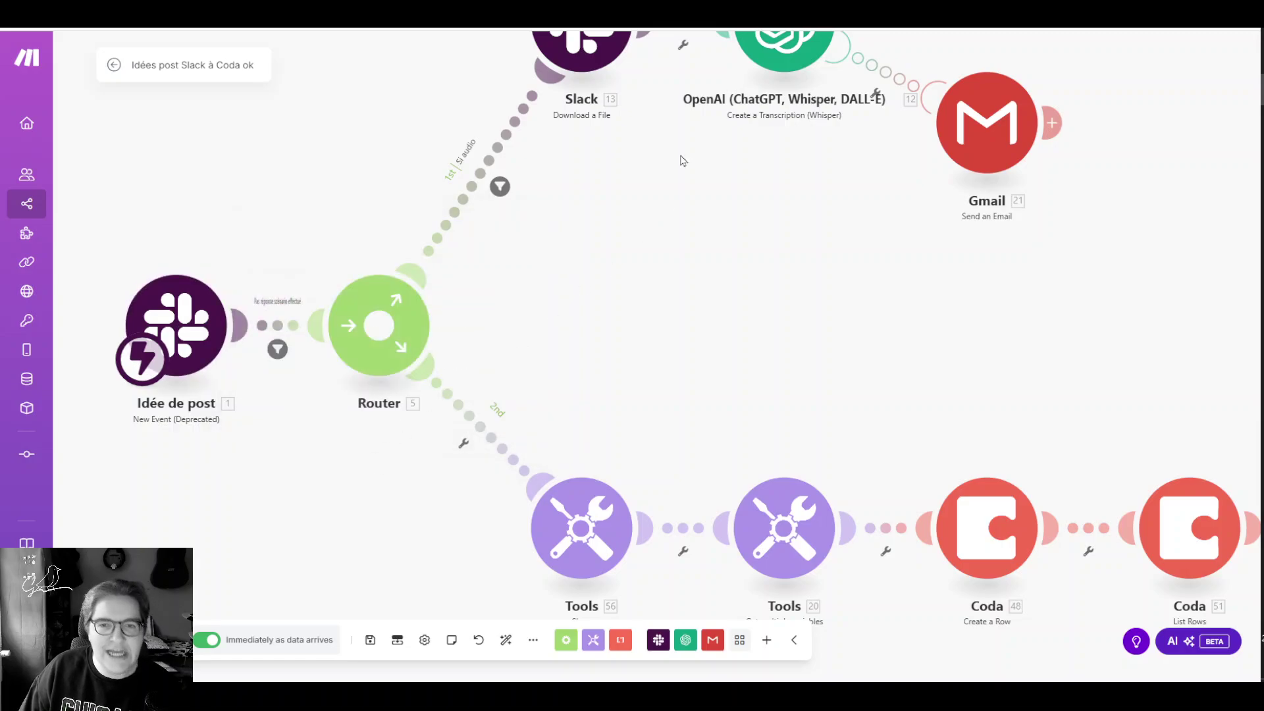
pyautogui.moveTo(683, 160); pyautogui.dragTo(456, 423)
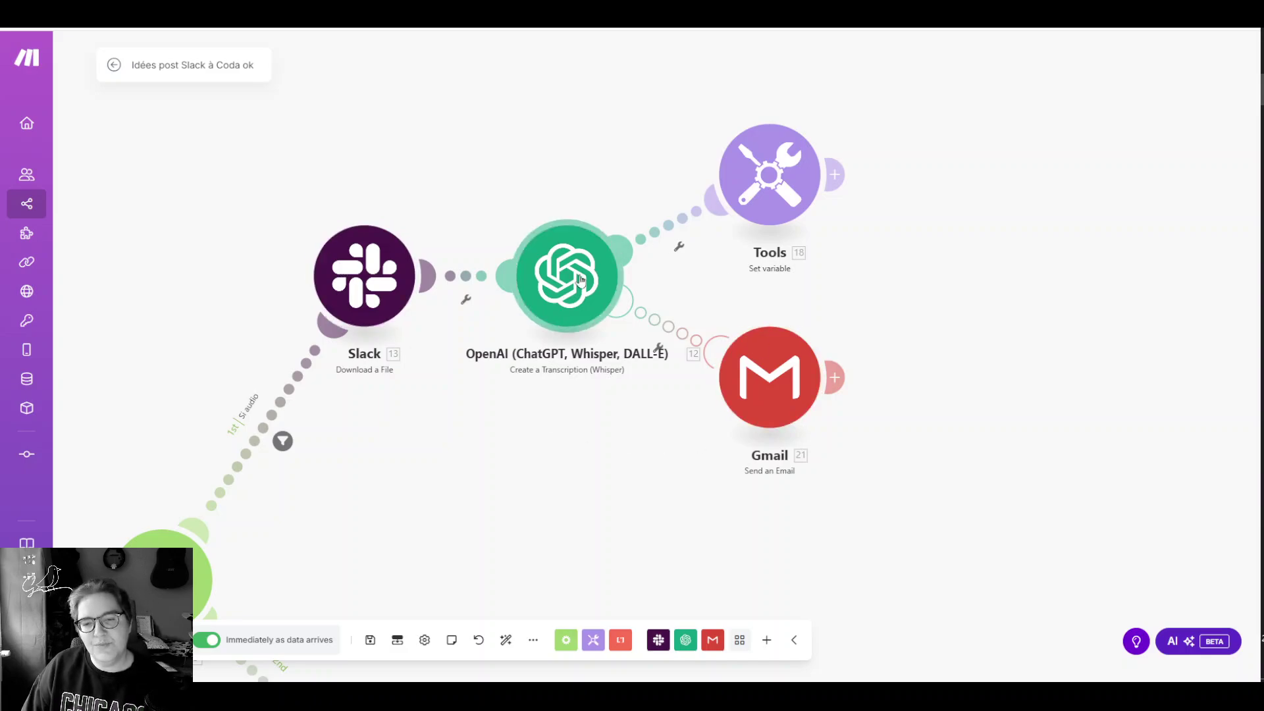
pyautogui.click(581, 279)
pyautogui.click(560, 469)
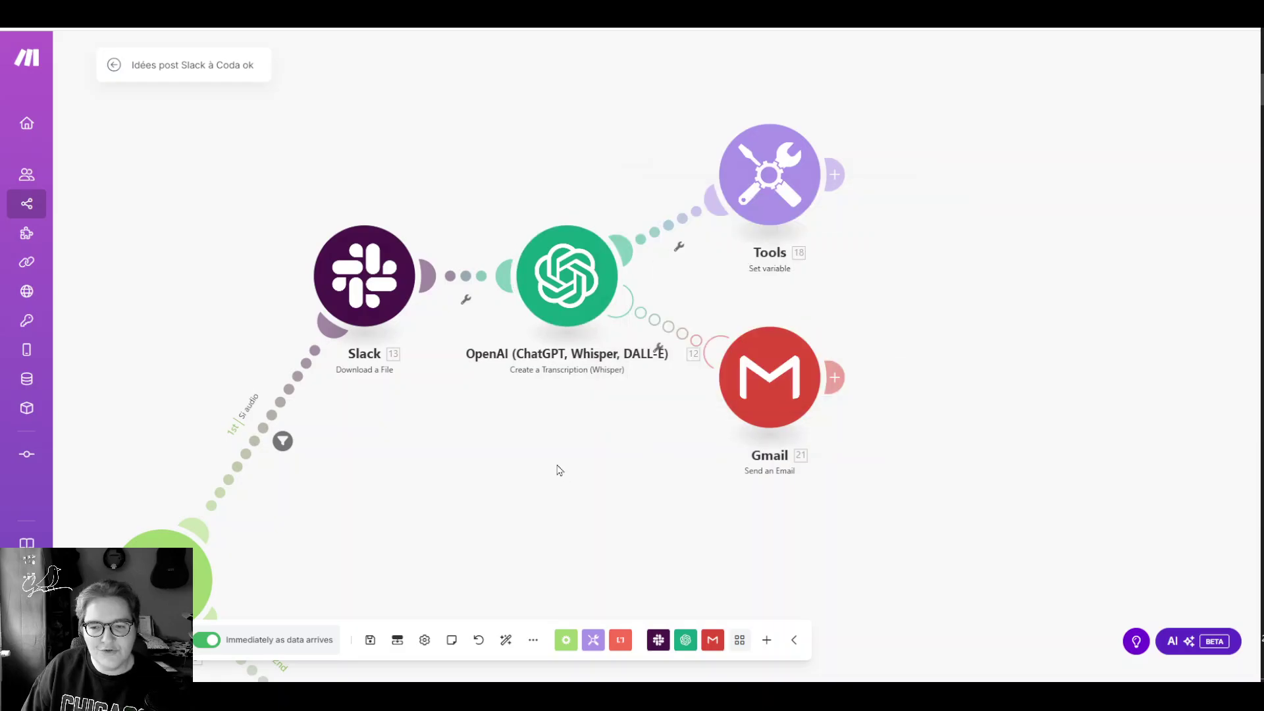
pyautogui.moveTo(366, 530); pyautogui.dragTo(628, 141)
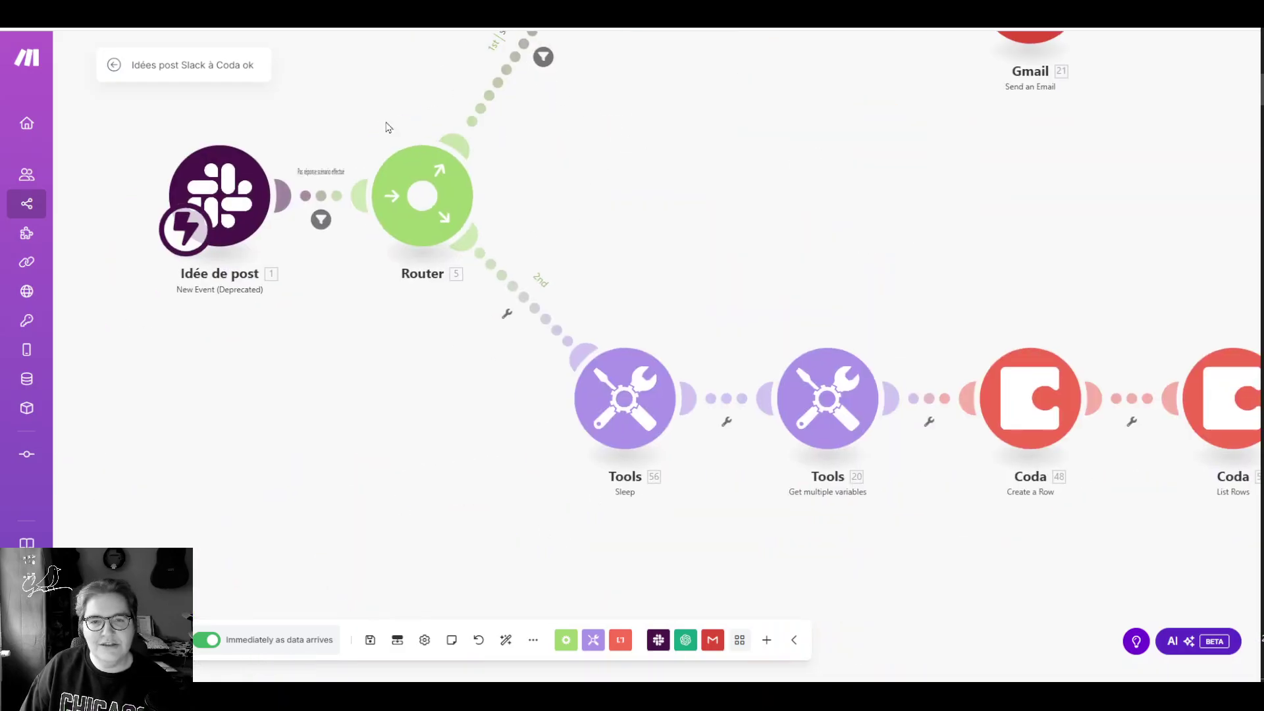
pyautogui.hscroll(5, 790, 536)
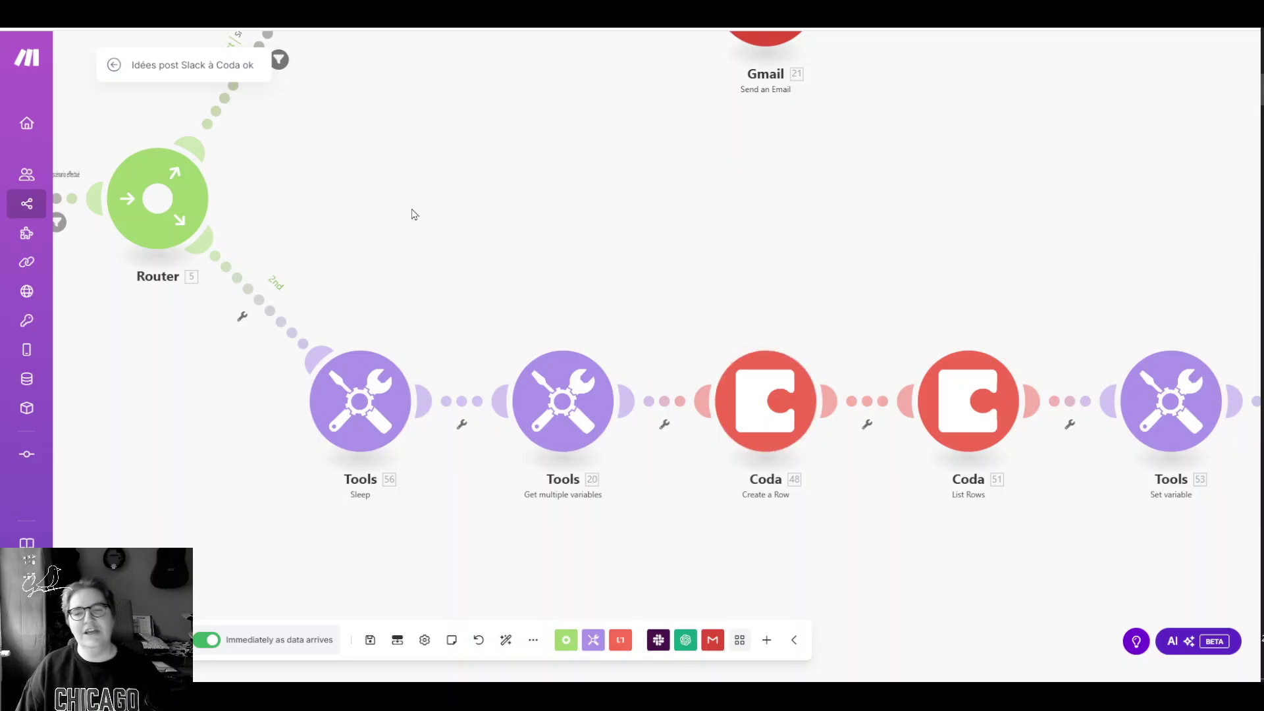
pyautogui.moveTo(414, 214); pyautogui.dragTo(736, 278)
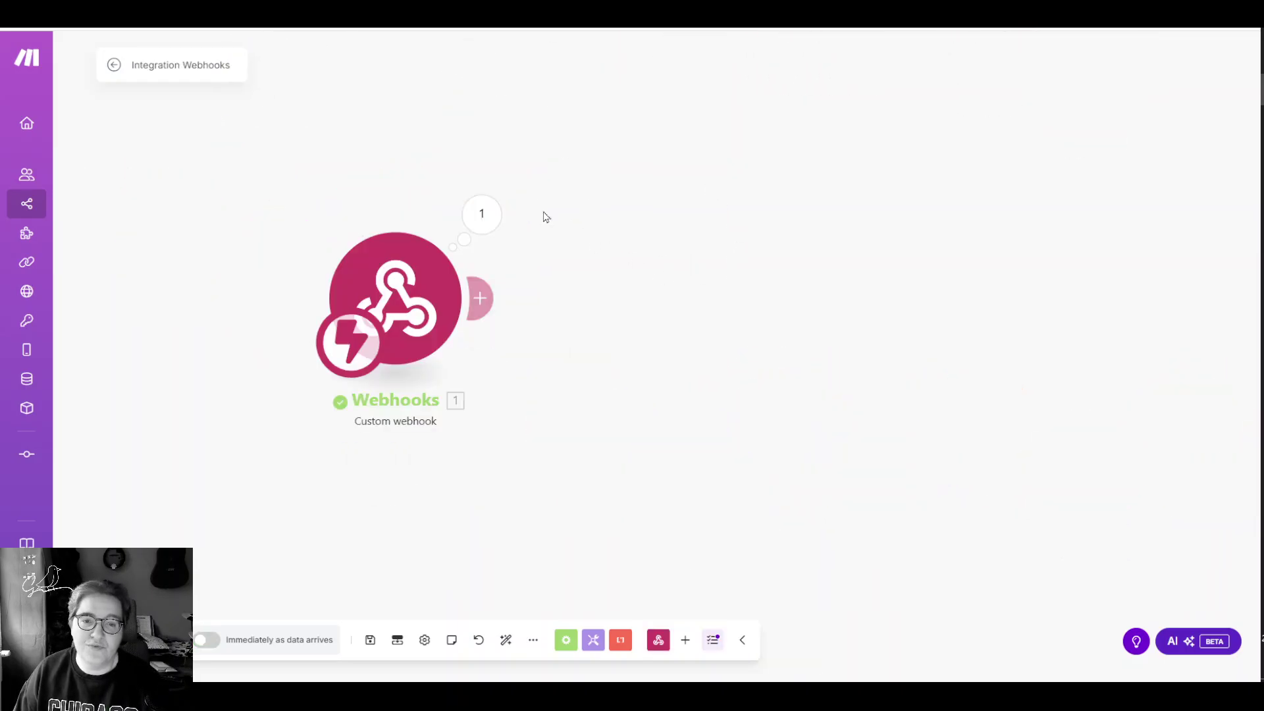
# Step: Copy the webhook module, paste it into this scenario and nudge it into place
pyautogui.rightClick(460, 359)
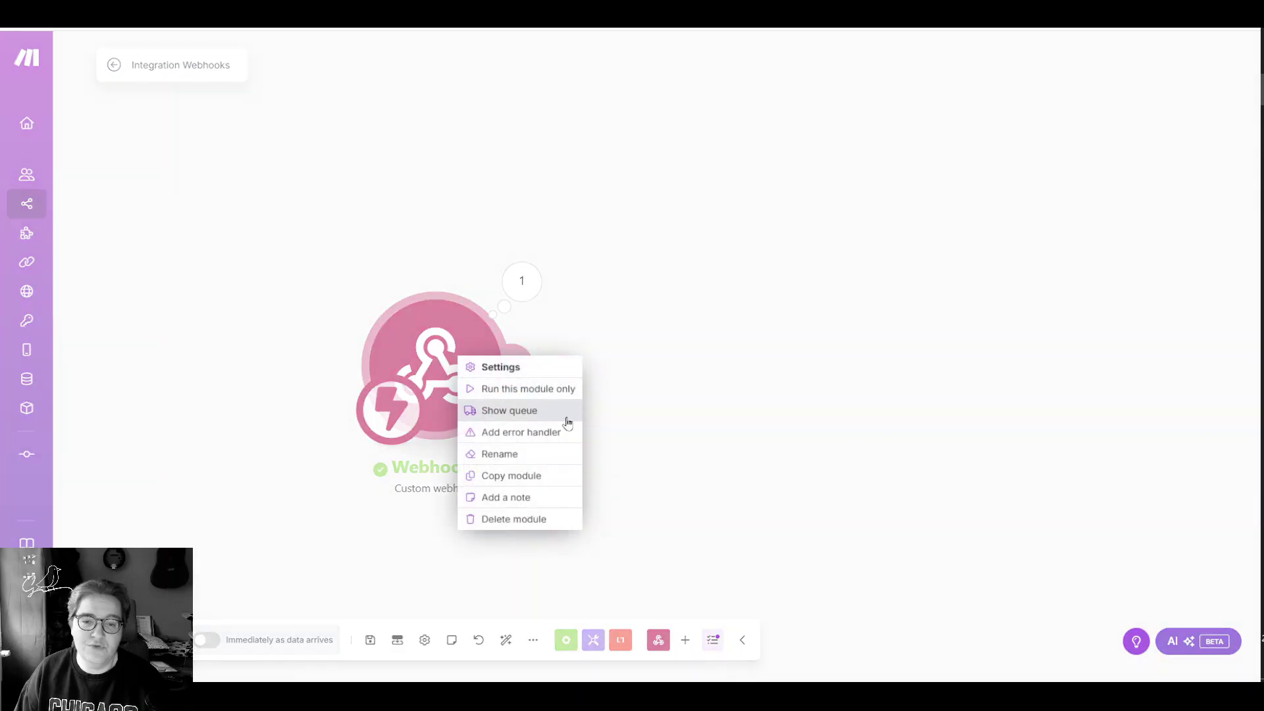
pyautogui.click(556, 475)
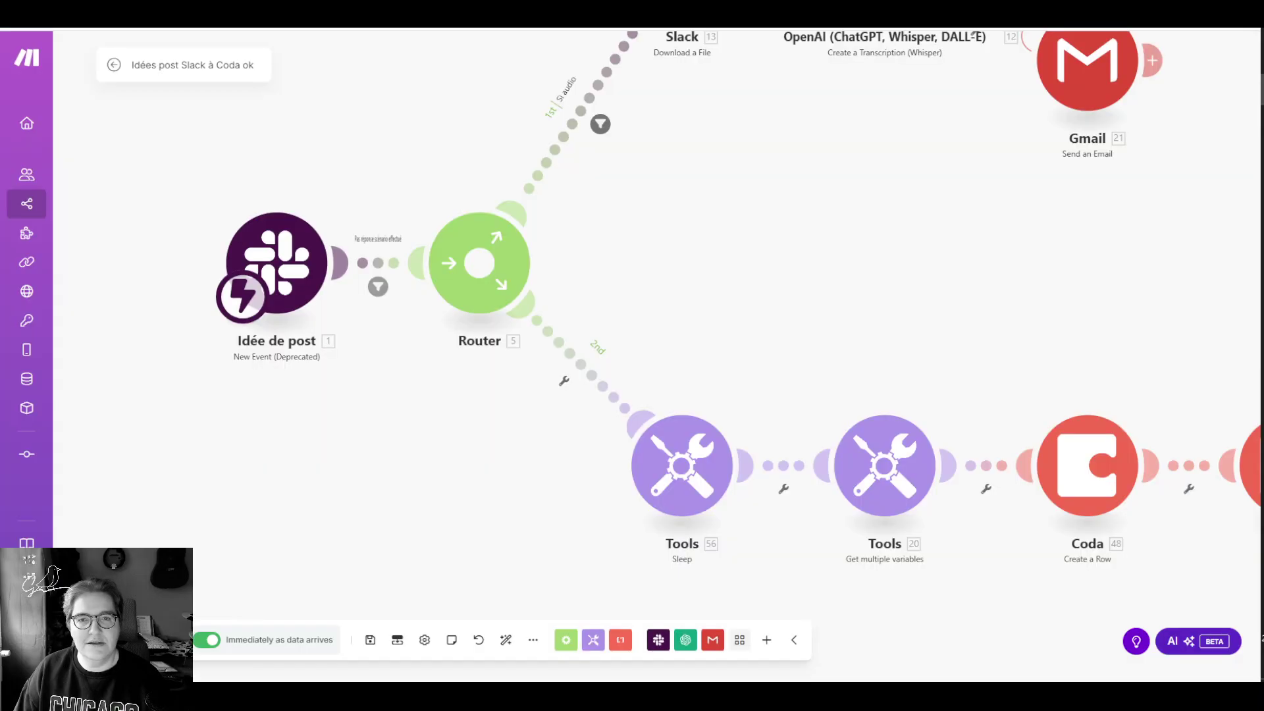
pyautogui.hotkey('ctrl', 'v')
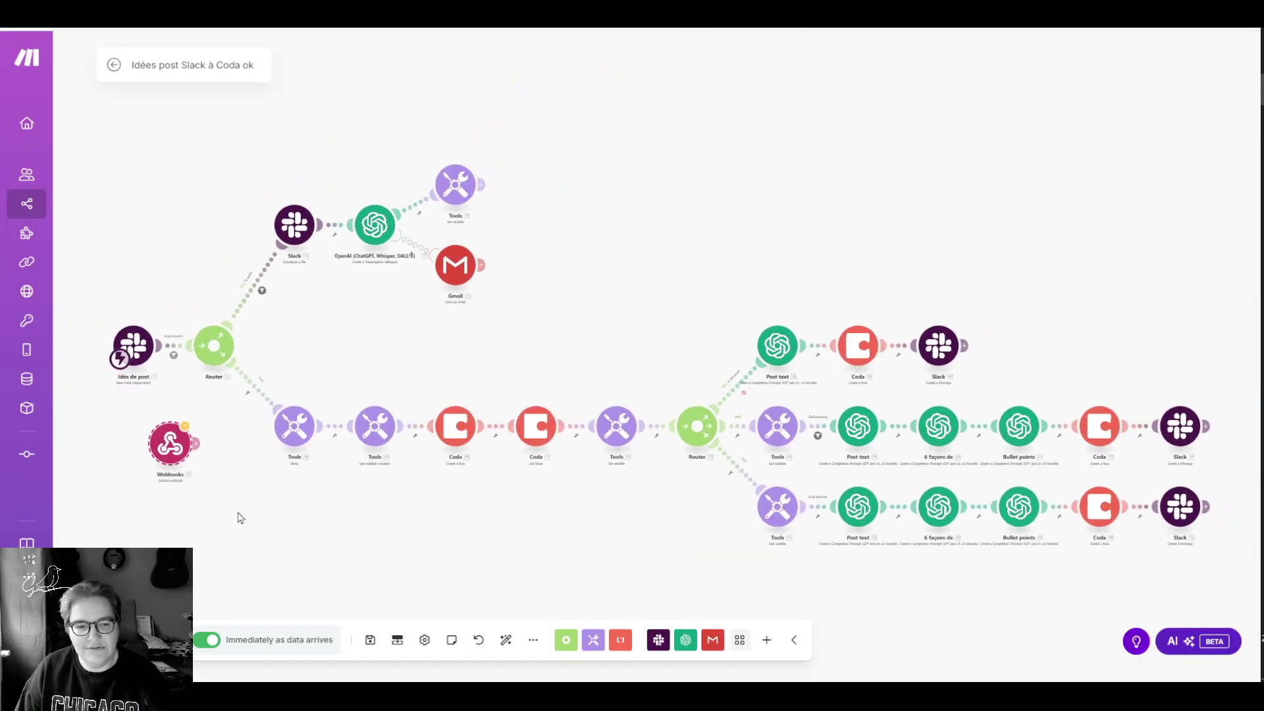
pyautogui.moveTo(241, 518); pyautogui.dragTo(421, 531)
pyautogui.click(352, 469)
pyautogui.click(499, 453)
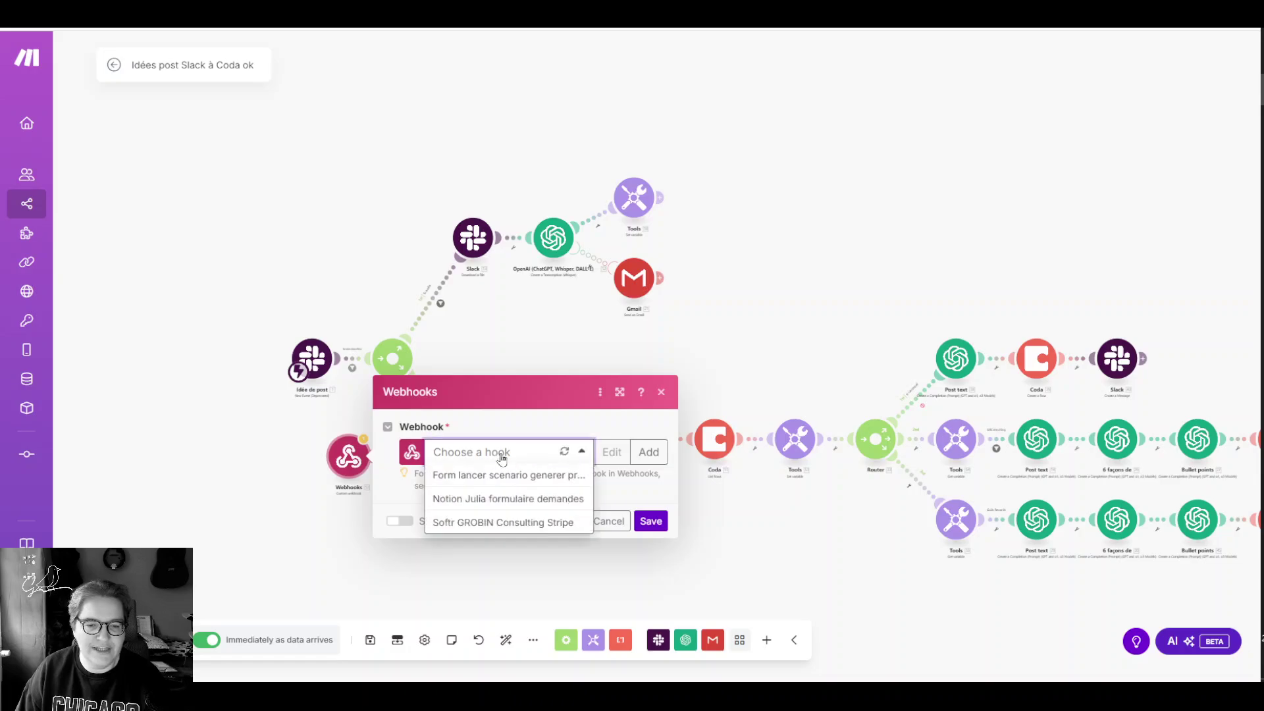
pyautogui.click(405, 577)
pyautogui.moveTo(386, 539); pyautogui.dragTo(428, 549)
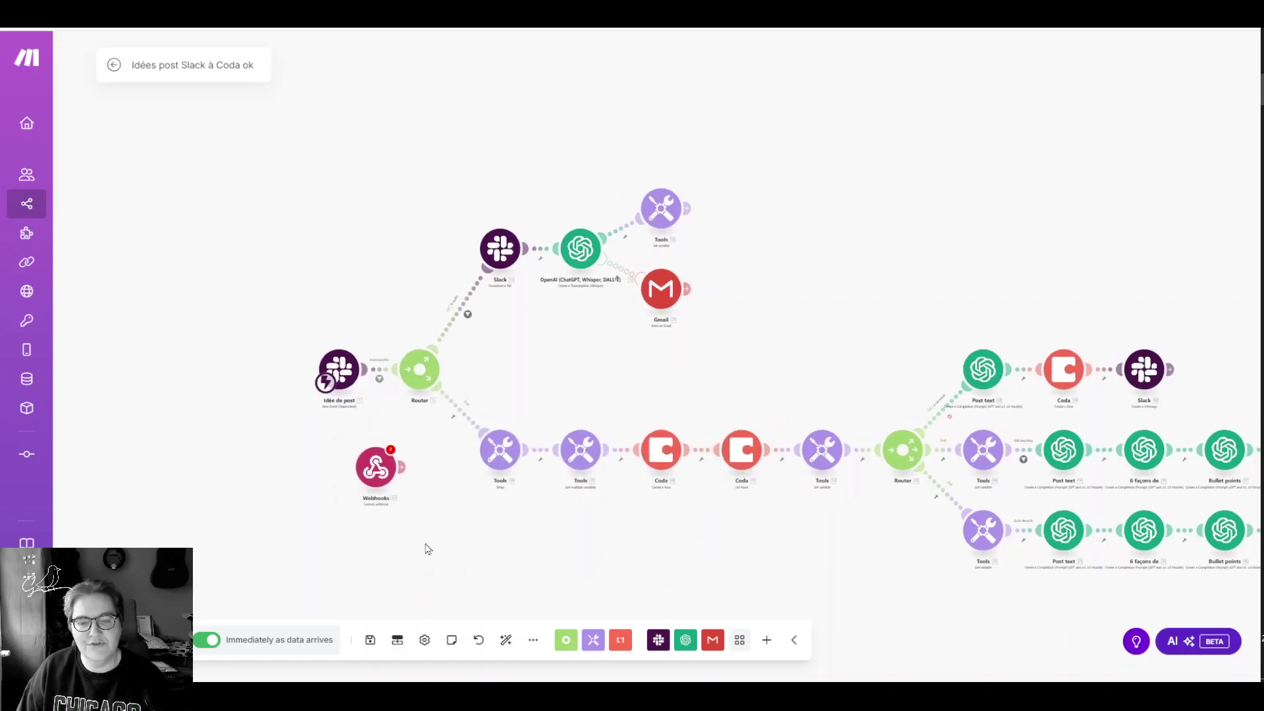
pyautogui.moveTo(371, 474); pyautogui.dragTo(373, 462)
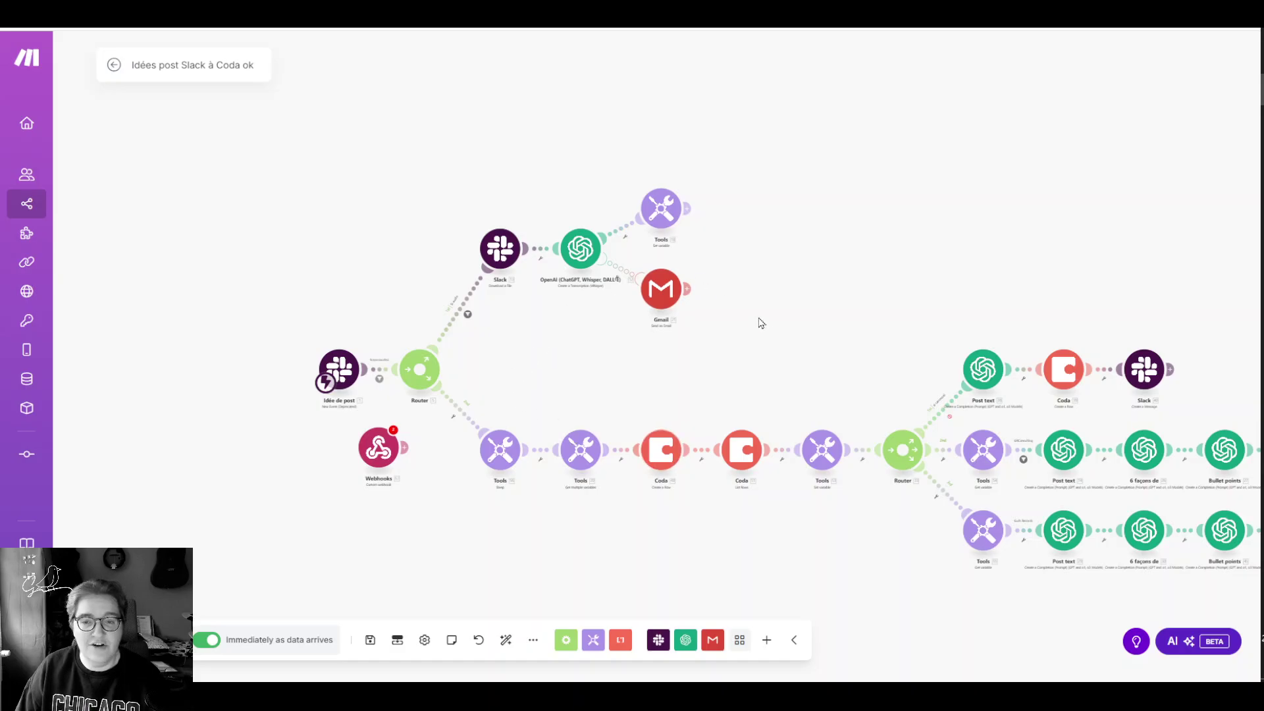
pyautogui.moveTo(822, 386); pyautogui.dragTo(195, 181)
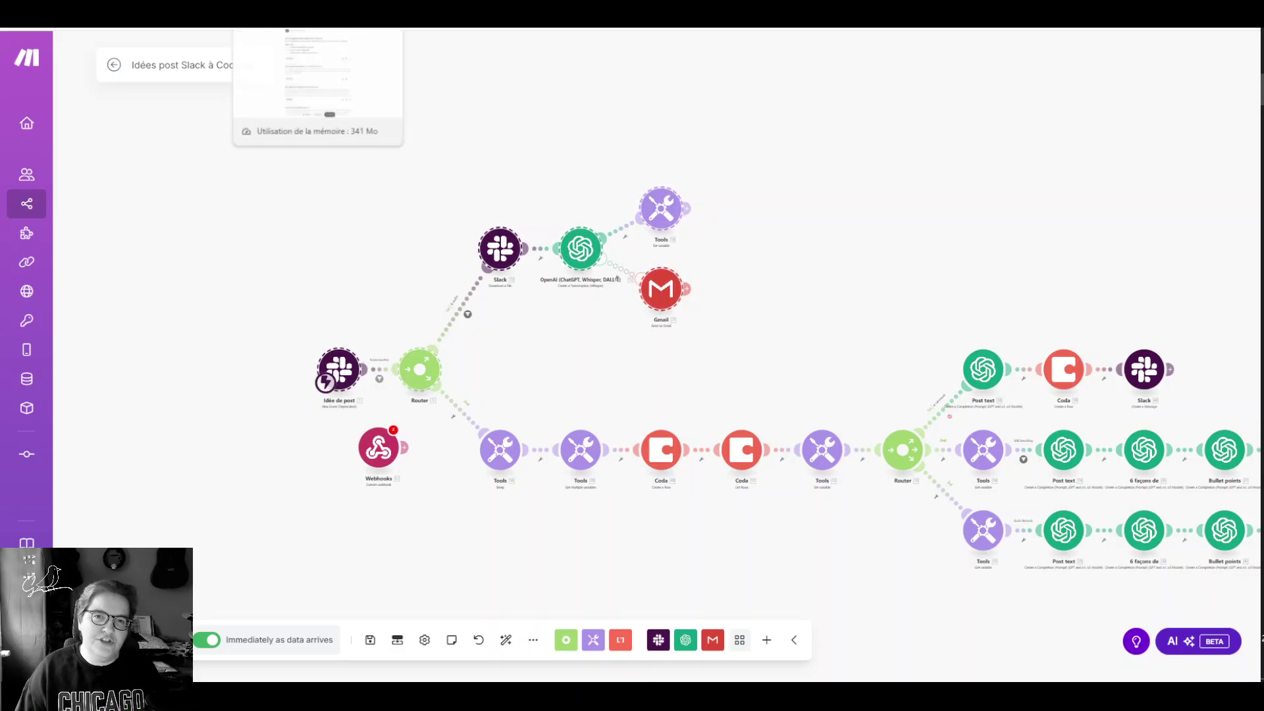
pyautogui.click(316, 20)
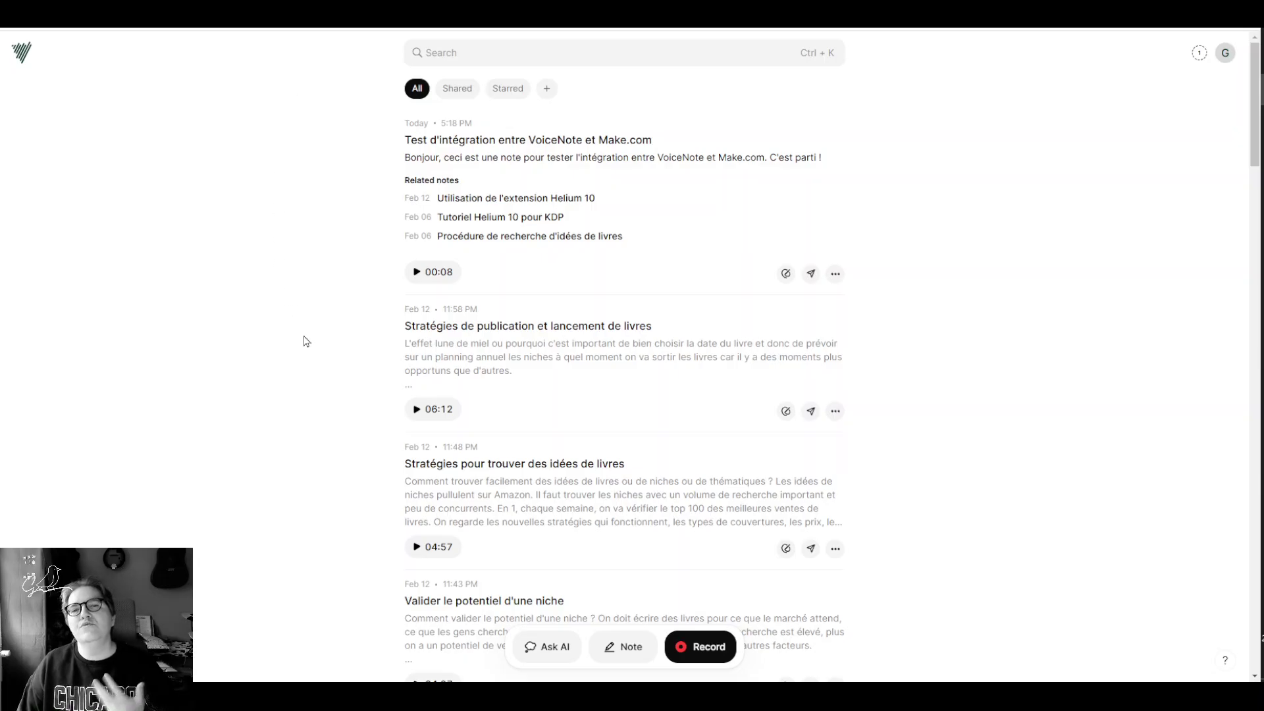